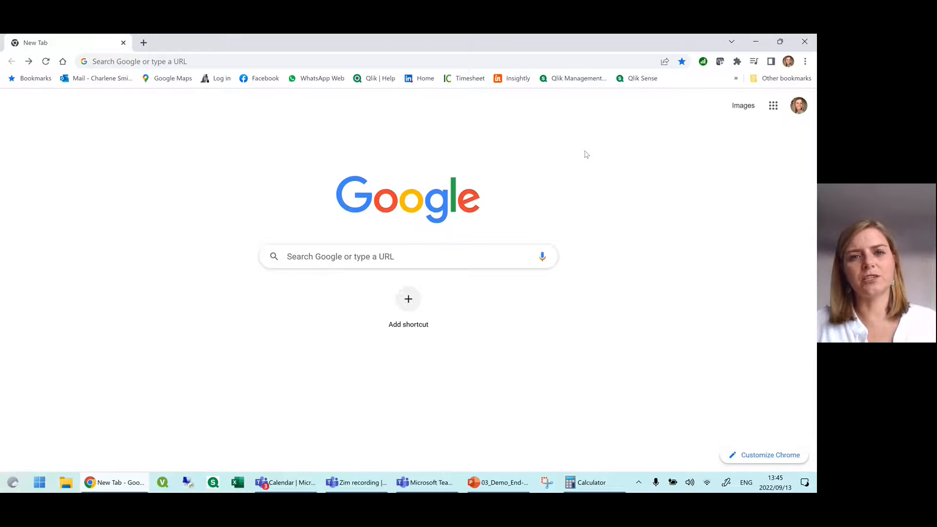
# Open the bookmarked Qlik Sense NFR2 site and go to its Getting started page
pyautogui.click(736, 79)
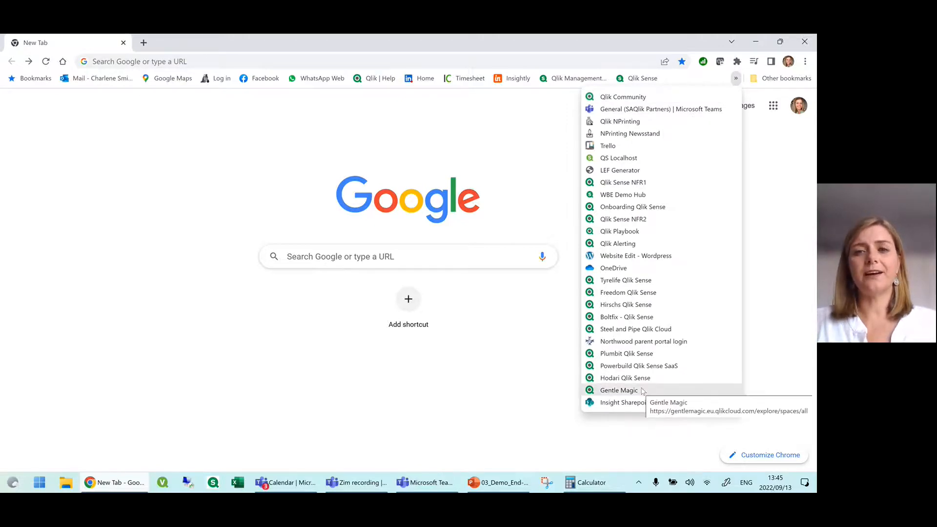
pyautogui.click(621, 222)
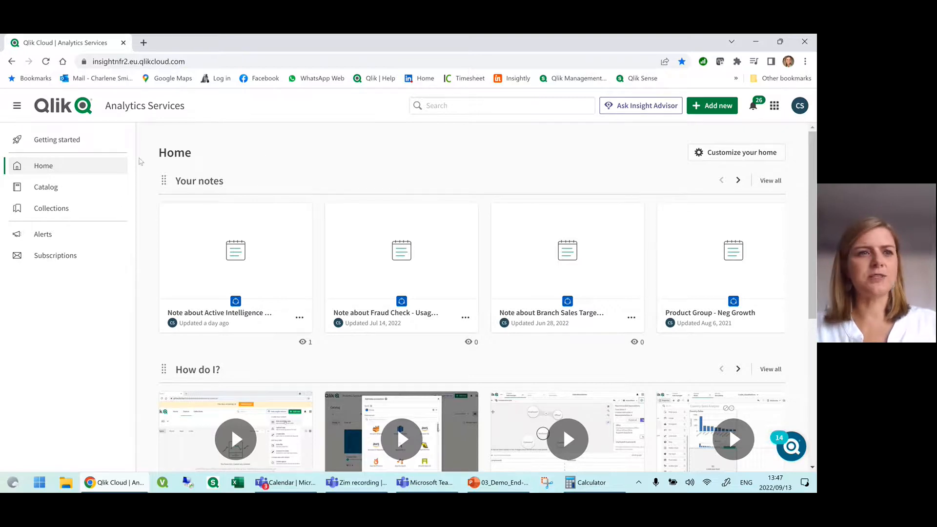
pyautogui.click(116, 150)
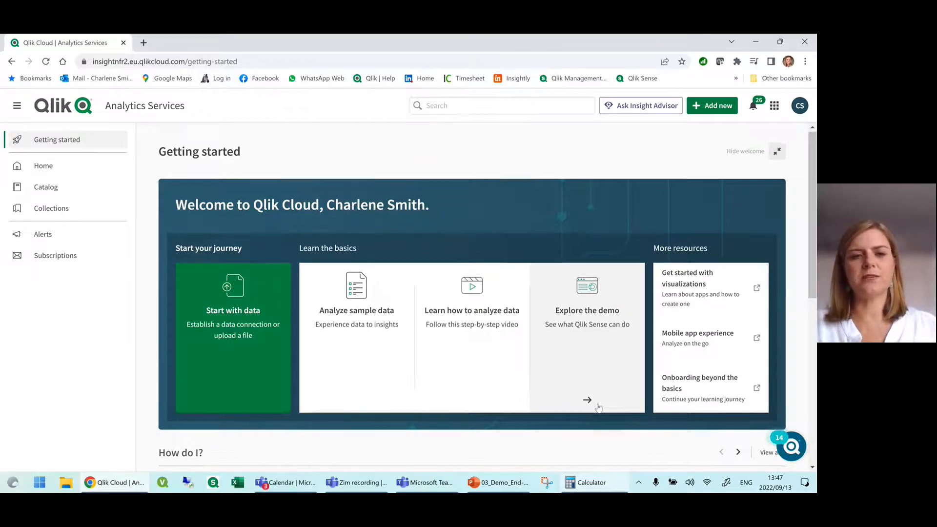
# Review the Getting started page, including the How do I? videos and the Demo apps
pyautogui.scroll(-3, 601, 408)
pyautogui.scroll(-1, 230, 404)
pyautogui.scroll(-1, 230, 404)
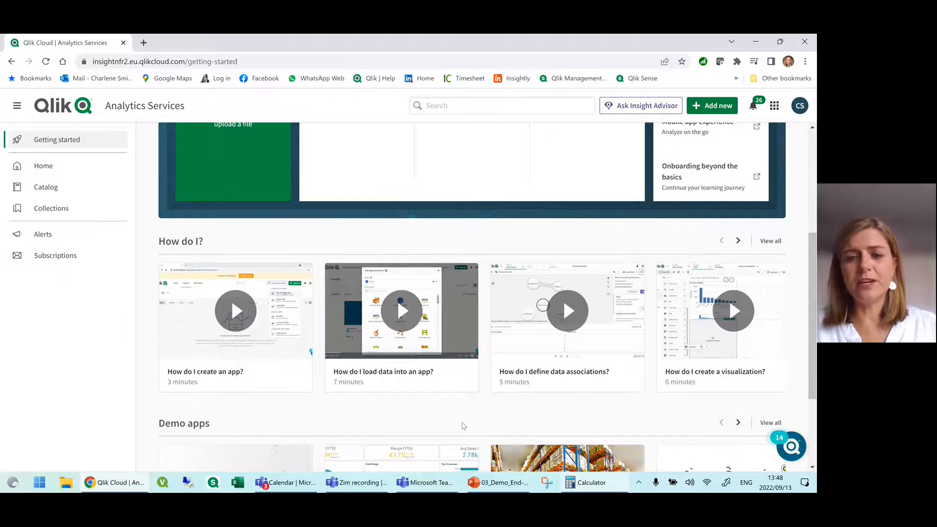
pyautogui.scroll(-3, 457, 428)
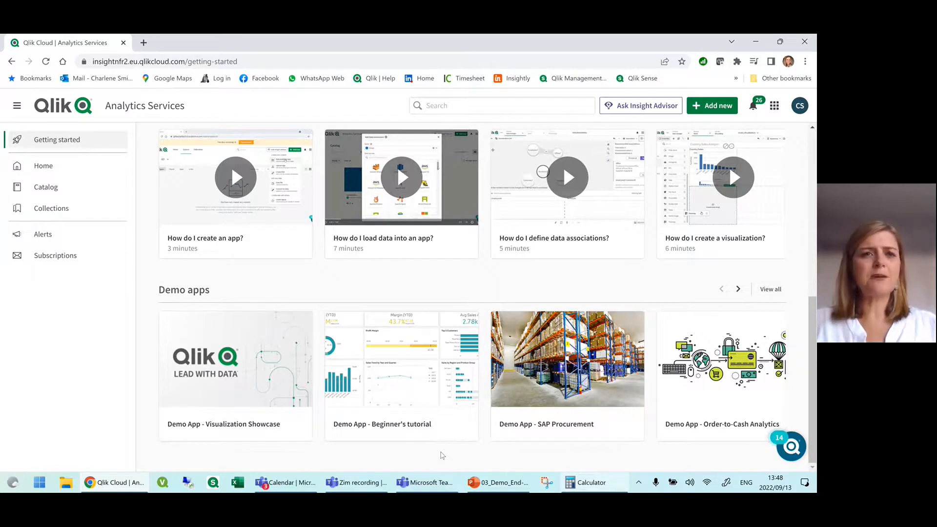
pyautogui.scroll(7, 488, 336)
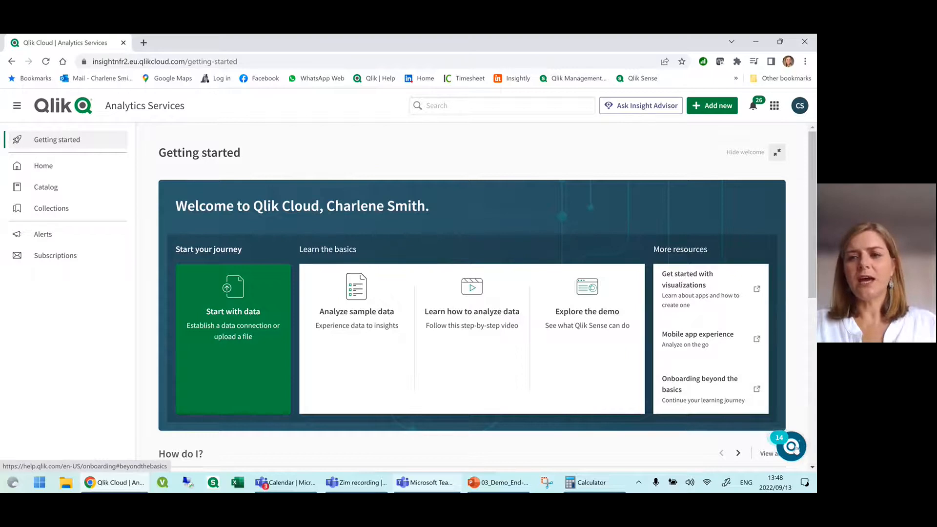
# Look through the Connect & Learn resource list and close it
pyautogui.click(793, 447)
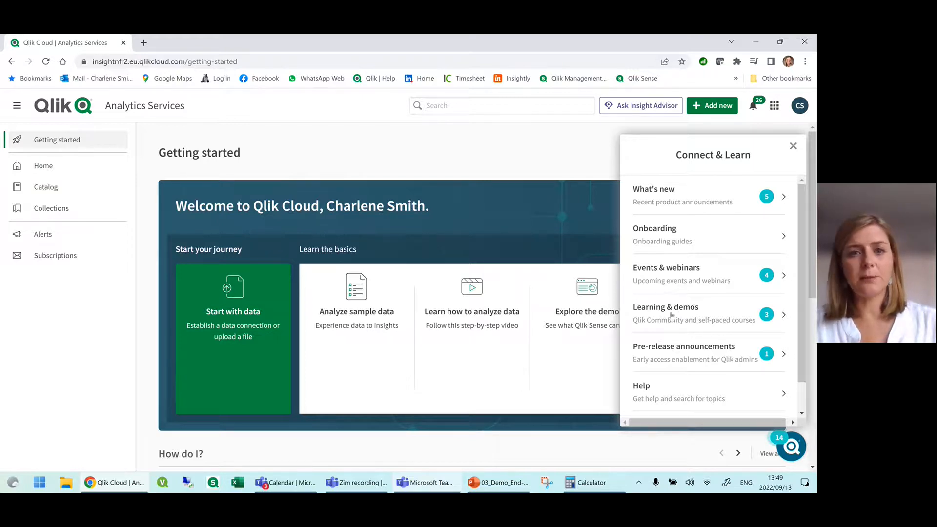
pyautogui.scroll(-1, 699, 318)
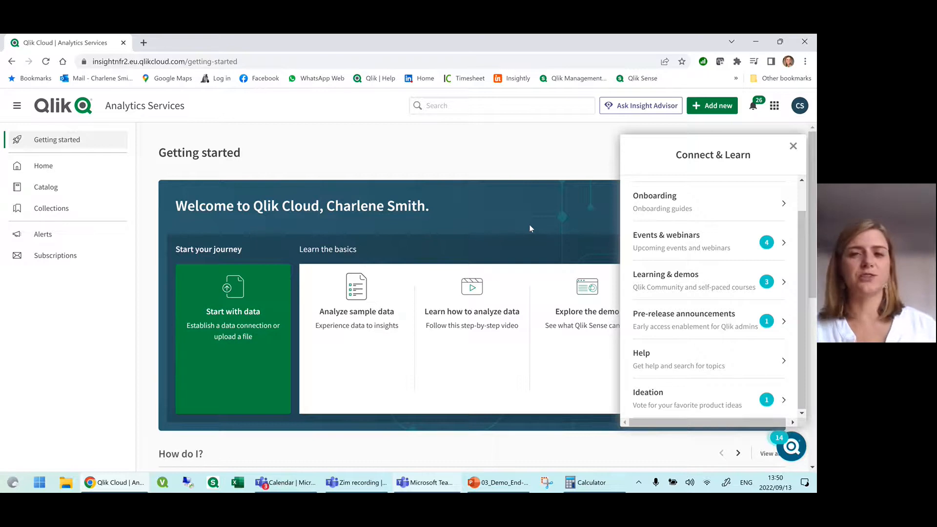
pyautogui.click(333, 139)
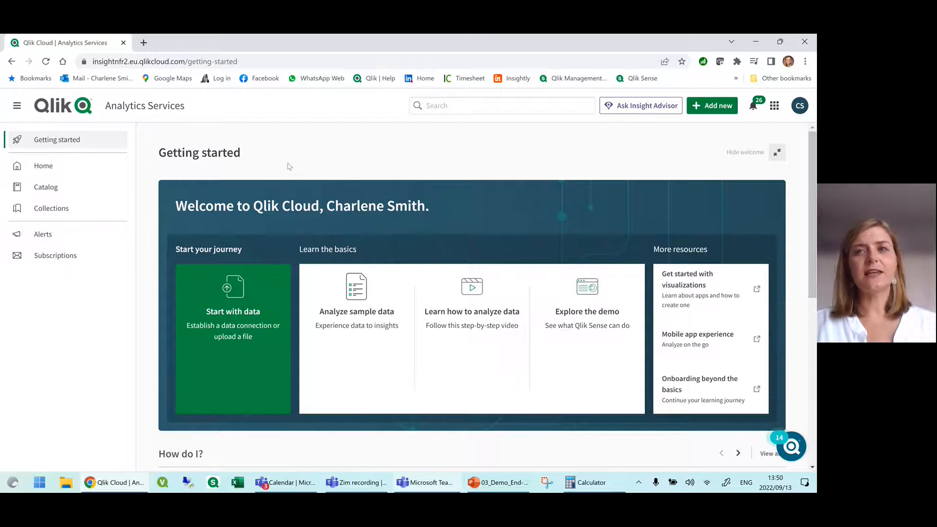
# Customize the Home page by adding and removing the Demo apps collection again, and remove the How do I? collection
pyautogui.click(44, 166)
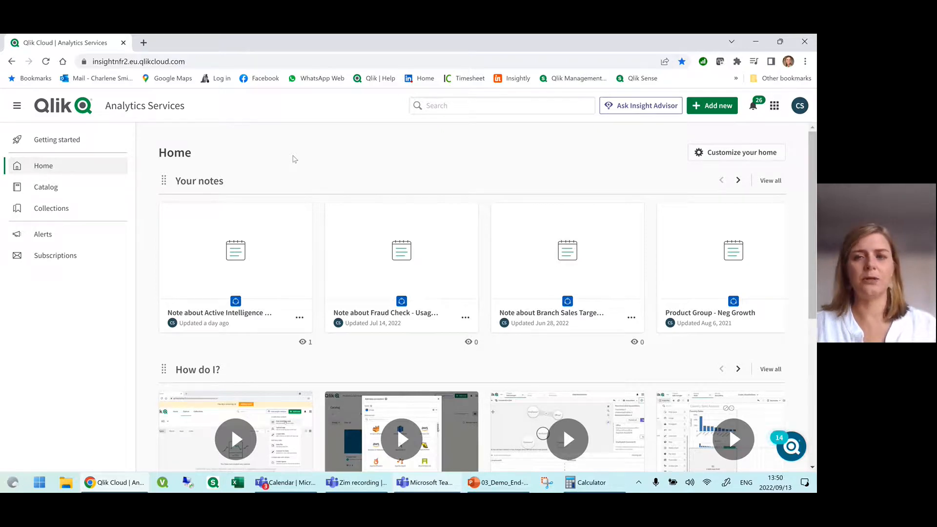
pyautogui.click(748, 153)
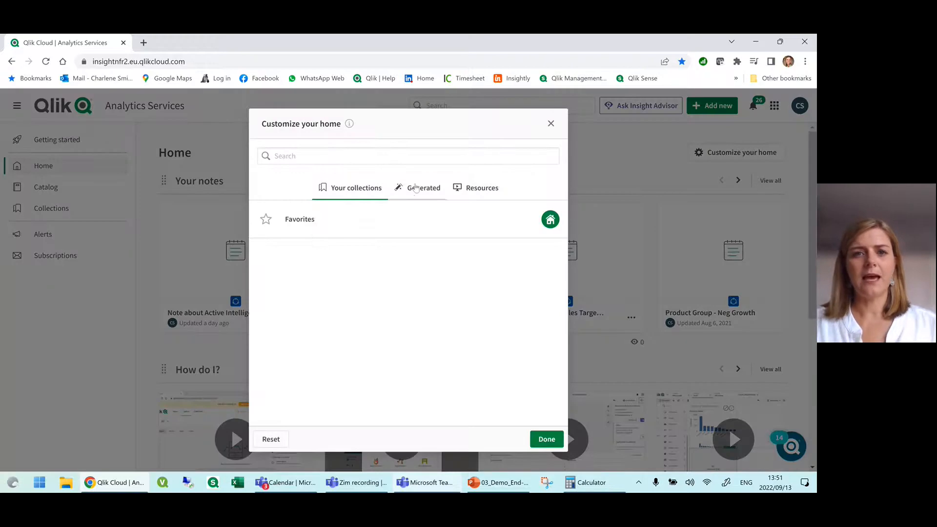
pyautogui.click(414, 190)
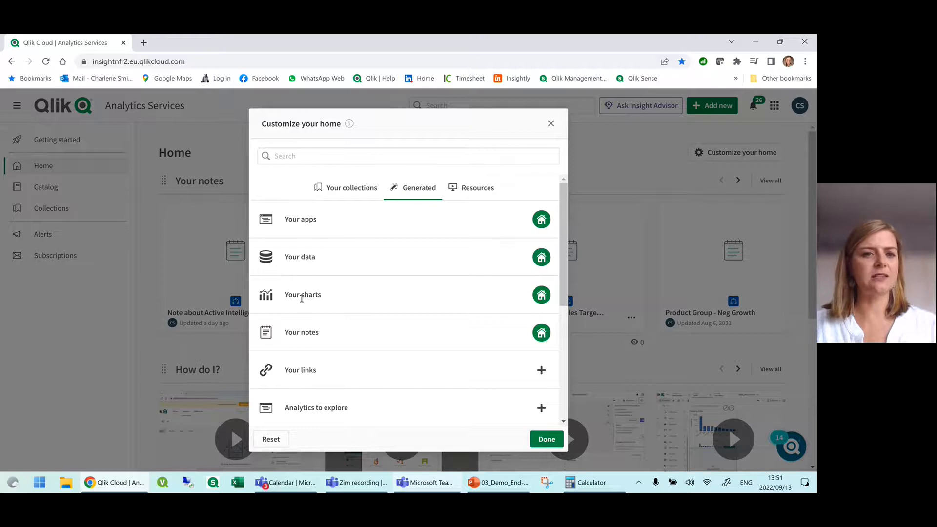
pyautogui.click(475, 191)
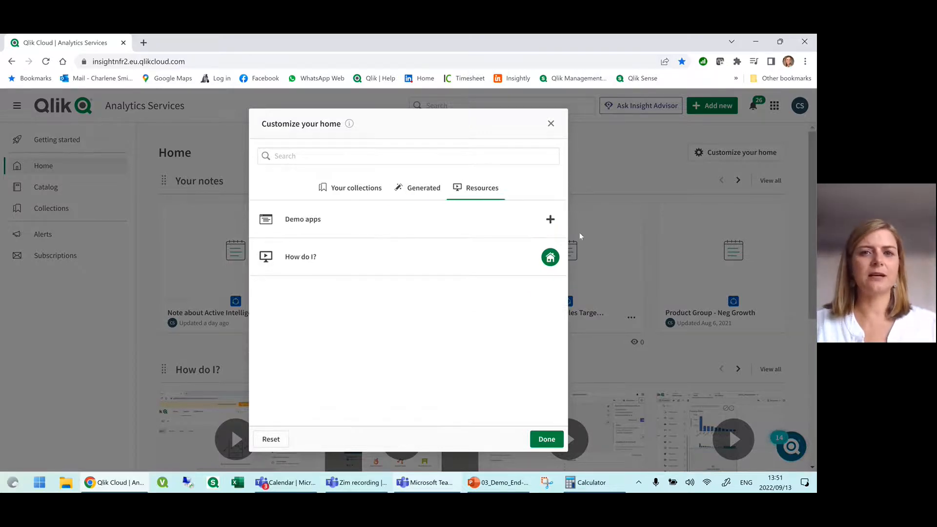
pyautogui.click(550, 219)
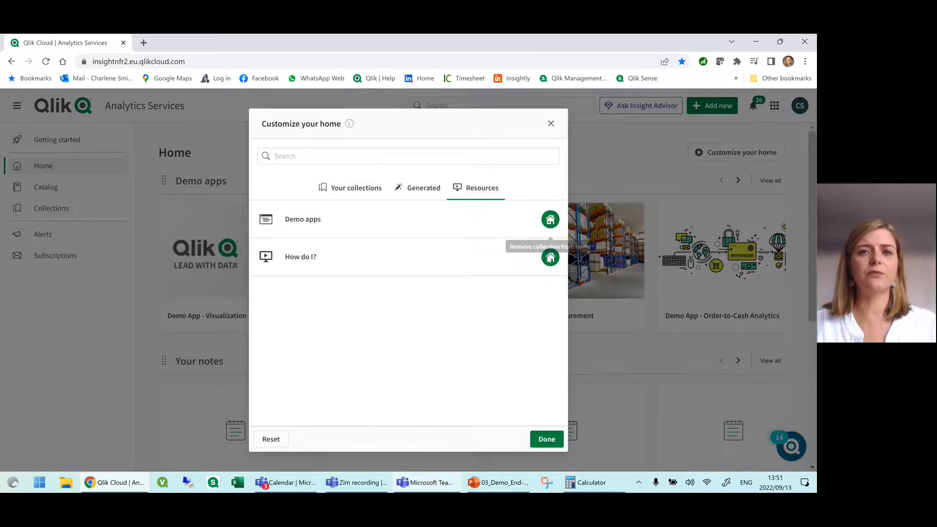
pyautogui.click(550, 219)
pyautogui.click(551, 259)
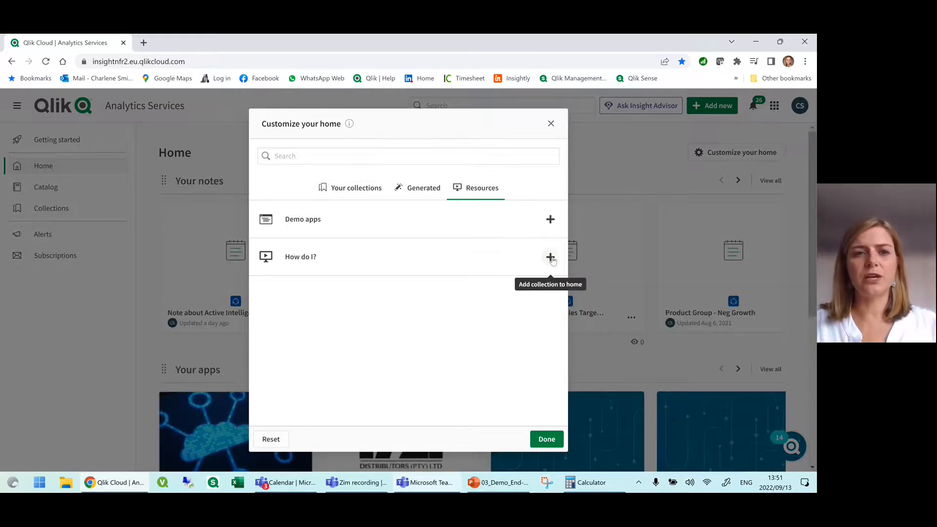
pyautogui.click(355, 191)
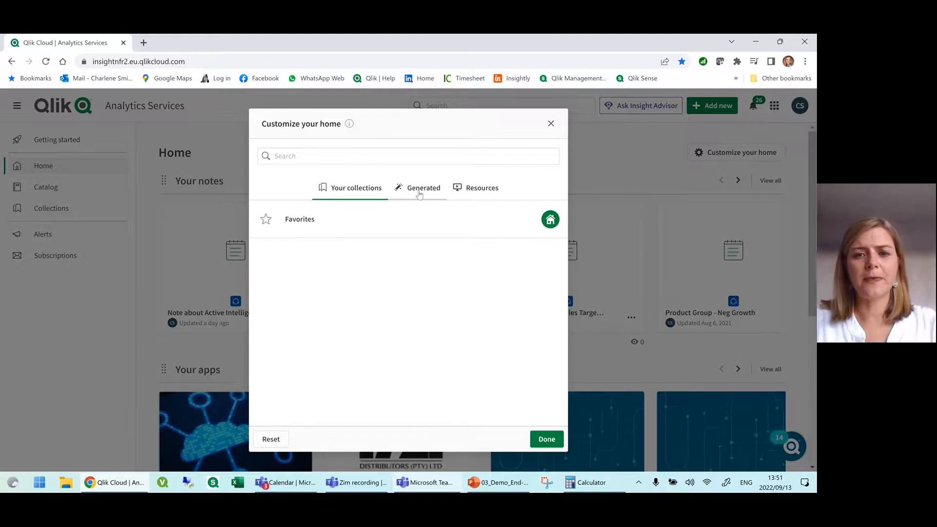
pyautogui.click(556, 442)
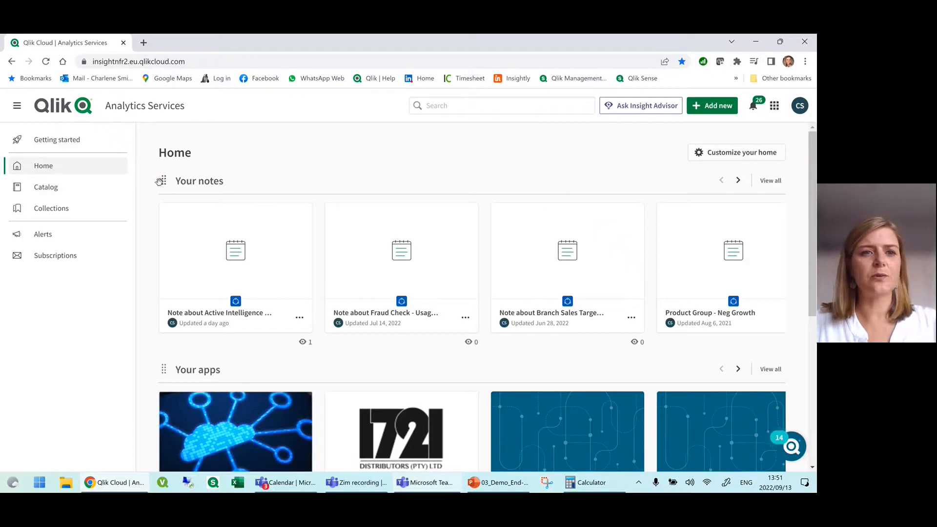
# Reorder the Home page so that the Your notes section sits below Your apps and Your data
pyautogui.moveTo(160, 182); pyautogui.dragTo(173, 263)
pyautogui.scroll(4, 286, 255)
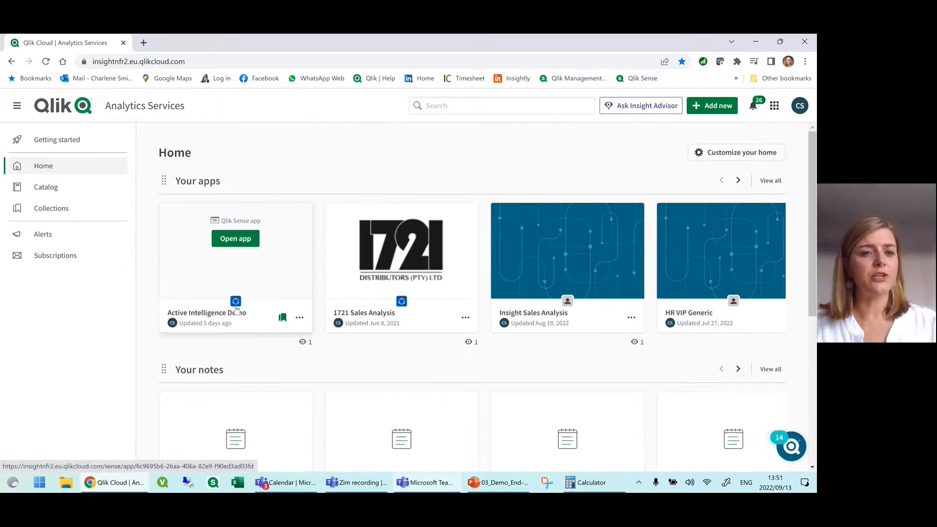
pyautogui.scroll(-3, 236, 308)
pyautogui.moveTo(163, 209); pyautogui.dragTo(175, 325)
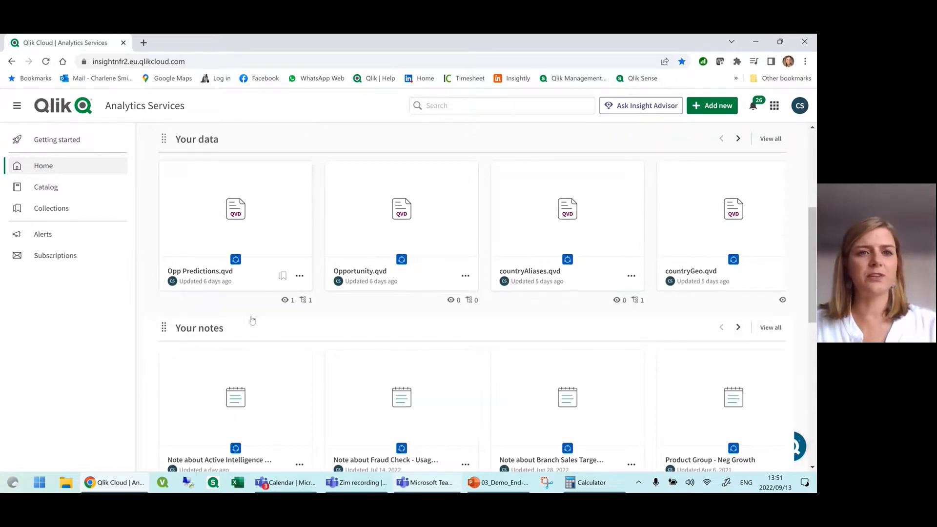
pyautogui.scroll(5, 253, 318)
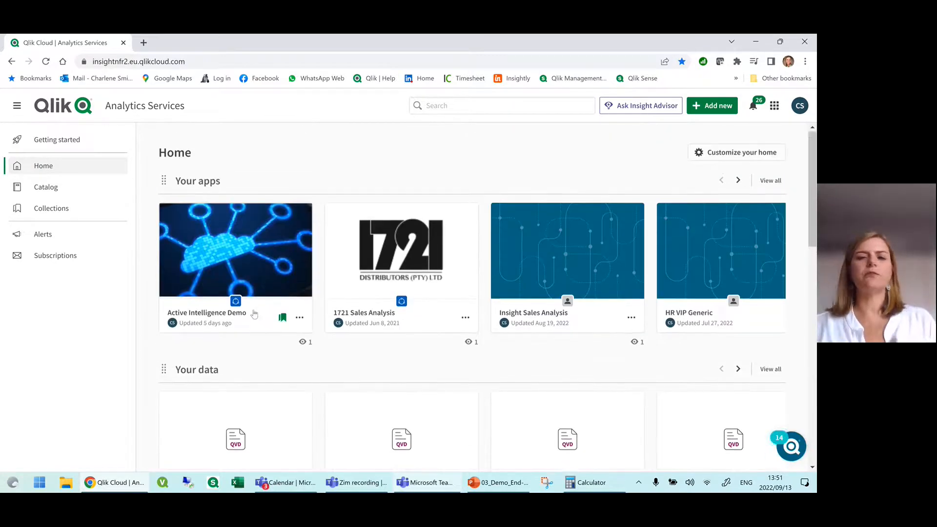
# Review the Home page sections and preview the CY Waterfall Chart from Your charts, then close the preview
pyautogui.moveTo(254, 314)
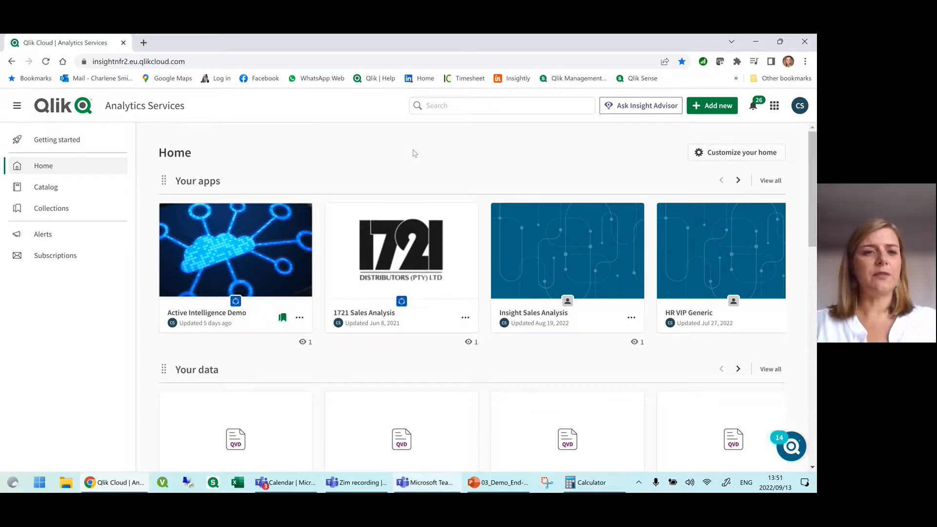
pyautogui.moveTo(263, 236)
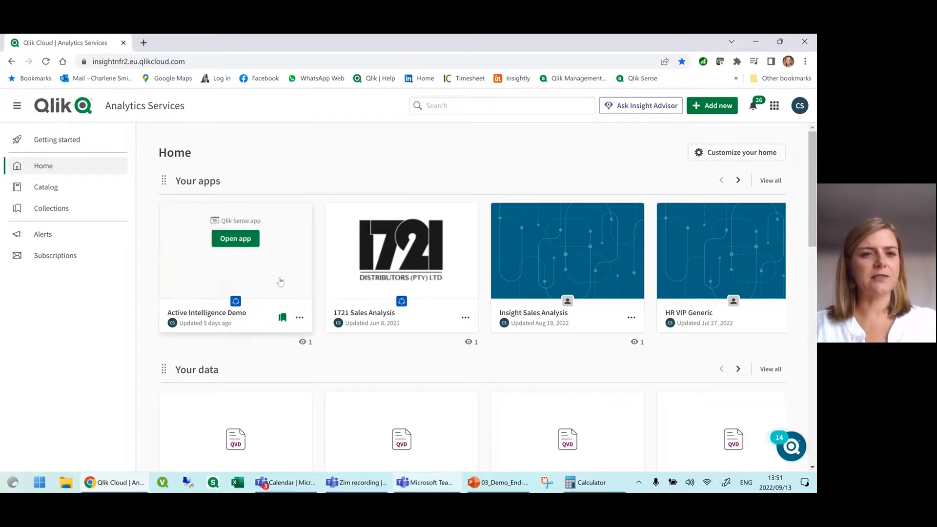
pyautogui.scroll(-3, 347, 154)
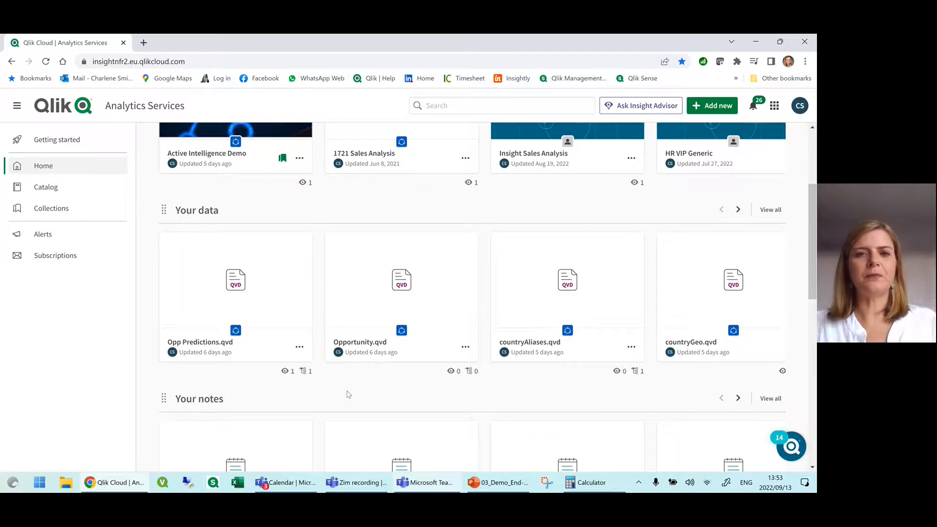
pyautogui.scroll(-3, 348, 395)
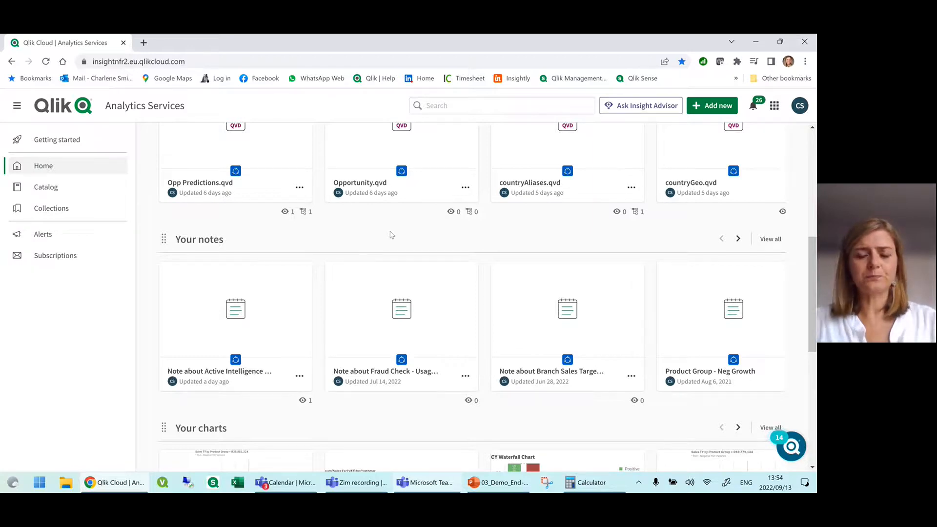
pyautogui.scroll(-2, 389, 234)
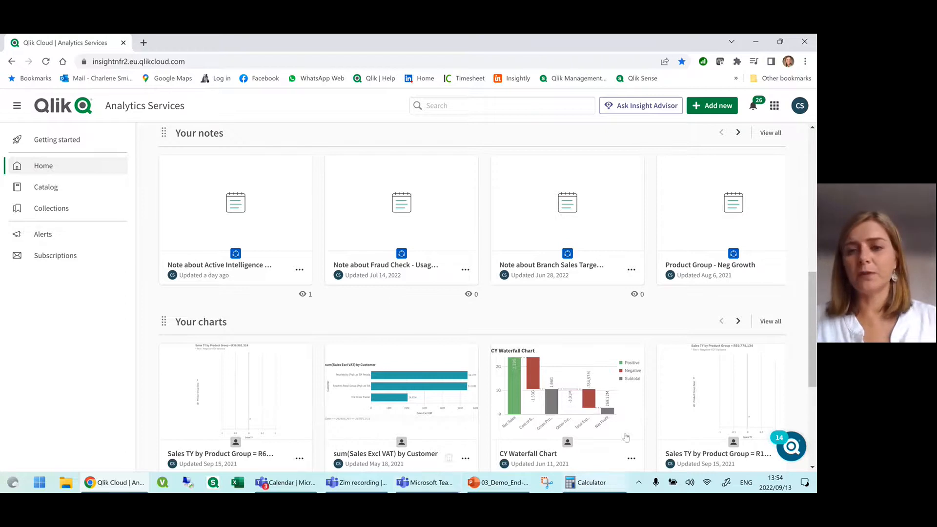
pyautogui.moveTo(555, 401)
pyautogui.click(563, 381)
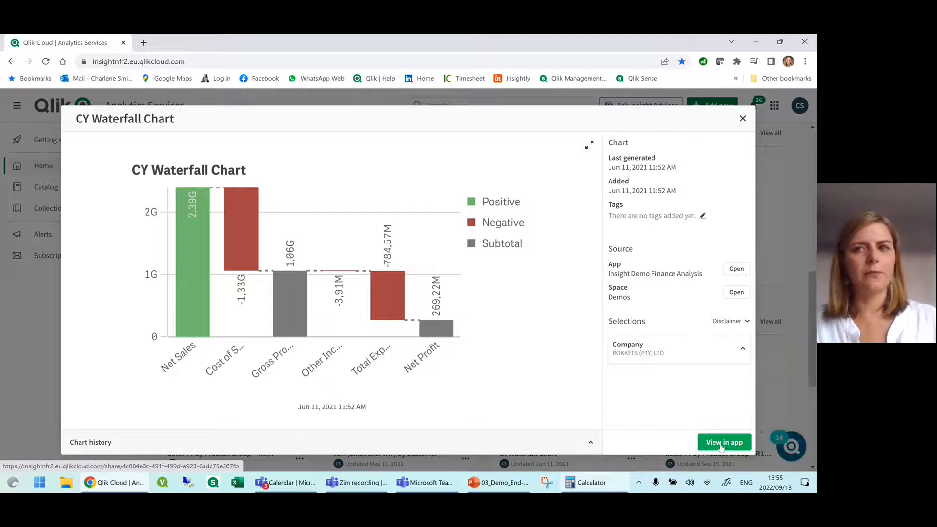
pyautogui.click(743, 118)
# Examine the Favorites section at the end of the Home page
pyautogui.scroll(-4, 502, 304)
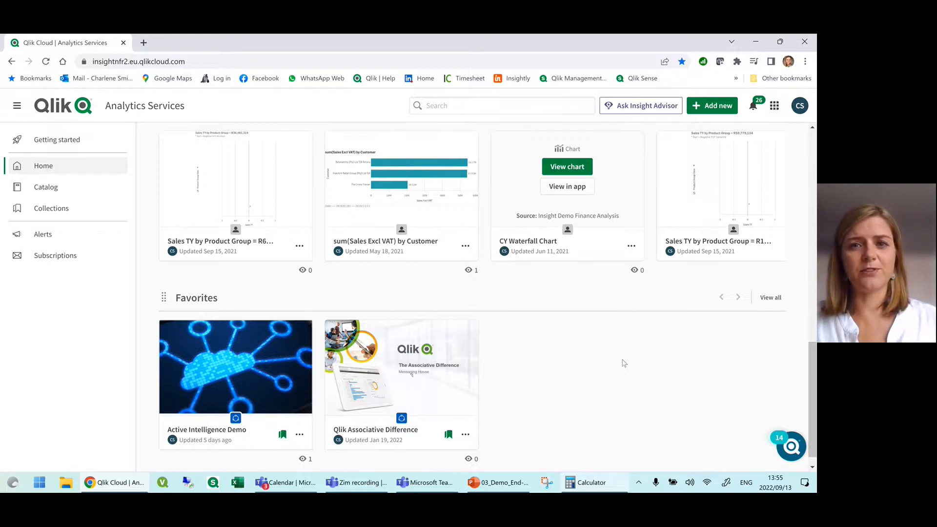
pyautogui.scroll(3, 624, 364)
pyautogui.scroll(10, 623, 364)
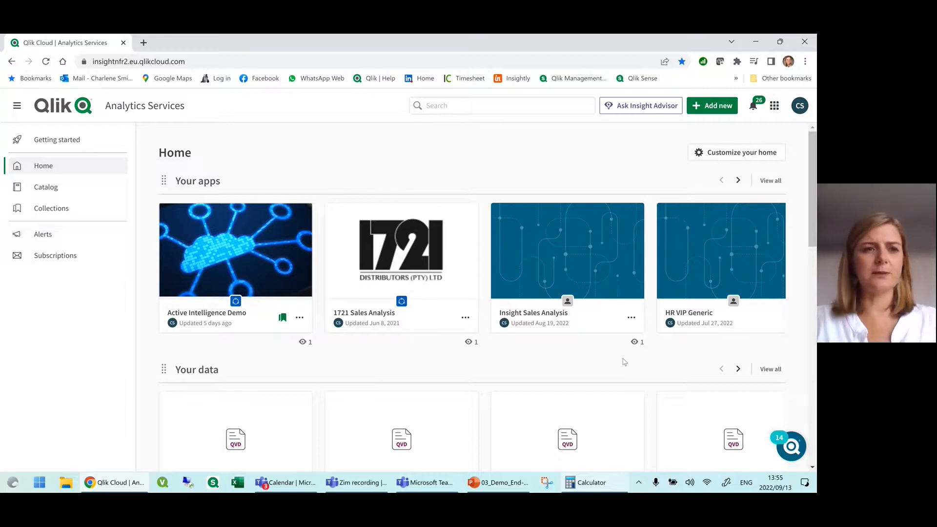
# Open the Catalog, look through the shared and managed spaces, and filter it to the Active Intelligence Demo space
pyautogui.click(56, 190)
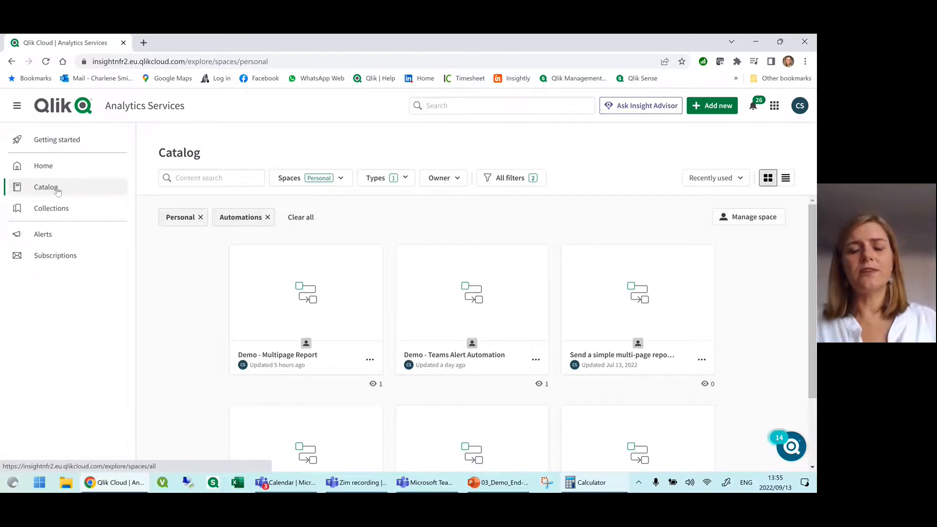
pyautogui.click(341, 178)
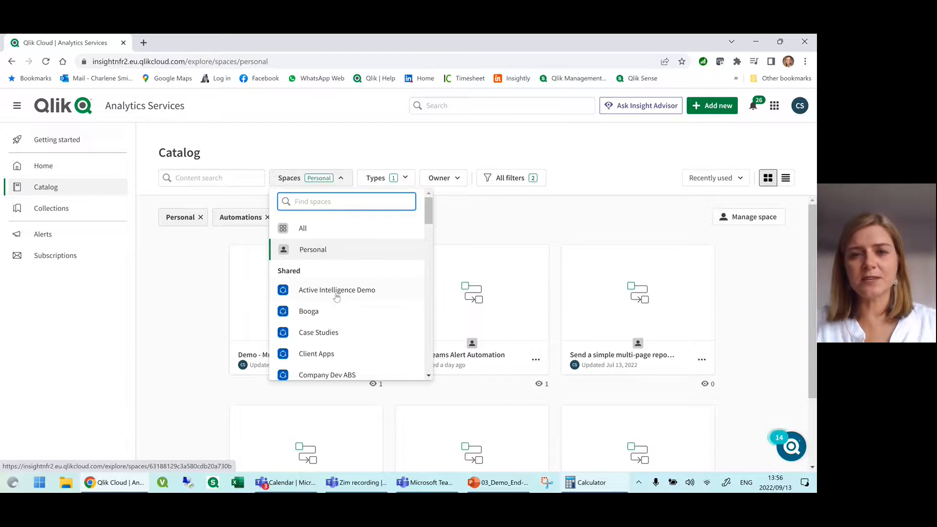
pyautogui.click(429, 204)
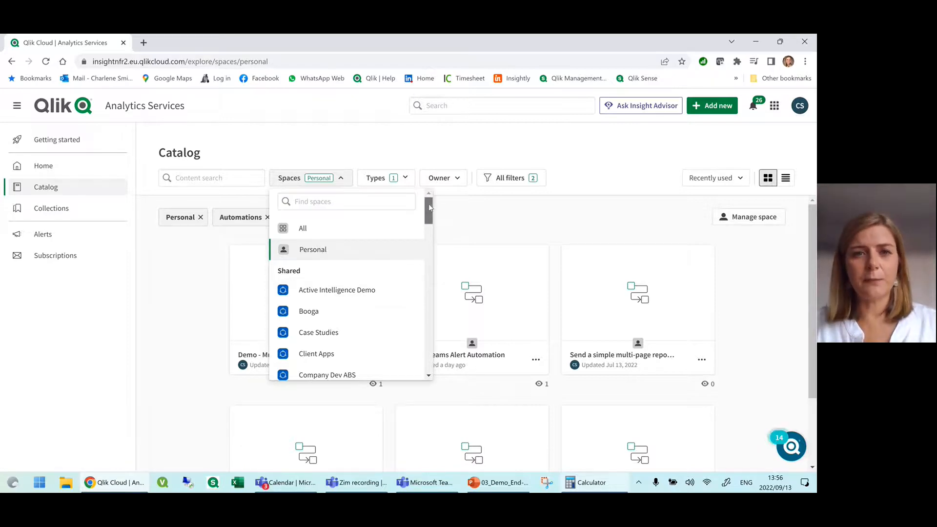
pyautogui.moveTo(429, 207); pyautogui.dragTo(432, 325)
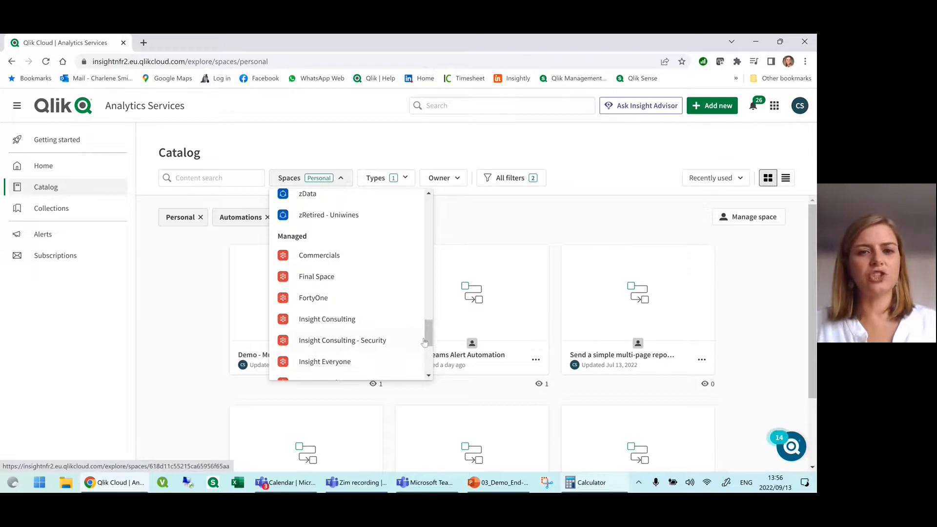
pyautogui.moveTo(430, 337); pyautogui.dragTo(432, 222)
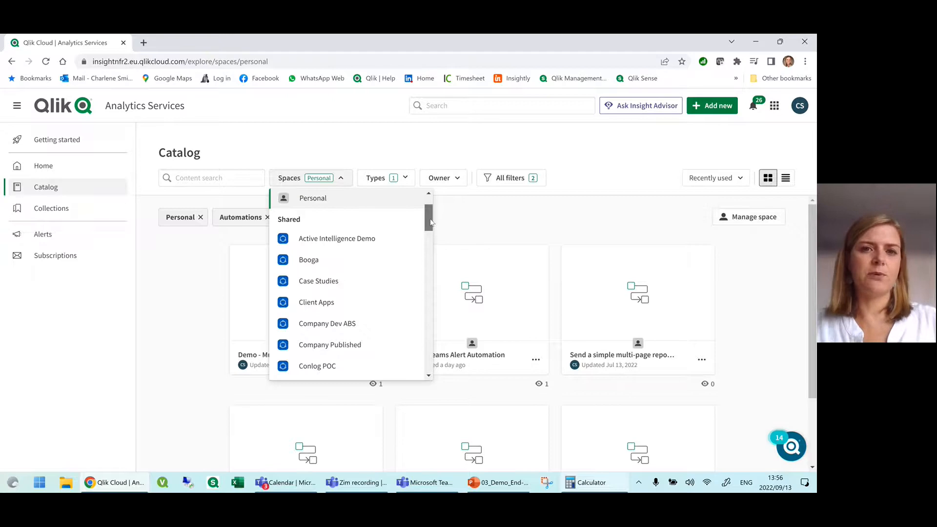
pyautogui.click(318, 242)
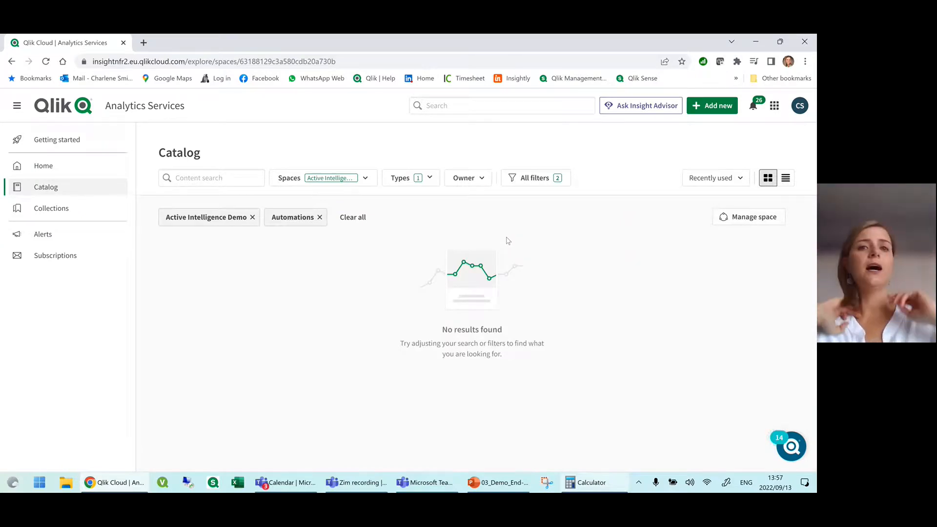
# Change the Catalog's type filter to Data and Apps, removing Automations
pyautogui.click(431, 180)
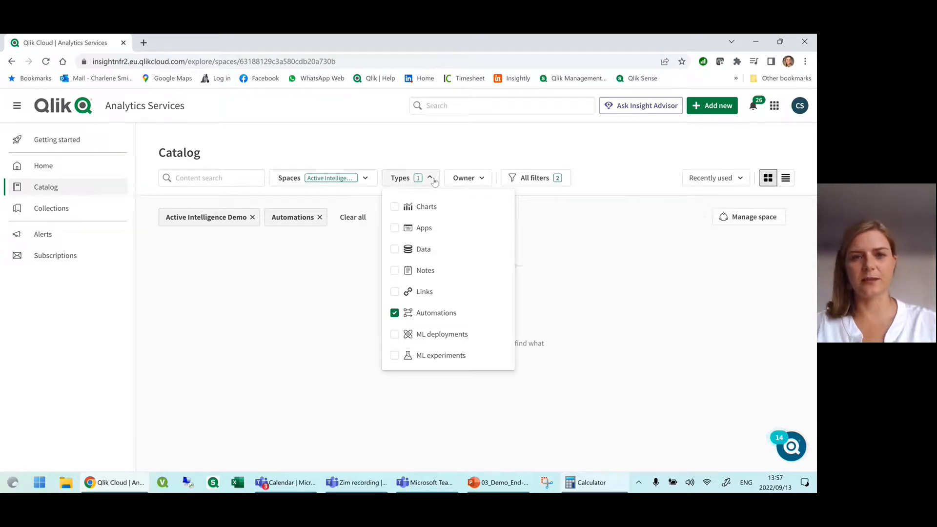
pyautogui.click(395, 250)
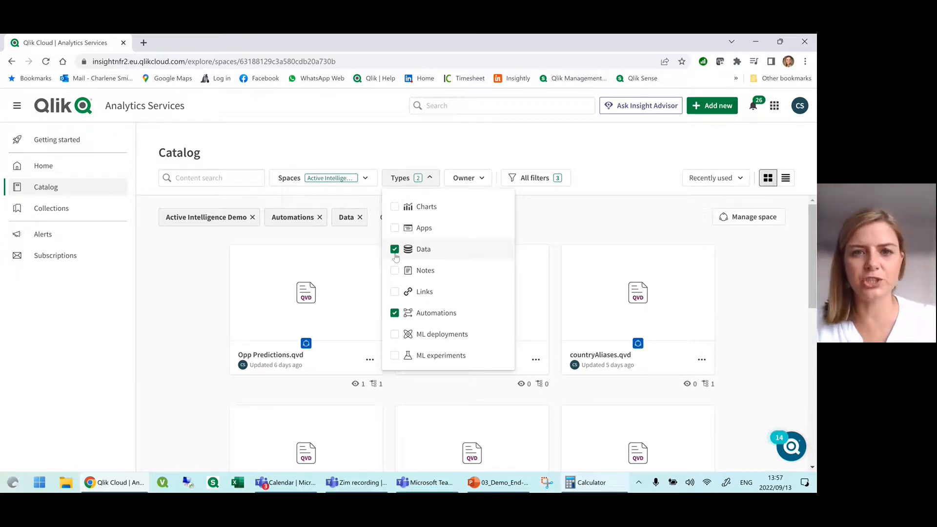
pyautogui.click(395, 228)
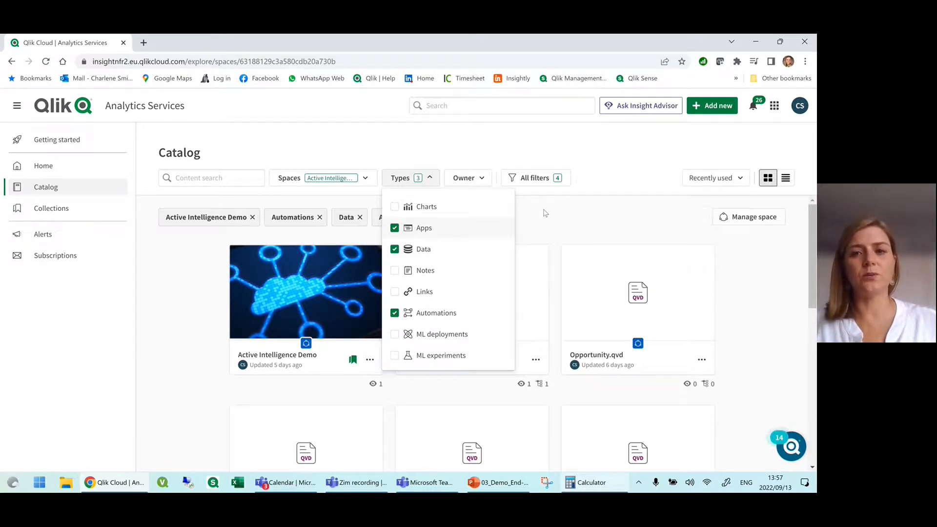
pyautogui.click(625, 172)
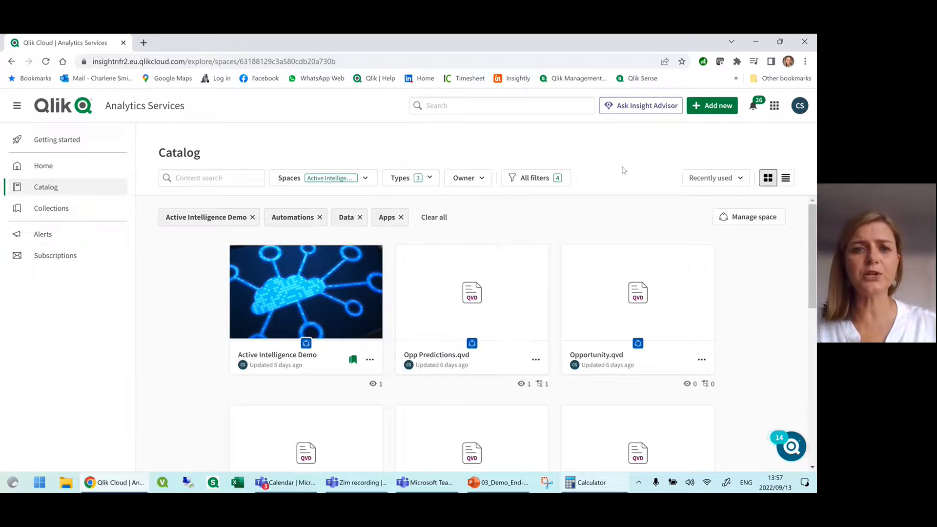
pyautogui.click(430, 180)
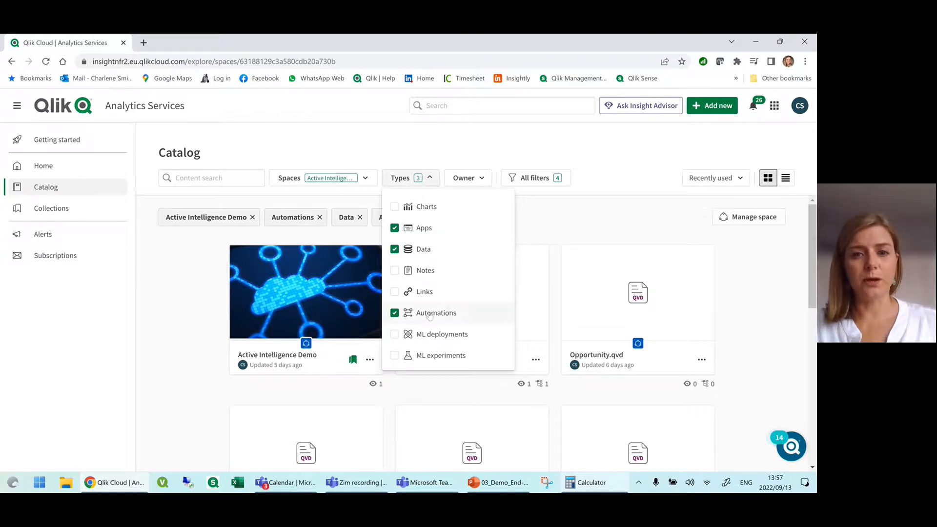
pyautogui.click(394, 314)
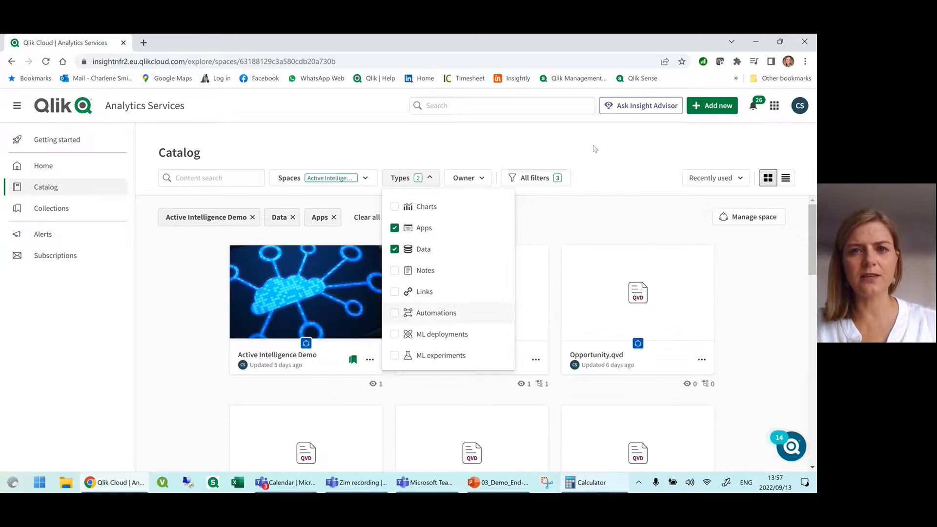
pyautogui.click(594, 149)
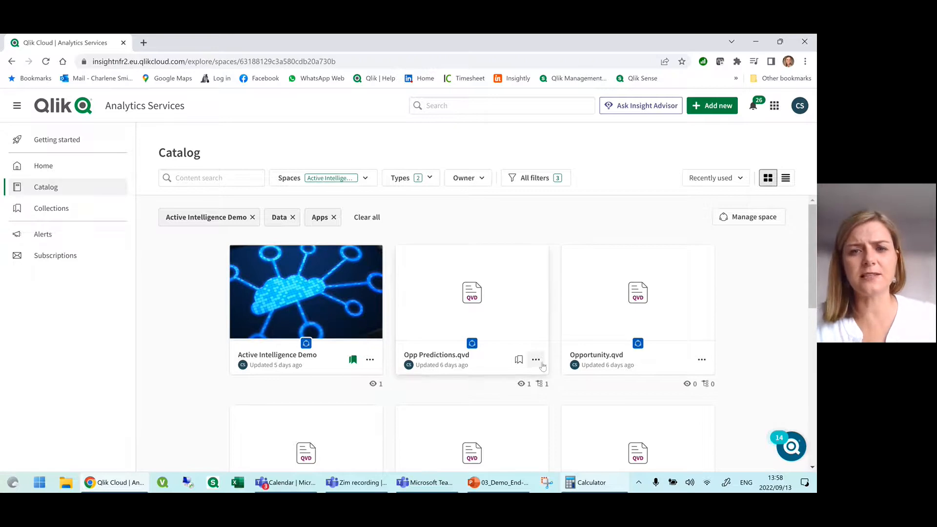
# Check the available actions for Opp Predictions.qvd, then open the dataset and review its overview details and field previews
pyautogui.click(537, 360)
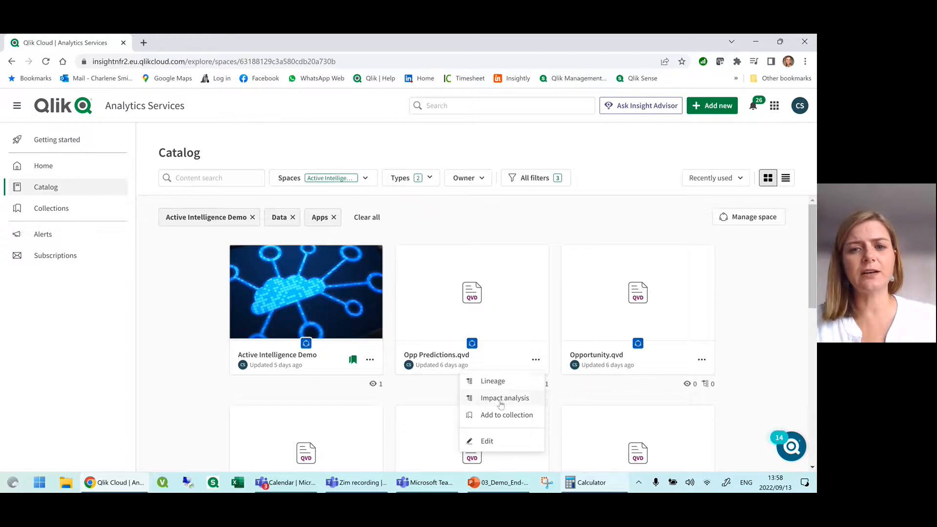
pyautogui.click(519, 221)
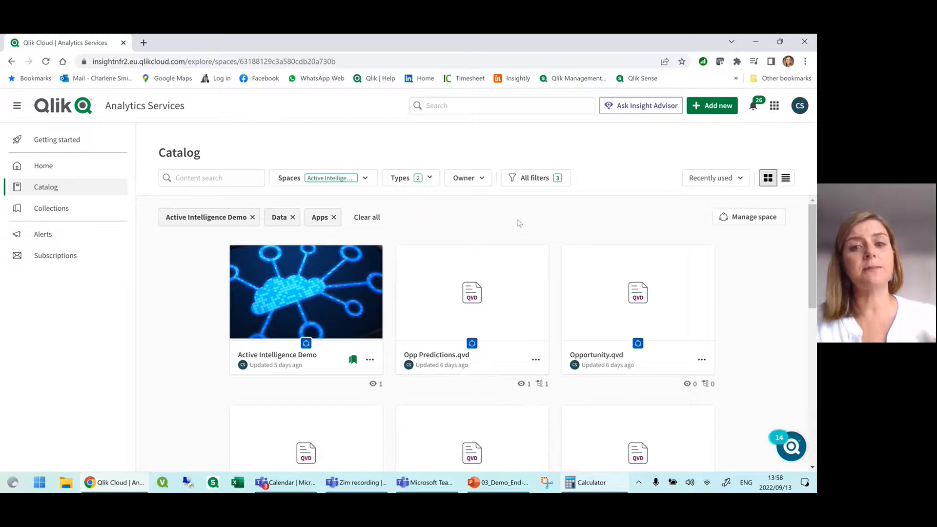
pyautogui.click(473, 346)
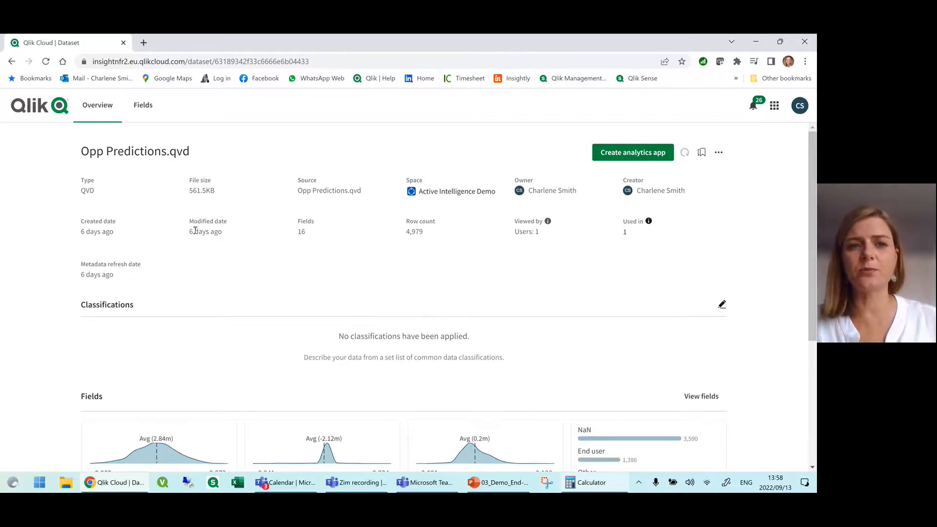
pyautogui.moveTo(190, 232); pyautogui.dragTo(231, 237)
pyautogui.moveTo(406, 231); pyautogui.dragTo(417, 232)
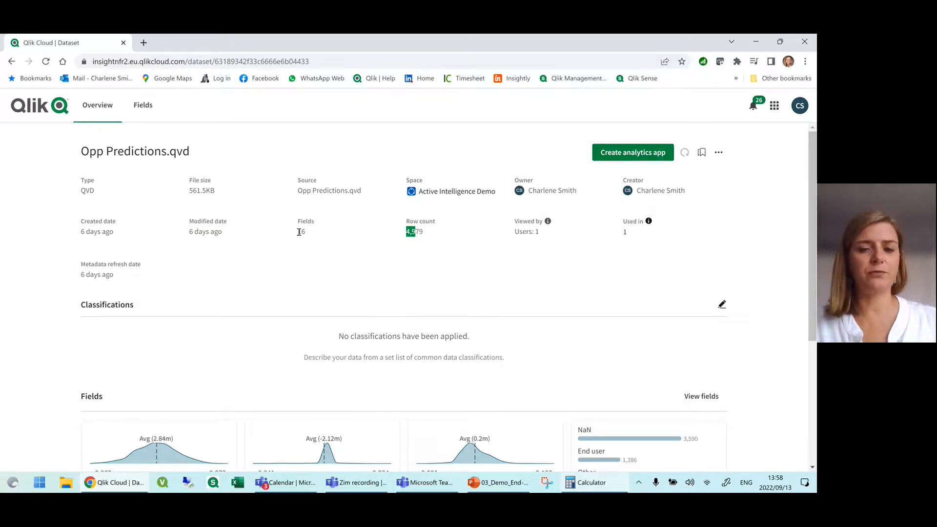
pyautogui.scroll(-3, 349, 258)
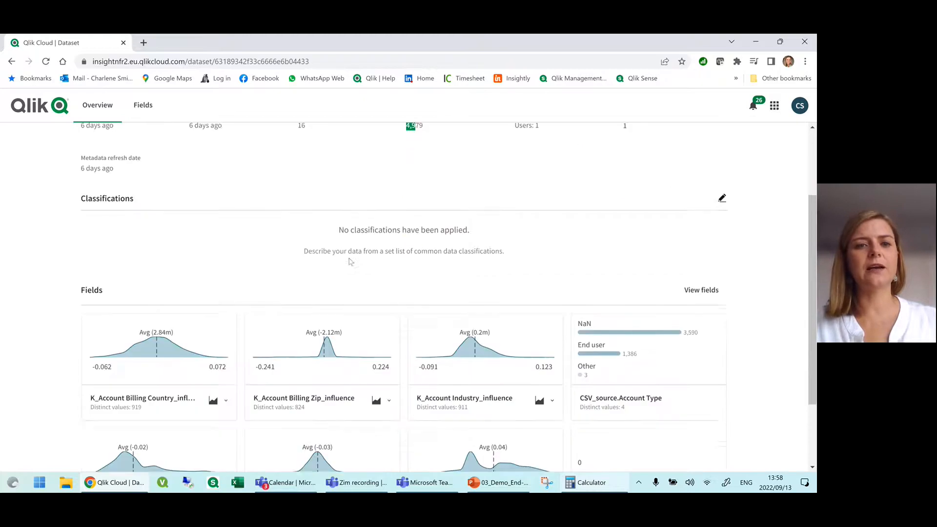
pyautogui.scroll(-1, 350, 262)
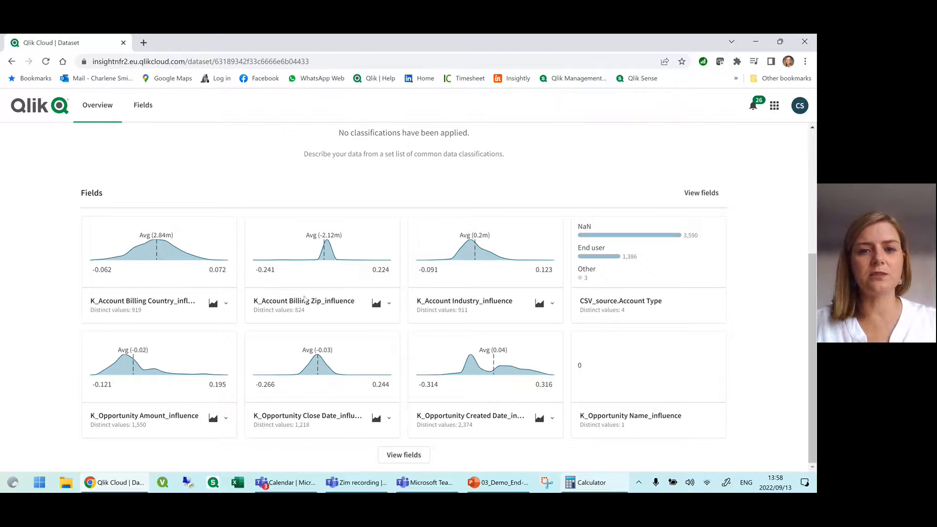
# Examine the full set of field profiles for Opp Predictions.qvd, then go back through its overview to the Catalog
pyautogui.click(399, 457)
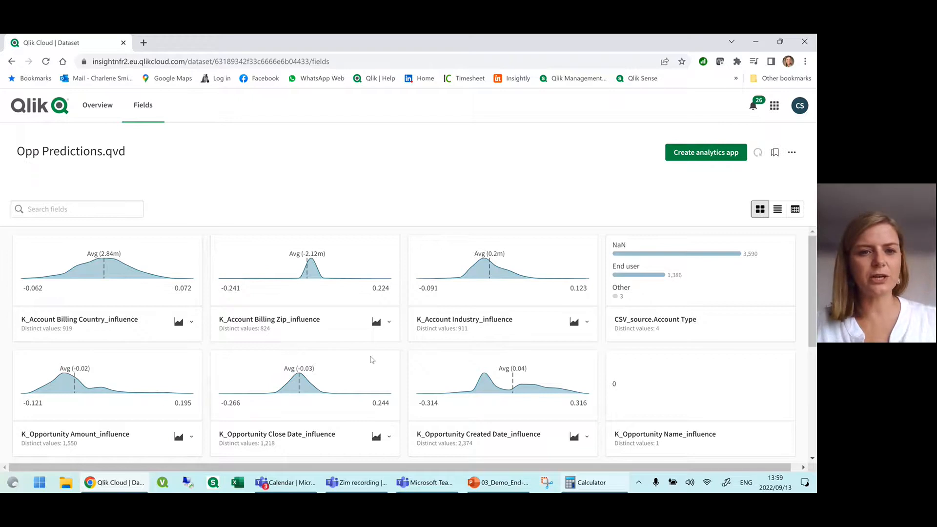
pyautogui.scroll(-5, 372, 360)
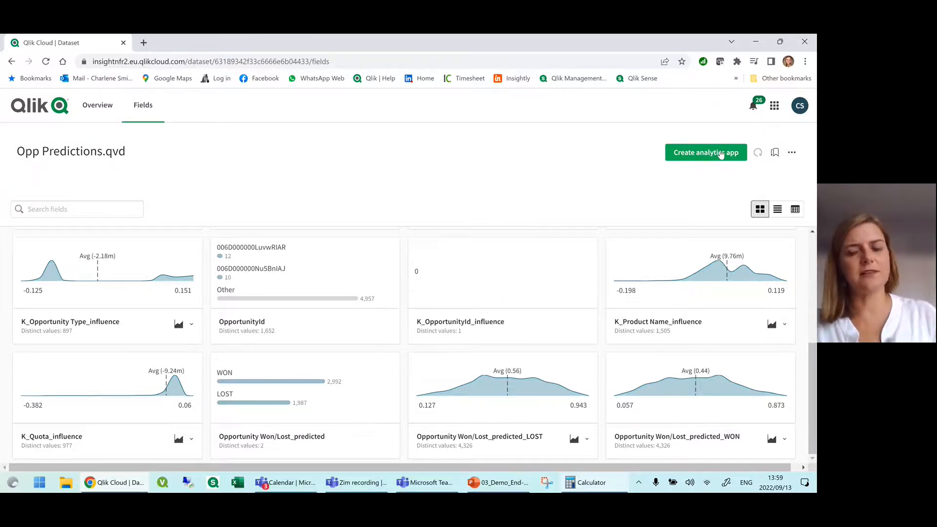
pyautogui.scroll(5, 301, 235)
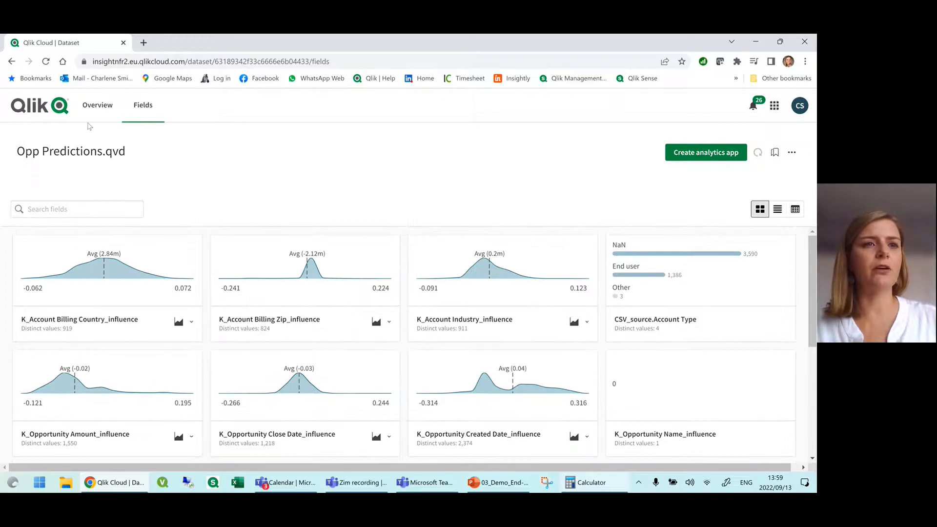
pyautogui.click(91, 107)
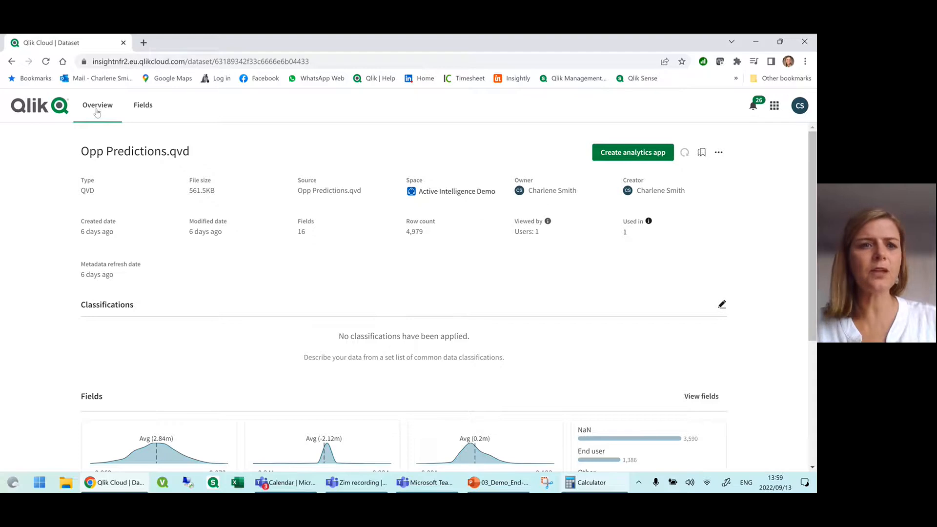
pyautogui.click(39, 112)
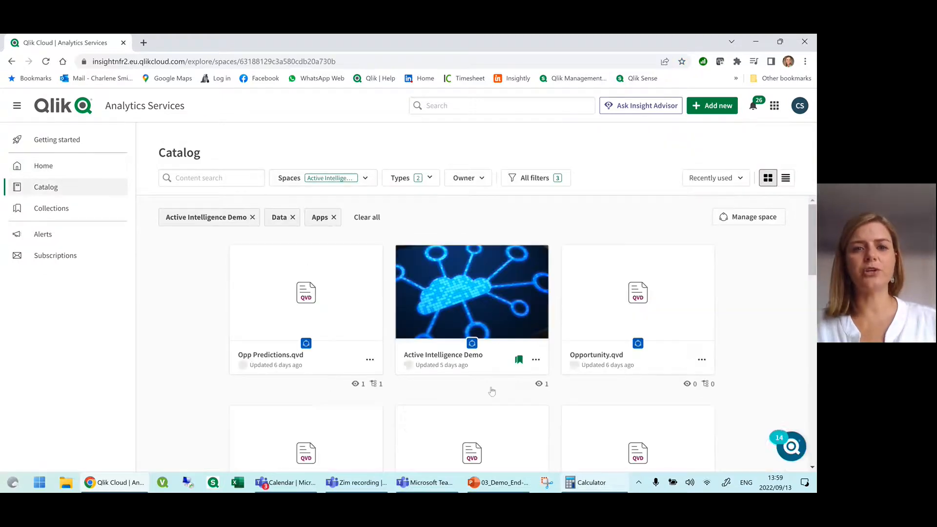
# View the lineage of Opportunity.qvd, then return to the Catalog
pyautogui.click(702, 362)
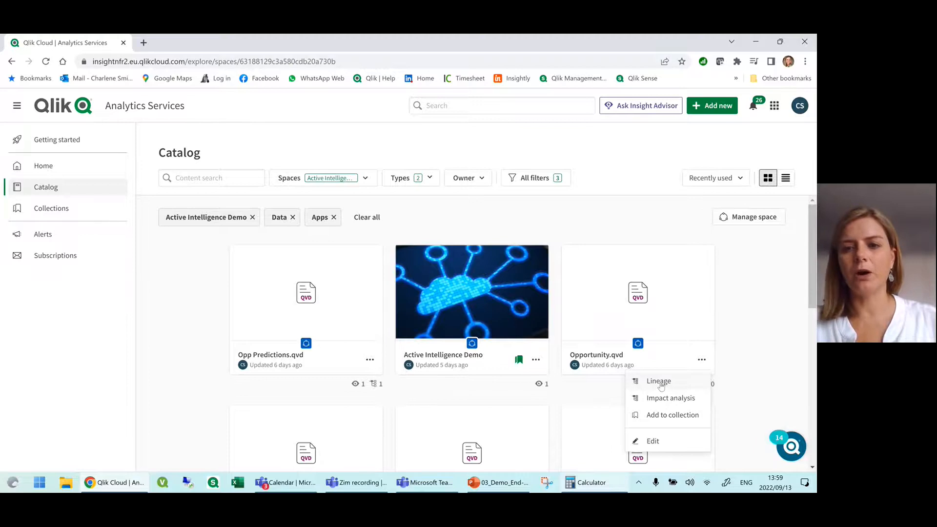
pyautogui.click(662, 385)
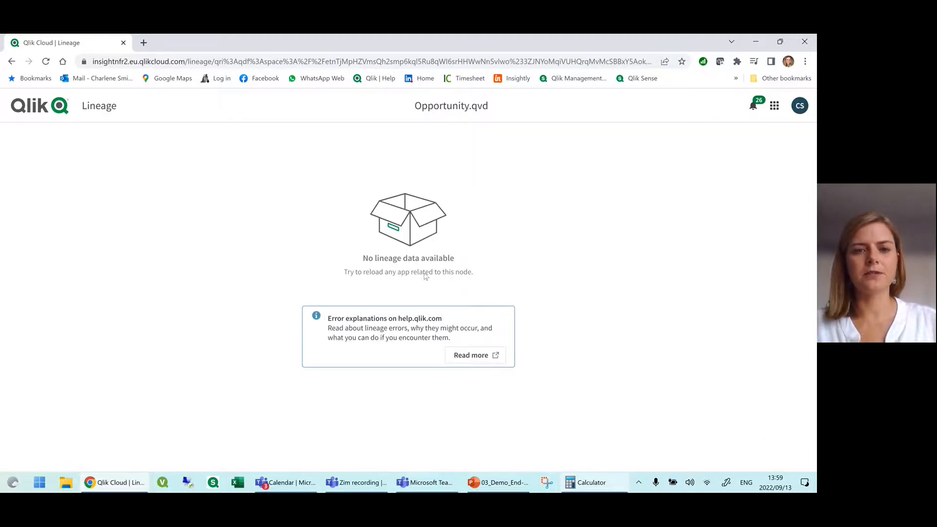
pyautogui.click(48, 113)
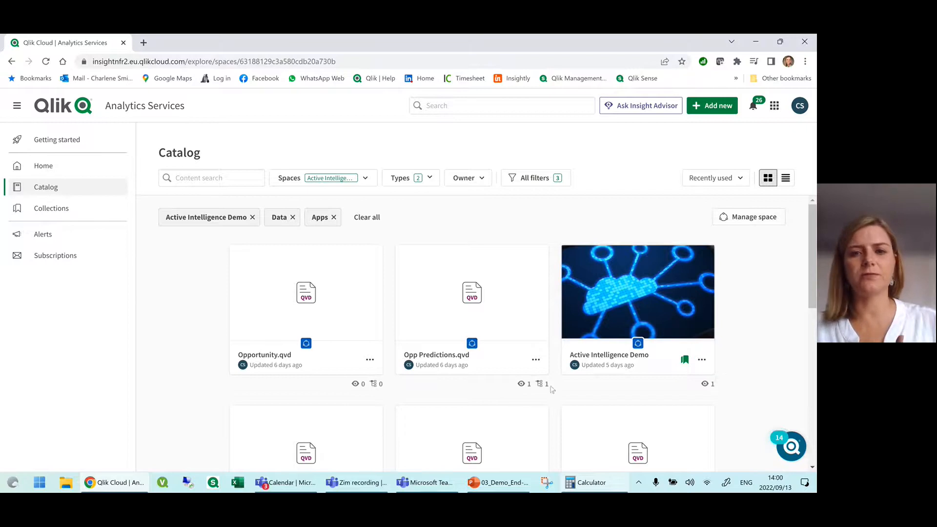
# Run an impact analysis on Opp Predictions.qvd, drill through Active Intelligence Demo to the fields of the opp predictions table, and return to the Catalog
pyautogui.click(535, 360)
pyautogui.click(505, 400)
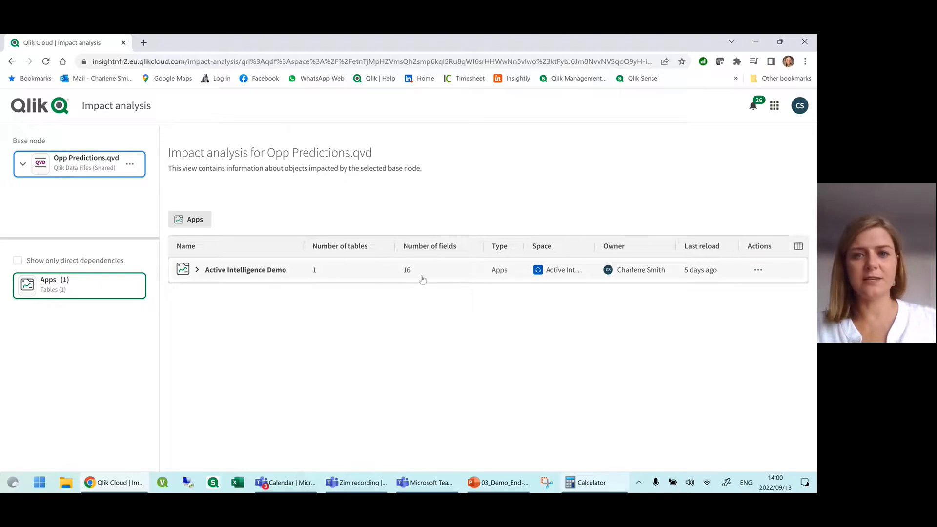
pyautogui.click(185, 268)
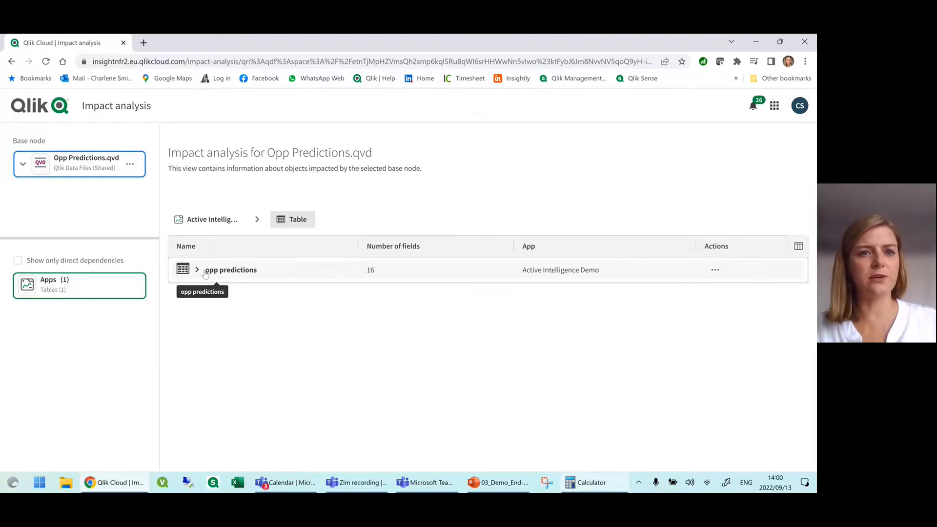
pyautogui.click(213, 274)
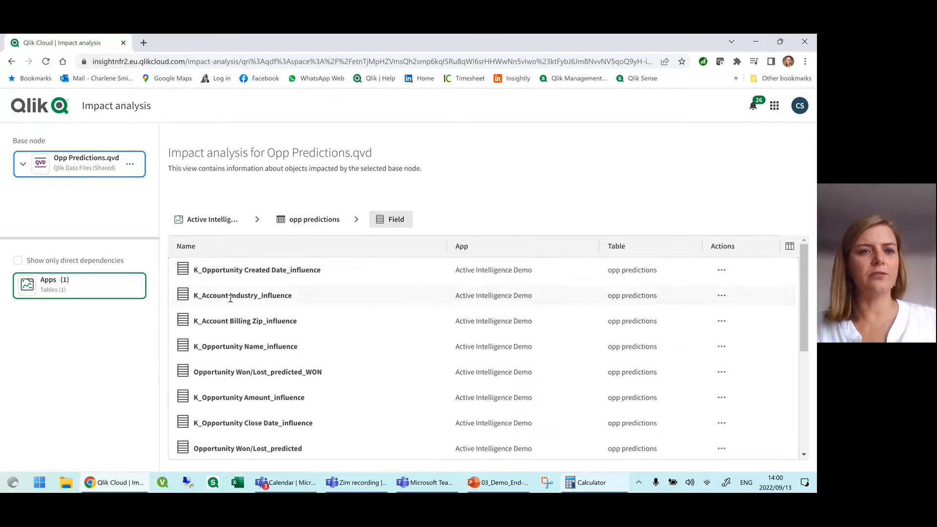
pyautogui.scroll(-3, 234, 322)
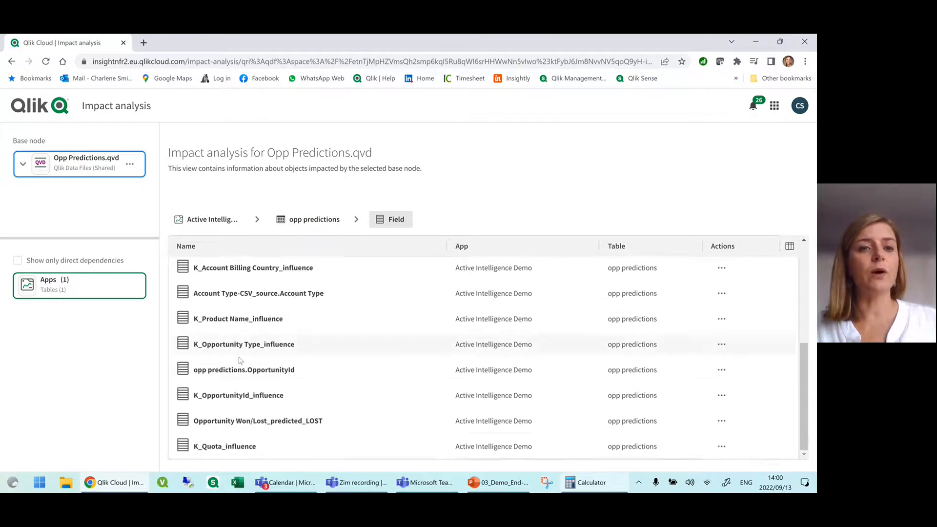
pyautogui.scroll(4, 237, 344)
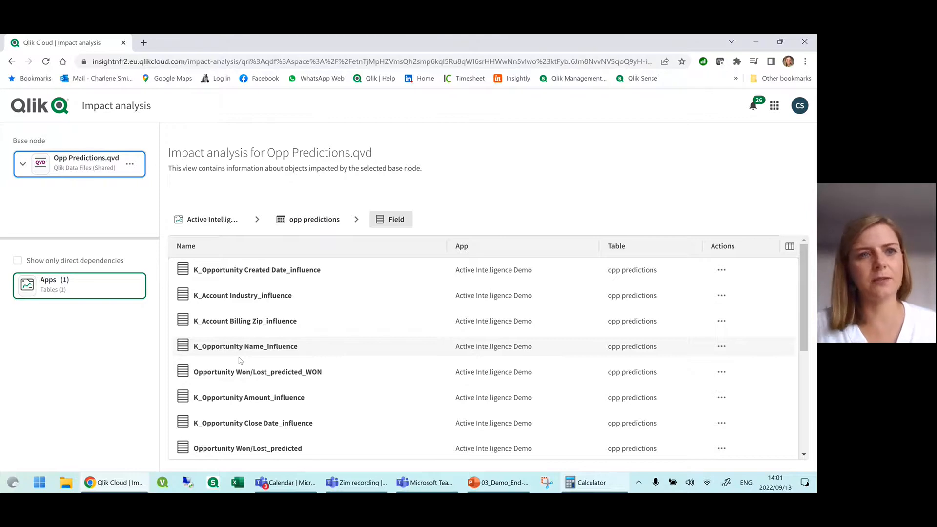
pyautogui.click(41, 111)
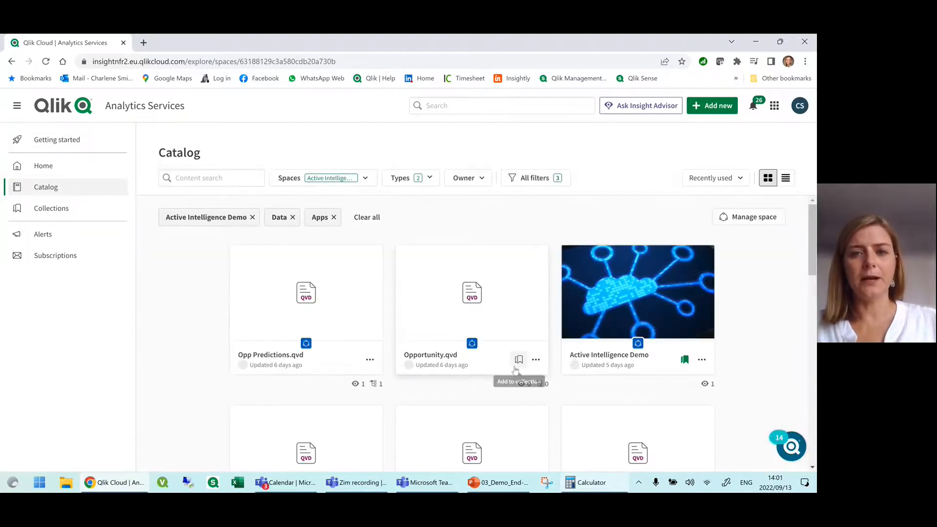
# Open the lineage of the Active Intelligence Demo app and expand the File storage node to show its source QVD files
pyautogui.click(701, 360)
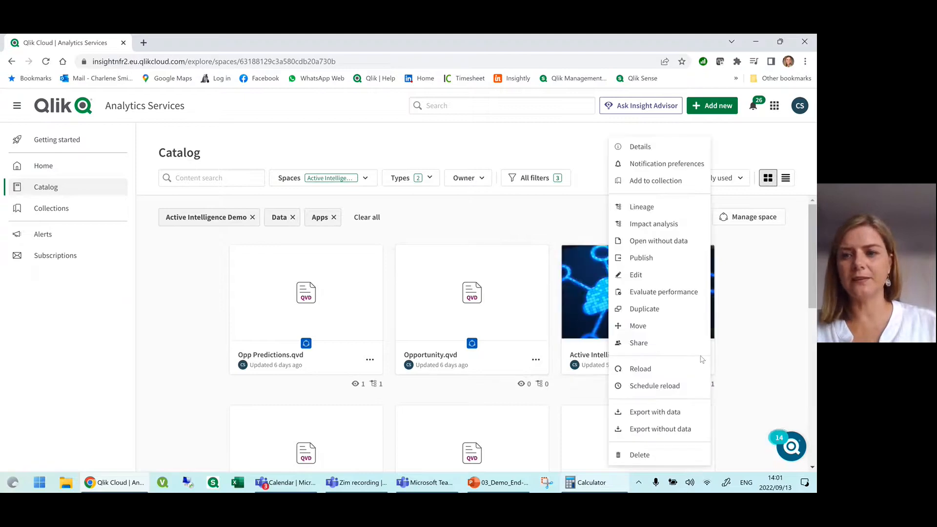
pyautogui.click(641, 207)
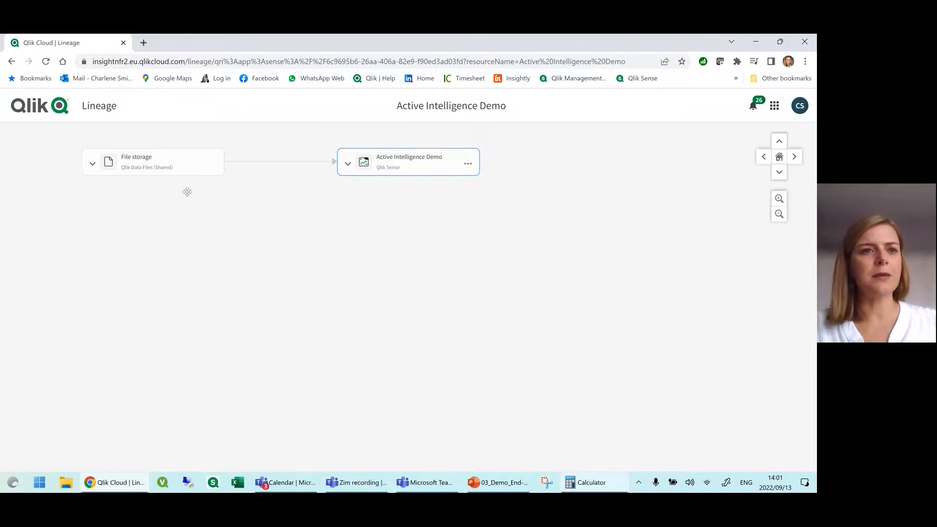
pyautogui.click(92, 165)
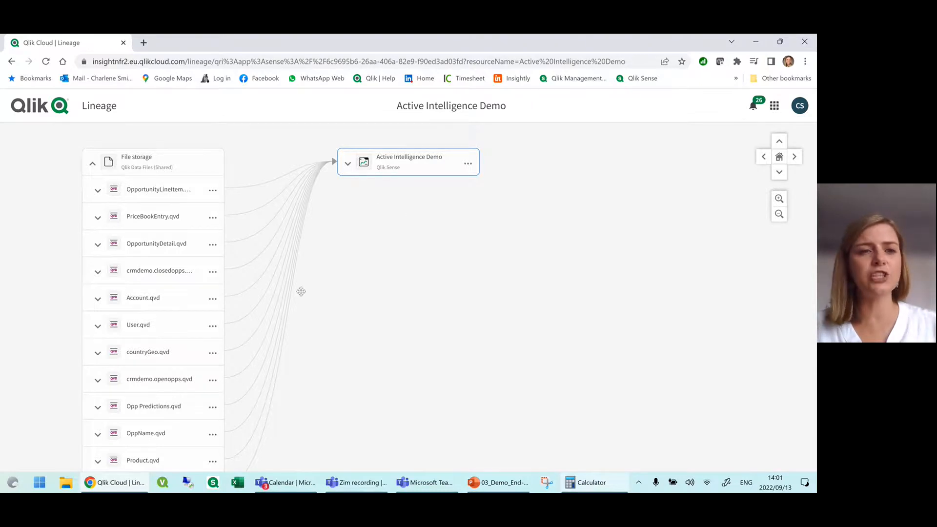
pyautogui.scroll(-2, 137, 267)
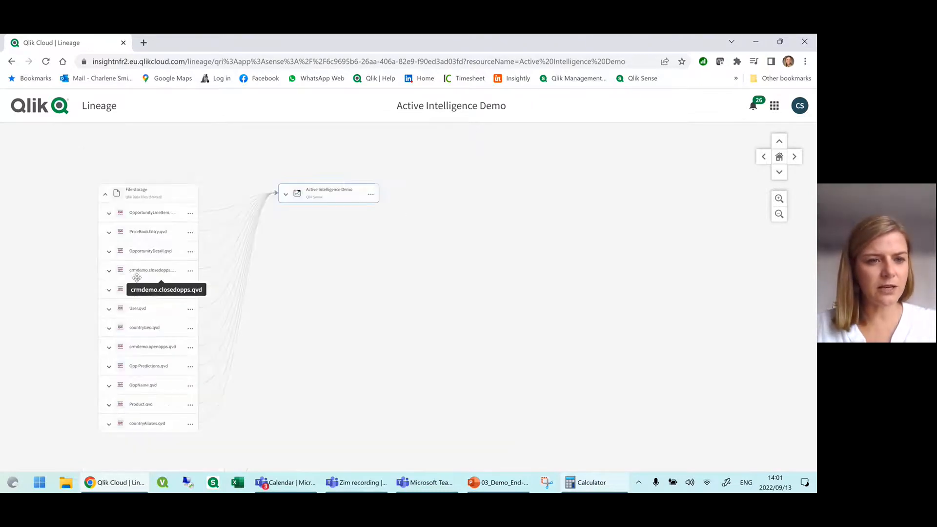
# Expand Opp Predictions.qvd in the lineage graph with all 16 of its fields selected
pyautogui.click(109, 369)
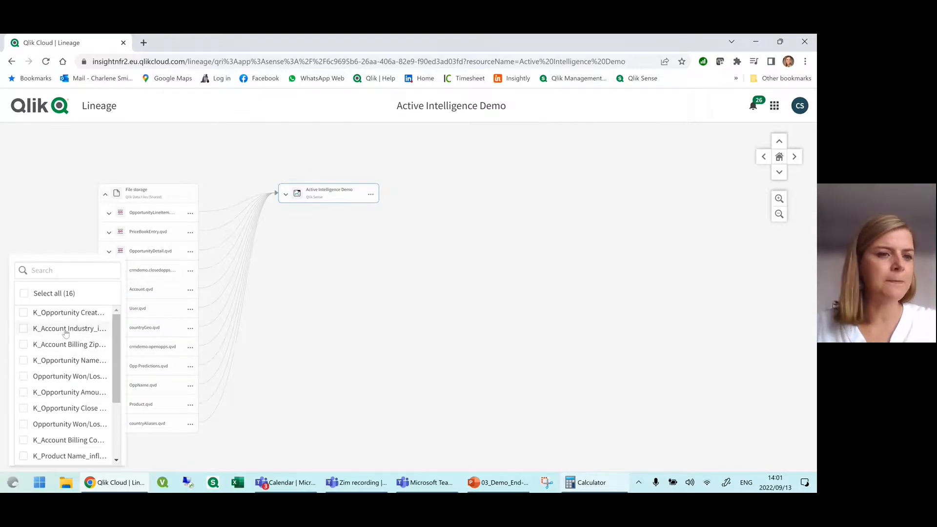
pyautogui.scroll(-3, 66, 334)
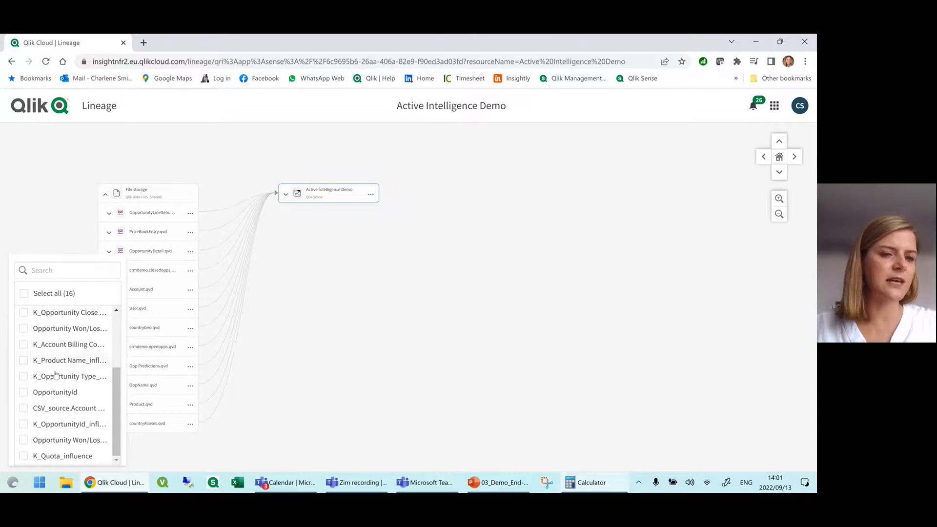
pyautogui.click(30, 294)
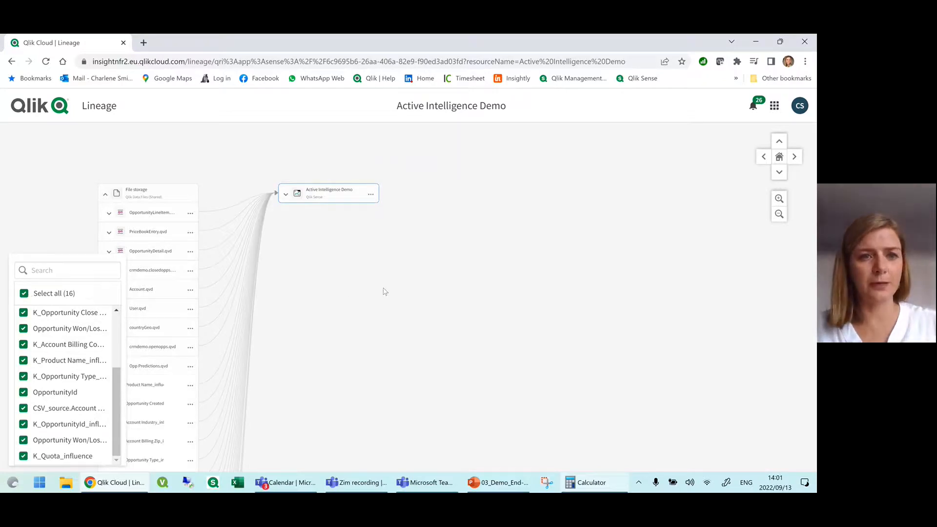
pyautogui.click(439, 287)
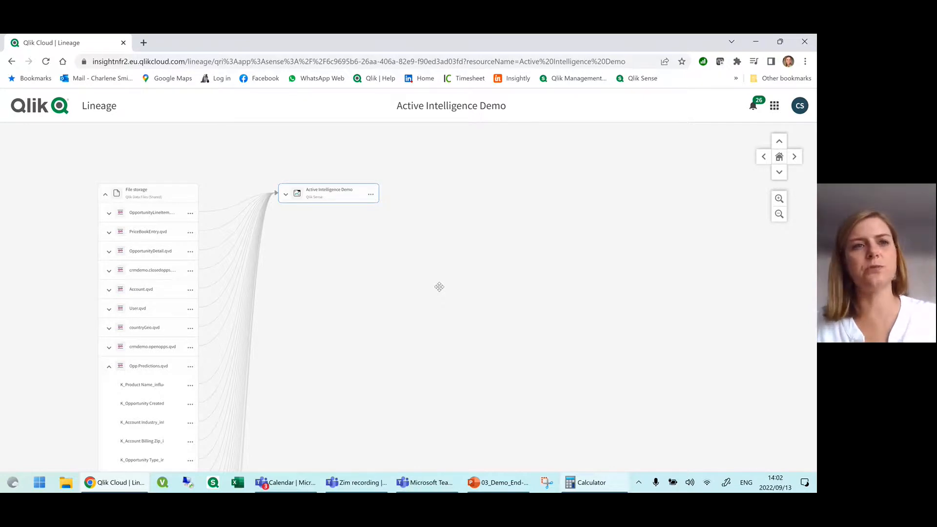
# Leave the lineage view, open the Active Intelligence Demo app from the Catalog, and go to its Data manager
pyautogui.click(42, 107)
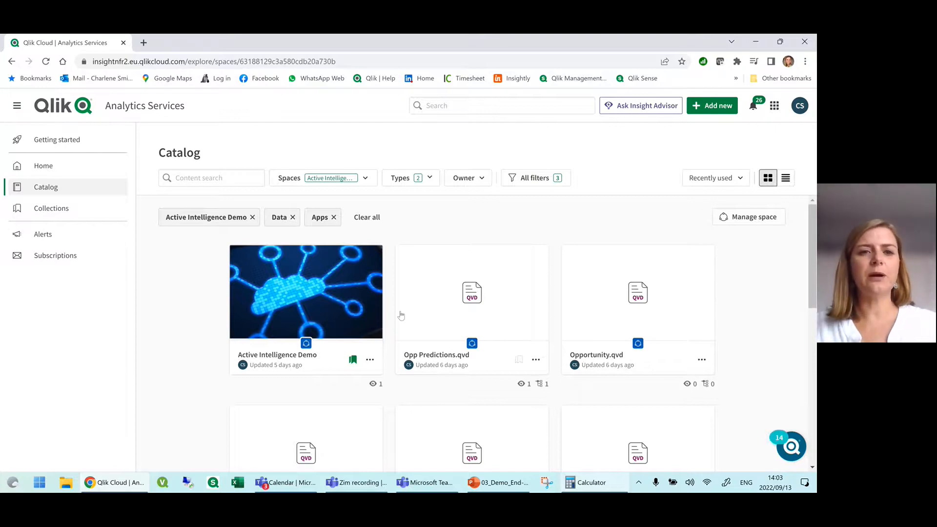
pyautogui.moveTo(305, 285)
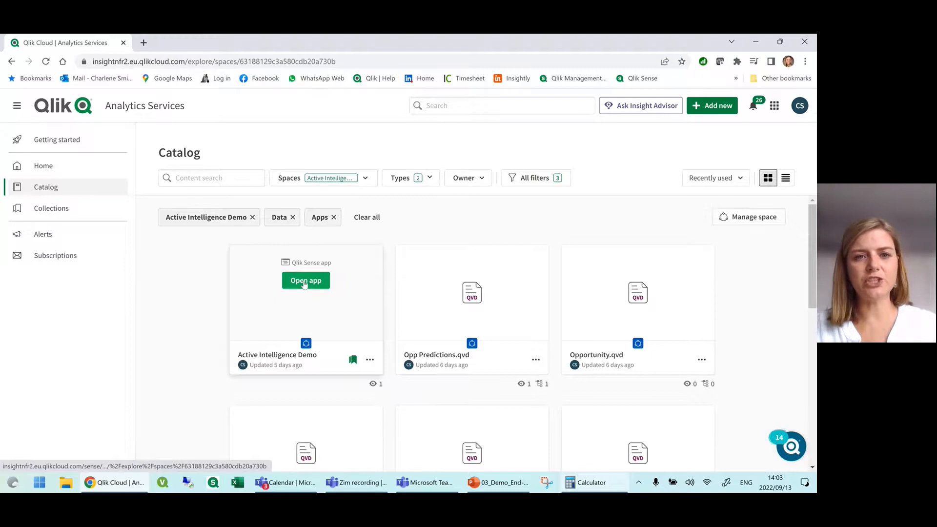
pyautogui.click(304, 283)
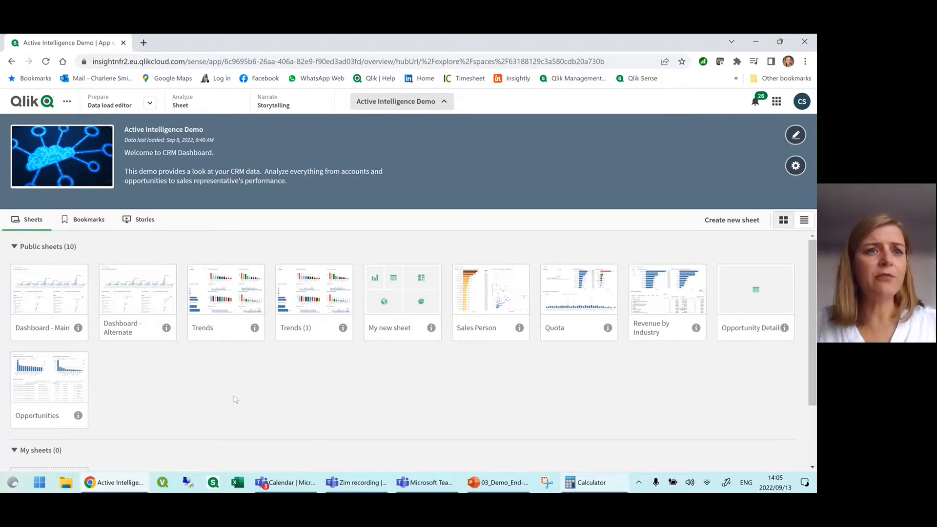
pyautogui.click(151, 104)
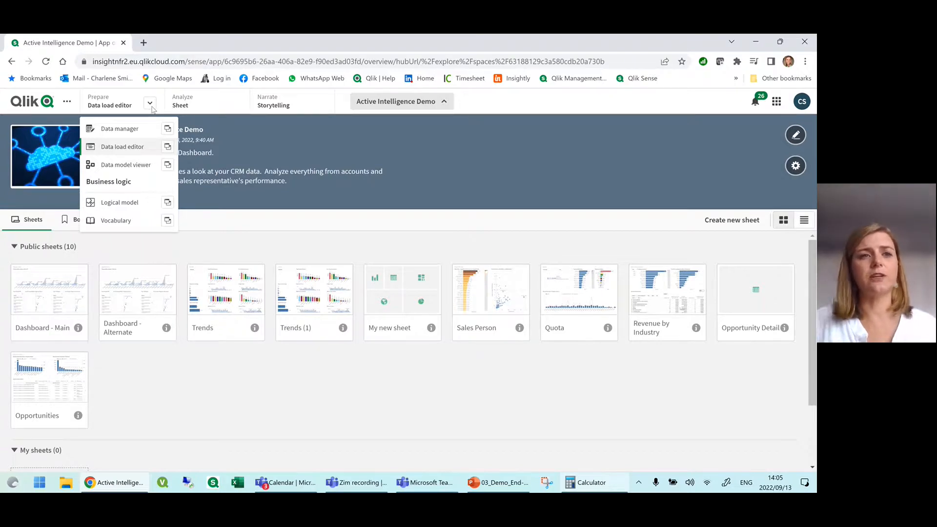
pyautogui.click(121, 130)
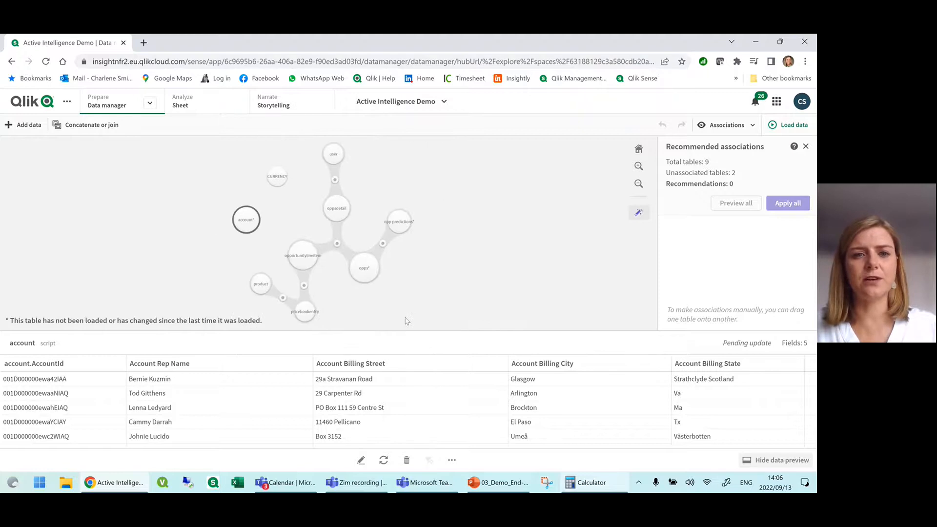
# Preview the data of the opp predictions table and then the opps table from the associations view
pyautogui.click(393, 220)
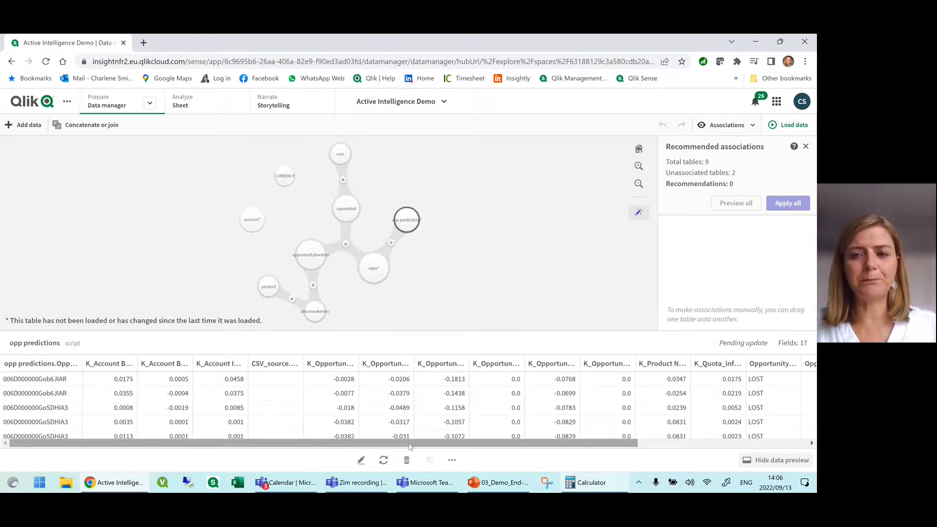
pyautogui.moveTo(412, 443); pyautogui.dragTo(385, 432)
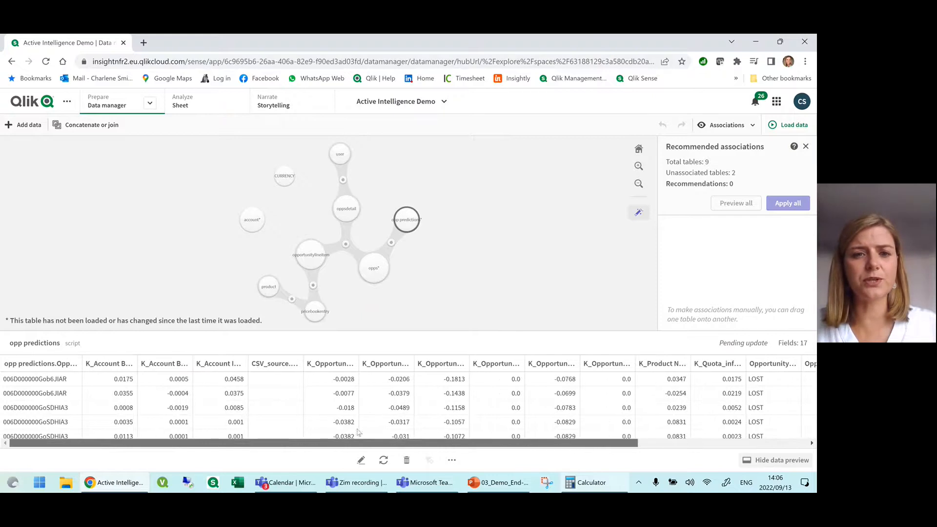
pyautogui.click(374, 267)
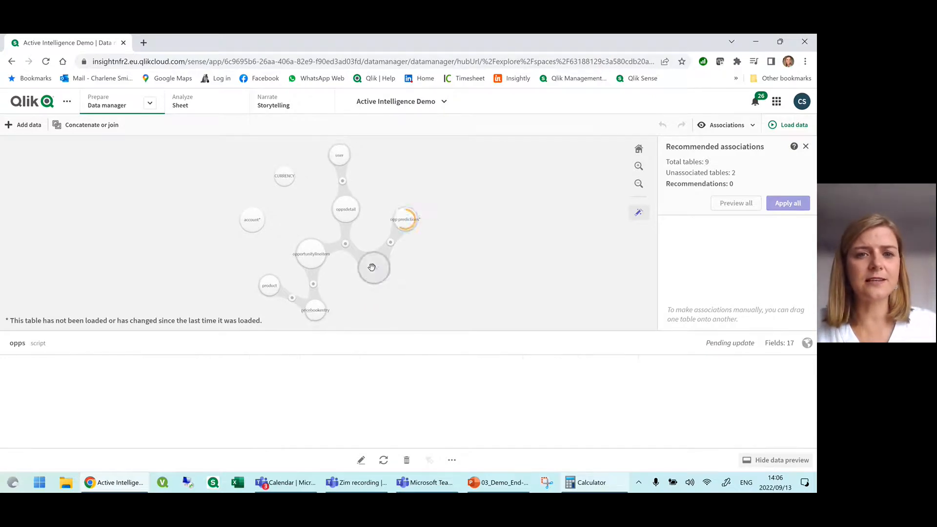
# Inspect the association between the opps and opp predictions tables, including its alternative association options, then collapse those options
pyautogui.click(389, 240)
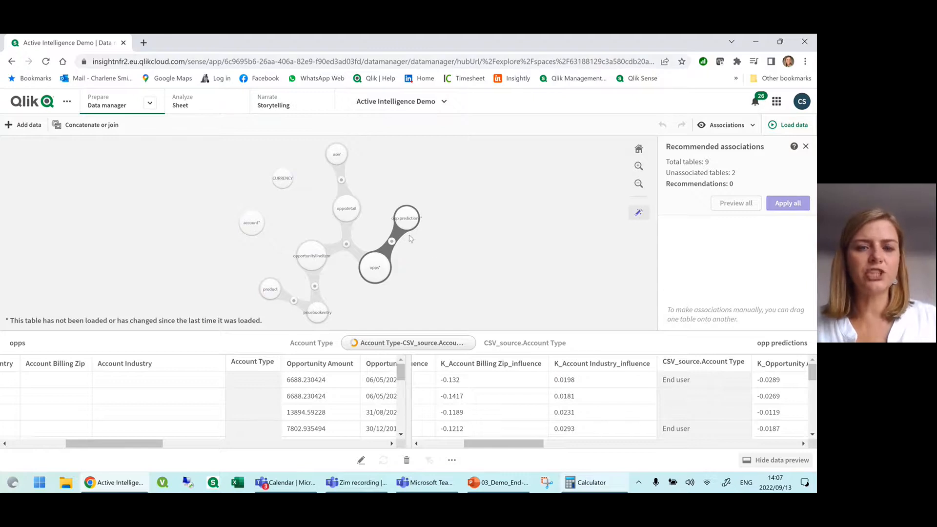
pyautogui.click(399, 344)
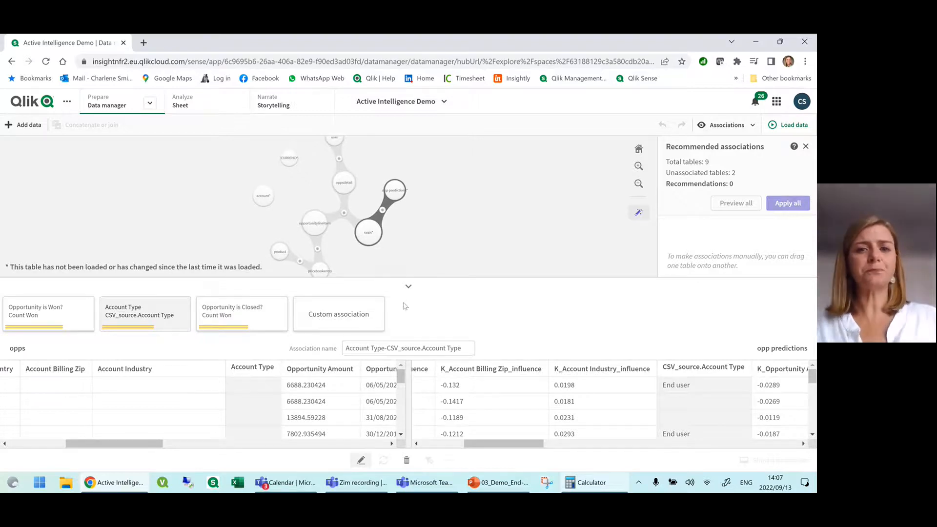
pyautogui.click(409, 288)
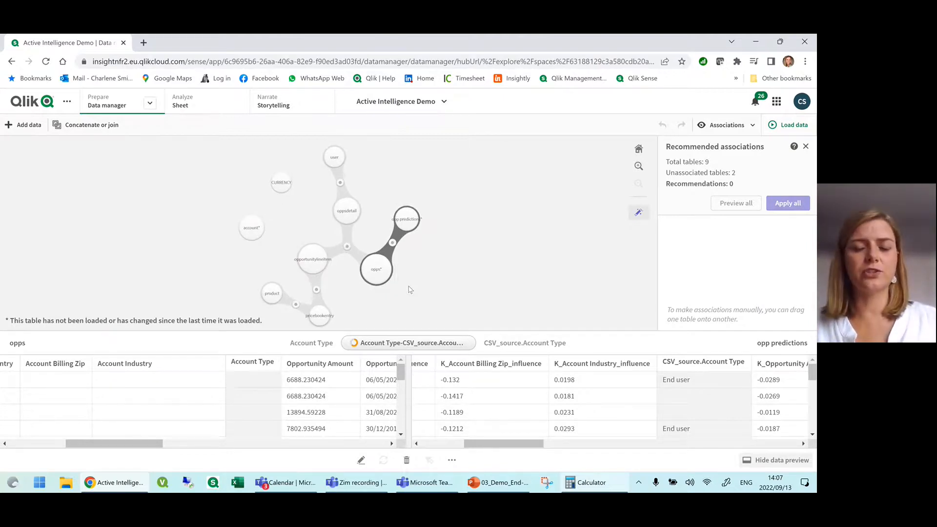
# Open the opp predictions table for editing and check the field options of its K_Account Billing Country influence column
pyautogui.click(405, 217)
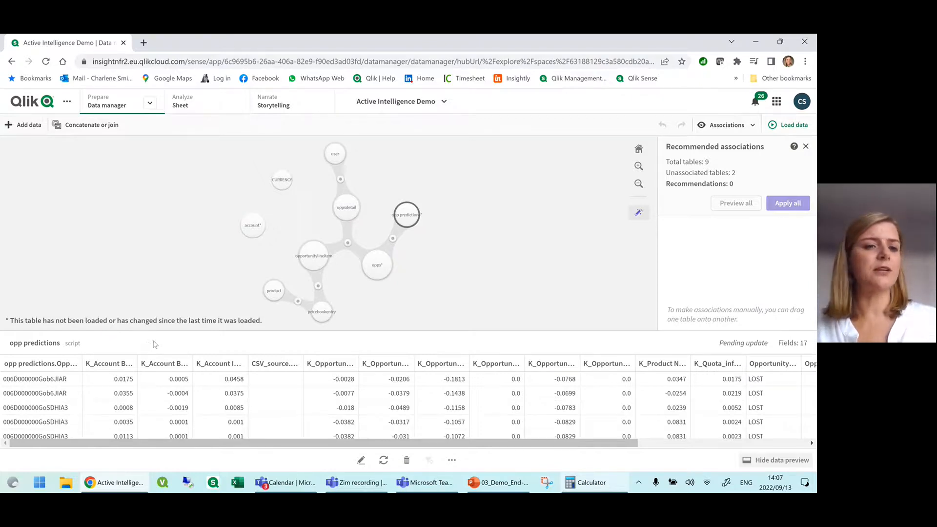
pyautogui.click(361, 461)
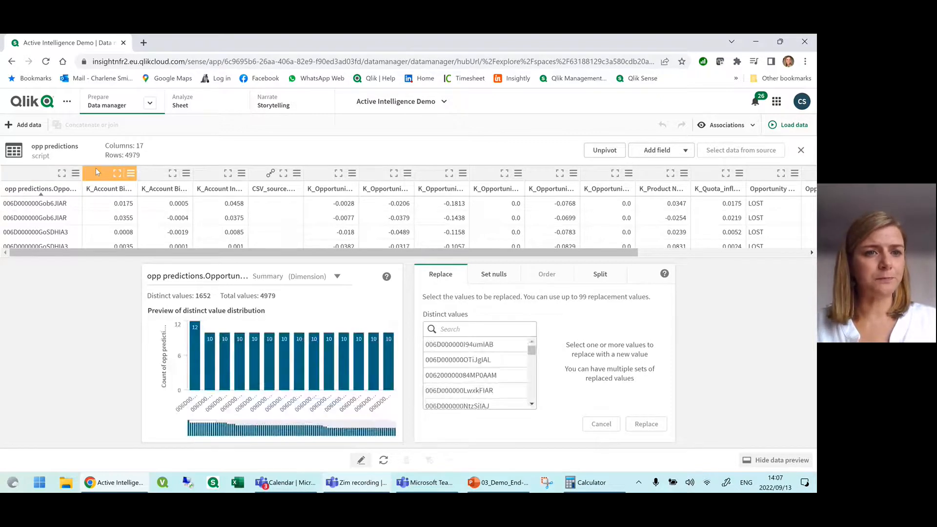
pyautogui.click(104, 179)
pyautogui.click(131, 174)
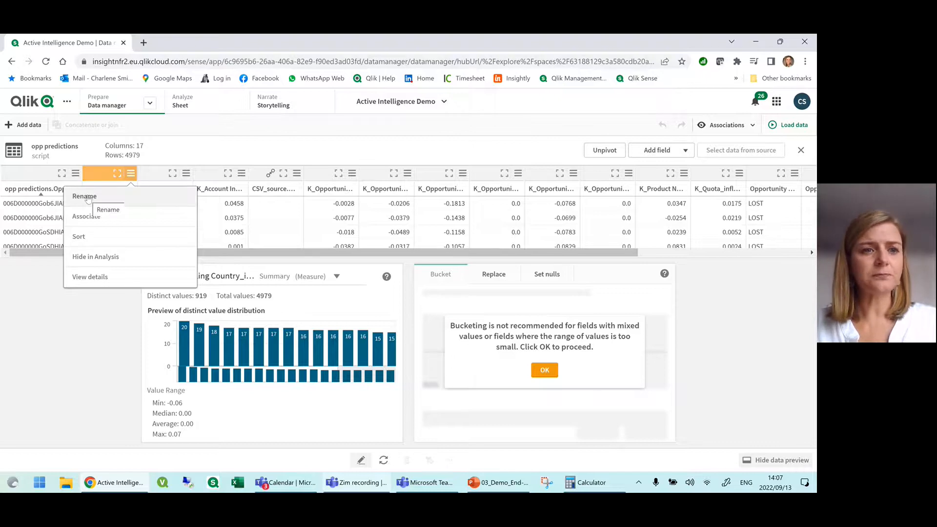
pyautogui.click(60, 335)
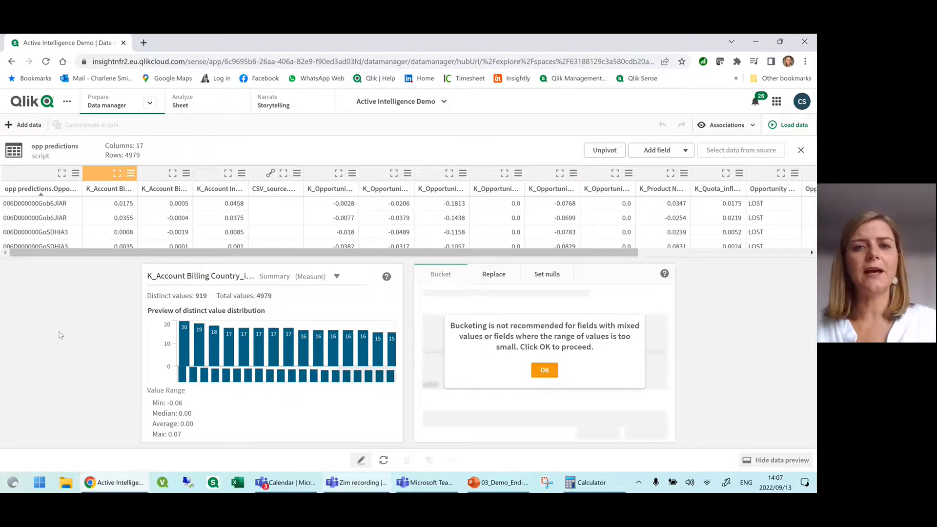
# Review the value distribution and the Replace and Set nulls options of the opp predictions.OpportunityId field
pyautogui.click(30, 176)
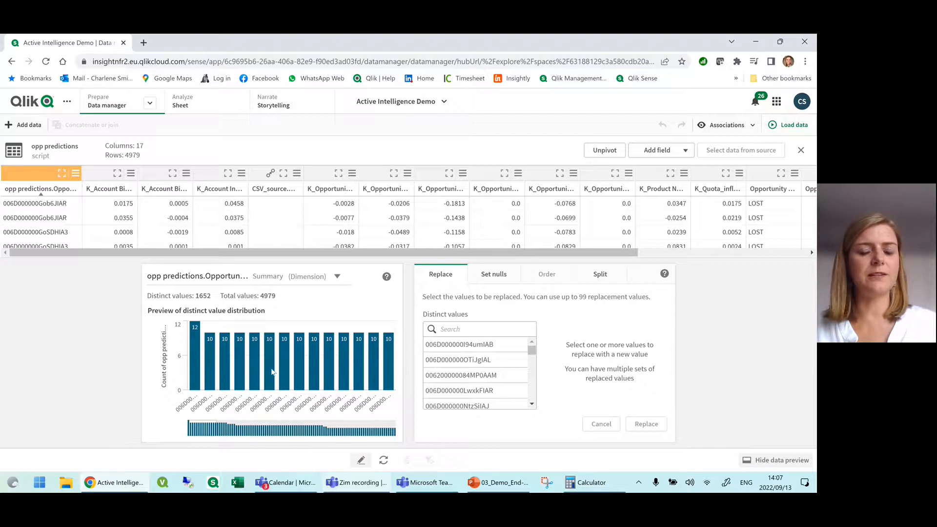
pyautogui.moveTo(242, 412)
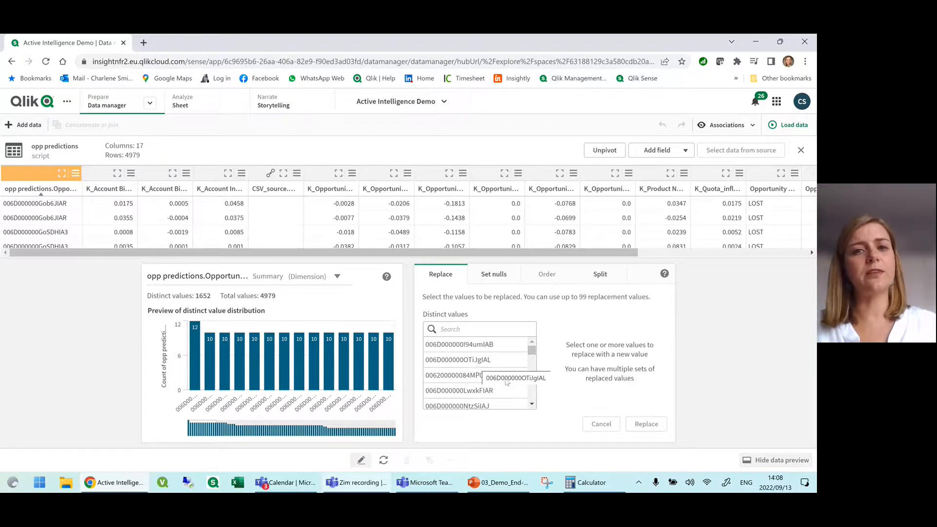
pyautogui.click(495, 278)
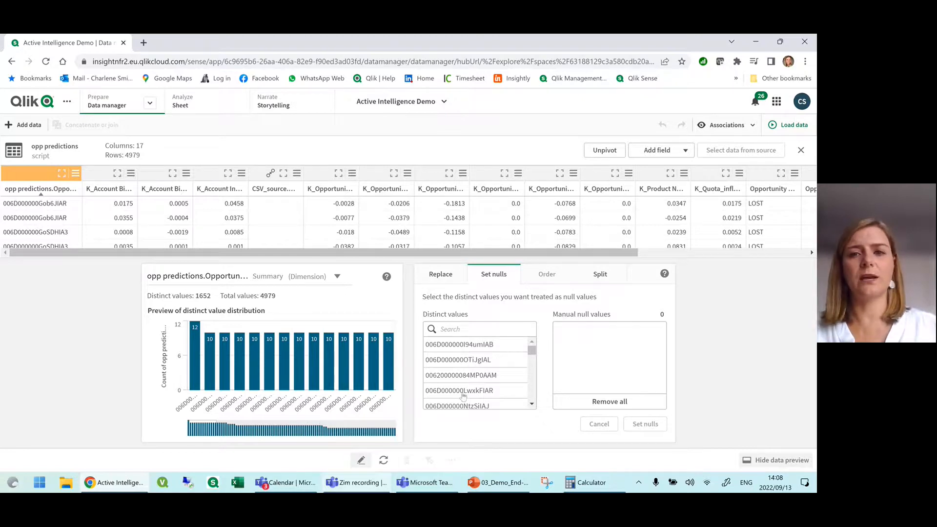
# Try out splitting the OpportunityId field by marking the first three characters, 006, of the sample value
pyautogui.click(600, 276)
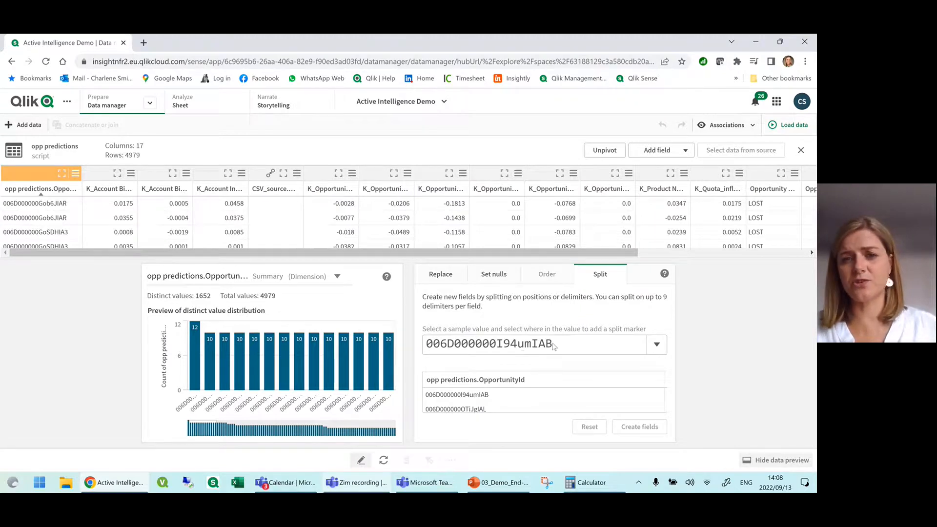
pyautogui.doubleClick(446, 348)
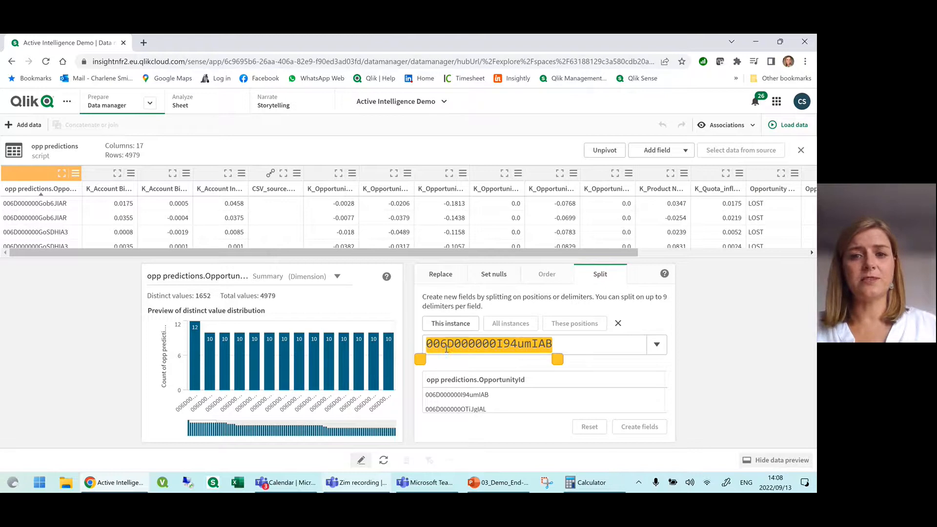
pyautogui.moveTo(558, 359); pyautogui.dragTo(452, 364)
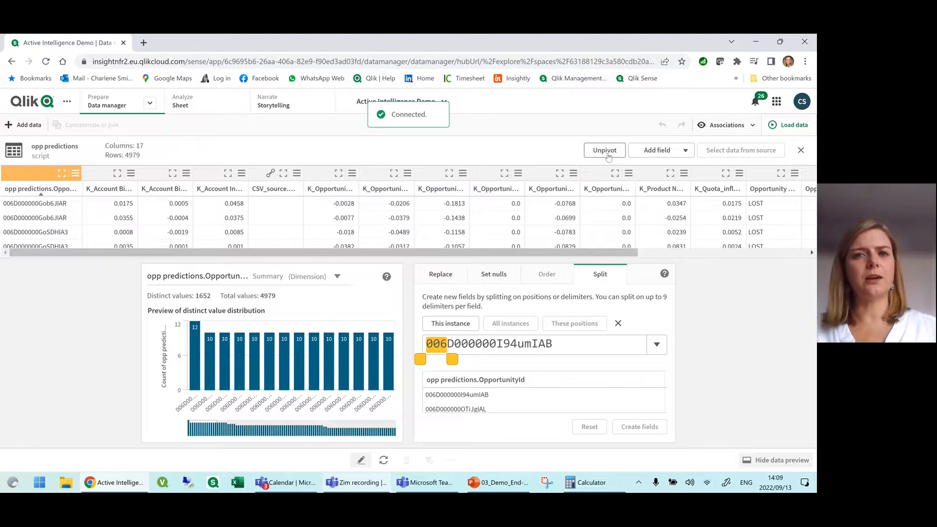
# Start a new calculated field in the opp predictions table and name it Number of Opps Won
pyautogui.click(677, 151)
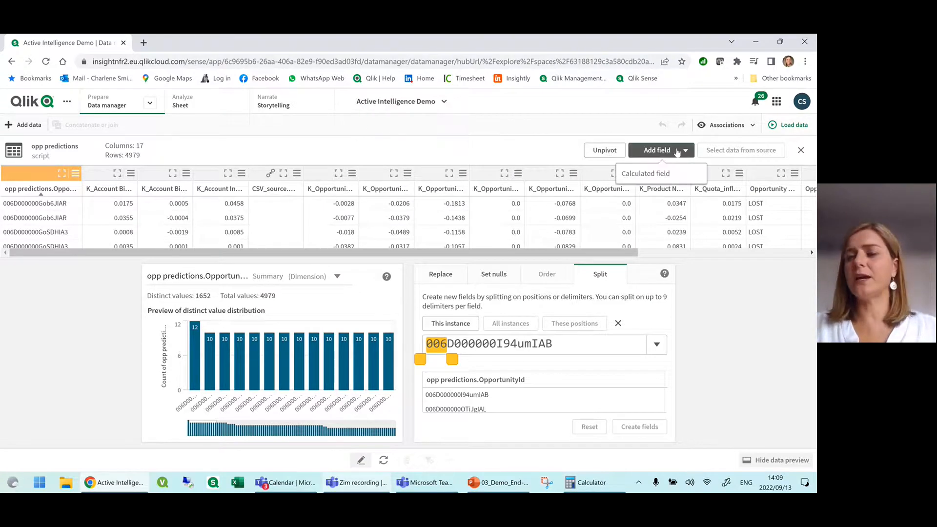
pyautogui.click(651, 175)
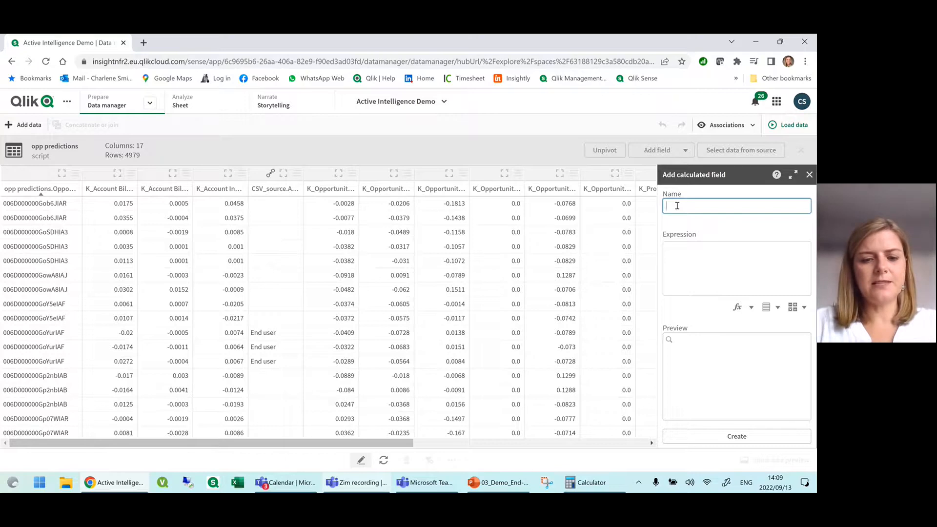
pyautogui.write('Number of')
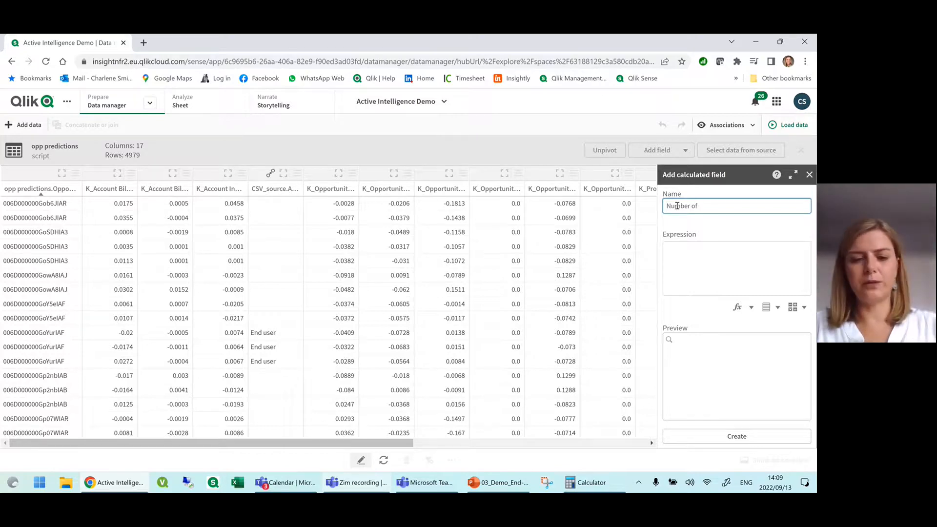
pyautogui.write(' Opps Won')
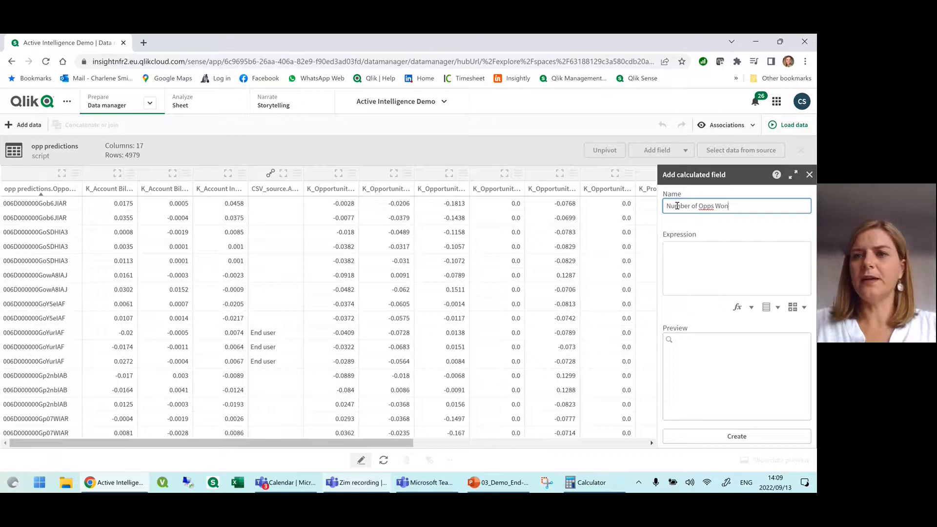
# Enter the calculated field's expression as if([Opportunity Won/Lost_predicted]='WON',1,0), inserting the predicted field from the list of table fields
pyautogui.click(705, 268)
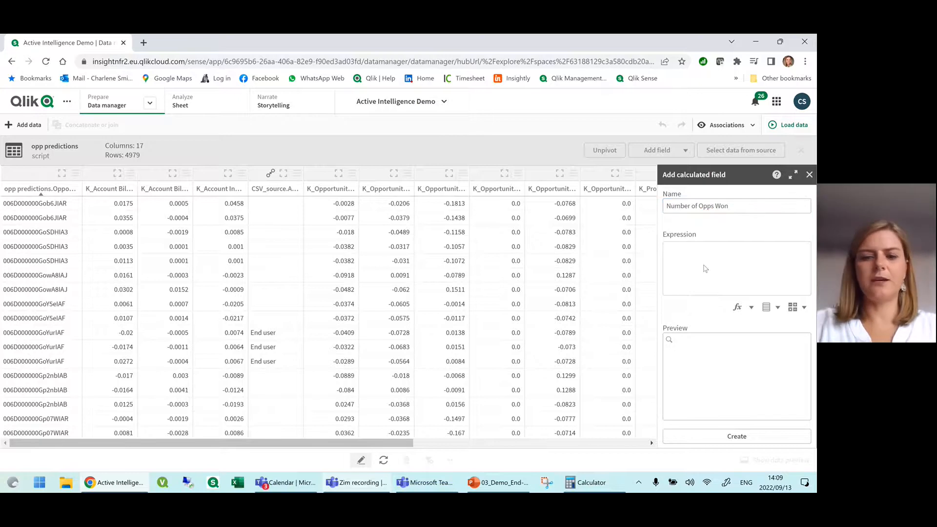
pyautogui.write('if(')
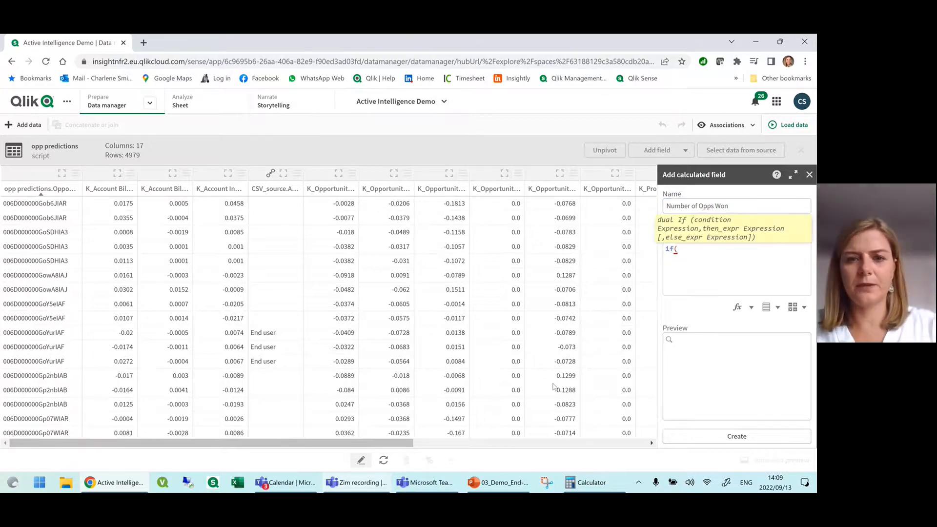
pyautogui.moveTo(383, 443); pyautogui.dragTo(609, 447)
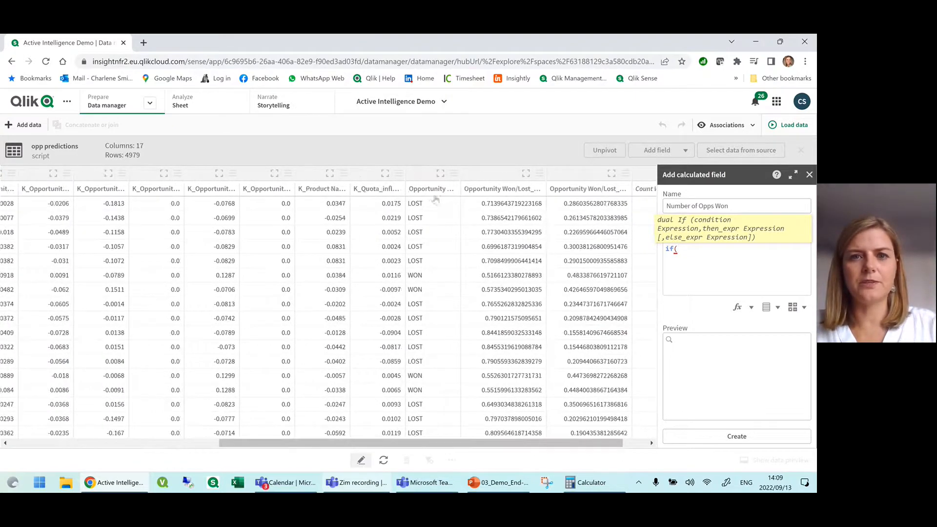
pyautogui.click(775, 314)
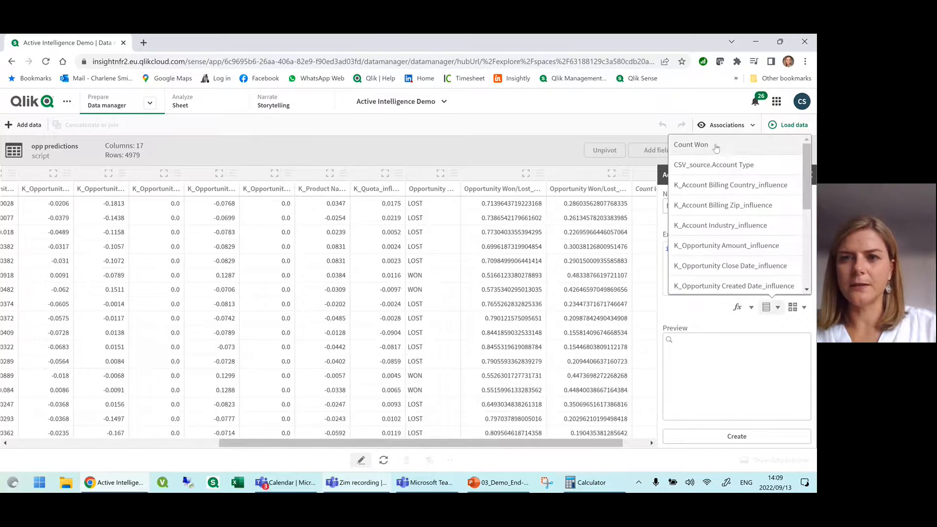
pyautogui.scroll(-3, 732, 205)
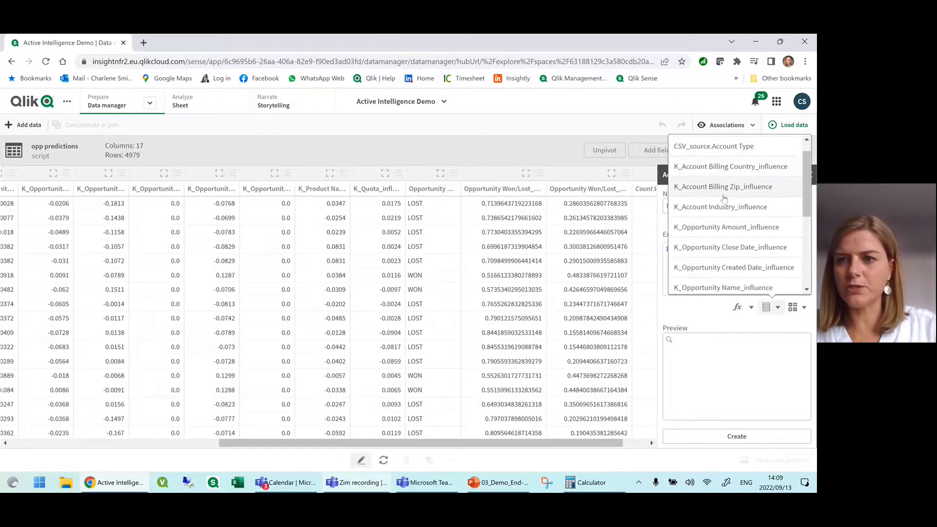
pyautogui.scroll(-2, 738, 222)
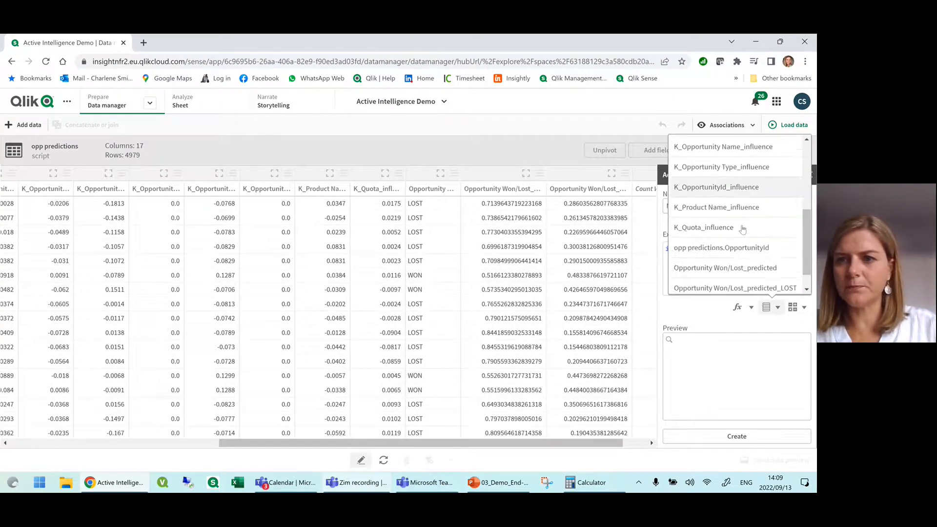
pyautogui.click(734, 271)
pyautogui.write('=')
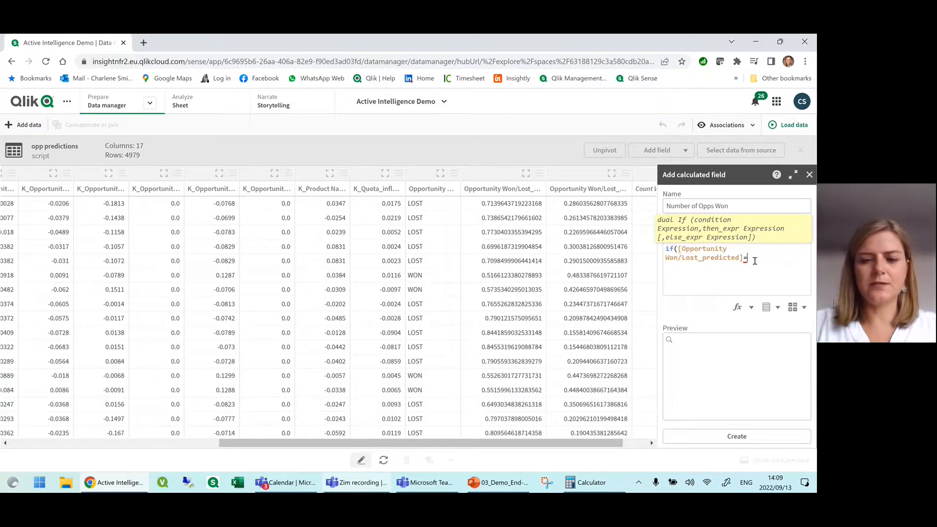
pyautogui.write("'WON'")
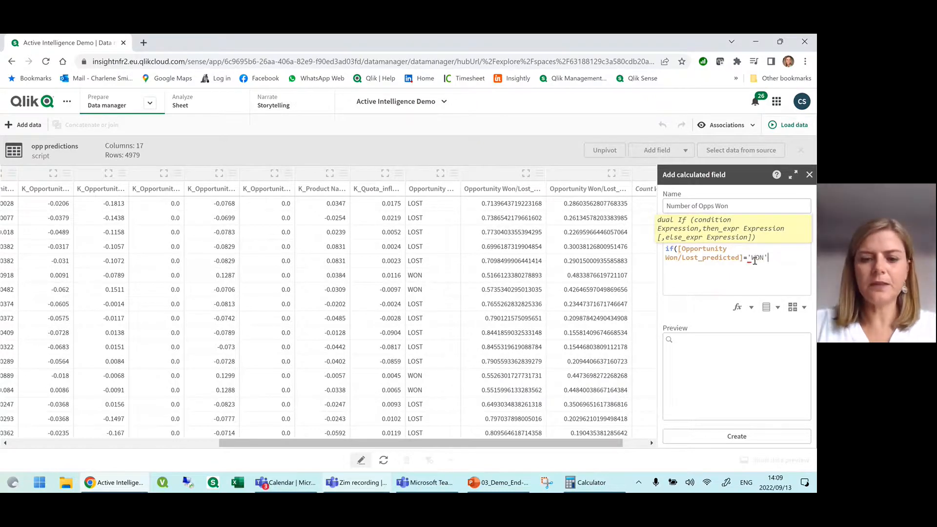
pyautogui.write(',1,0')
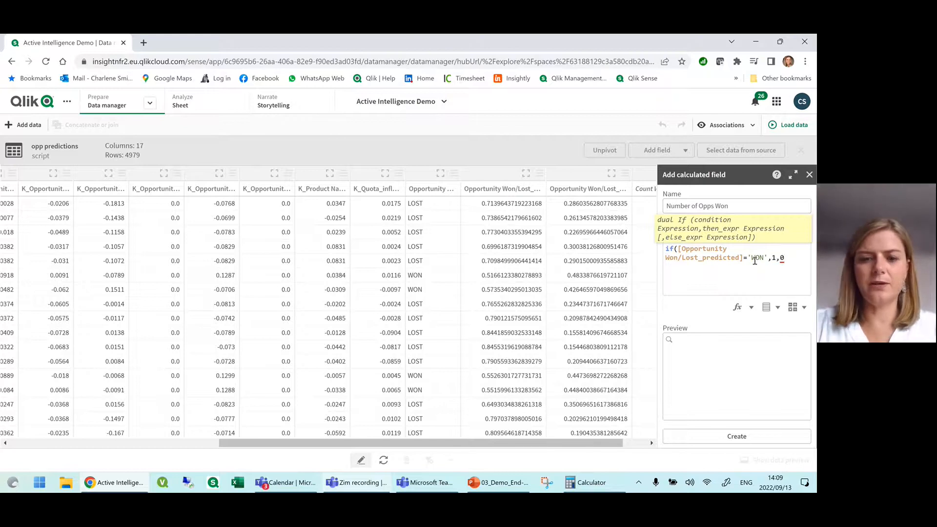
pyautogui.write(')')
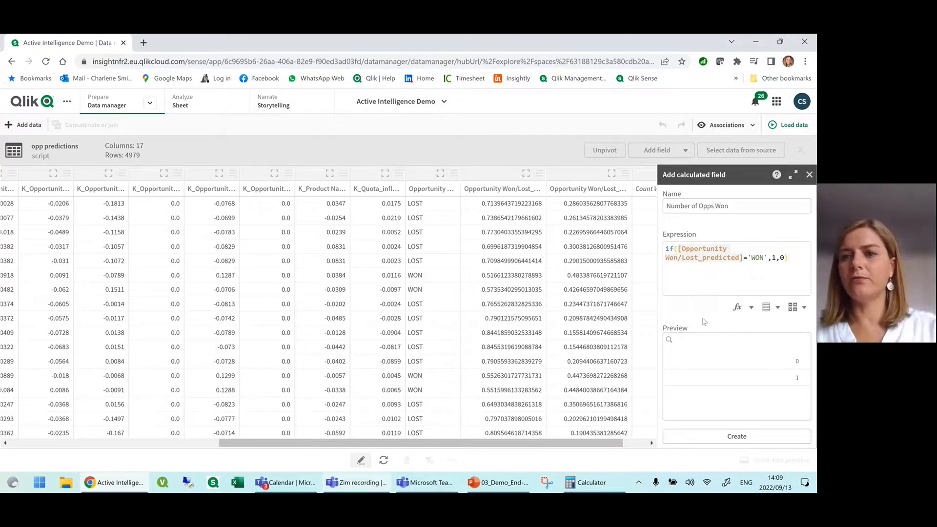
# Create the Number of Opps Won calculated field and compare its values with the Count Won column in the opp predictions table
pyautogui.click(731, 437)
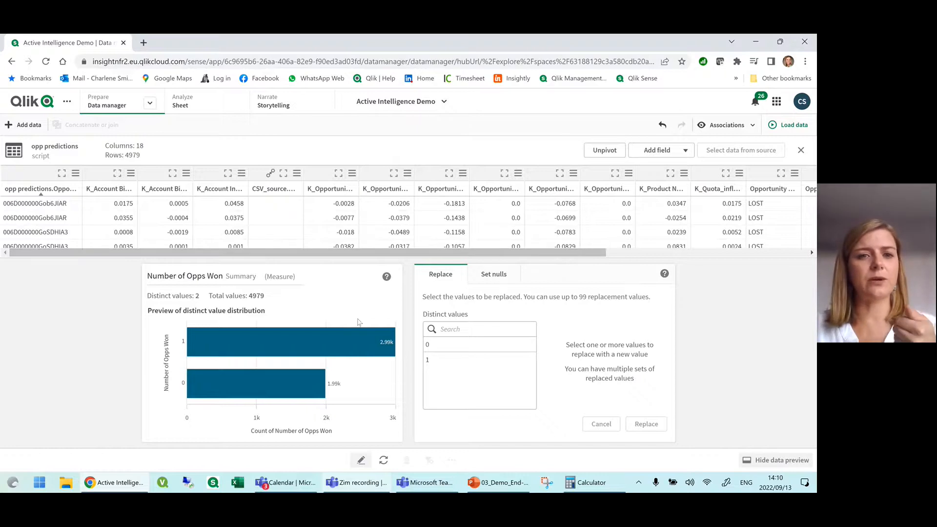
pyautogui.moveTo(205, 344)
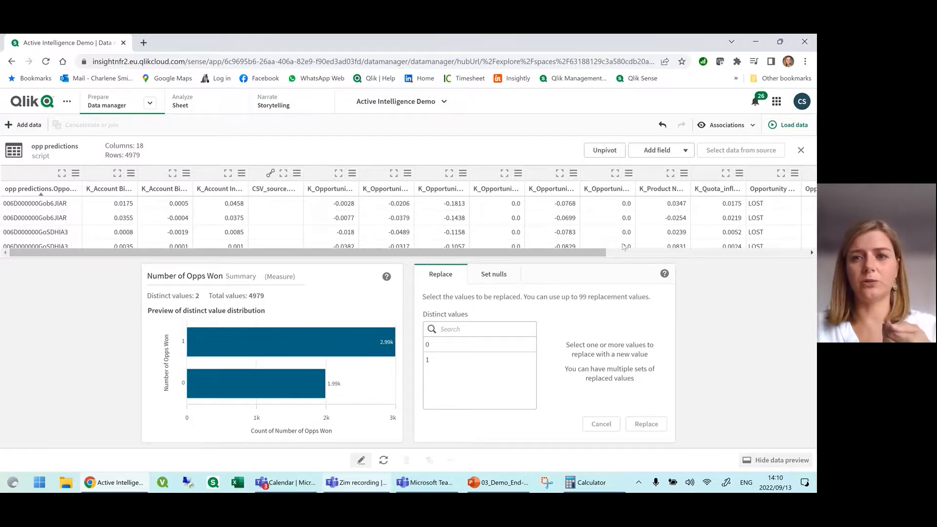
pyautogui.moveTo(572, 253); pyautogui.dragTo(794, 264)
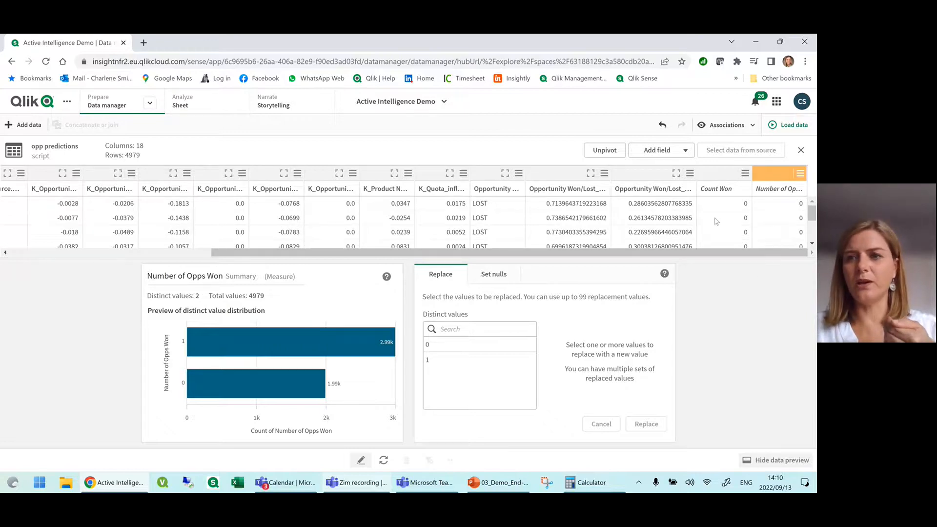
pyautogui.scroll(-1, 783, 234)
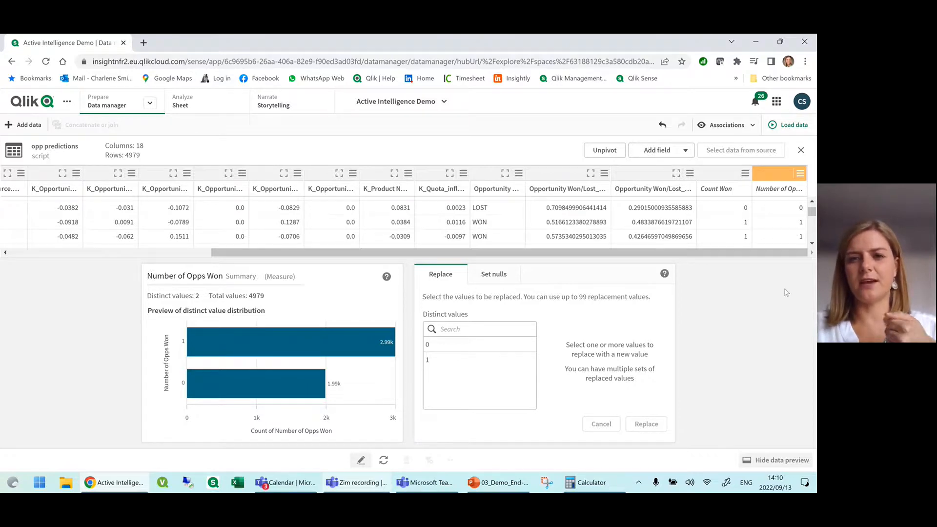
# Check the Set nulls and Replace options of the Number of Opps Won field, and return to the table associations view
pyautogui.click(496, 278)
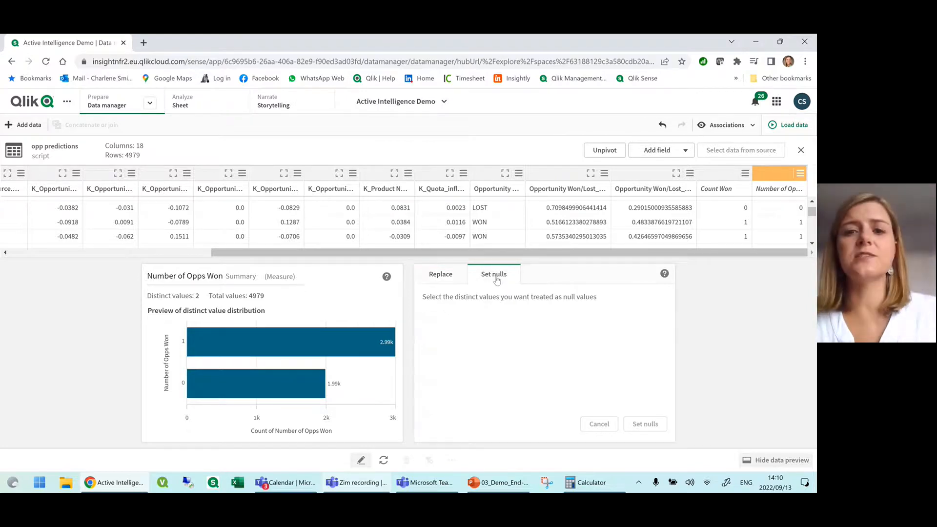
pyautogui.click(458, 279)
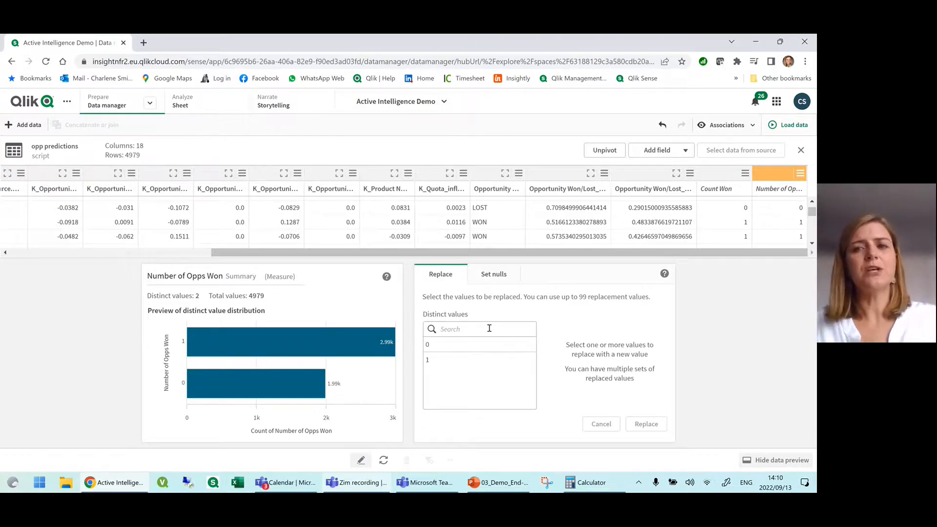
pyautogui.click(362, 461)
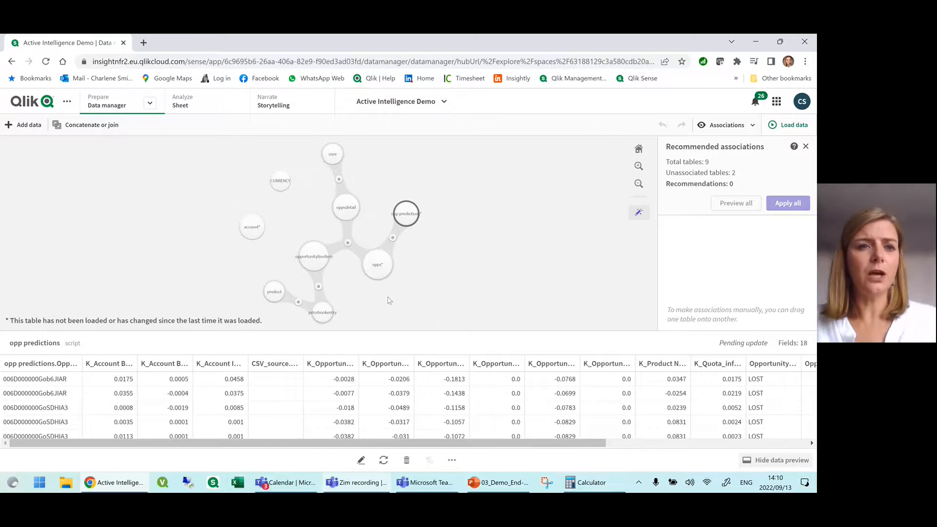
# Open the Data load editor and read through the auto-generated script section, including the calculated field lines for opp predictions
pyautogui.click(150, 105)
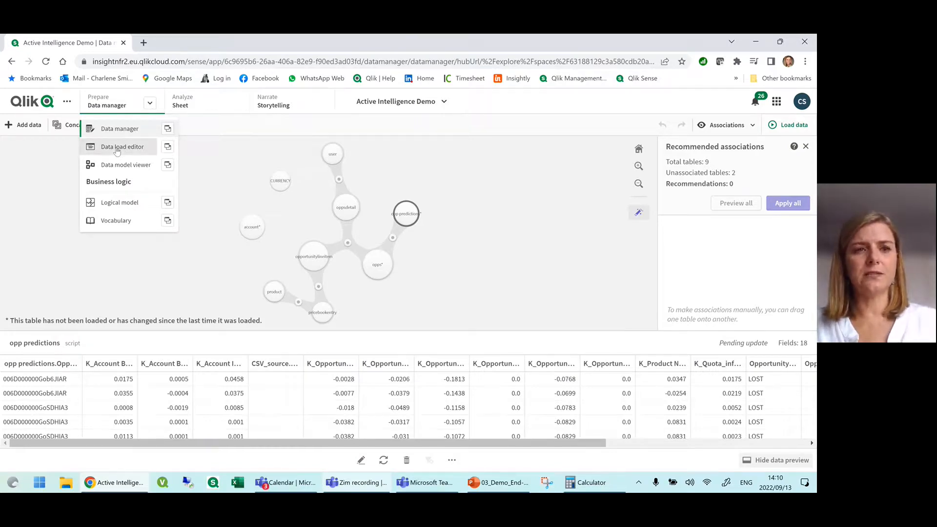
pyautogui.click(117, 149)
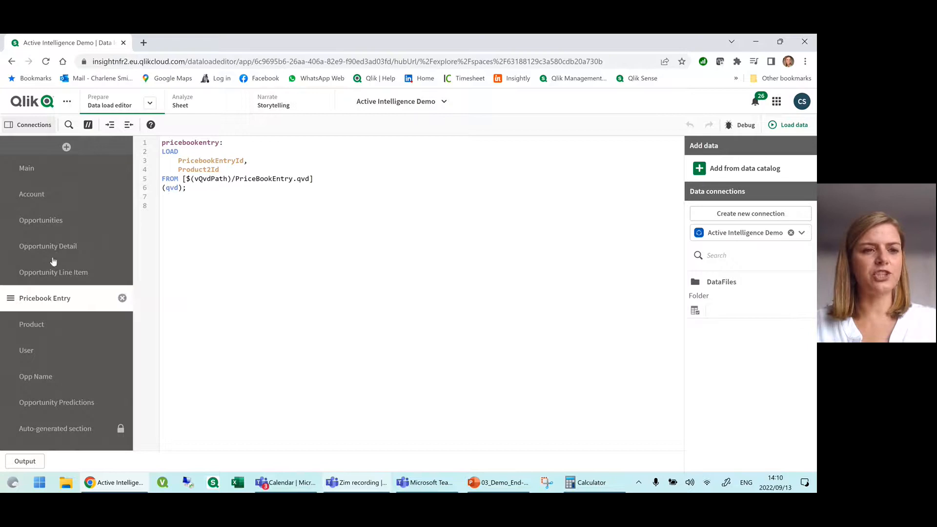
pyautogui.click(46, 433)
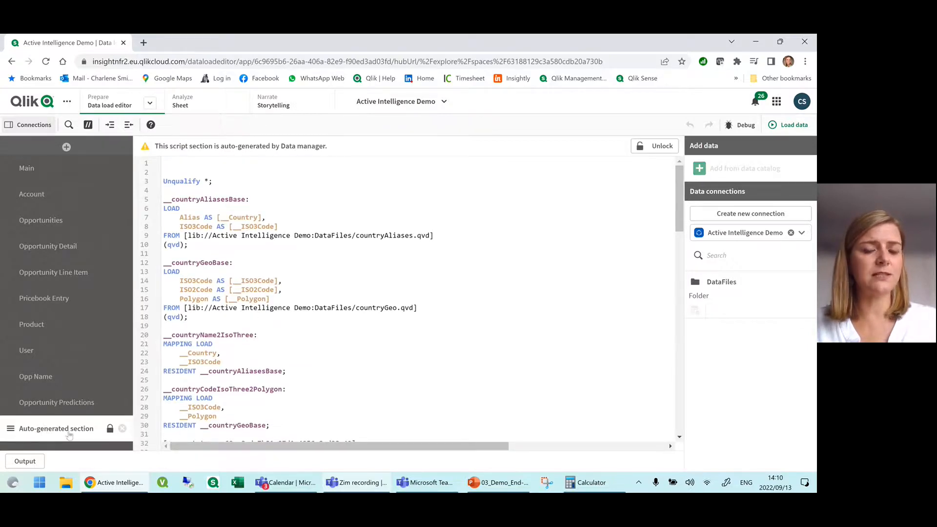
pyautogui.scroll(-3, 312, 259)
pyautogui.scroll(-3, 312, 259)
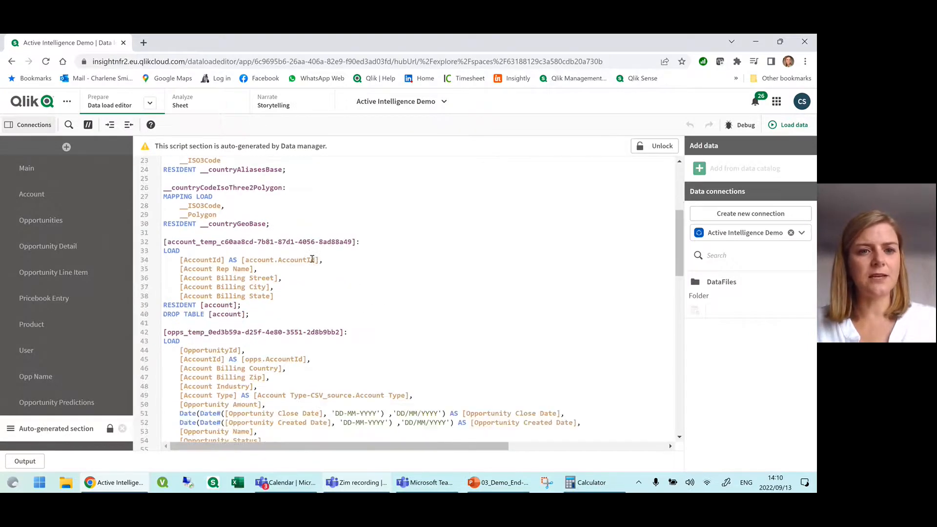
pyautogui.scroll(-8, 311, 259)
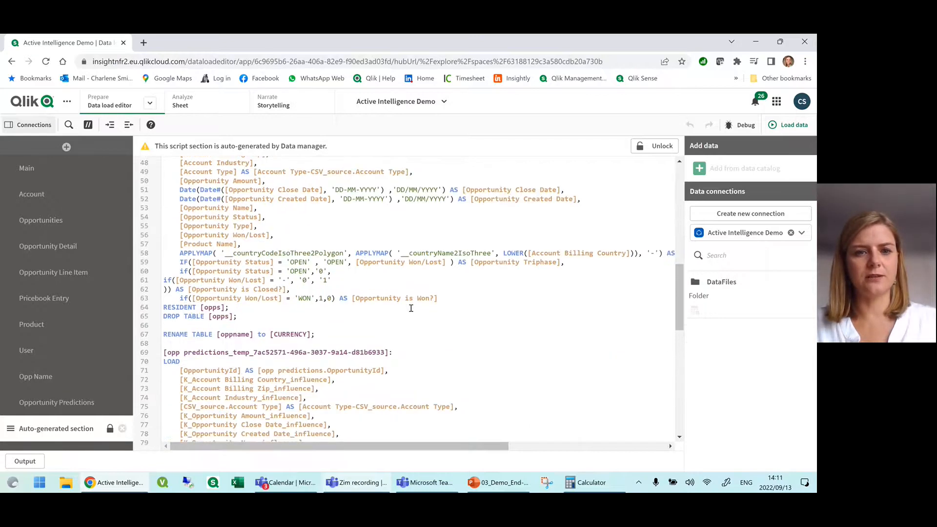
pyautogui.scroll(-3, 409, 309)
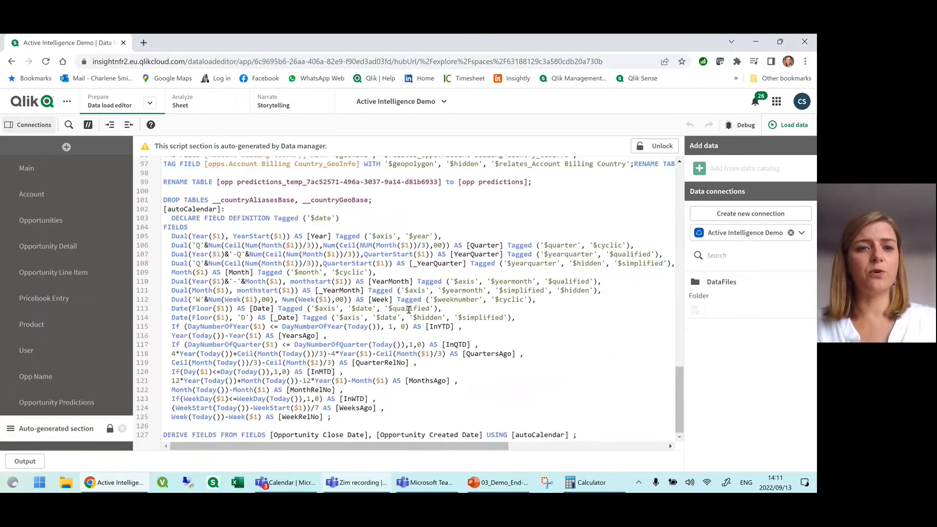
pyautogui.scroll(3, 410, 309)
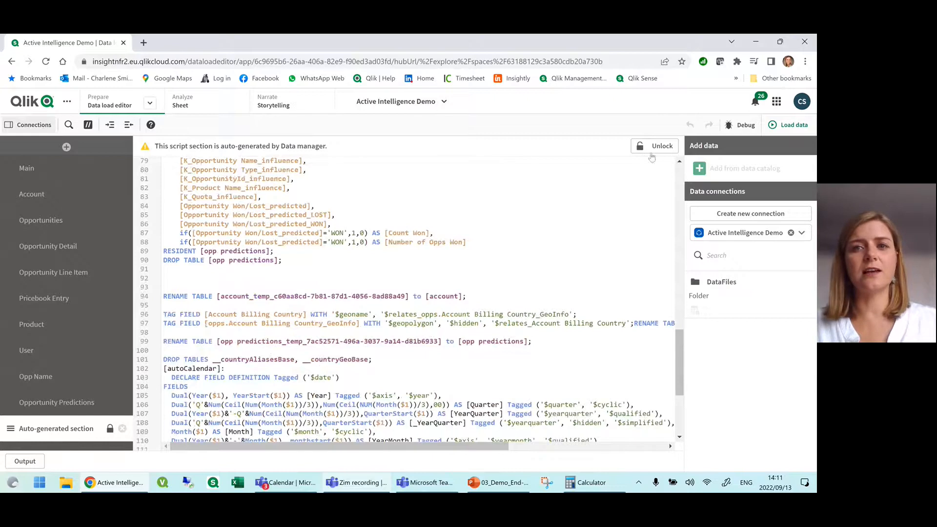
pyautogui.scroll(1, 453, 320)
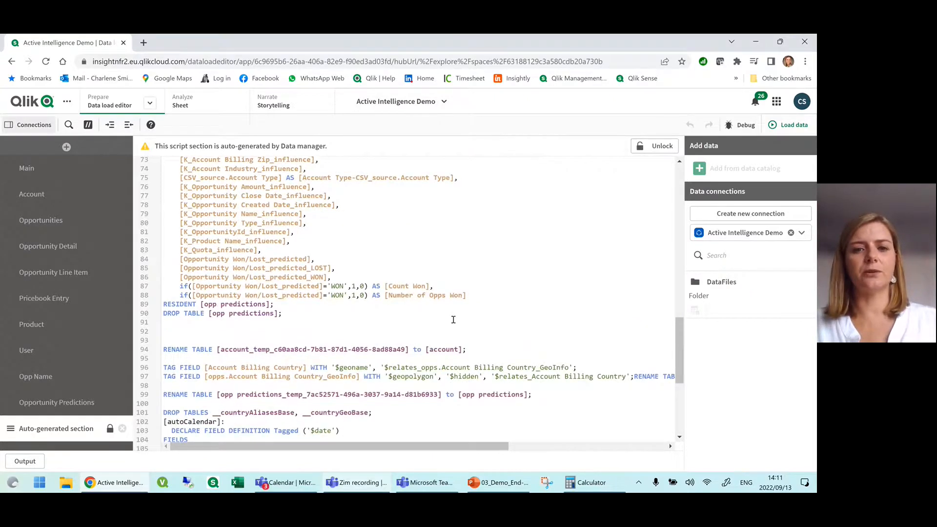
pyautogui.scroll(15, 454, 320)
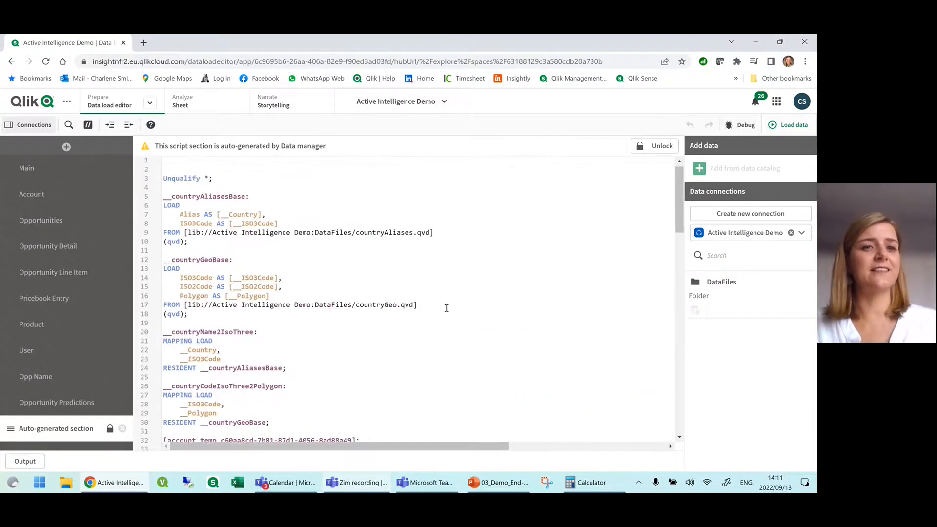
# Show the Main script section and browse the available source types for a new data connection, closing the list without choosing one
pyautogui.click(30, 166)
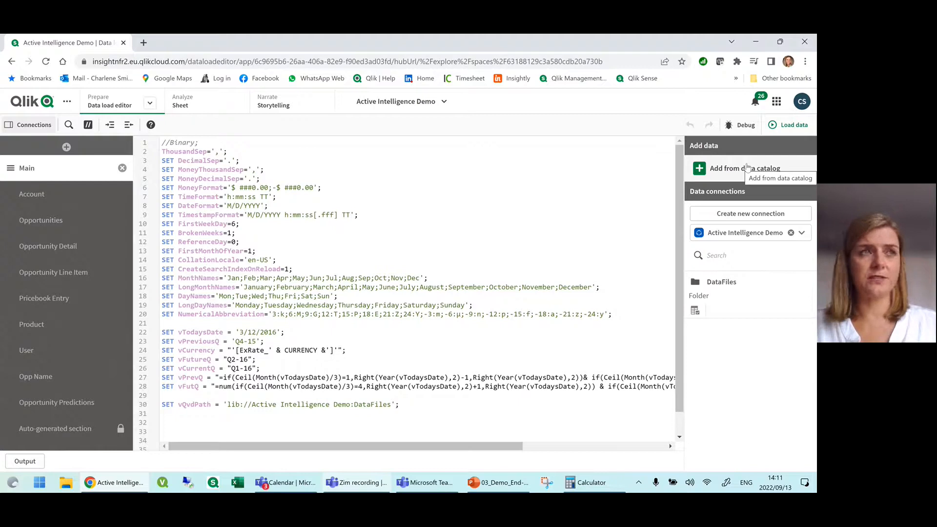
pyautogui.click(741, 218)
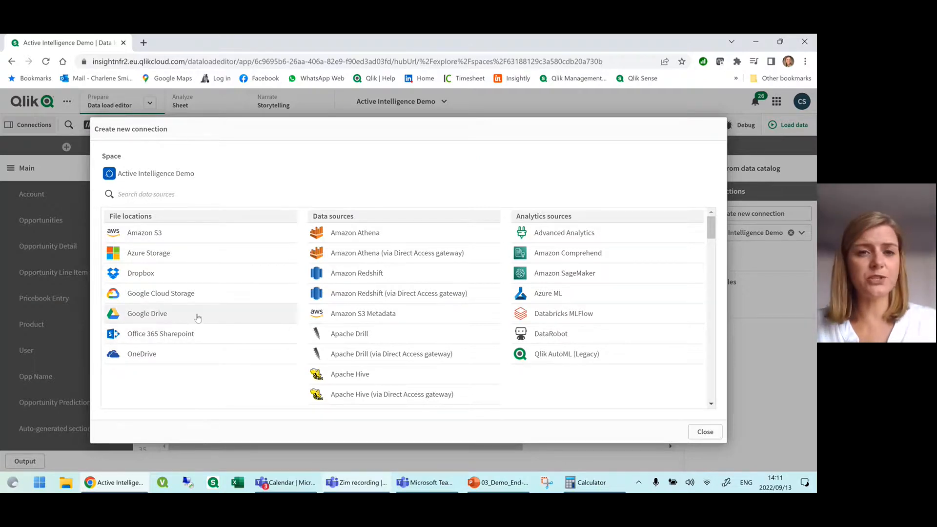
pyautogui.scroll(-2, 391, 245)
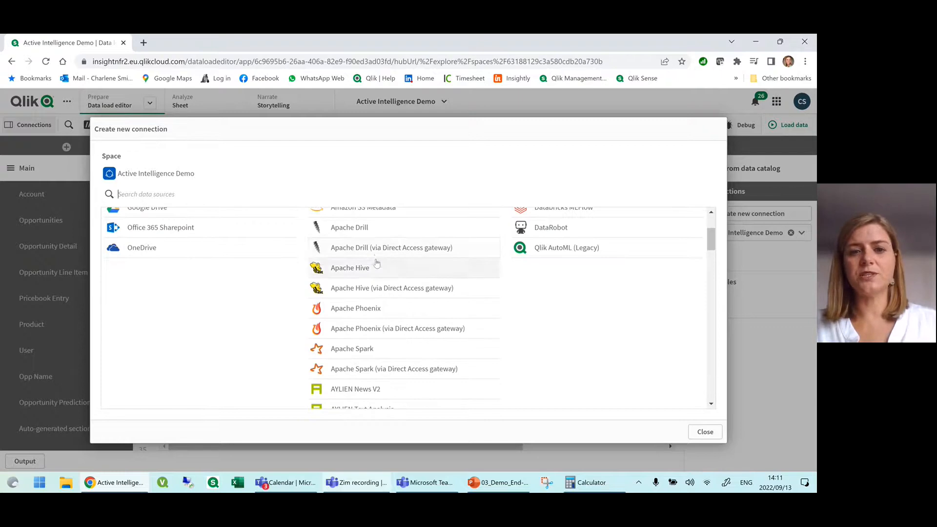
pyautogui.scroll(-5, 377, 263)
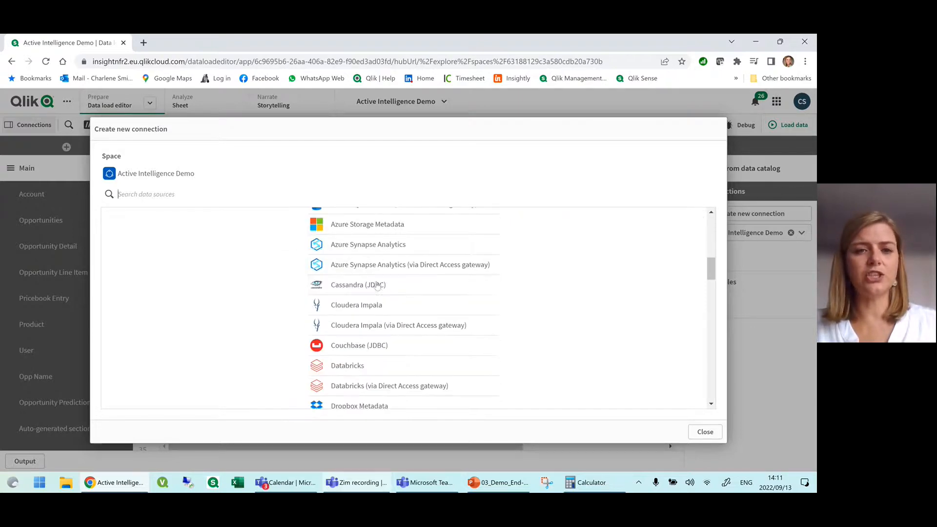
pyautogui.scroll(-1, 388, 309)
pyautogui.scroll(-1, 384, 312)
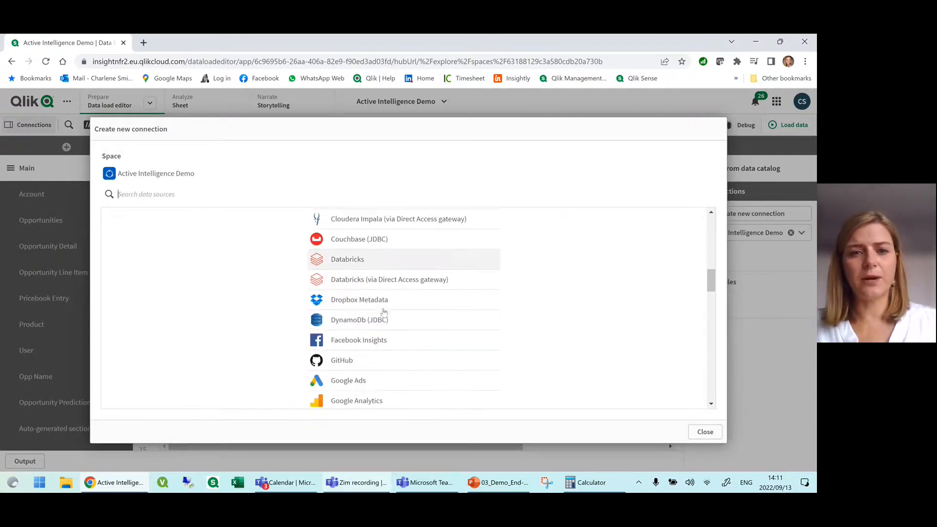
pyautogui.scroll(-1, 366, 339)
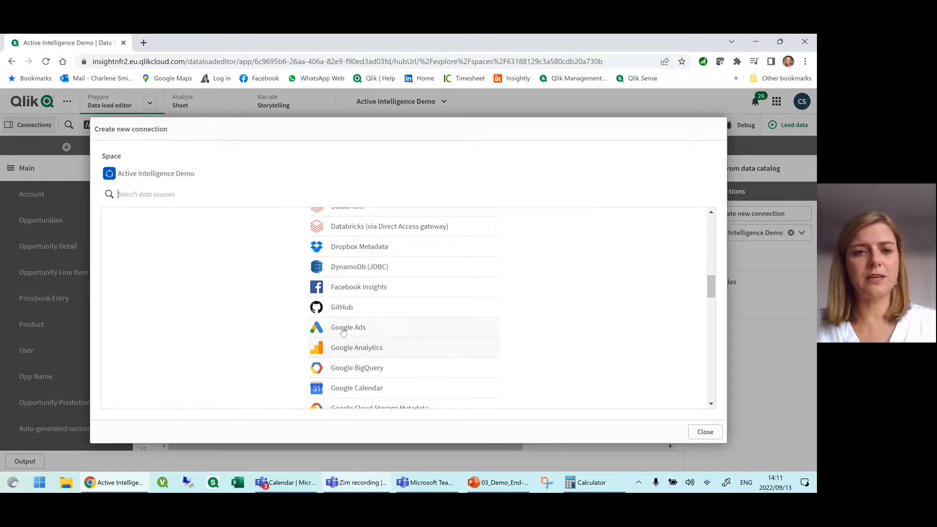
pyautogui.scroll(-2, 347, 331)
pyautogui.scroll(-3, 410, 293)
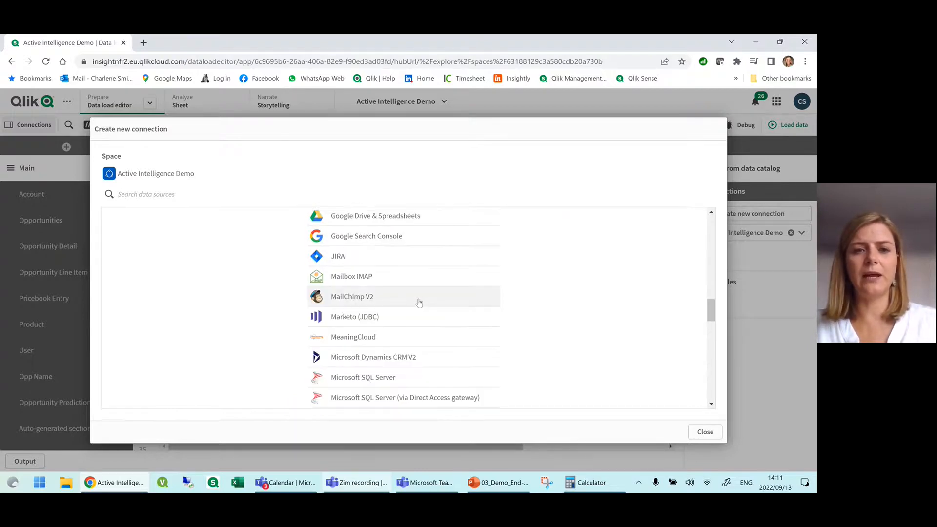
pyautogui.scroll(-2, 419, 302)
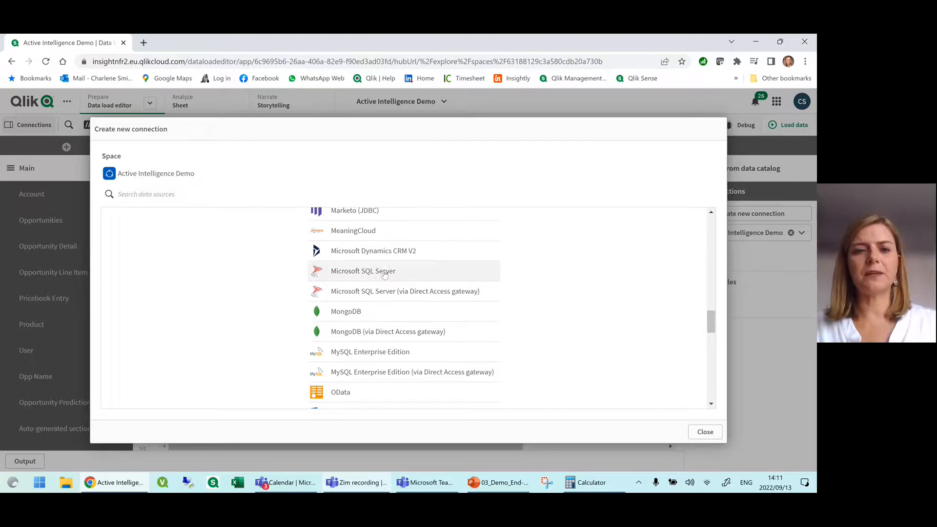
pyautogui.scroll(-5, 393, 288)
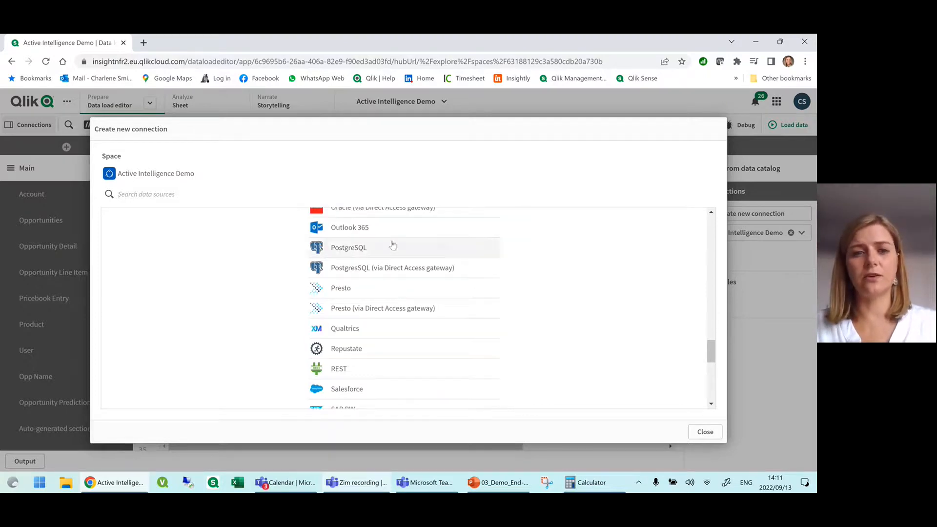
pyautogui.scroll(-4, 393, 245)
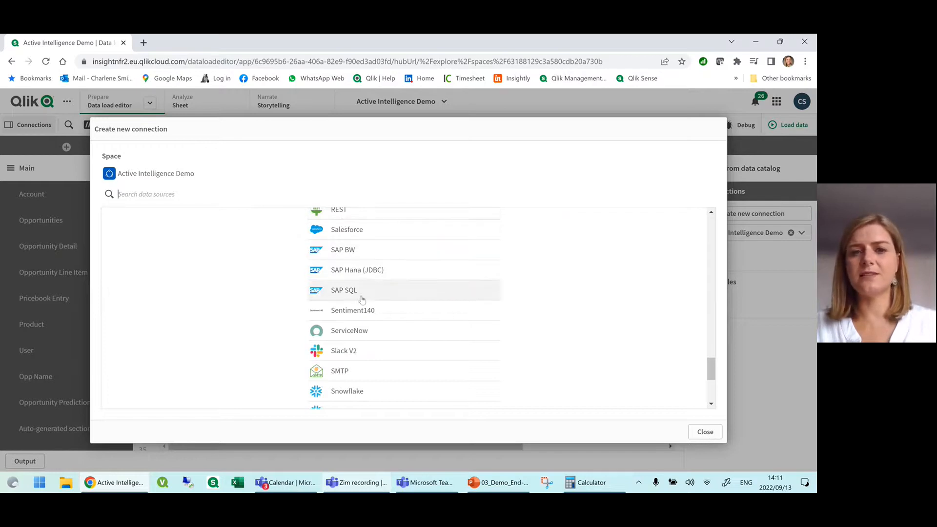
pyautogui.scroll(-4, 388, 312)
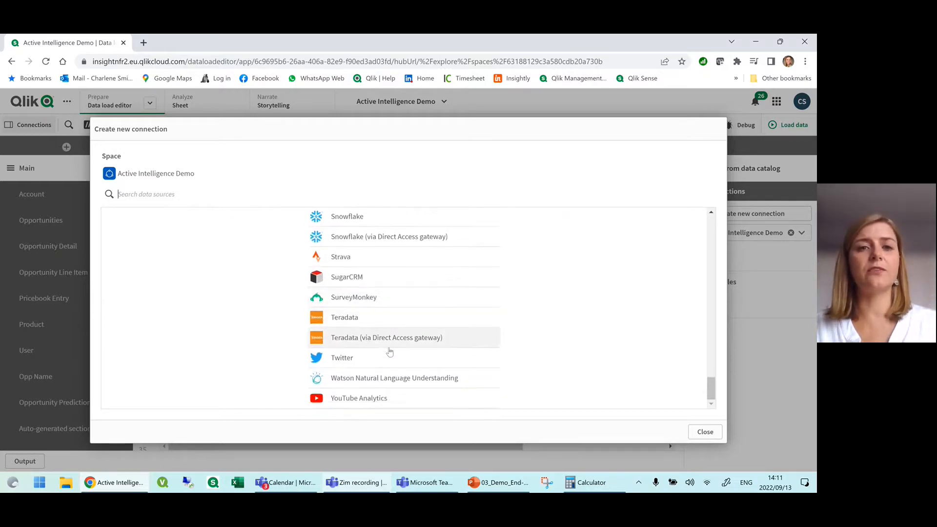
pyautogui.scroll(8, 390, 349)
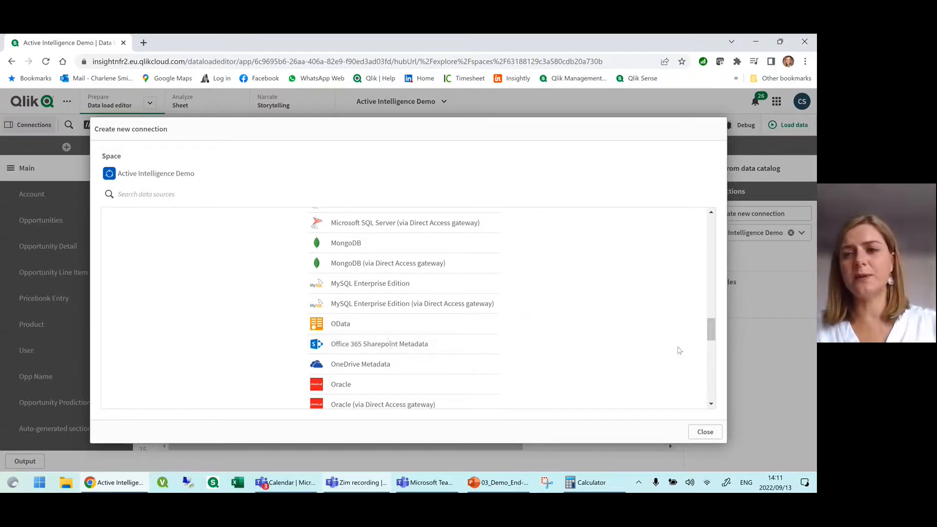
pyautogui.moveTo(711, 328); pyautogui.dragTo(714, 222)
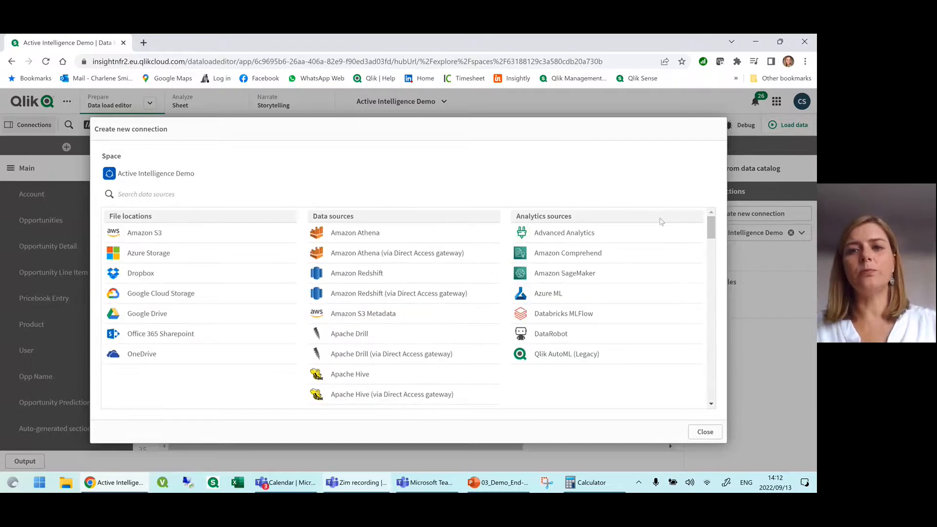
pyautogui.click(704, 436)
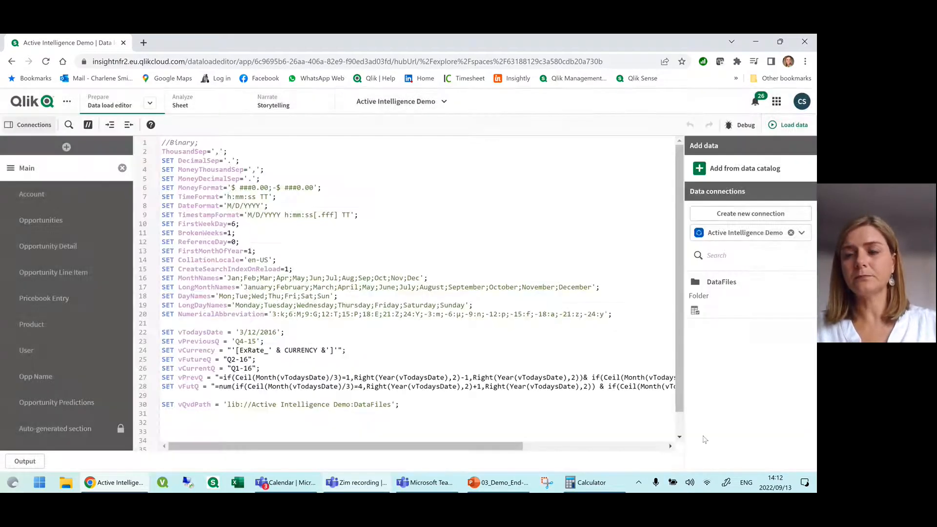
# View the files available in the DataFiles folder and close the file selection without choosing one
pyautogui.click(695, 311)
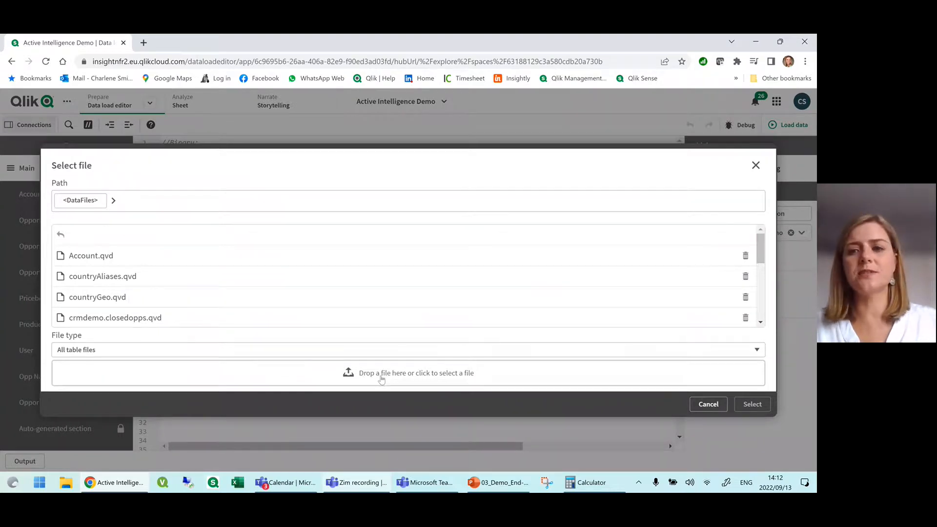
pyautogui.click(709, 404)
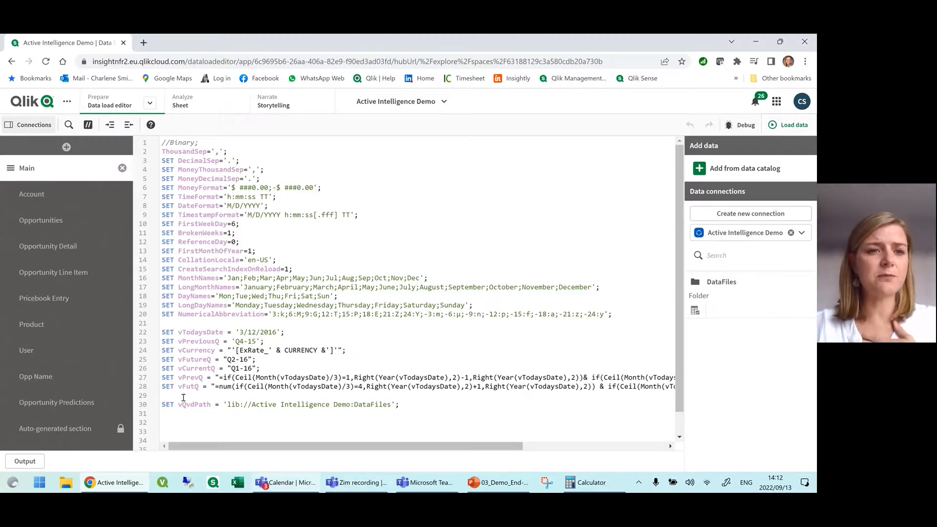
# Review the load scripts in the Account and Opportunities sections, including the commented-out account fields
pyautogui.click(34, 195)
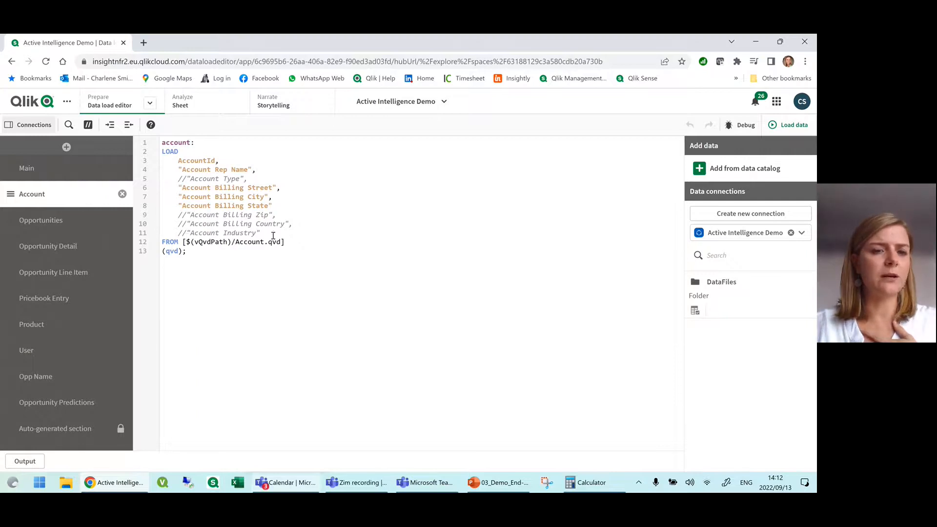
pyautogui.moveTo(170, 218); pyautogui.dragTo(278, 237)
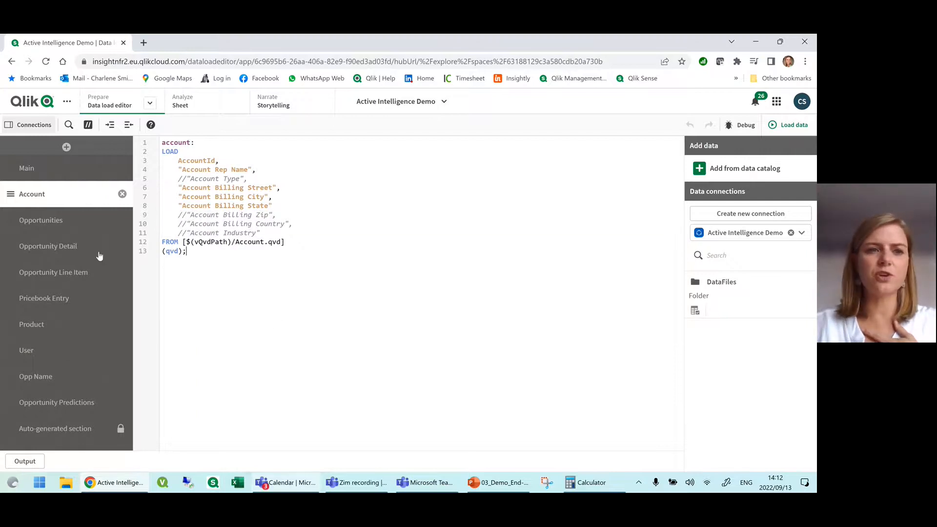
pyautogui.click(59, 224)
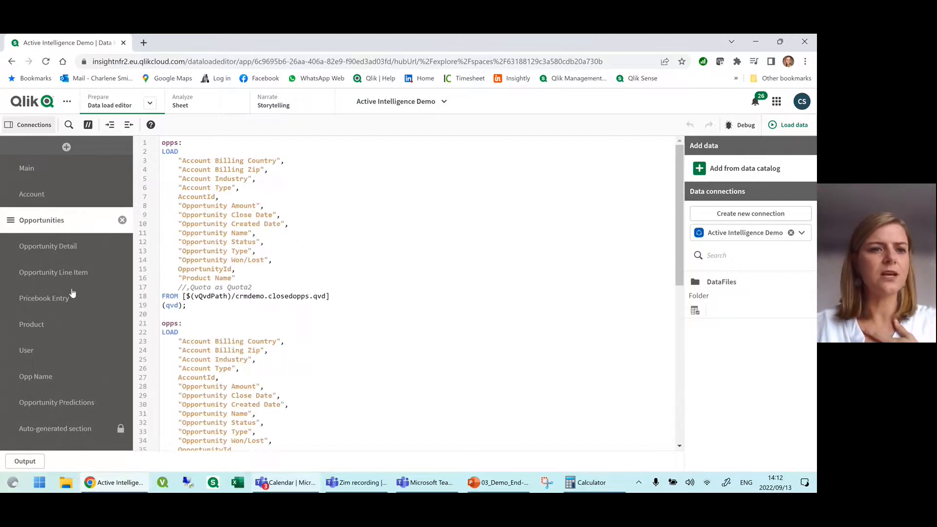
# Review the load scripts in the Opportunity Detail, Opportunity Line Item, Pricebook Entry and Product sections
pyautogui.click(54, 254)
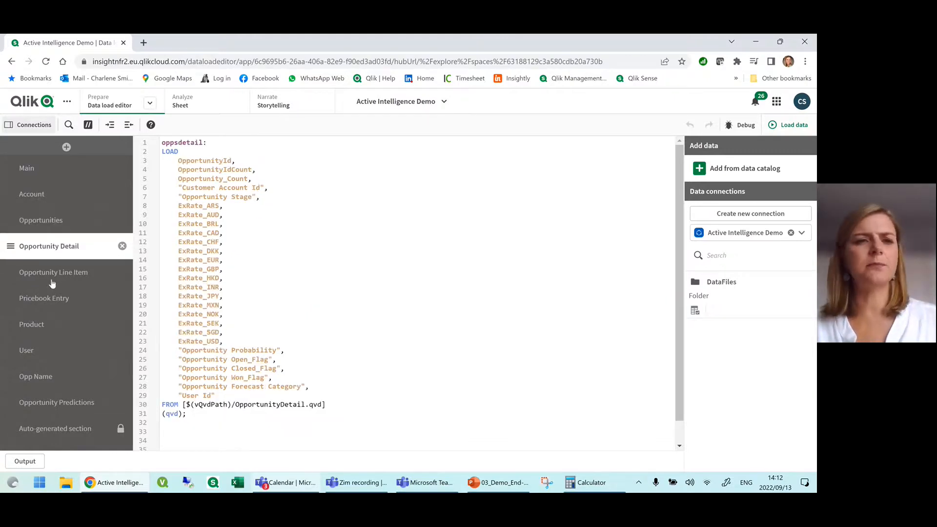
pyautogui.click(52, 282)
pyautogui.click(45, 299)
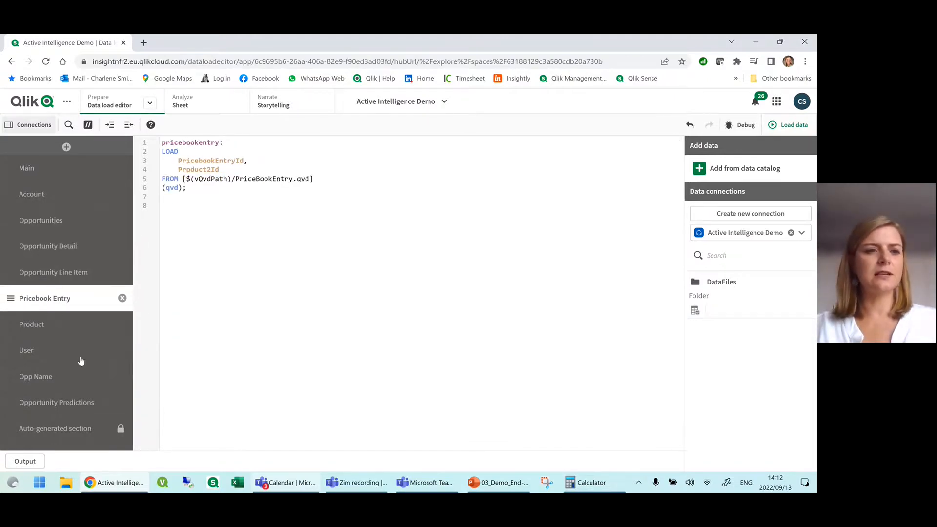
pyautogui.click(34, 325)
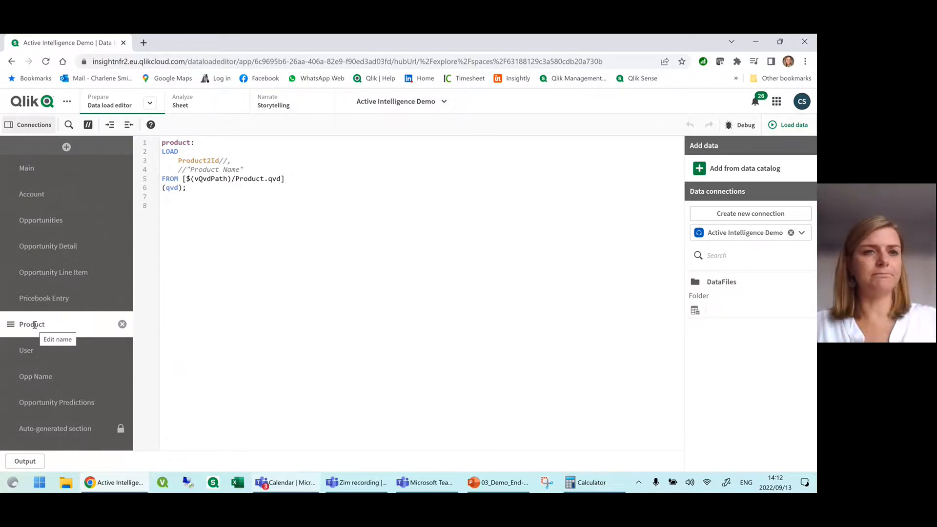
# Open the Data model viewer and enlarge the model to examine the tables, their fields and the links between them
pyautogui.click(151, 105)
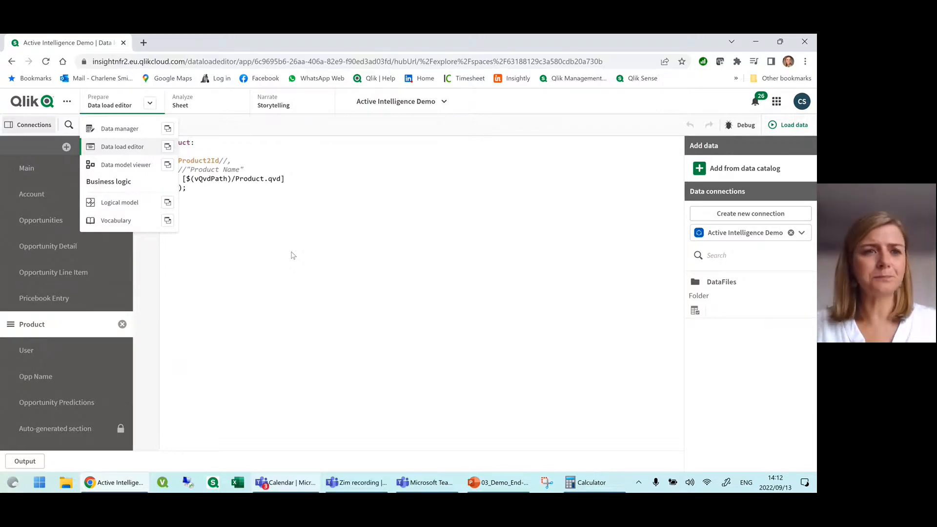
pyautogui.click(247, 266)
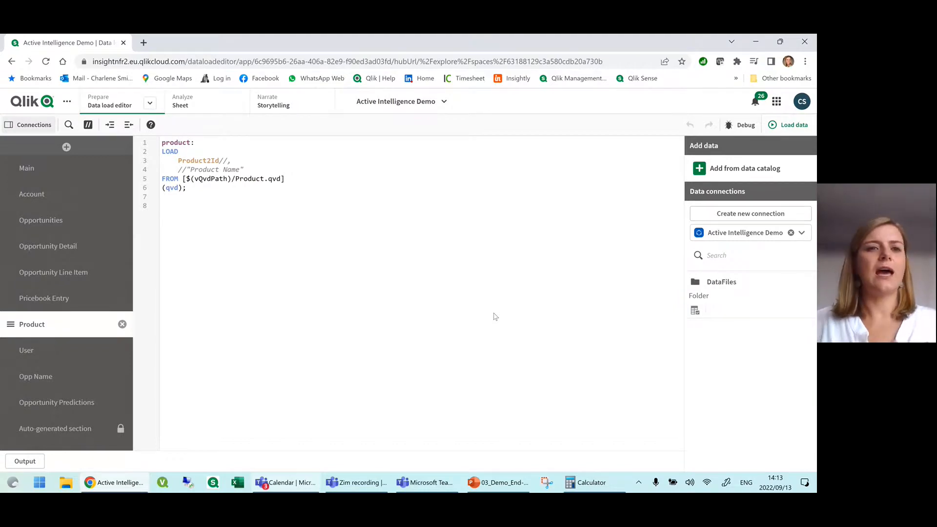
pyautogui.click(150, 105)
pyautogui.click(128, 166)
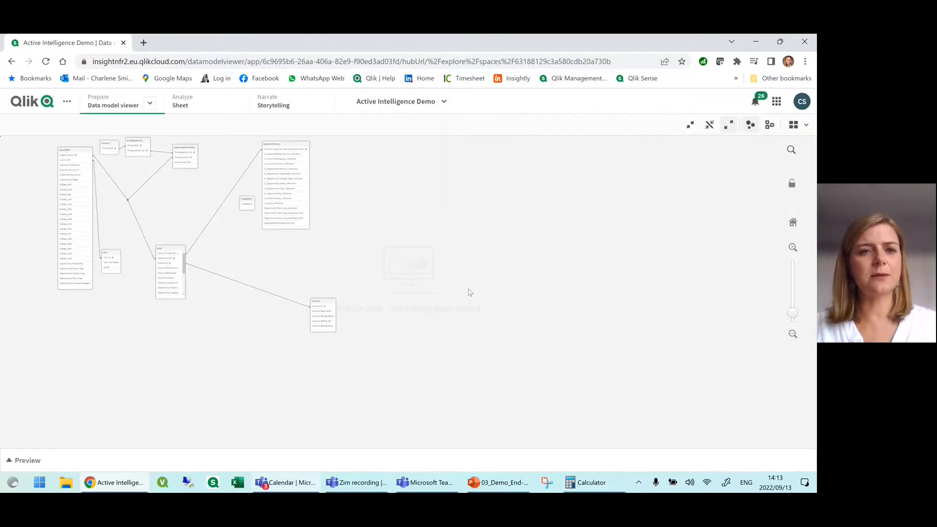
pyautogui.moveTo(794, 314)
pyautogui.mouseDown()
pyautogui.moveTo(794, 298)
pyautogui.moveTo(795, 308)
pyautogui.mouseUp()
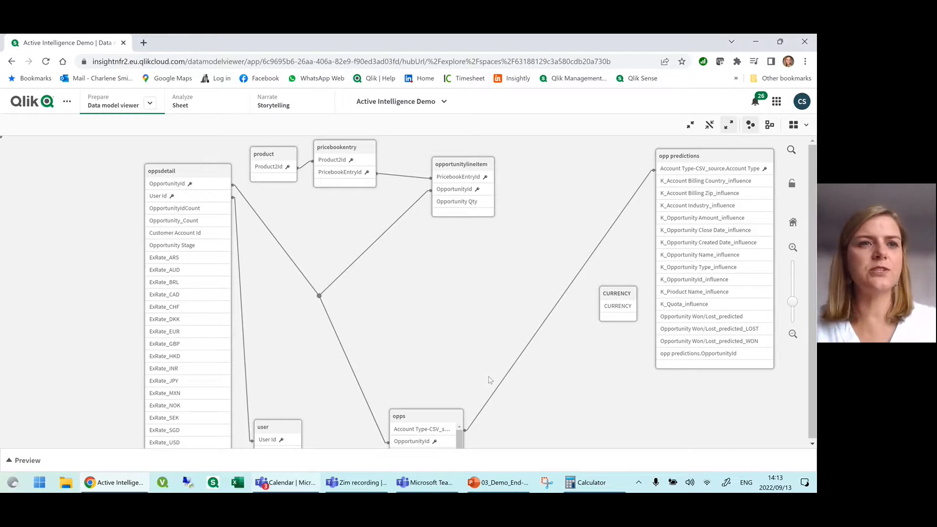
# Return to the app overview, look over the public and private sheets, and view the Dashboard - Main sheet's options without choosing one
pyautogui.click(67, 102)
pyautogui.click(60, 134)
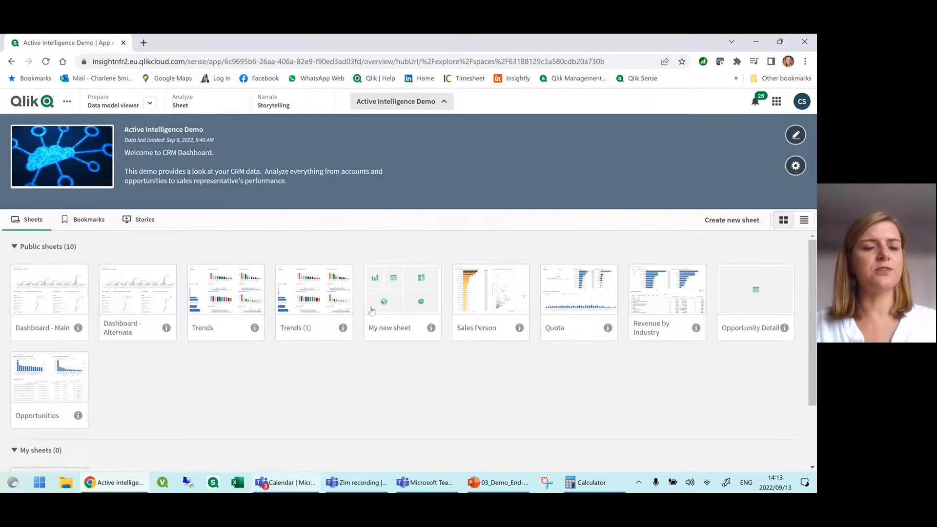
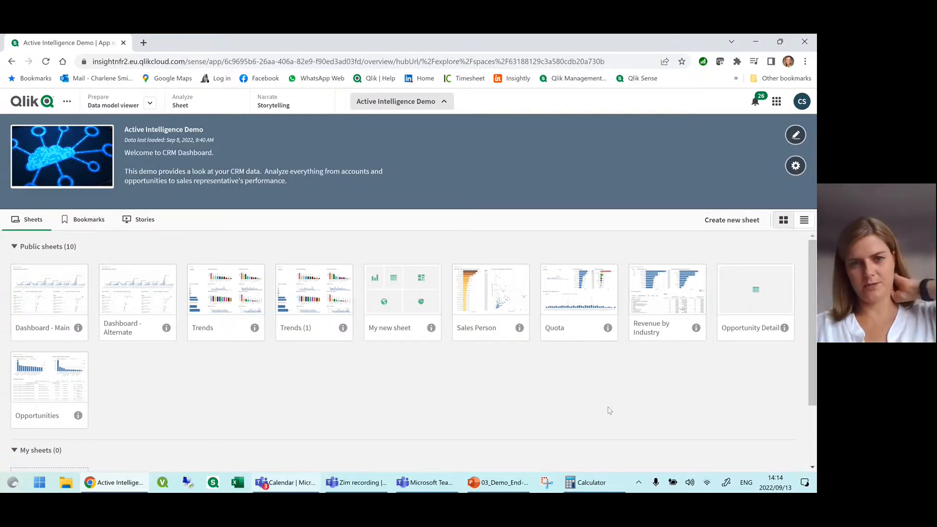
pyautogui.scroll(-2, 607, 413)
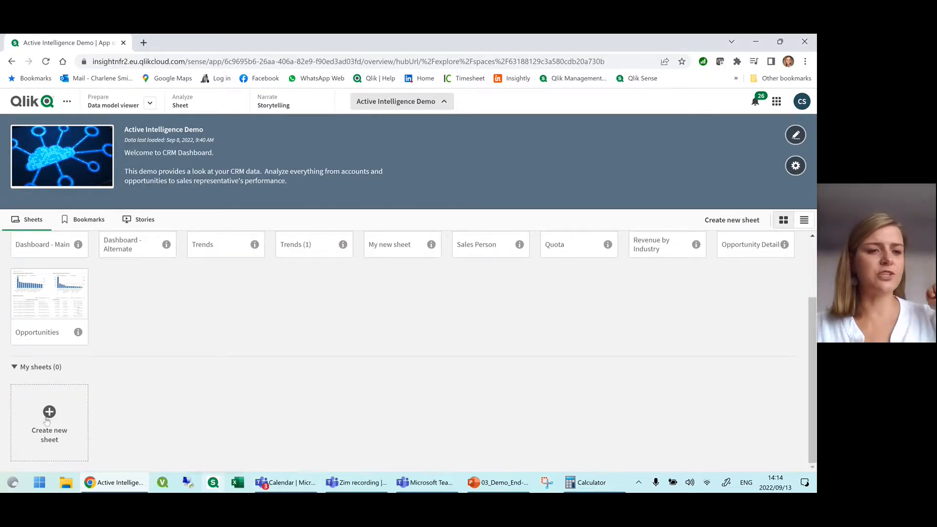
pyautogui.scroll(2, 179, 386)
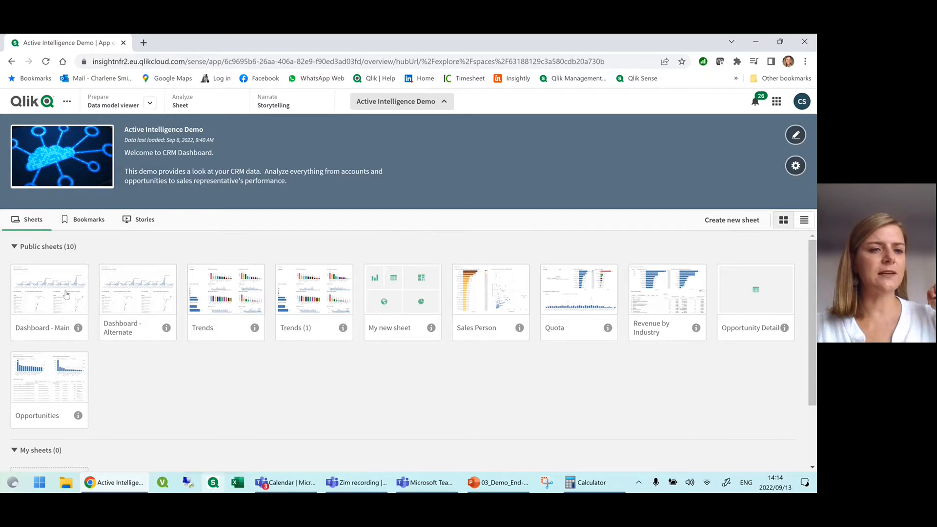
pyautogui.rightClick(25, 296)
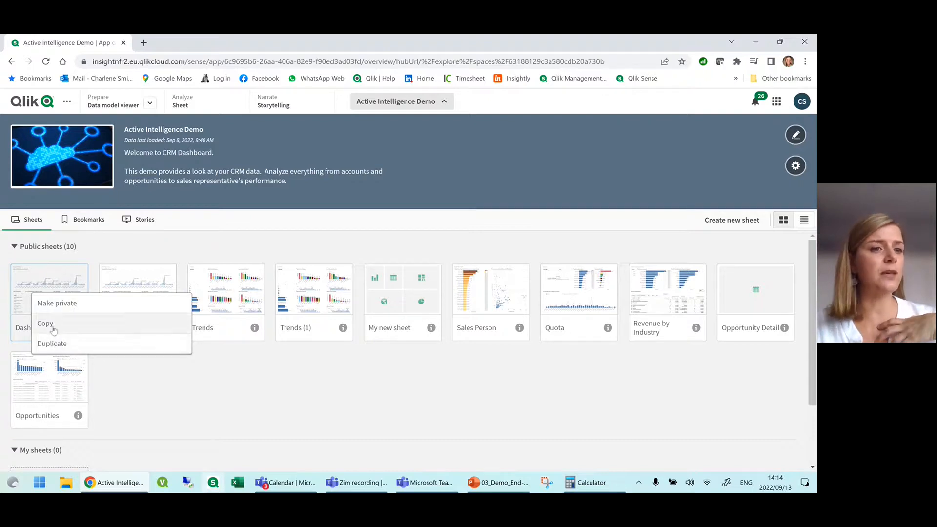
pyautogui.click(277, 413)
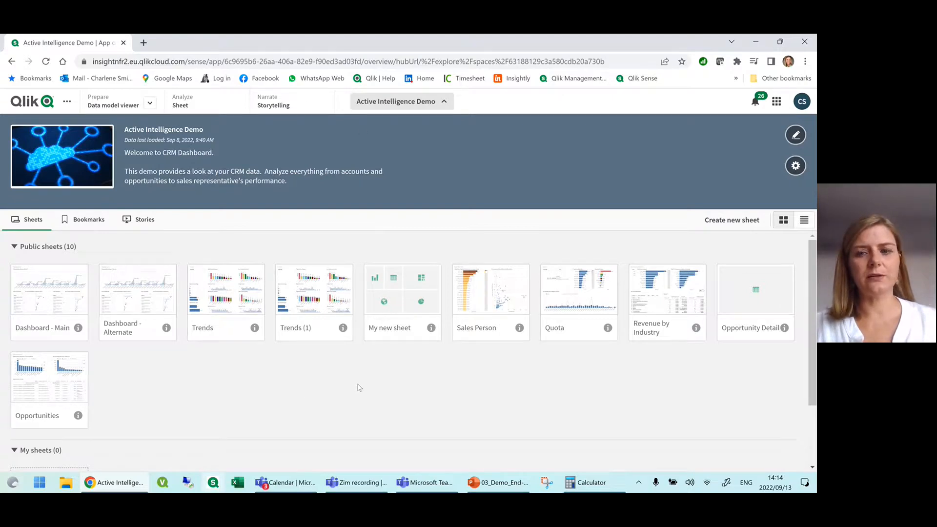
# Open the Dashboard - Main sheet and filter the Closed Won Opps / Month chart to 2020-Oct through 2020-Dec
pyautogui.click(44, 296)
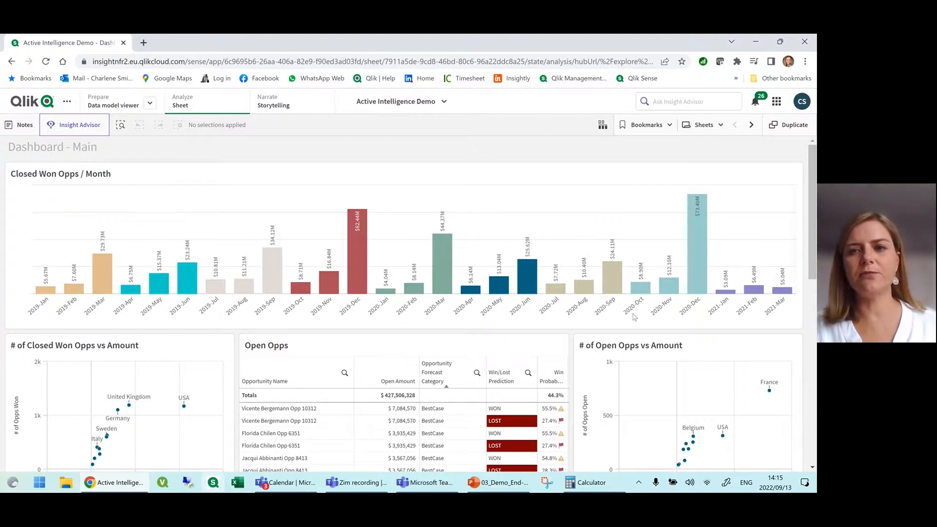
pyautogui.moveTo(636, 312); pyautogui.dragTo(710, 316)
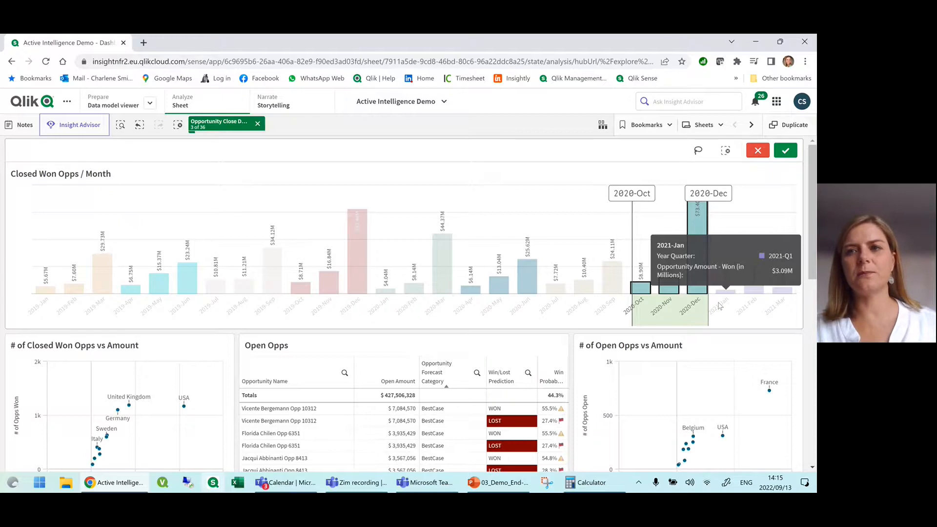
pyautogui.click(788, 151)
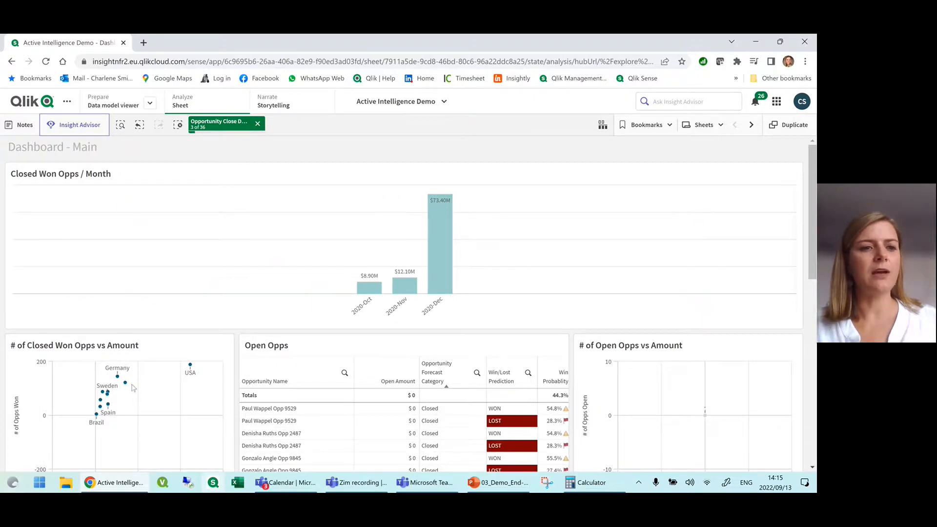
# Enlarge the # of Closed Won Opps vs Amount chart, lasso-select Germany, United Kingdom and USA, and return to the dashboard
pyautogui.click(153, 394)
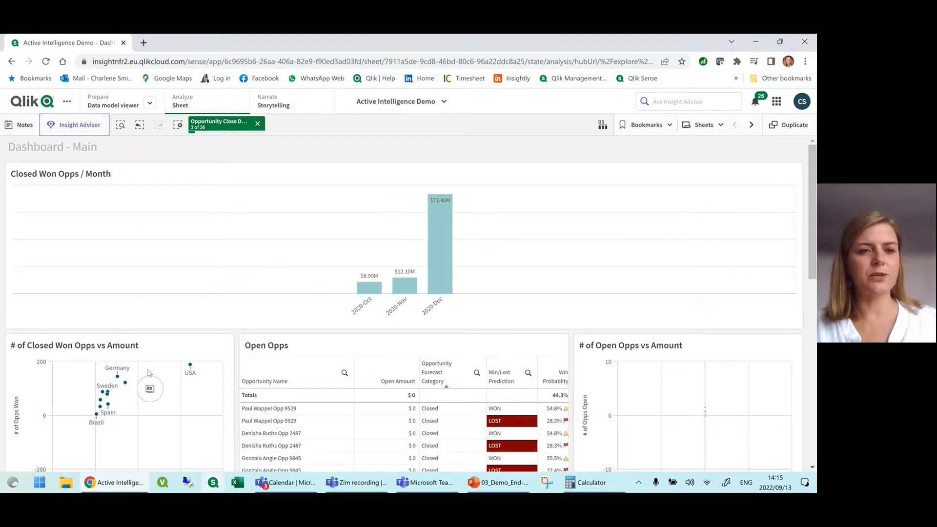
pyautogui.click(117, 362)
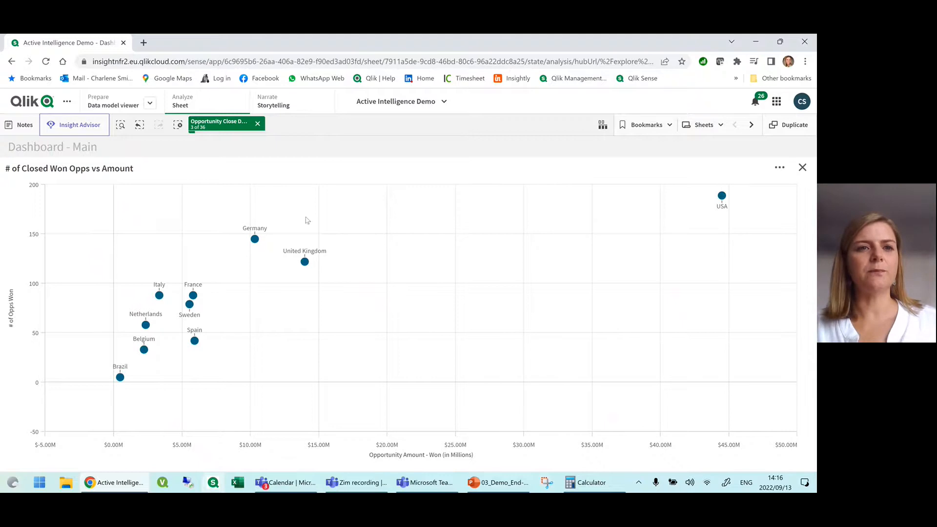
pyautogui.click(432, 326)
pyautogui.click(711, 146)
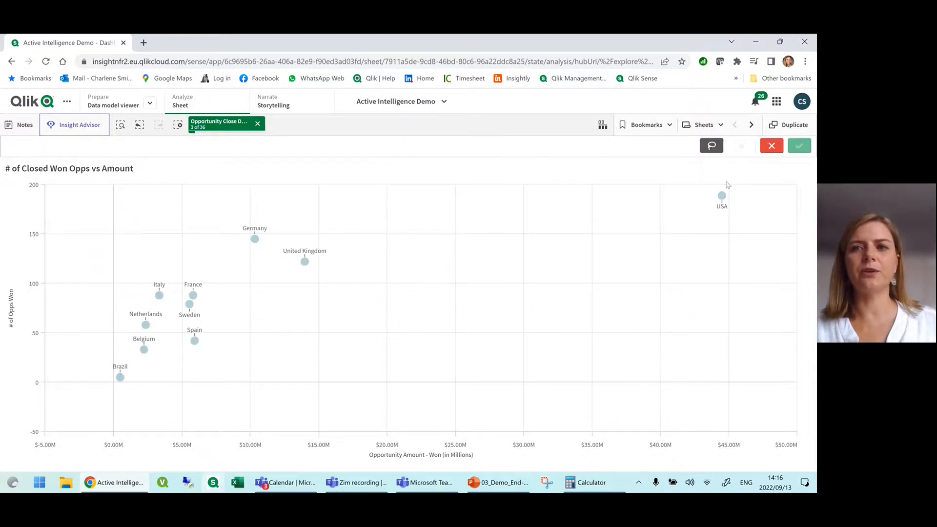
pyautogui.moveTo(301, 192)
pyautogui.mouseDown()
pyautogui.moveTo(241, 259)
pyautogui.moveTo(641, 283)
pyautogui.moveTo(731, 221)
pyautogui.moveTo(741, 206)
pyautogui.moveTo(730, 187)
pyautogui.mouseUp()
pyautogui.click(795, 149)
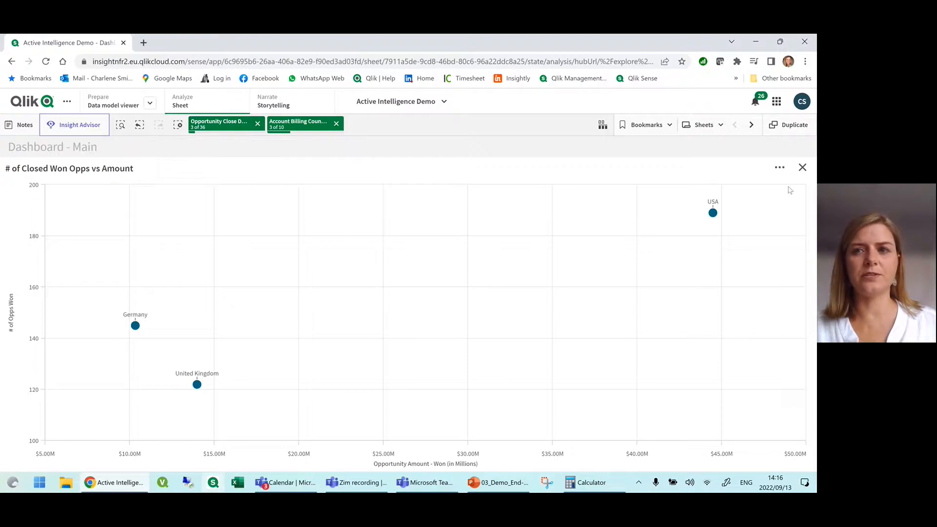
pyautogui.click(802, 167)
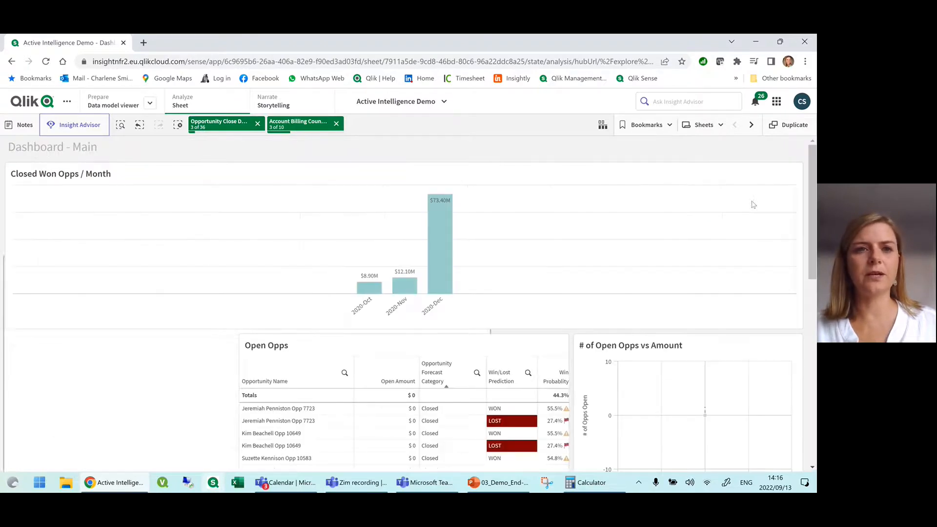
# Check the values selected in the close date and billing country filters, and inspect the 2020-Dec bar's details
pyautogui.click(224, 129)
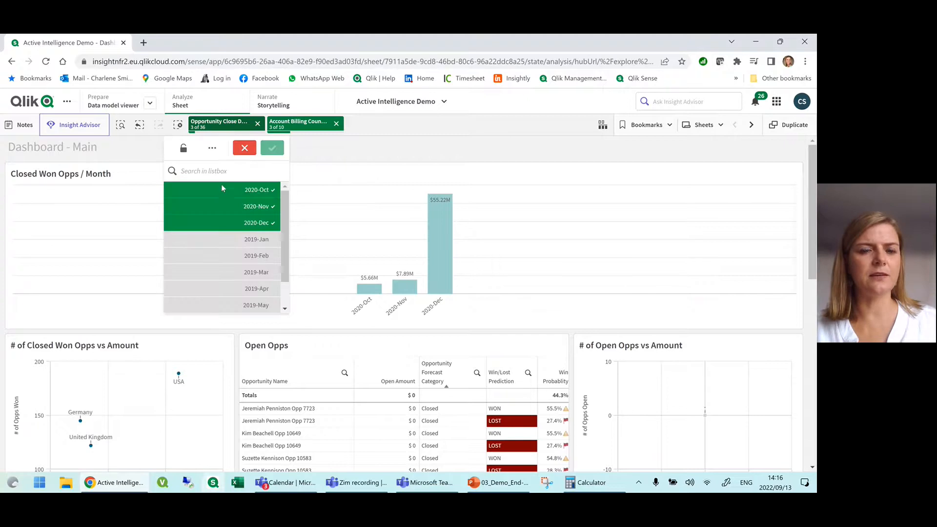
pyautogui.click(312, 127)
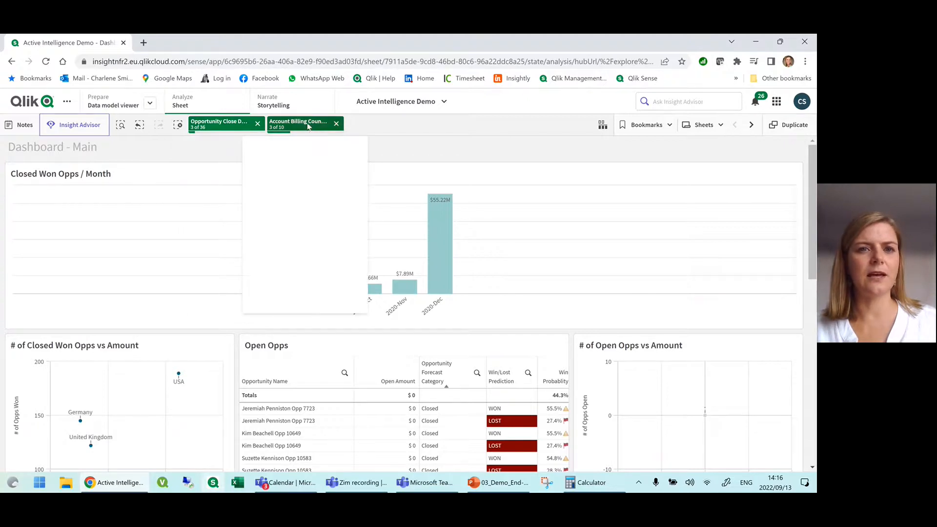
pyautogui.click(443, 127)
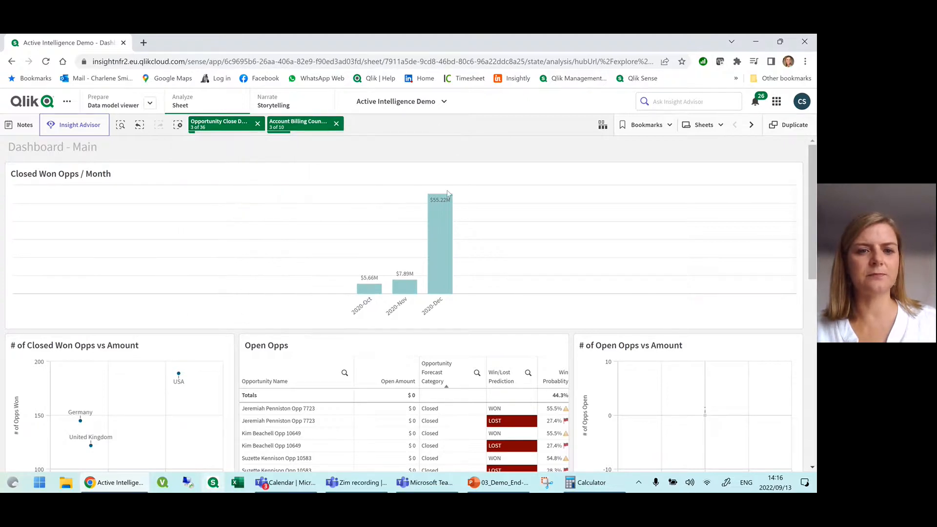
pyautogui.moveTo(452, 208)
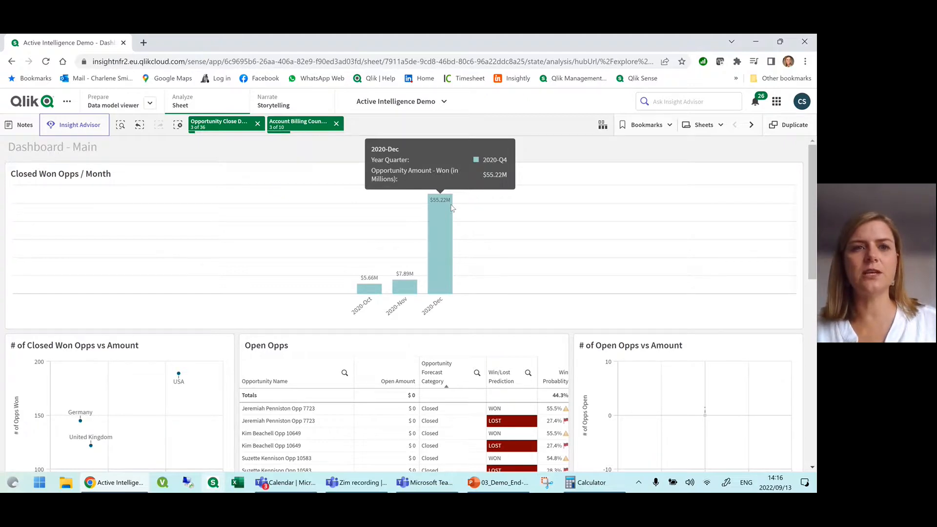
# Open the Sales Person sheet and select the five highest reps in the Sales Rep - Avg Closed Revenue per Opportunity chart
pyautogui.click(713, 127)
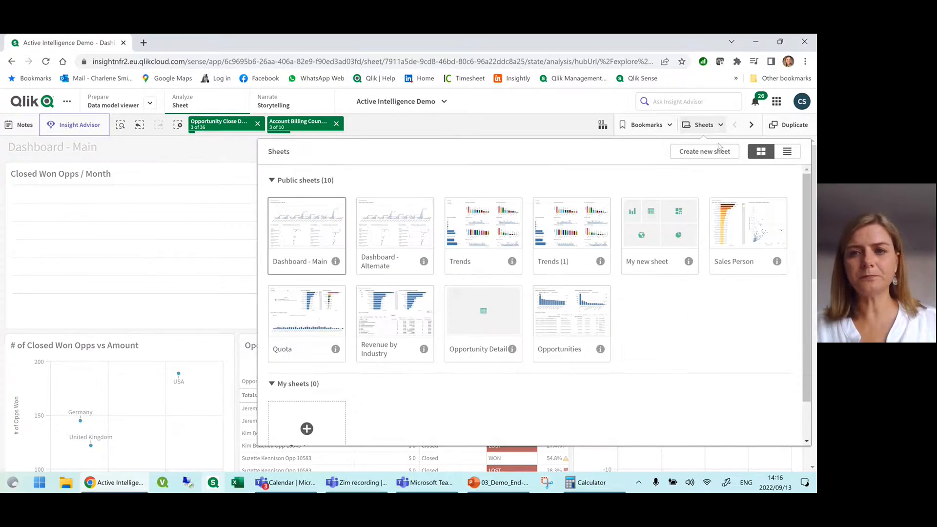
pyautogui.click(741, 238)
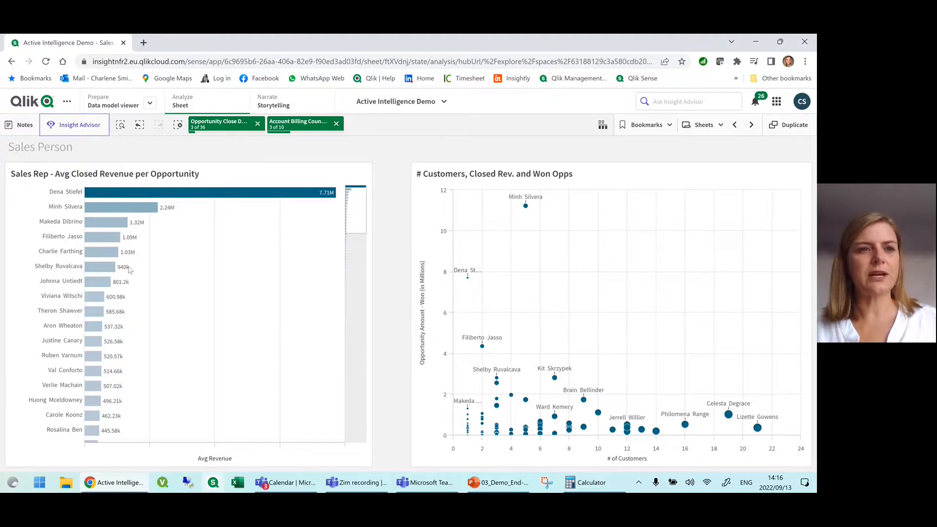
pyautogui.moveTo(97, 196)
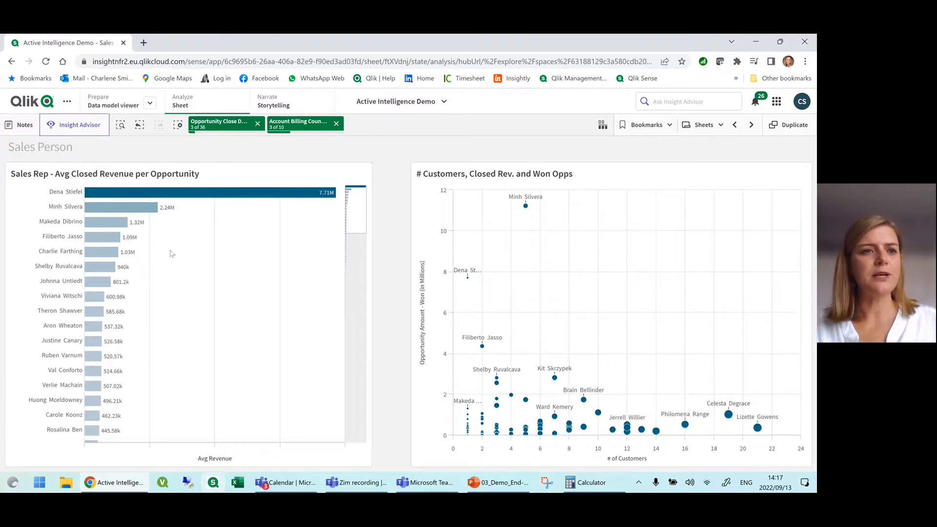
pyautogui.moveTo(65, 193)
pyautogui.moveTo(65, 194); pyautogui.dragTo(69, 259)
pyautogui.click(355, 150)
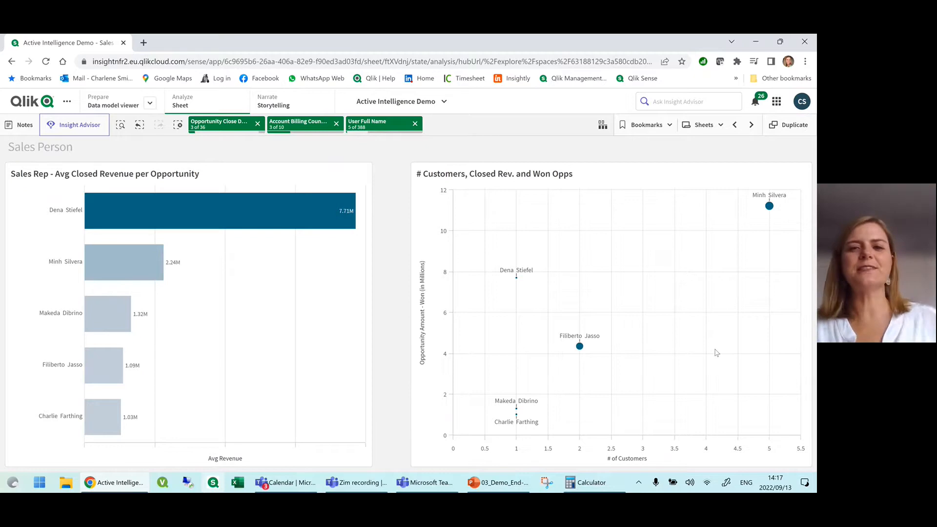
# View the data behind the # Customers, Closed Rev. and Won Opps chart as a table and switch back to the chart
pyautogui.click(564, 257)
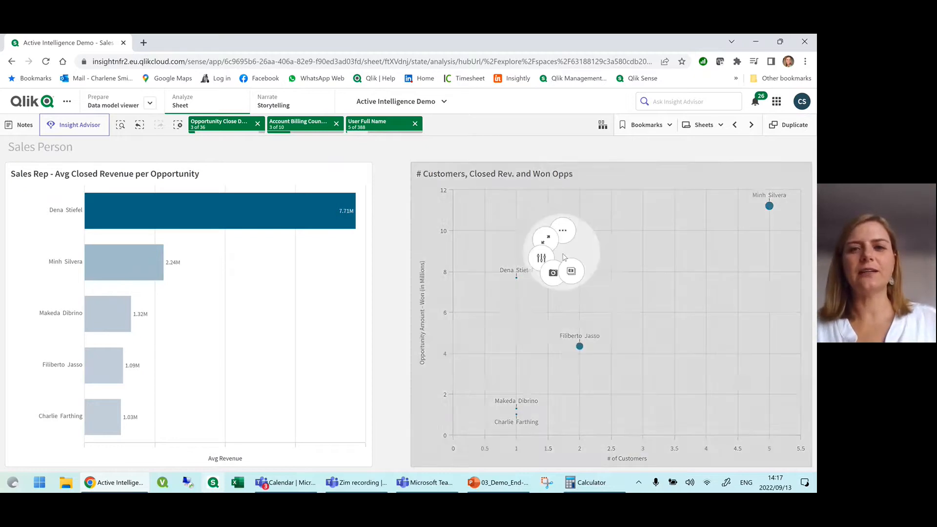
pyautogui.click(563, 230)
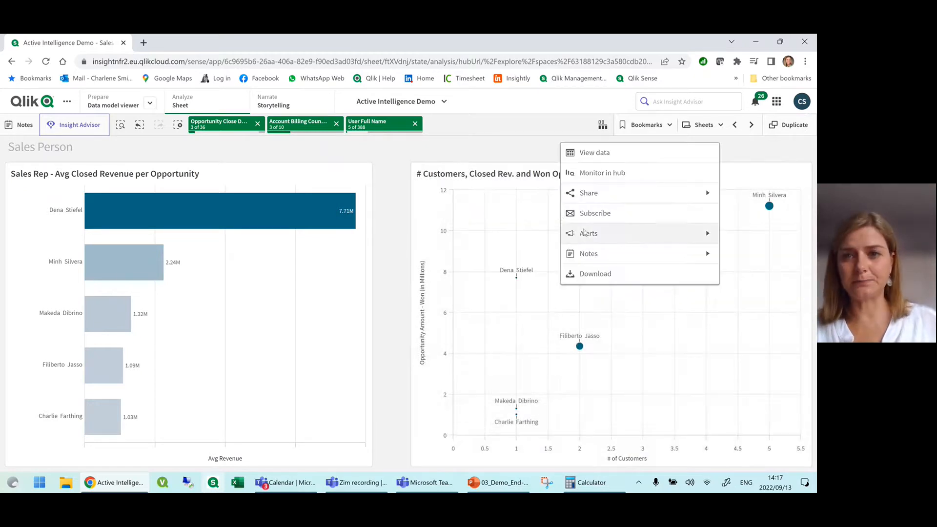
pyautogui.click(590, 157)
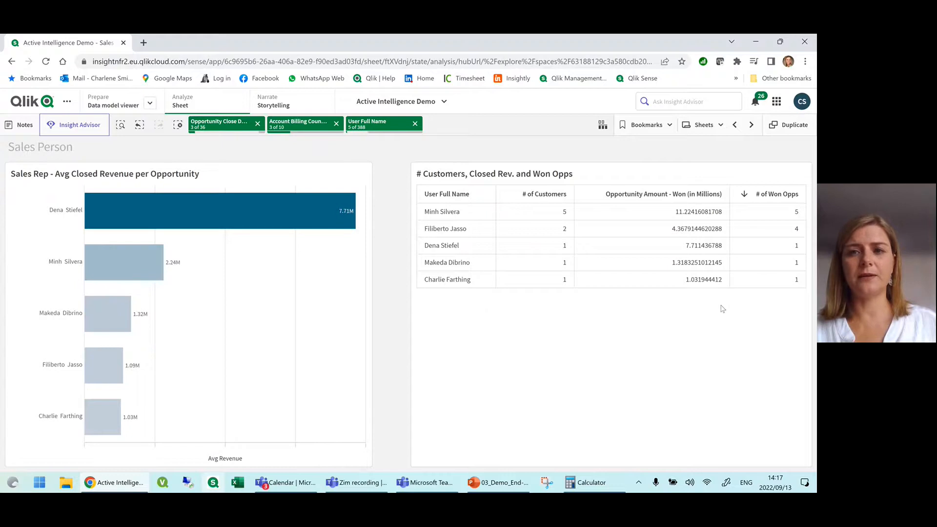
pyautogui.rightClick(622, 322)
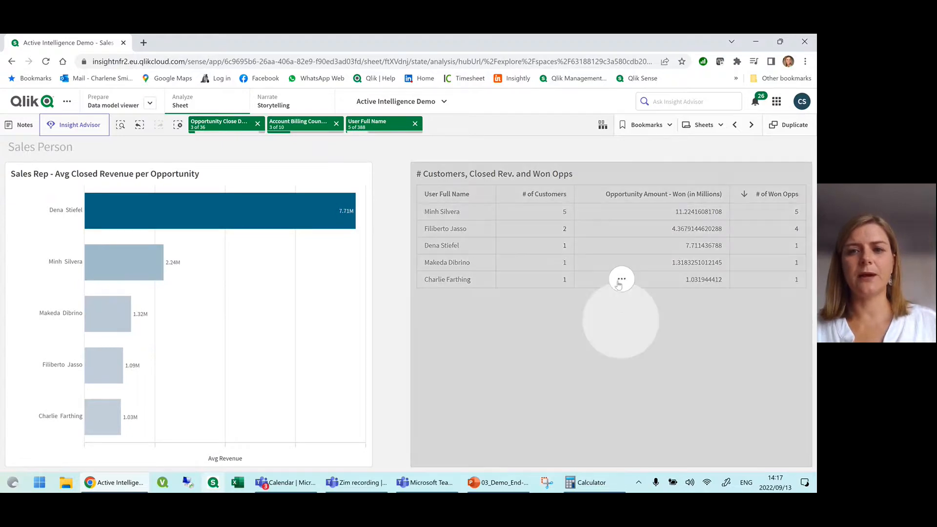
pyautogui.click(621, 281)
pyautogui.click(635, 286)
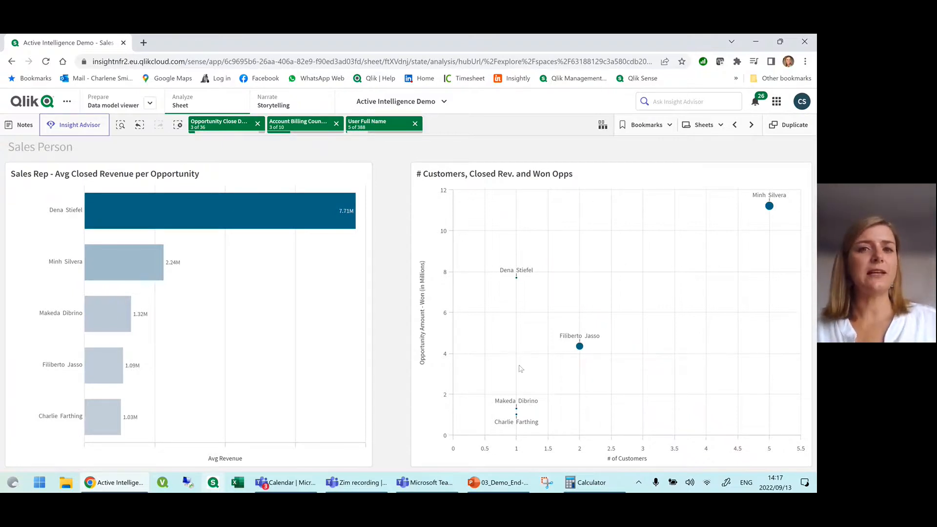
# Clear the User Full Name selection
pyautogui.click(415, 124)
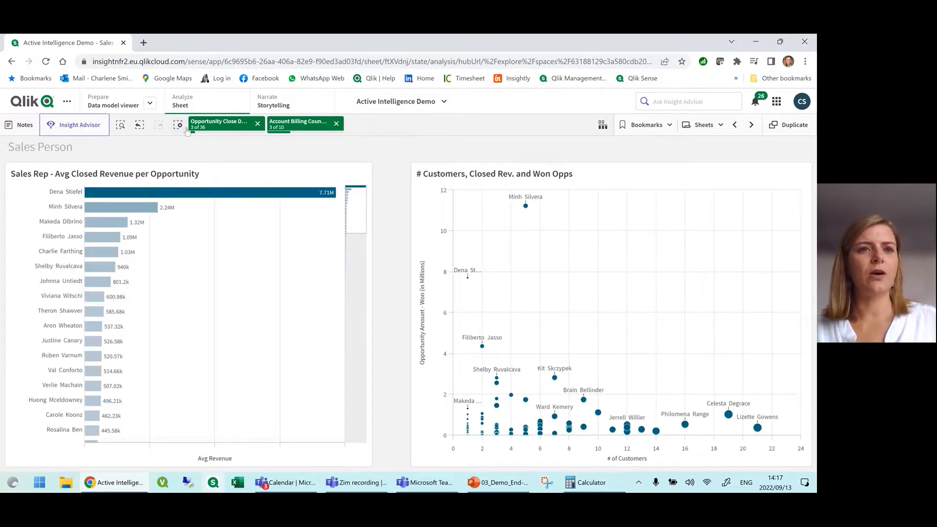
# Clear all selections and filter to the fourth-highest rep in the Sales Rep - Avg Closed Revenue per Opportunity chart
pyautogui.click(177, 126)
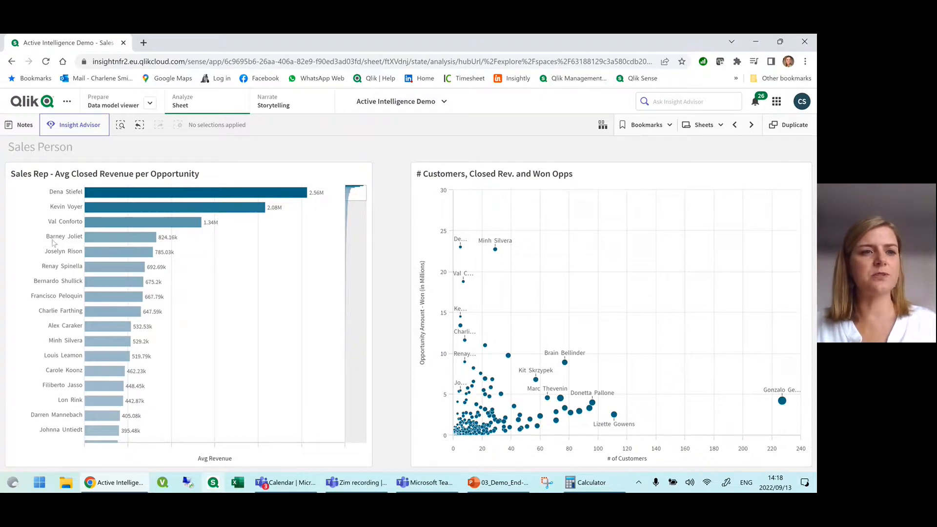
pyautogui.click(101, 239)
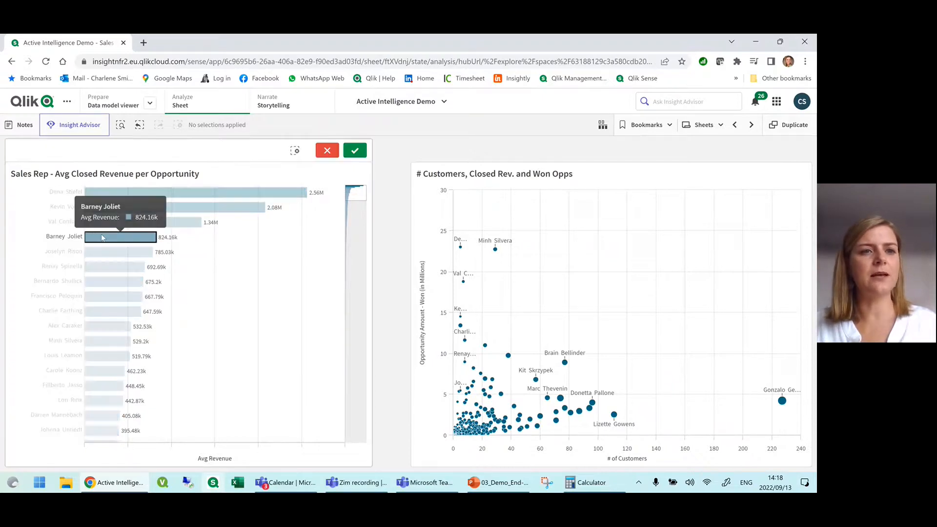
pyautogui.click(354, 152)
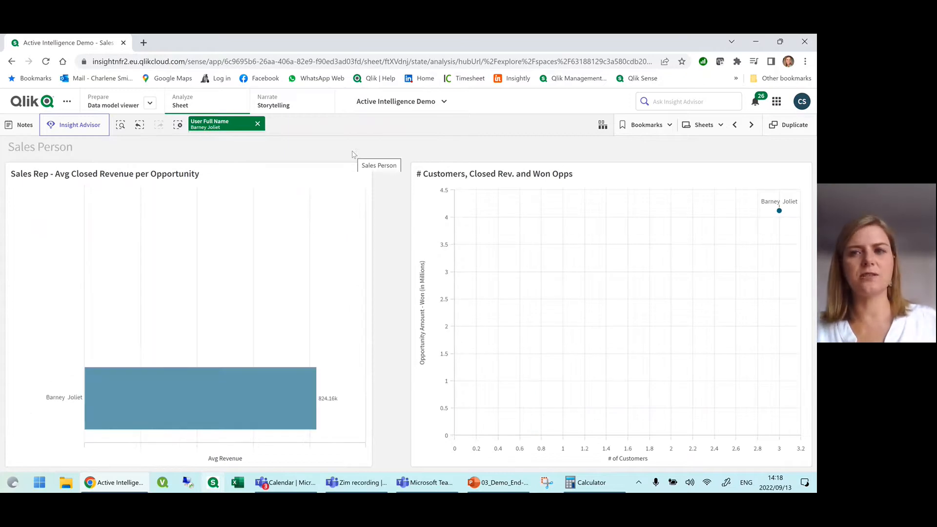
# Open the Opportunity Detail sheet and review the rows and columns of the Opportunity Details table for the selected rep
pyautogui.click(719, 127)
pyautogui.click(475, 313)
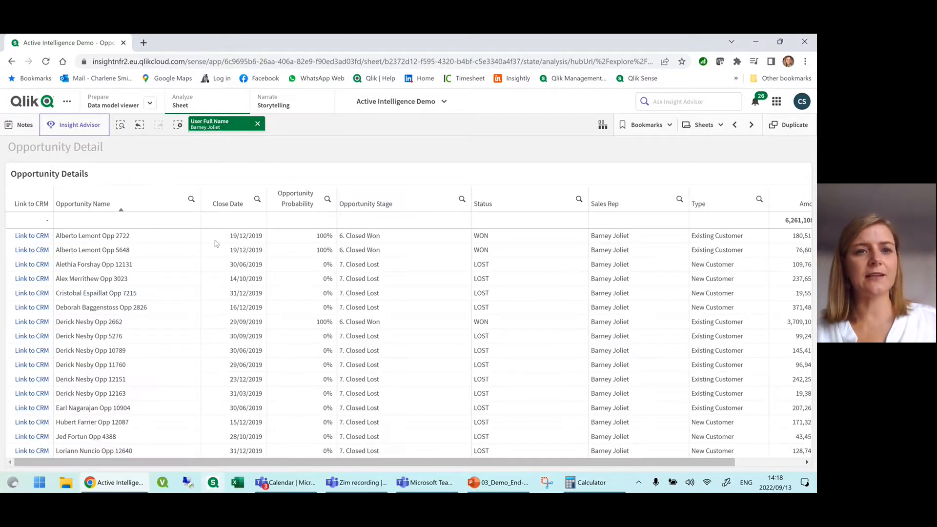
pyautogui.scroll(-2, 398, 283)
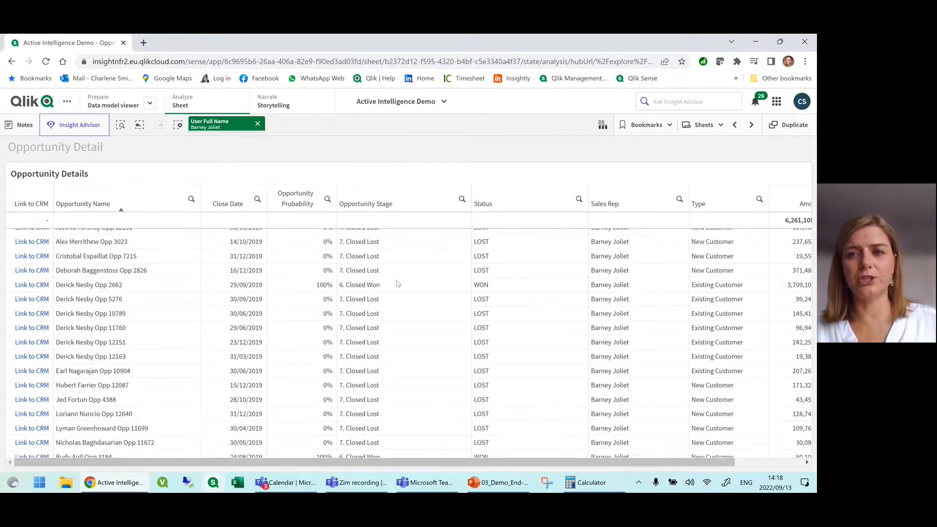
pyautogui.scroll(2, 409, 311)
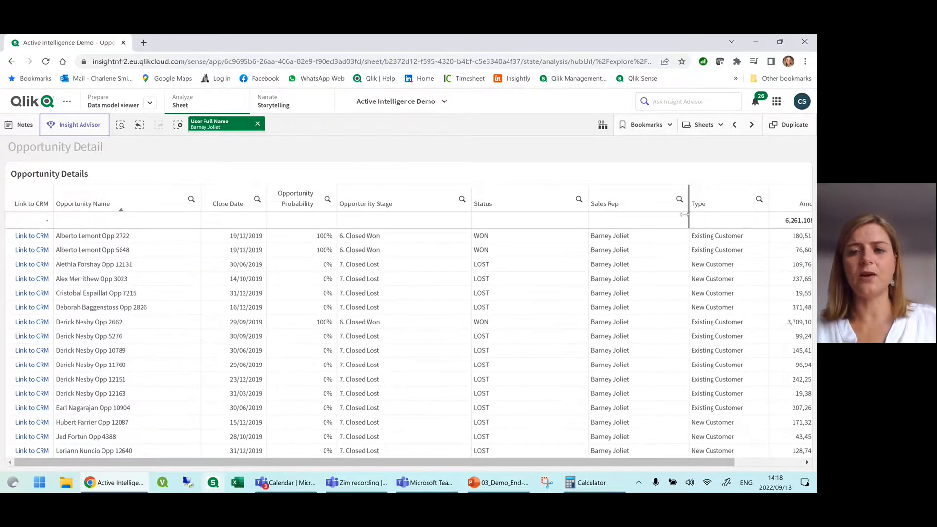
pyautogui.moveTo(645, 463); pyautogui.dragTo(722, 462)
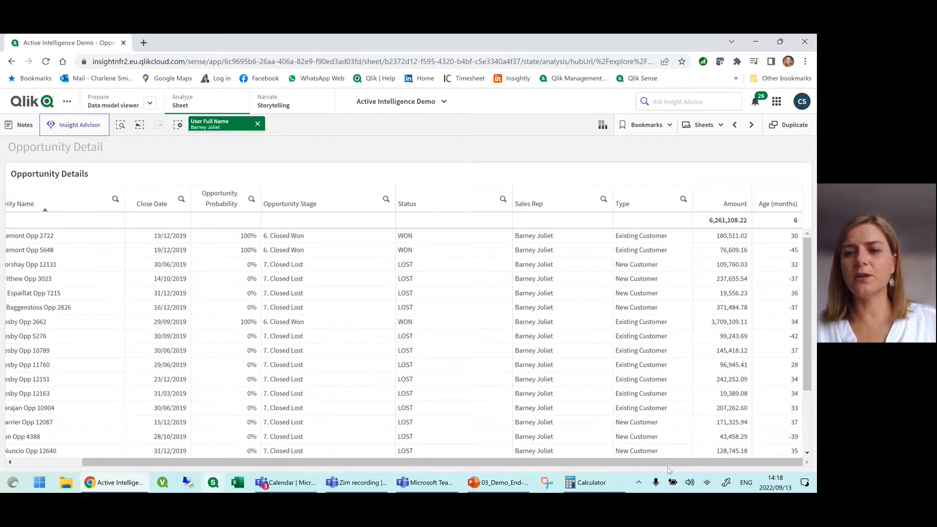
pyautogui.moveTo(671, 463); pyautogui.dragTo(353, 473)
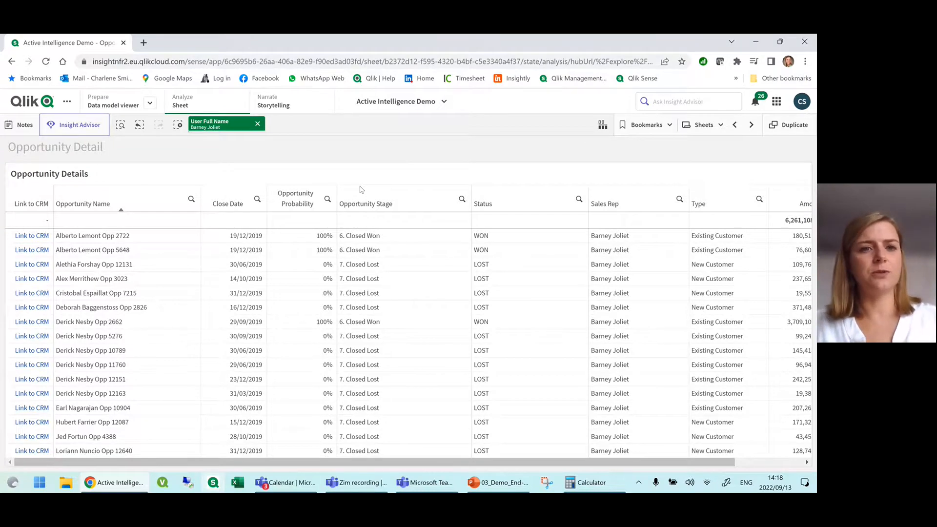
# Clear the User Full Name selection and filter the Opportunity Details table's Type column to New Customer
pyautogui.click(258, 125)
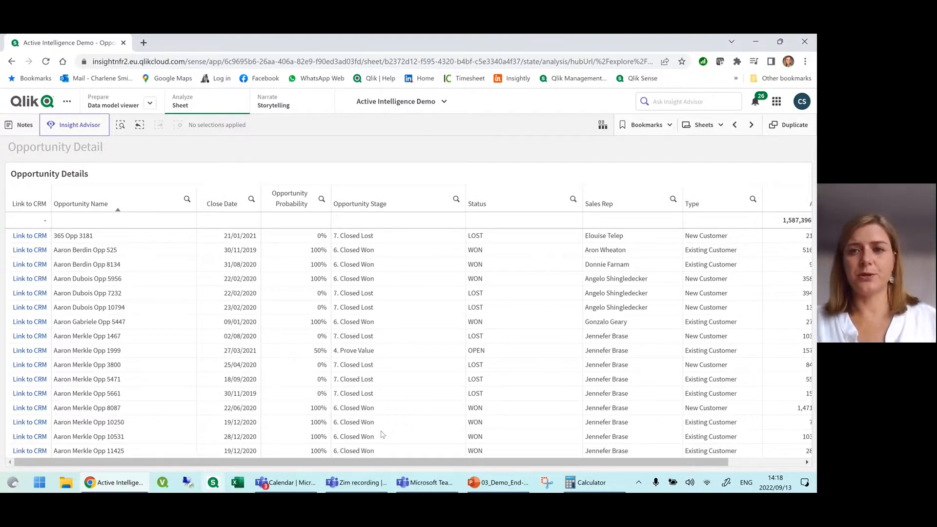
pyautogui.click(754, 202)
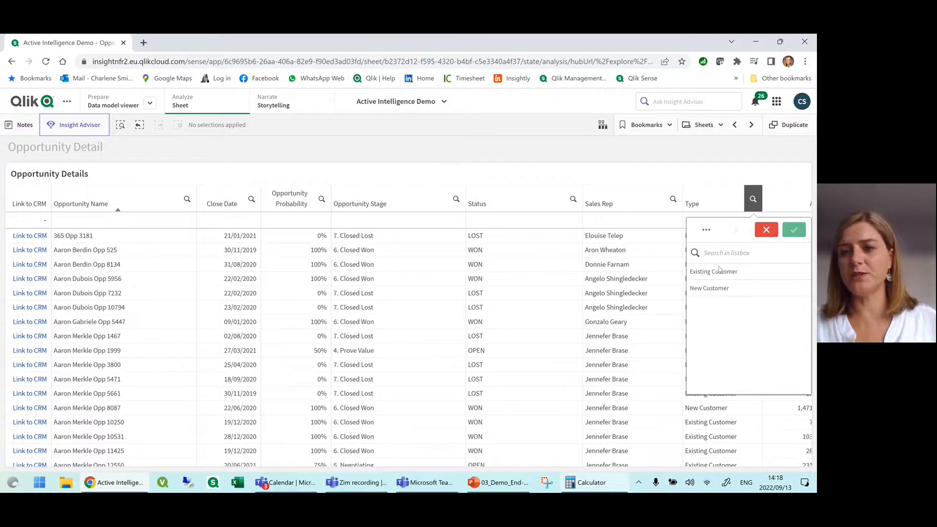
pyautogui.click(713, 288)
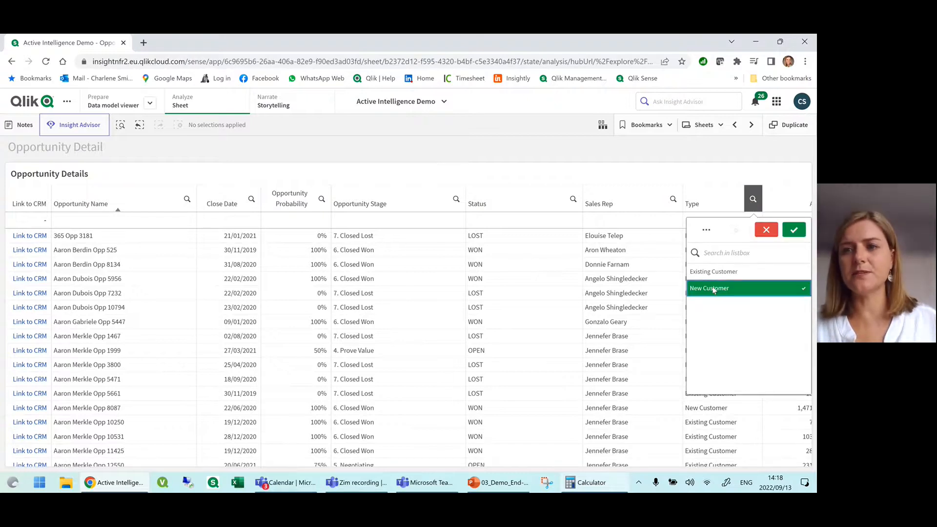
pyautogui.click(796, 230)
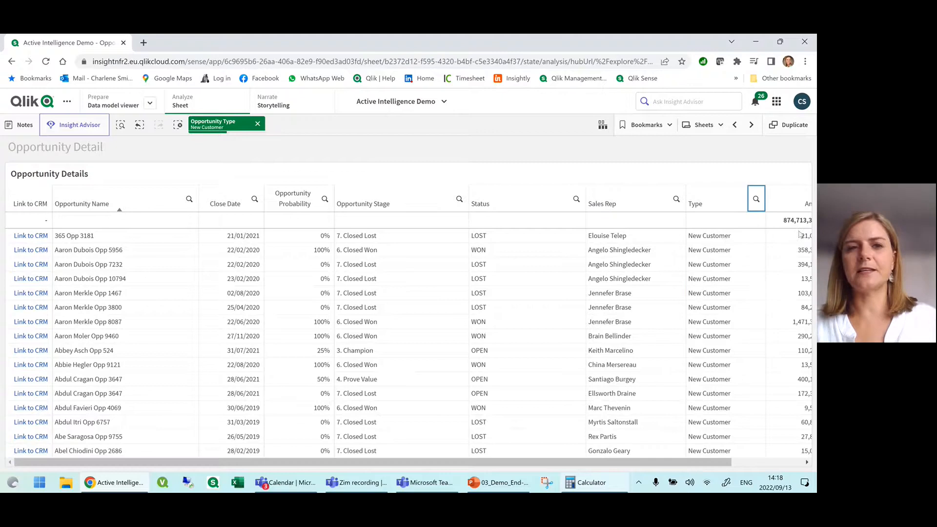
# Open the Dashboard - Main sheet and create a note with a snapshot of the Open Opps table
pyautogui.click(704, 125)
pyautogui.click(318, 229)
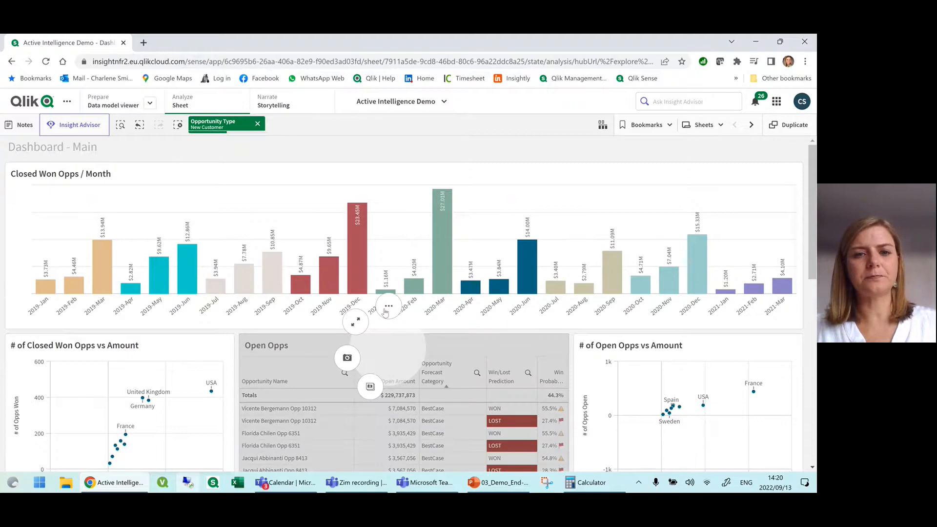
pyautogui.click(389, 306)
pyautogui.click(423, 350)
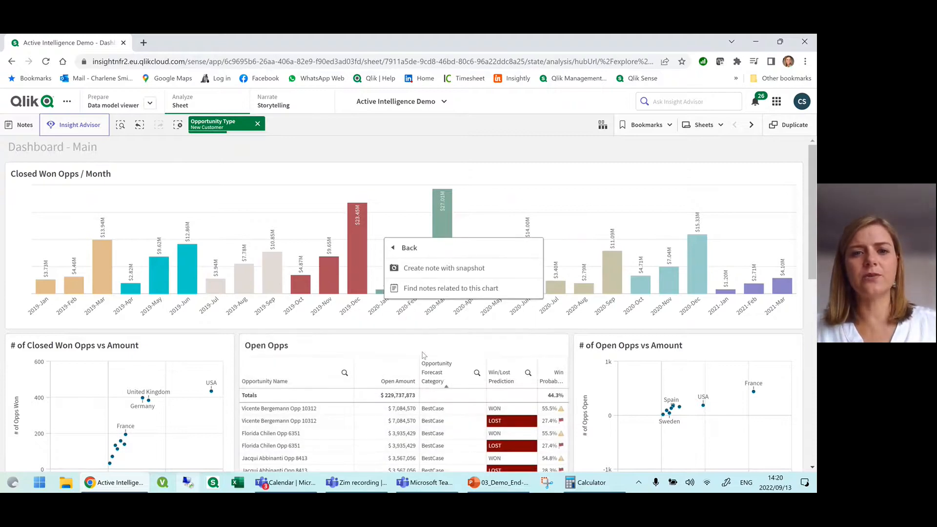
pyautogui.click(425, 269)
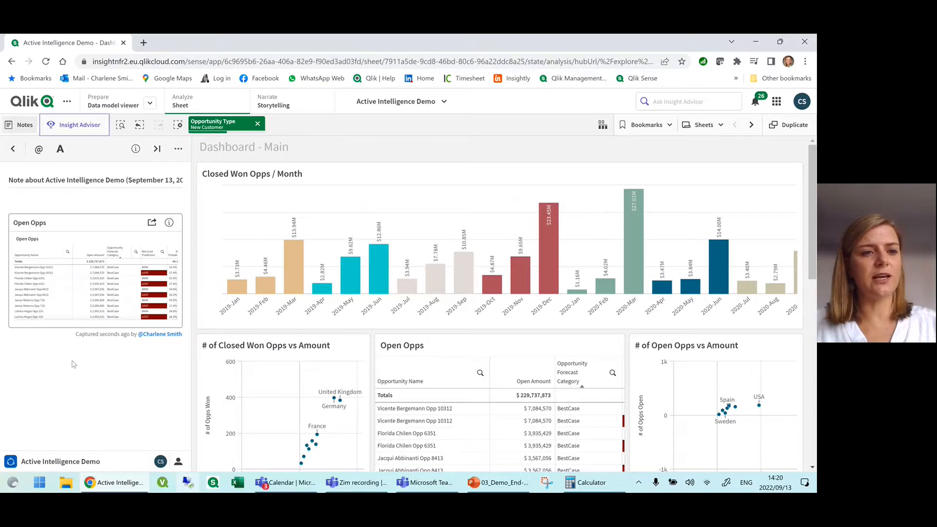
# Mention a colleague in the note, add the text "- new customer opps - look at this list" and close the notes
pyautogui.click(44, 201)
pyautogui.write('@')
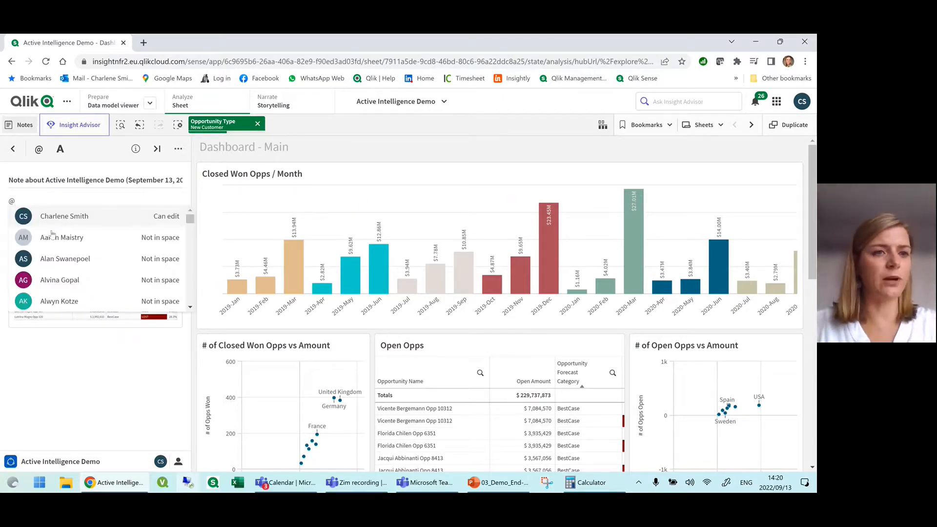
pyautogui.write('alan')
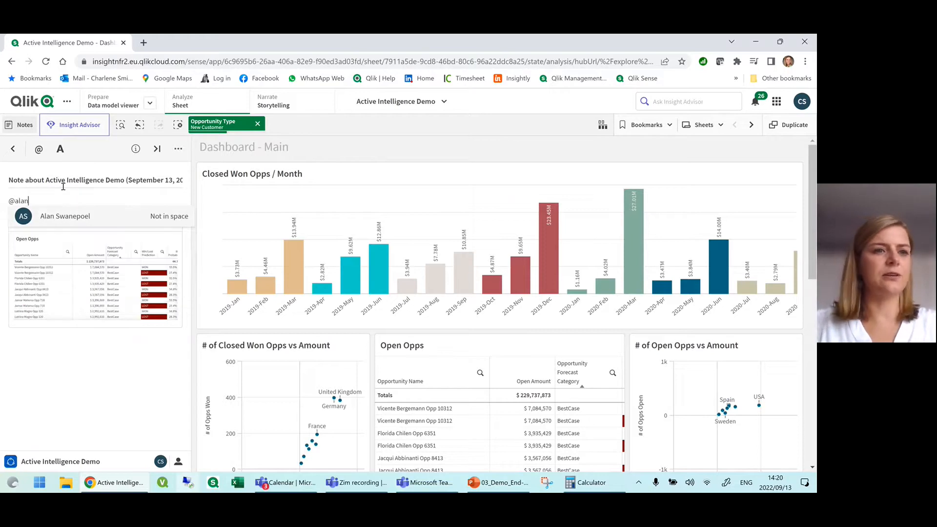
pyautogui.click(71, 218)
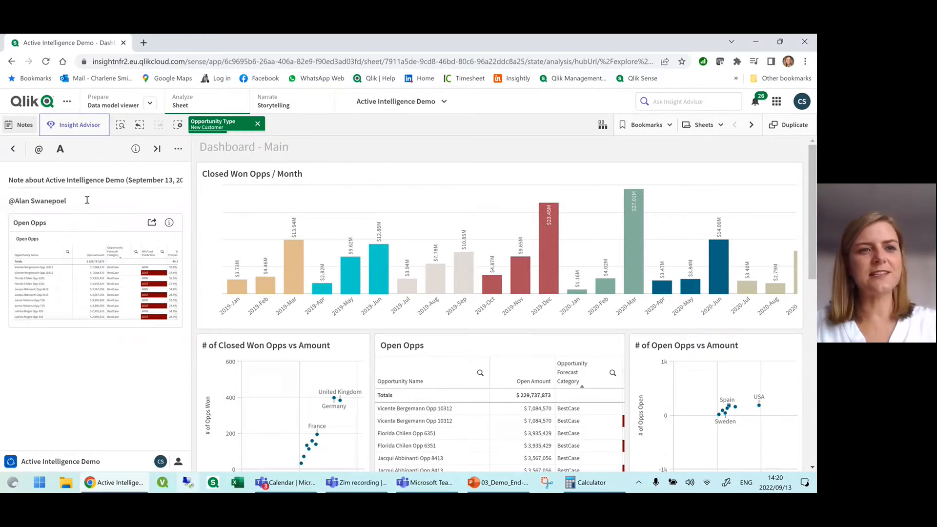
pyautogui.click(81, 202)
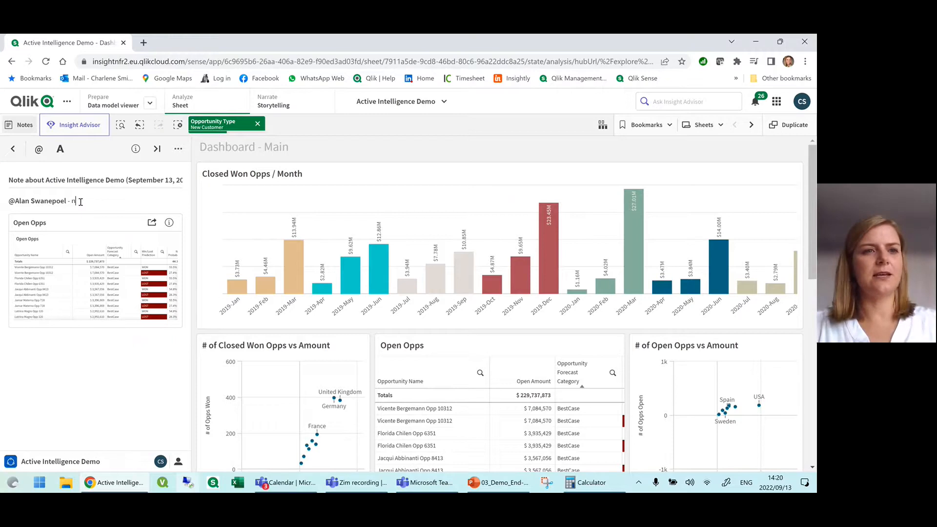
pyautogui.write('- new customer opps -')
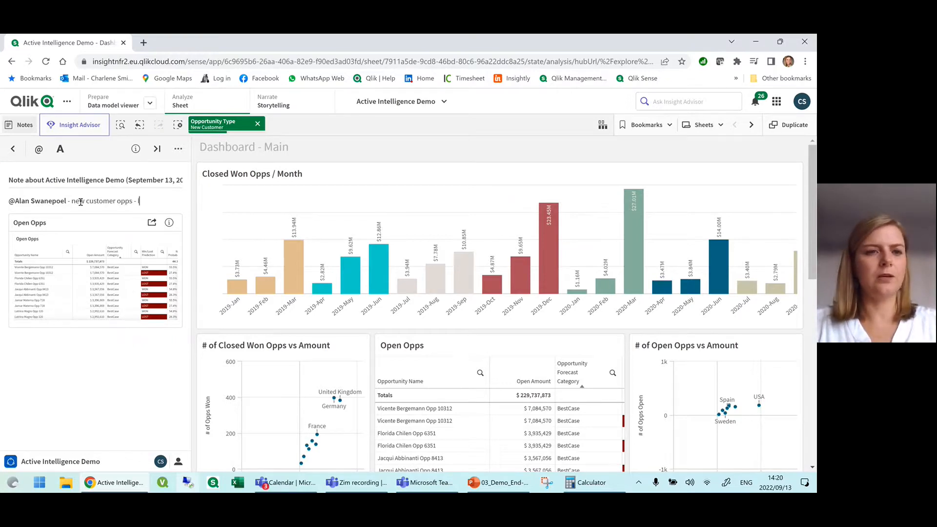
pyautogui.write(' look at')
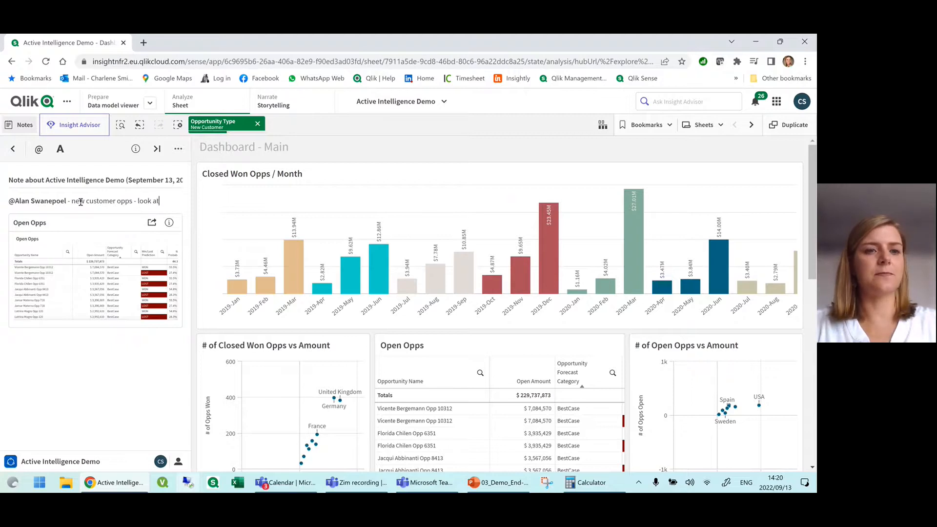
pyautogui.write(' this list')
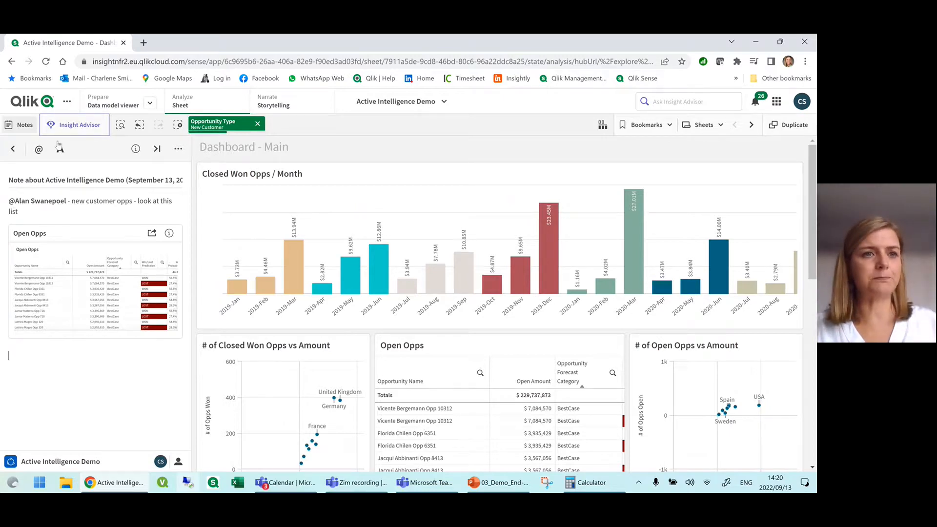
pyautogui.click(17, 125)
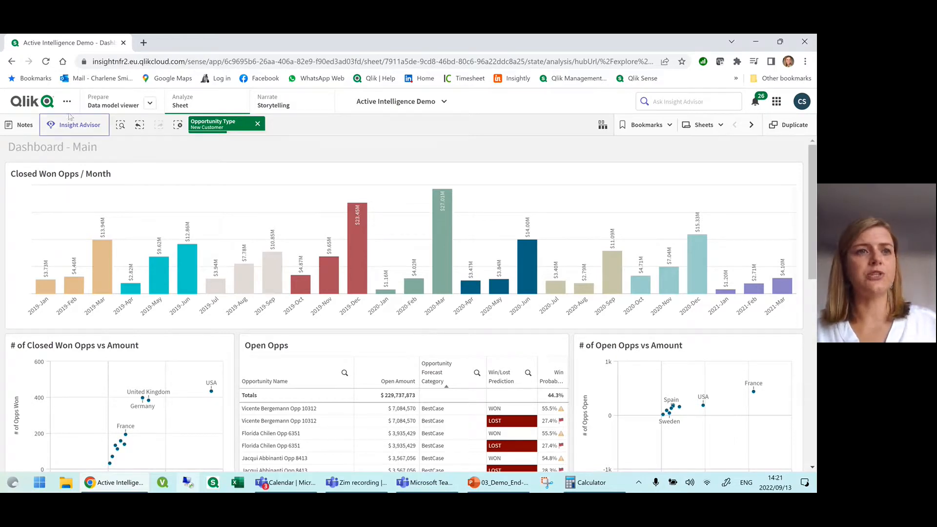
# Start a subscription to the Dashboard - Main sheet and title it "Dashboard - New Customer"
pyautogui.click(67, 102)
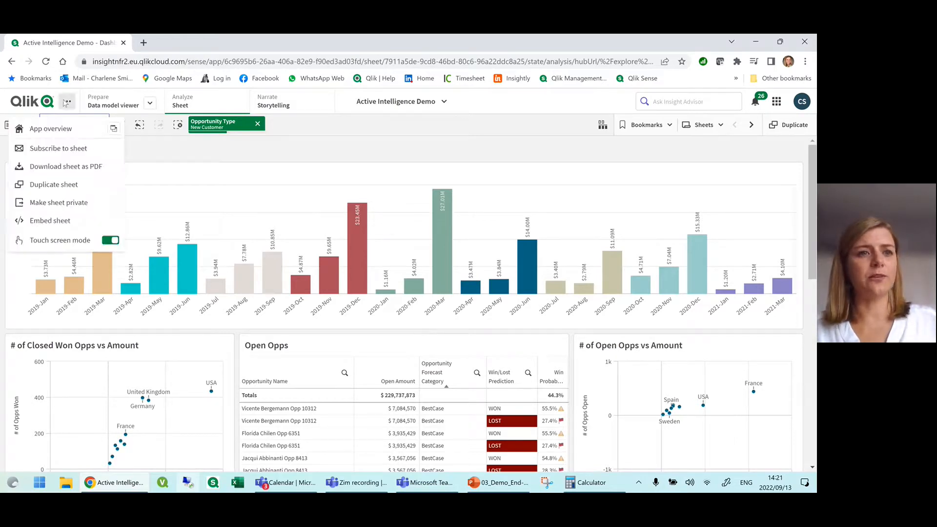
pyautogui.click(63, 155)
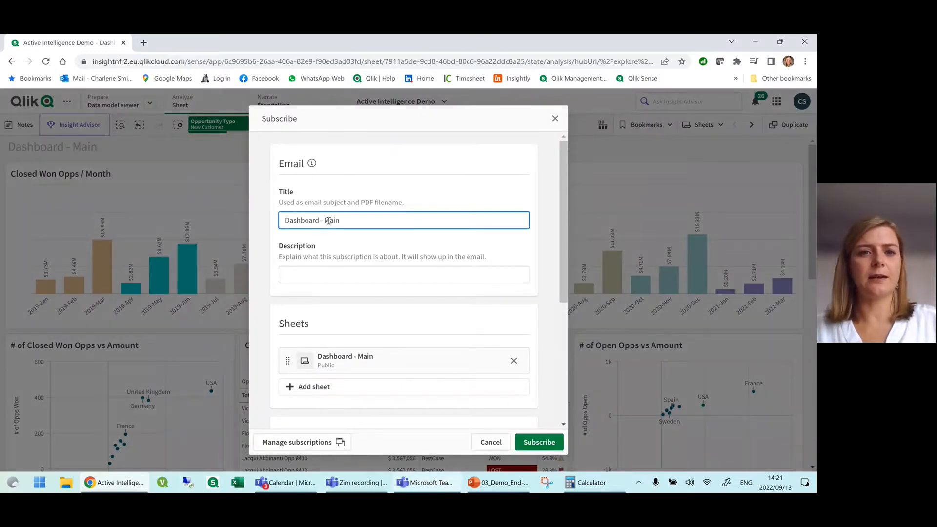
pyautogui.doubleClick(328, 220)
pyautogui.write('New ')
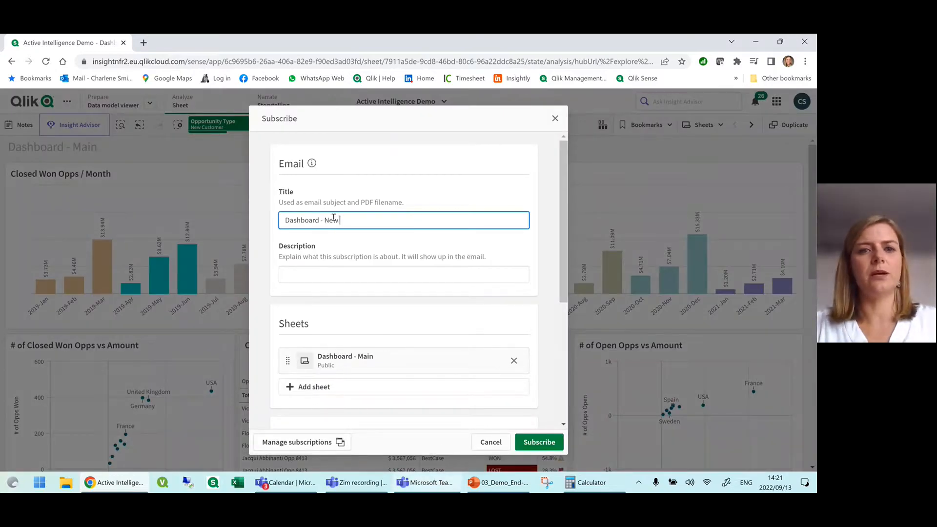
pyautogui.write('Customer')
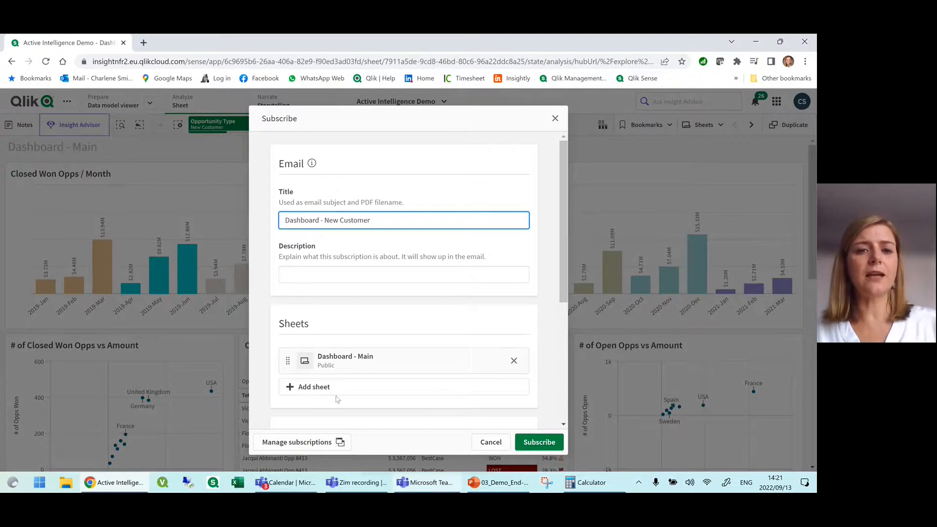
# Add the Opportunities sheet to the subscription and set the email send time to 02:23 PM
pyautogui.click(309, 388)
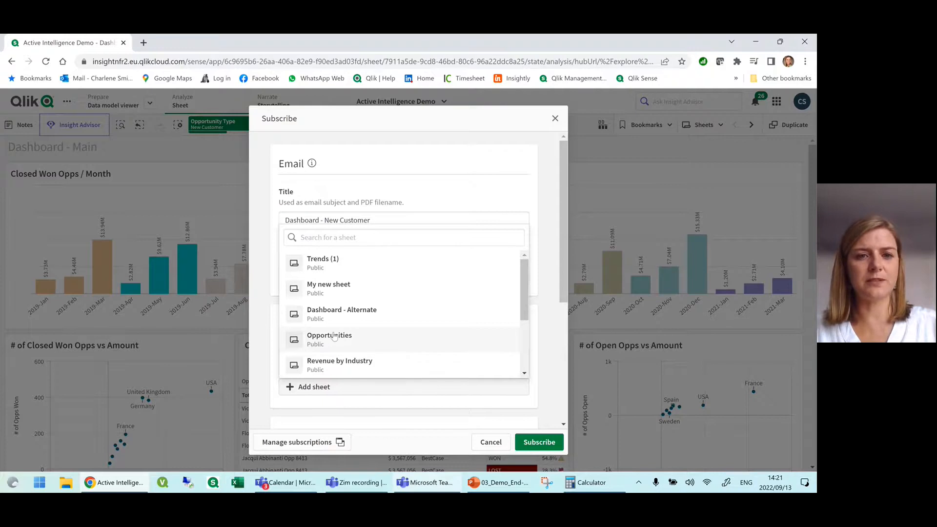
pyautogui.click(337, 336)
pyautogui.scroll(-5, 438, 356)
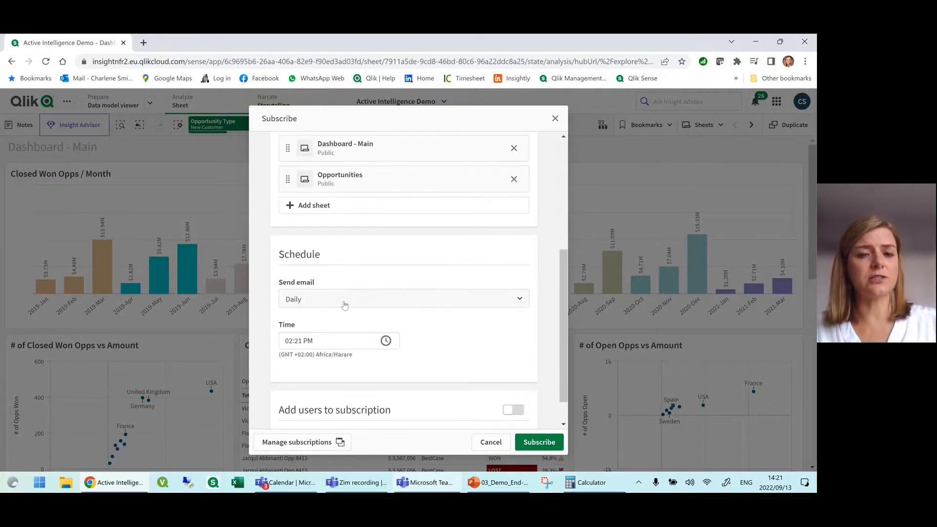
pyautogui.click(302, 341)
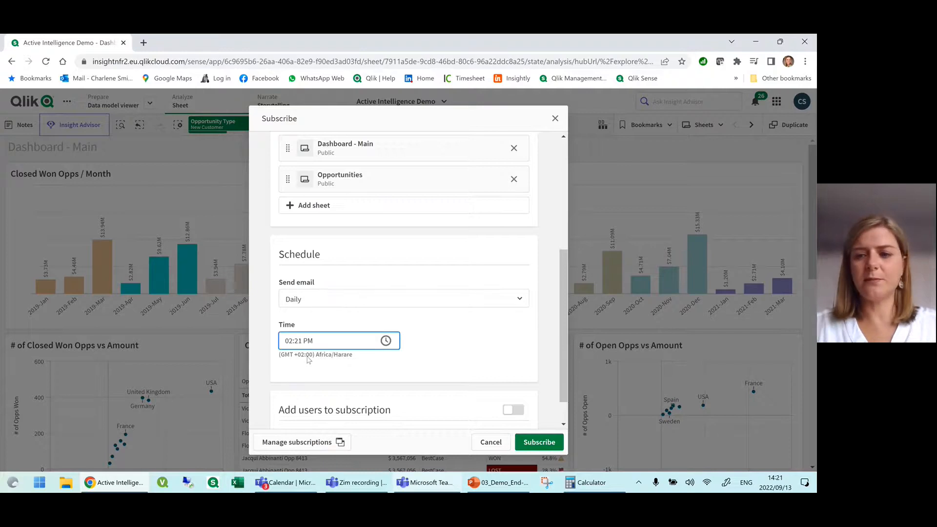
pyautogui.press('BackSpace')
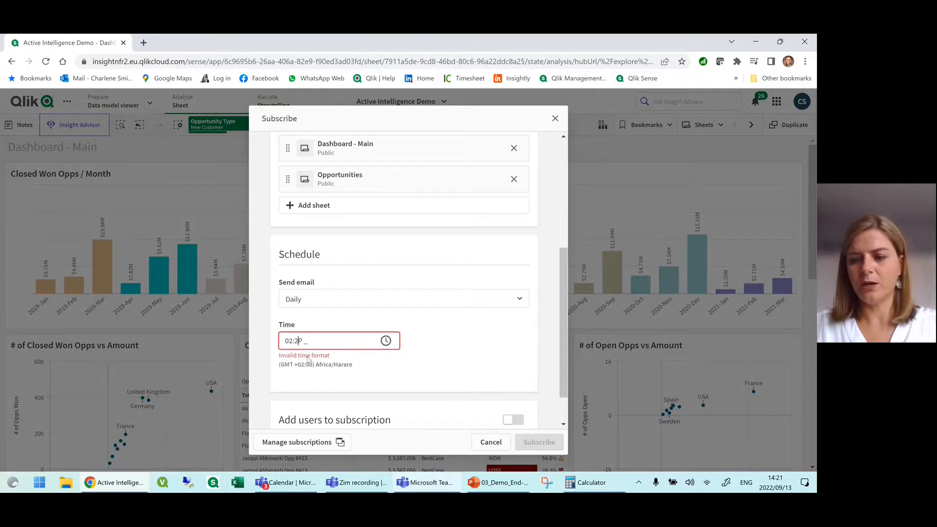
pyautogui.write('3 PM')
pyautogui.click(442, 347)
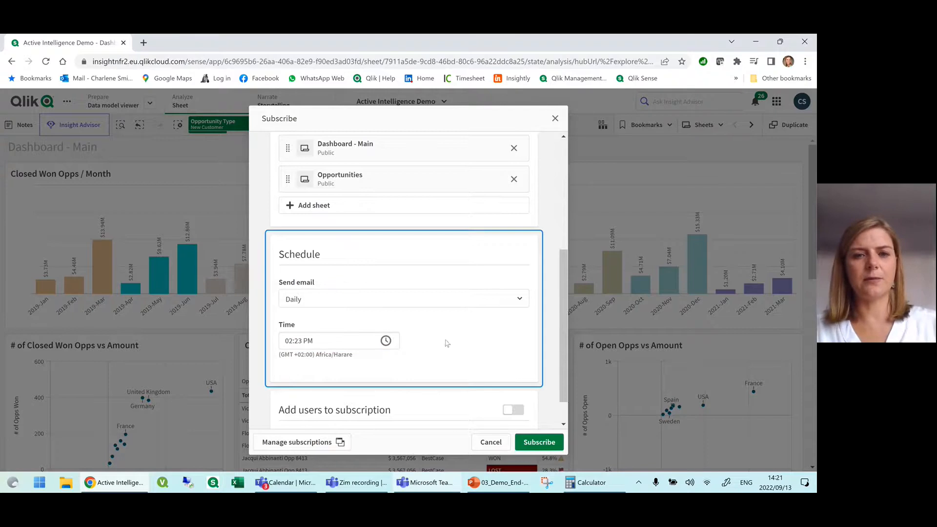
pyautogui.scroll(-1, 463, 405)
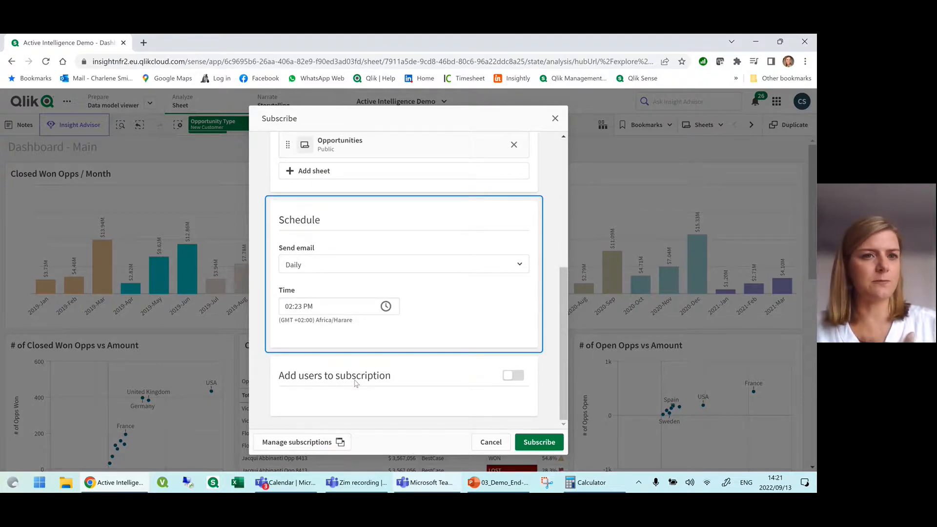
# Submit the sheet subscription and start a subscription for the Open Opps table titled "Open Opps - New Customers"
pyautogui.click(531, 447)
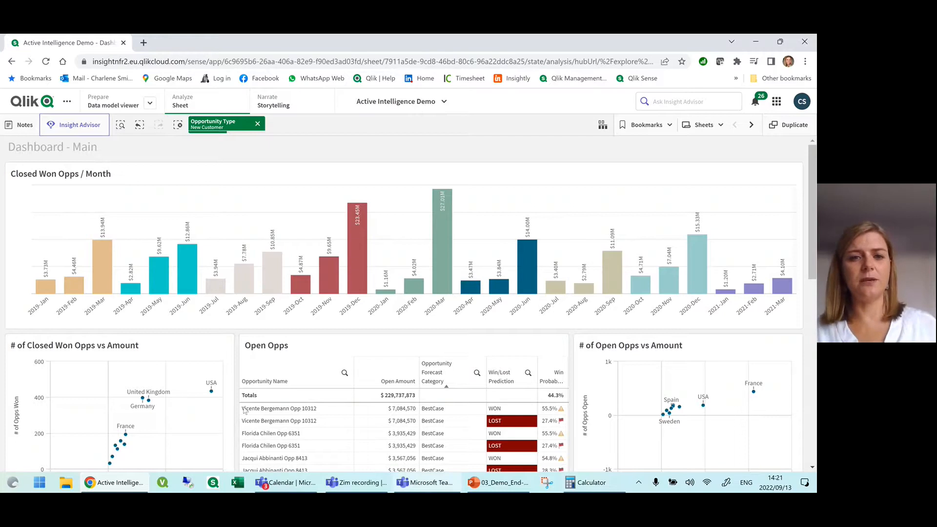
pyautogui.rightClick(361, 356)
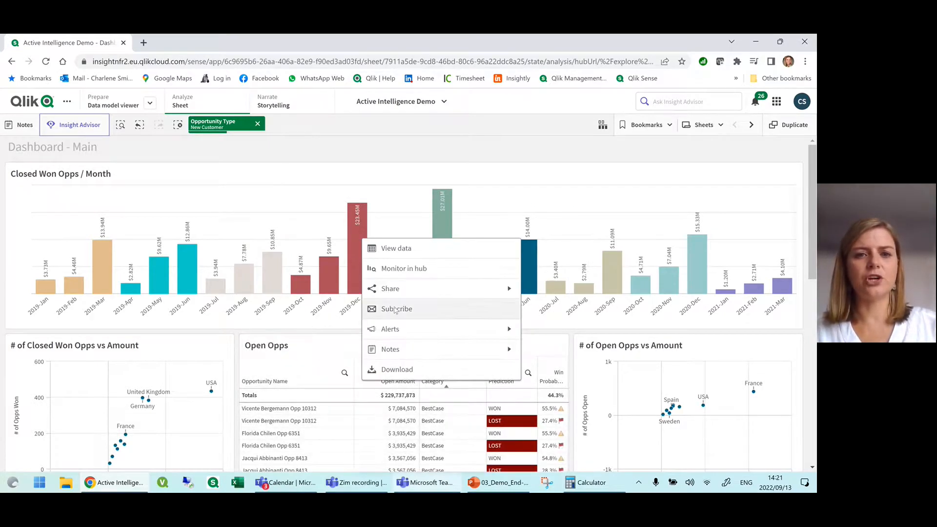
pyautogui.click(396, 310)
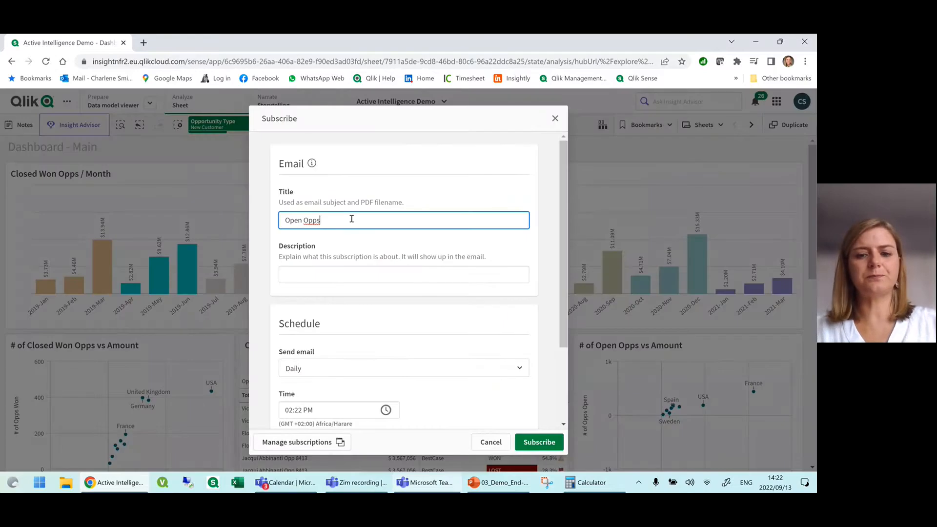
pyautogui.write('- New Cus')
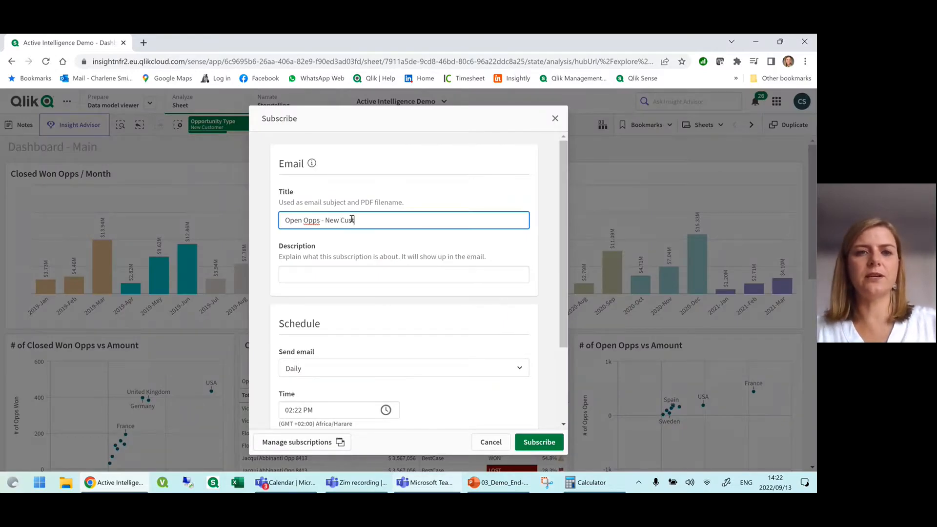
pyautogui.write('tomers')
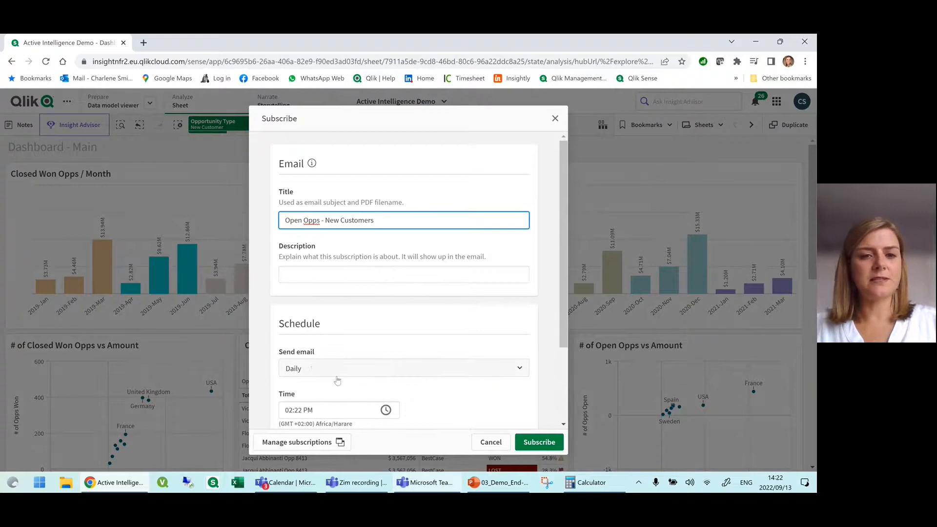
# Set the daily send time of the Open Opps subscription to 02:24 PM and create the subscription
pyautogui.scroll(-2, 315, 369)
pyautogui.click(301, 304)
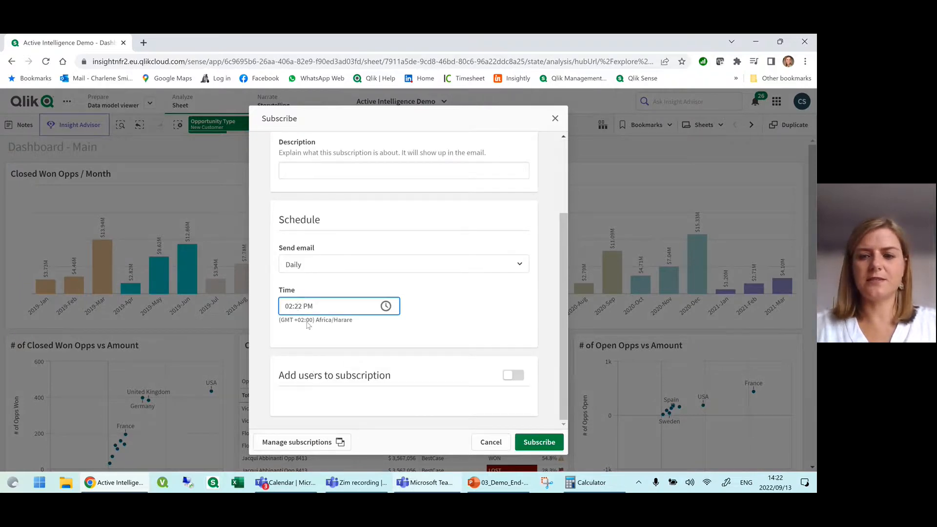
pyautogui.press('BackSpace')
pyautogui.write('4')
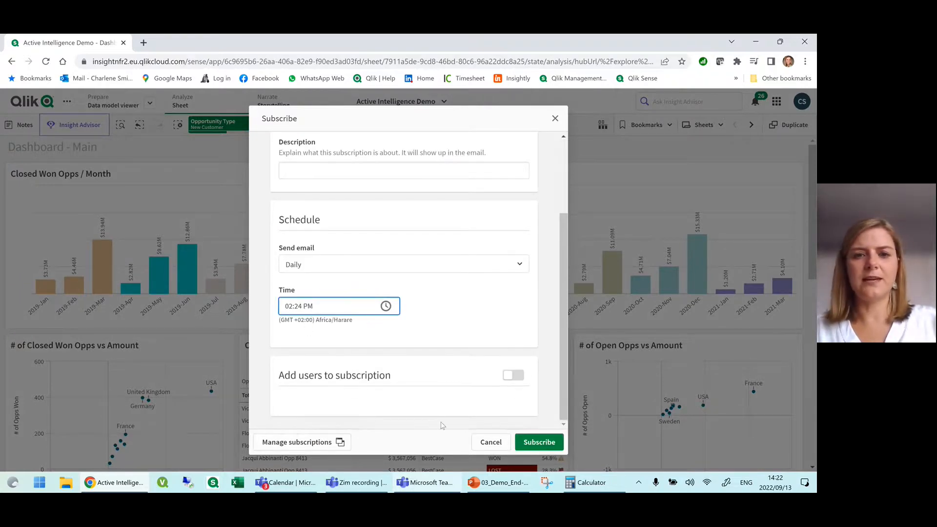
pyautogui.click(537, 444)
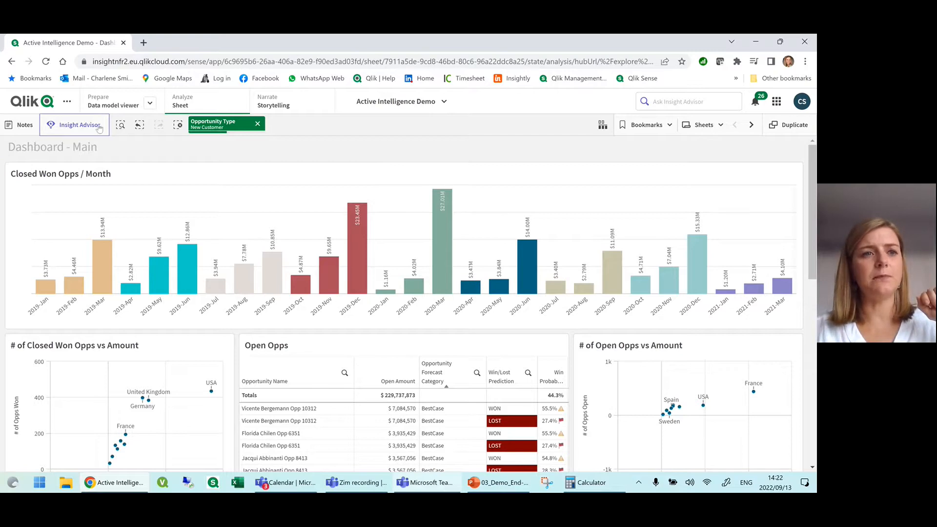
# Examine the sheet's export options and the Image, PDF and Data download formats of the enlarged Open Opps table
pyautogui.click(67, 101)
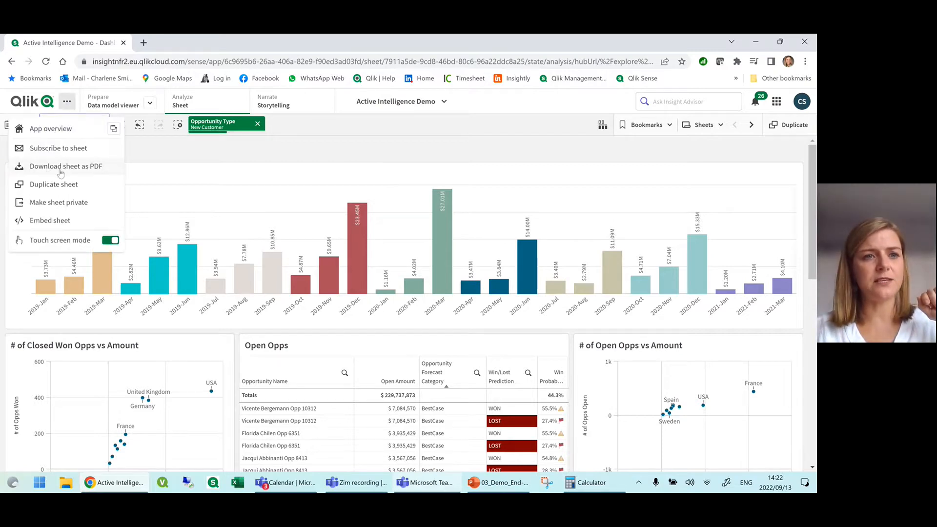
pyautogui.click(346, 149)
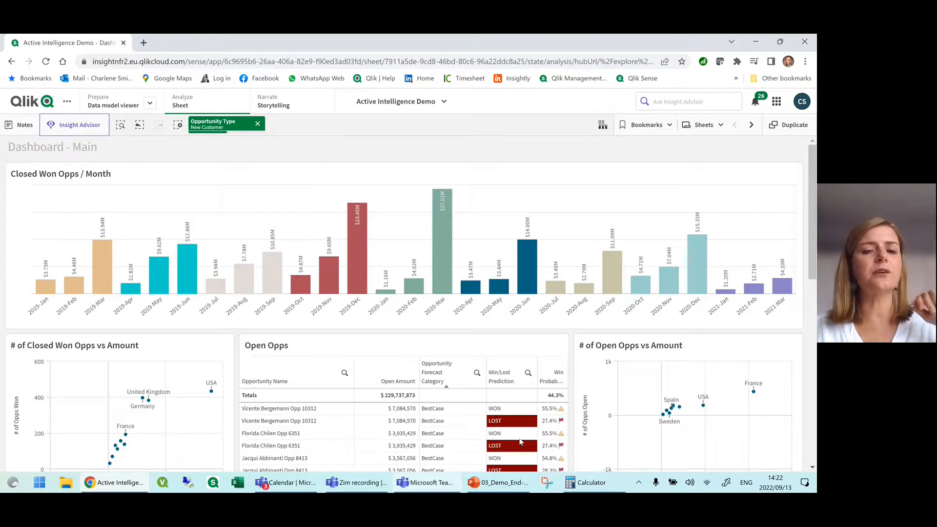
pyautogui.click(335, 347)
pyautogui.click(302, 319)
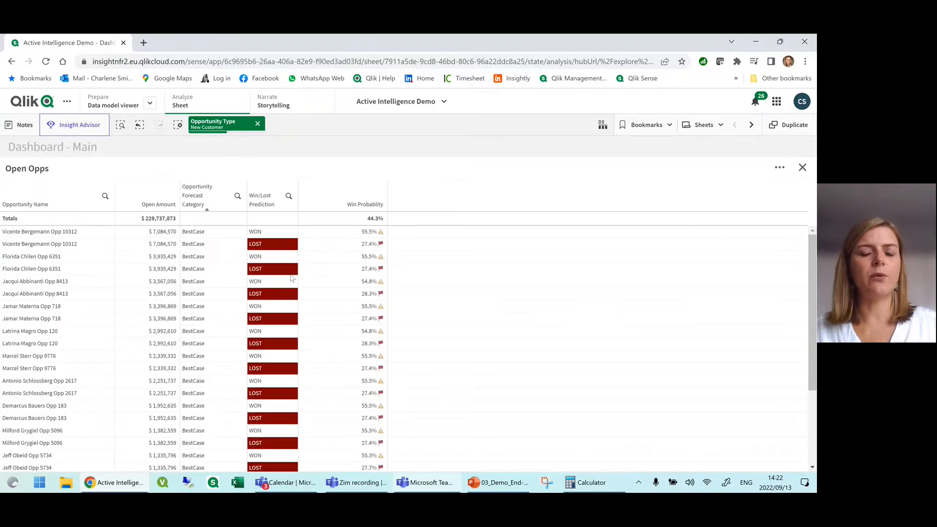
pyautogui.rightClick(322, 308)
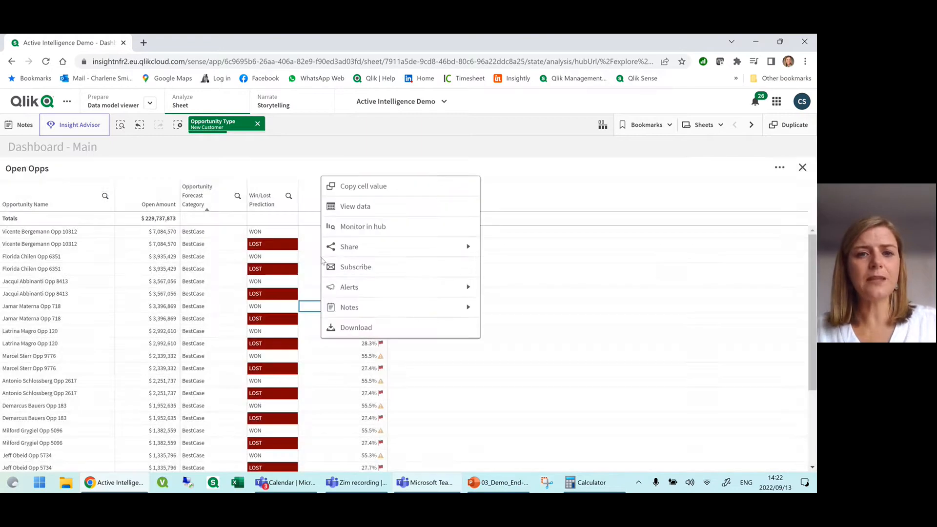
pyautogui.click(346, 328)
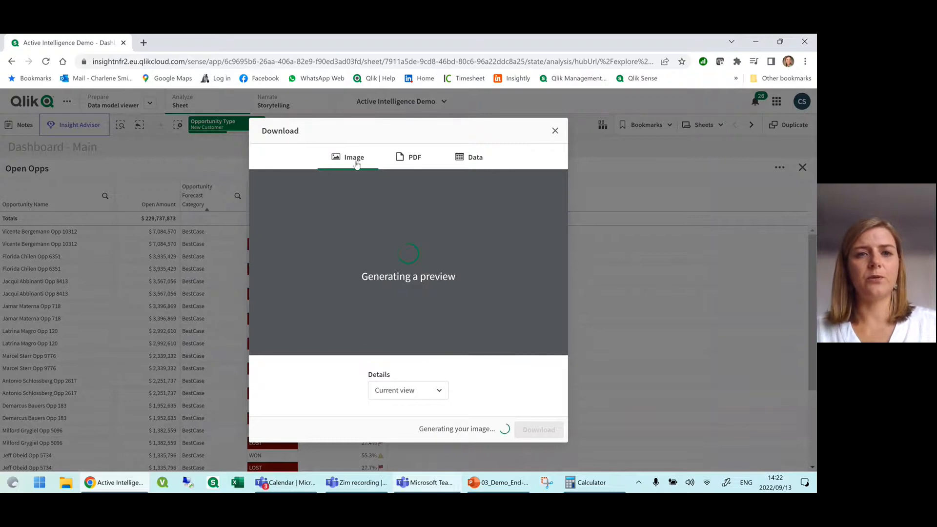
pyautogui.click(408, 157)
pyautogui.click(466, 156)
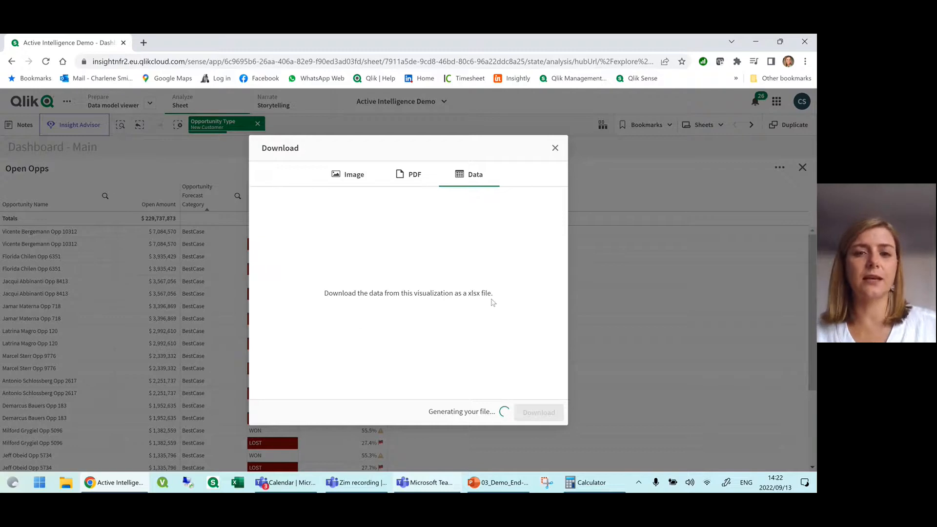
pyautogui.click(557, 148)
pyautogui.click(802, 168)
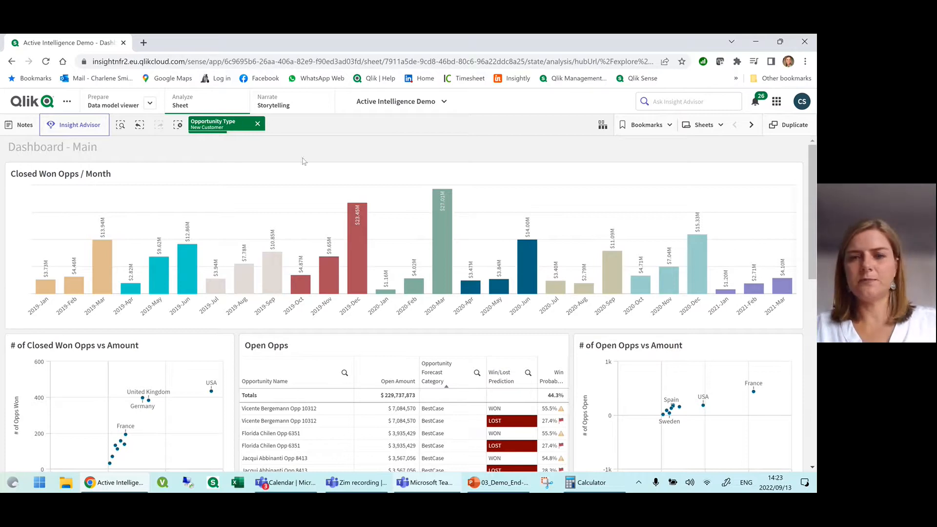
# Clear the Opportunity Type selection, and open the Outlook inbox in a new browser tab with all reminders dismissed
pyautogui.click(257, 125)
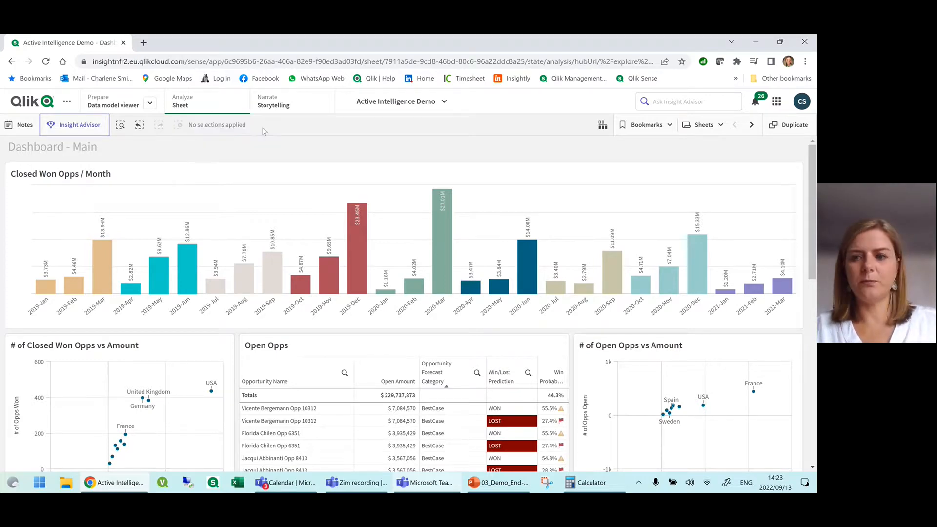
pyautogui.click(143, 42)
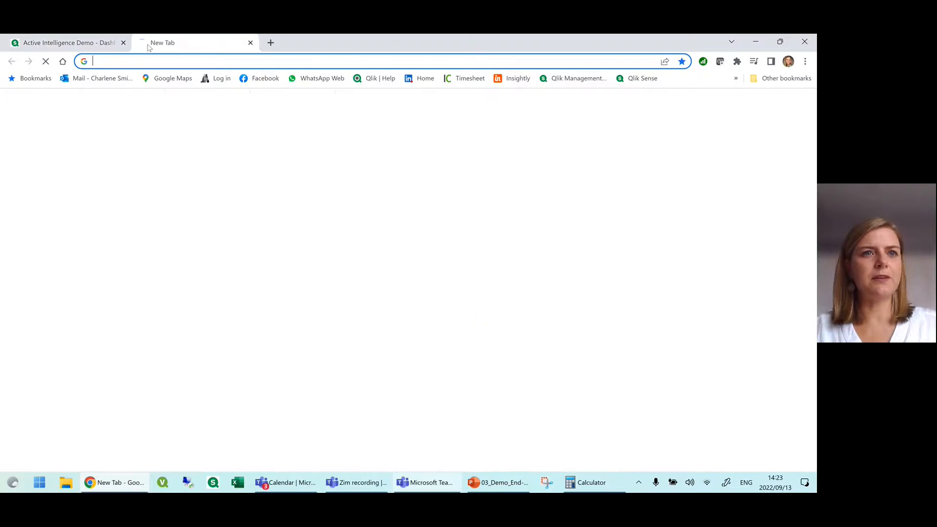
pyautogui.click(100, 78)
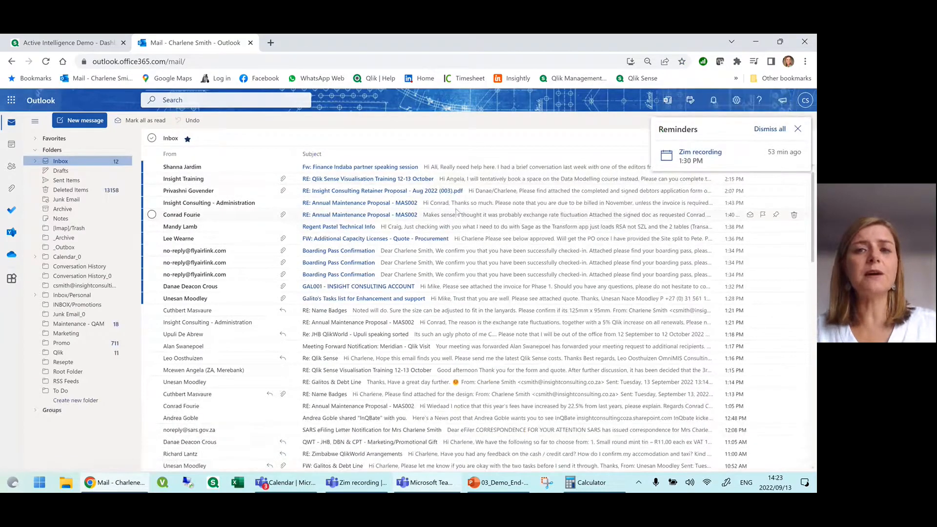
pyautogui.click(761, 130)
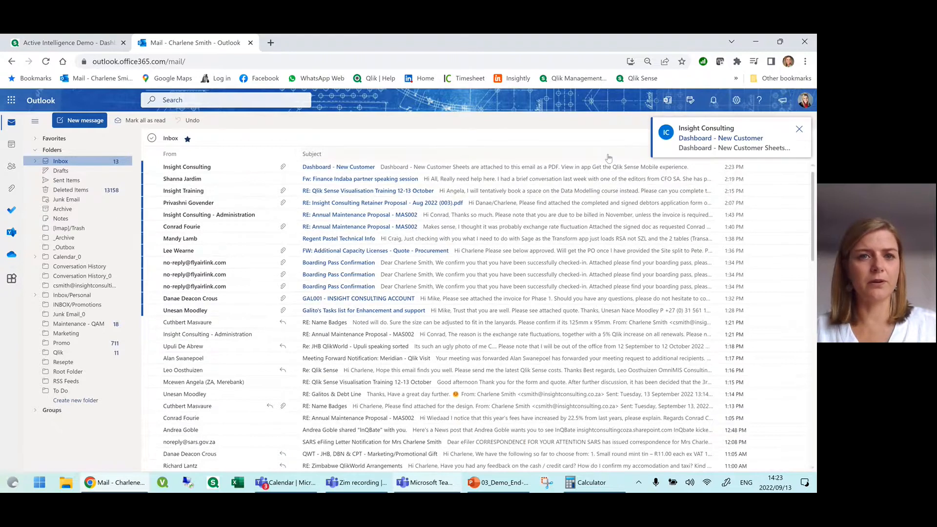
# Open the "Dashboard - New Customer" email, look through all pages of its PDF attachment, and return to the inbox
pyautogui.click(308, 169)
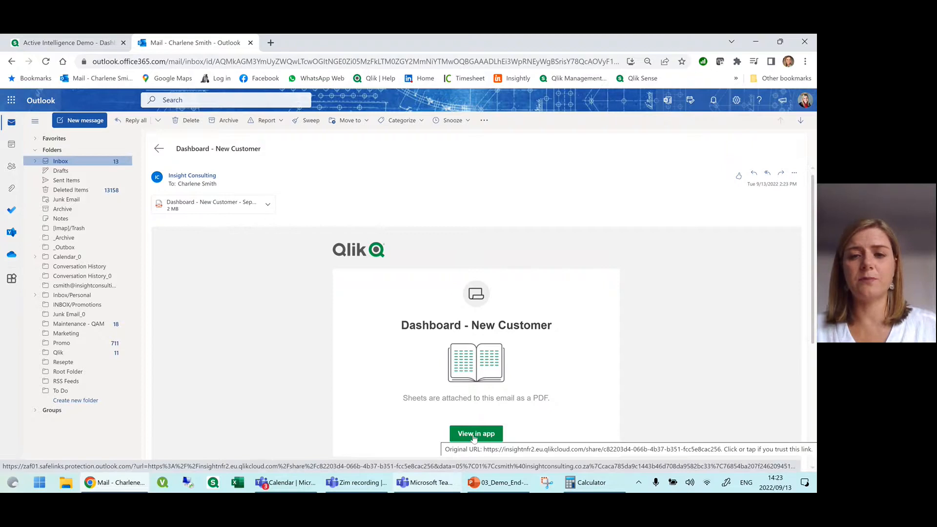
pyautogui.click(206, 205)
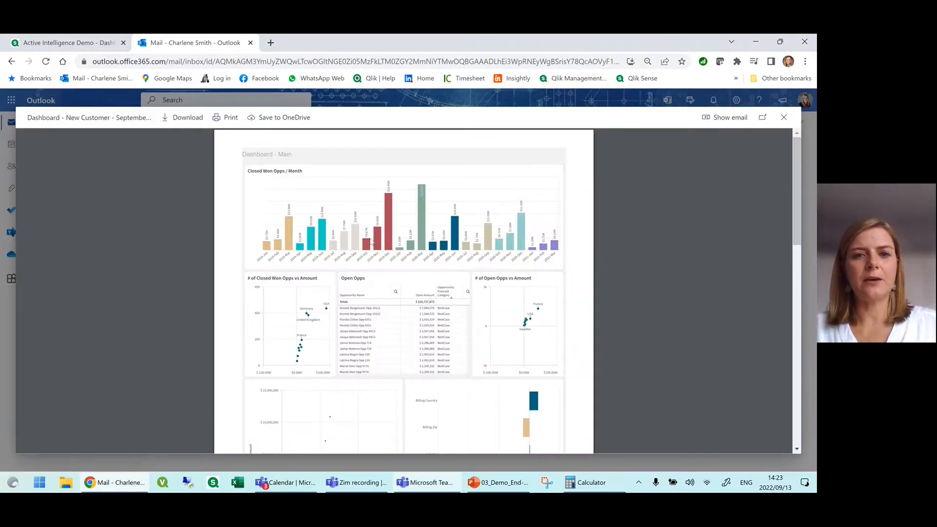
pyautogui.scroll(-3, 449, 249)
pyautogui.scroll(-10, 449, 255)
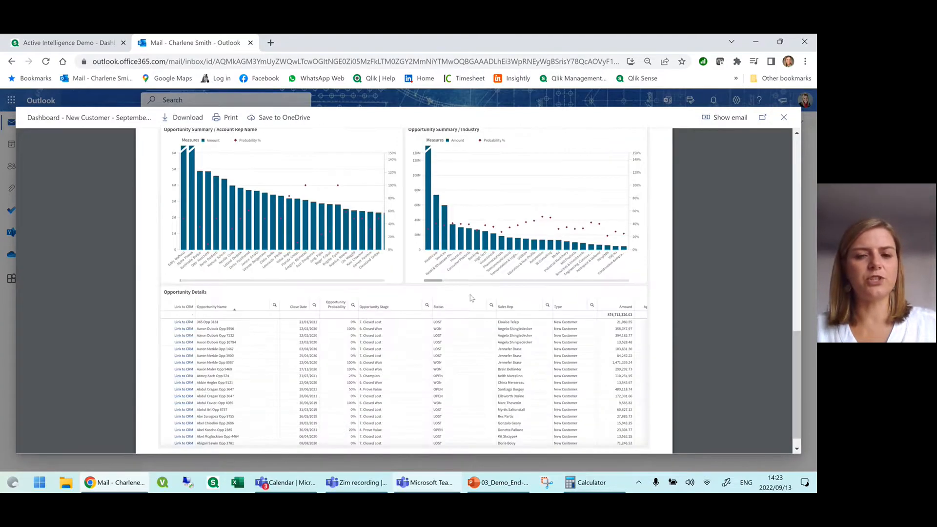
pyautogui.scroll(-1, 507, 347)
pyautogui.scroll(8, 511, 346)
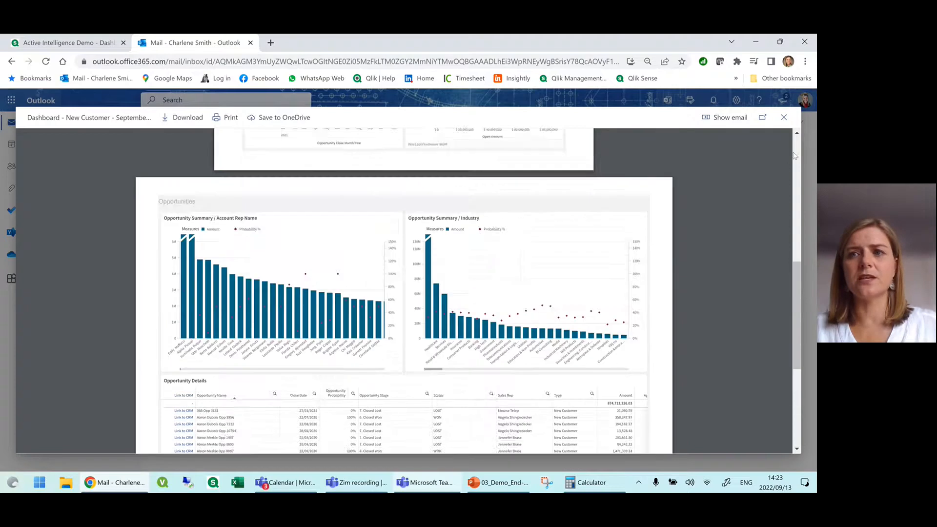
pyautogui.click(784, 117)
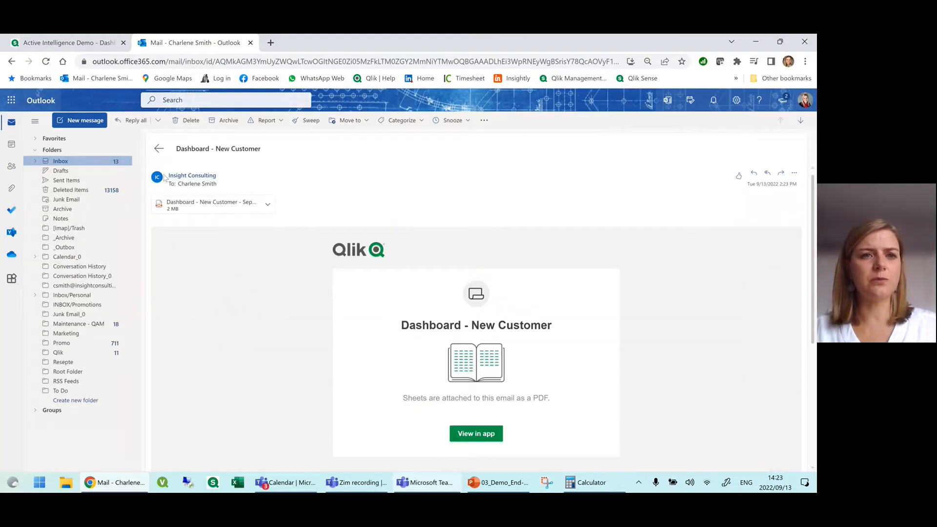
pyautogui.click(157, 149)
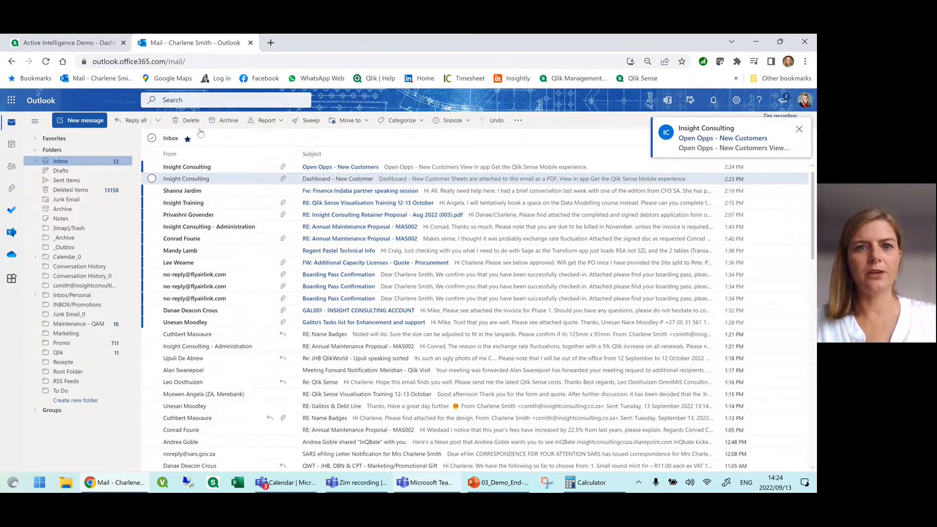
# Review the "Open Opps - New Customers" email and its PDF attachment, and close the mailbox to return to the Qlik dashboard
pyautogui.click(329, 171)
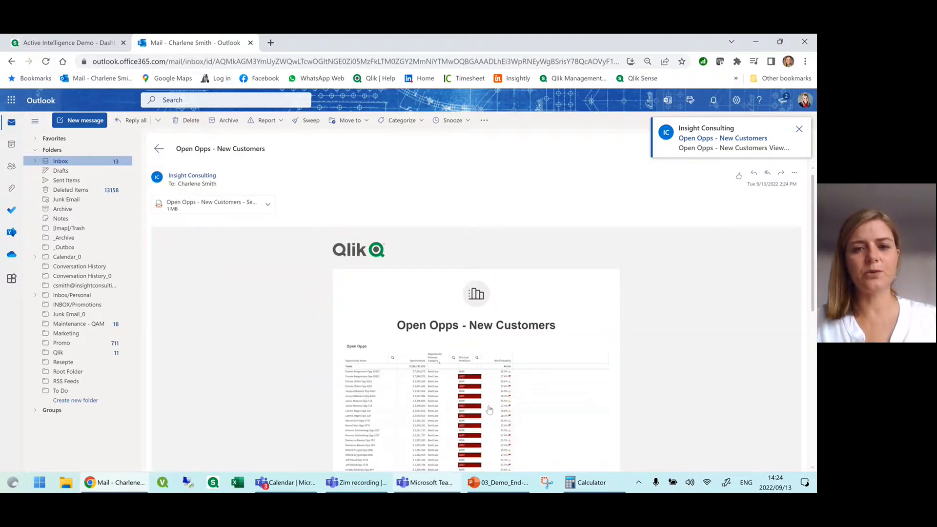
pyautogui.scroll(-2, 473, 337)
pyautogui.scroll(-1, 473, 342)
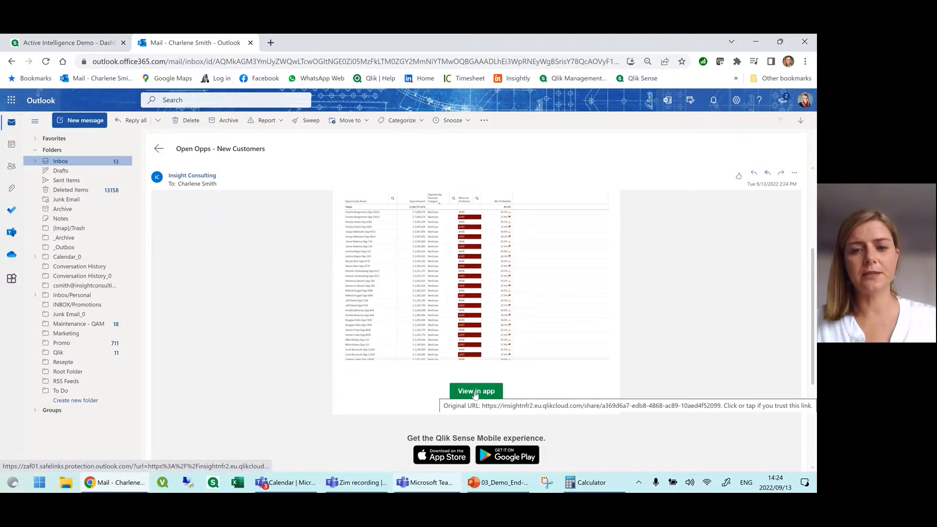
pyautogui.scroll(3, 293, 269)
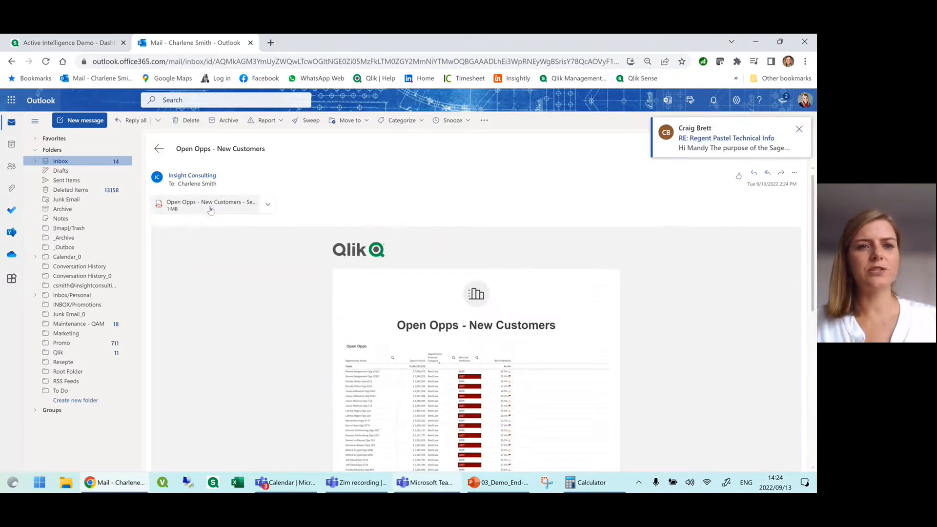
pyautogui.click(208, 204)
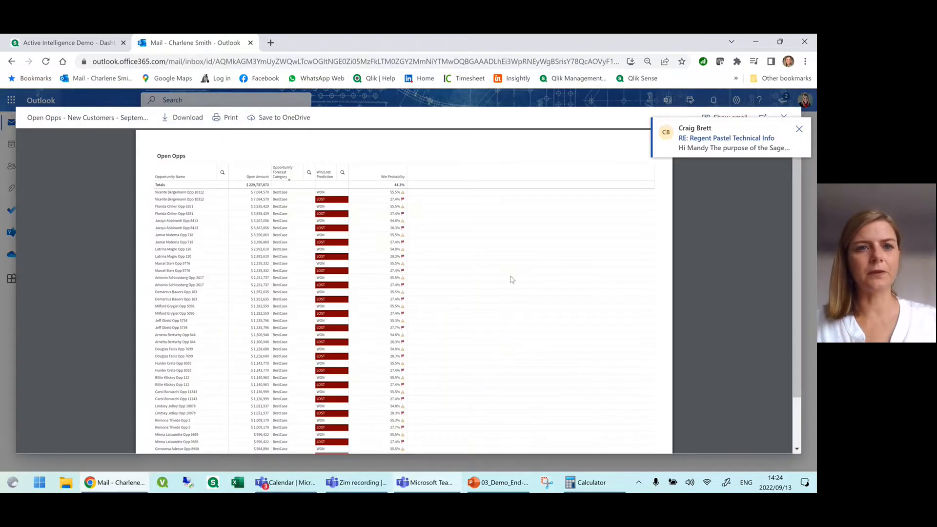
pyautogui.scroll(-2, 301, 282)
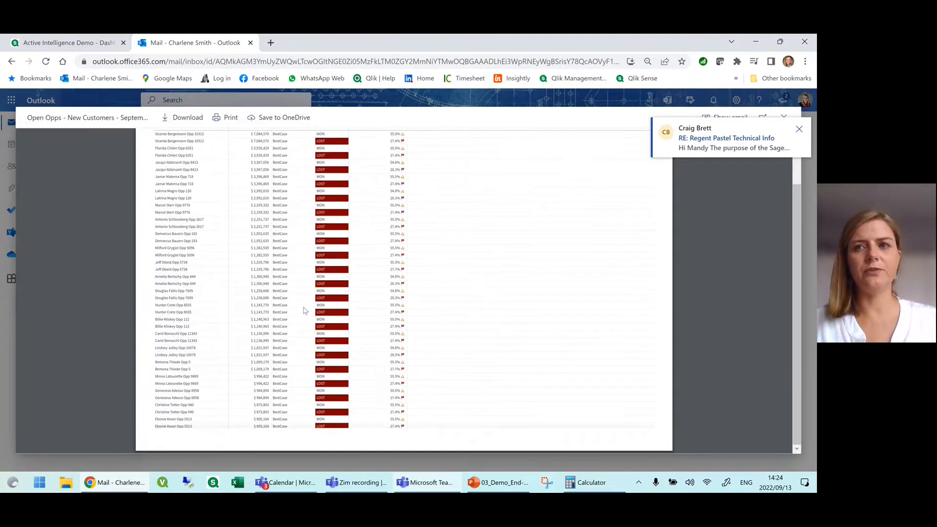
pyautogui.scroll(2, 303, 311)
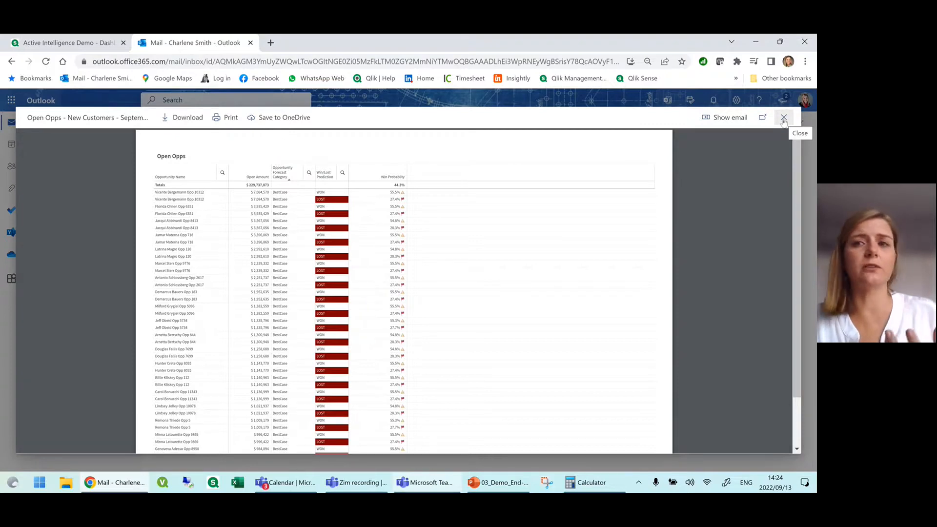
pyautogui.click(784, 119)
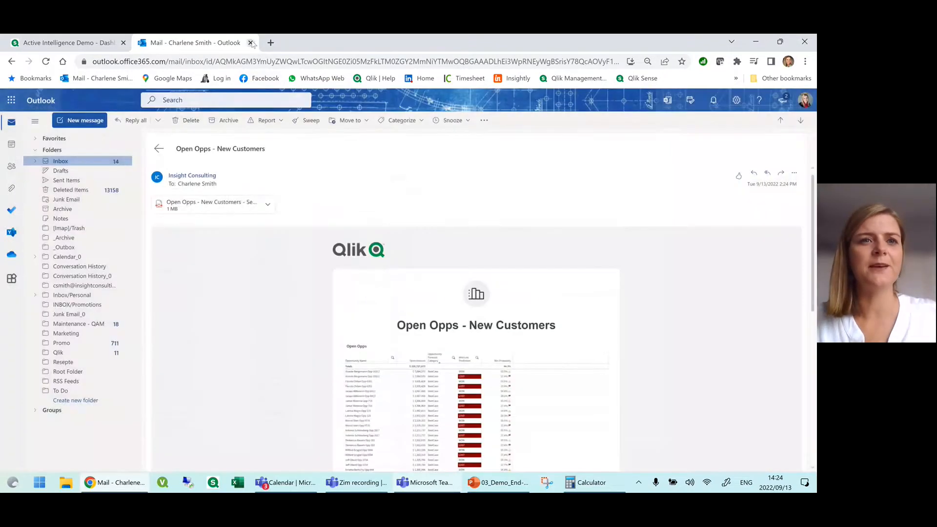
pyautogui.click(251, 43)
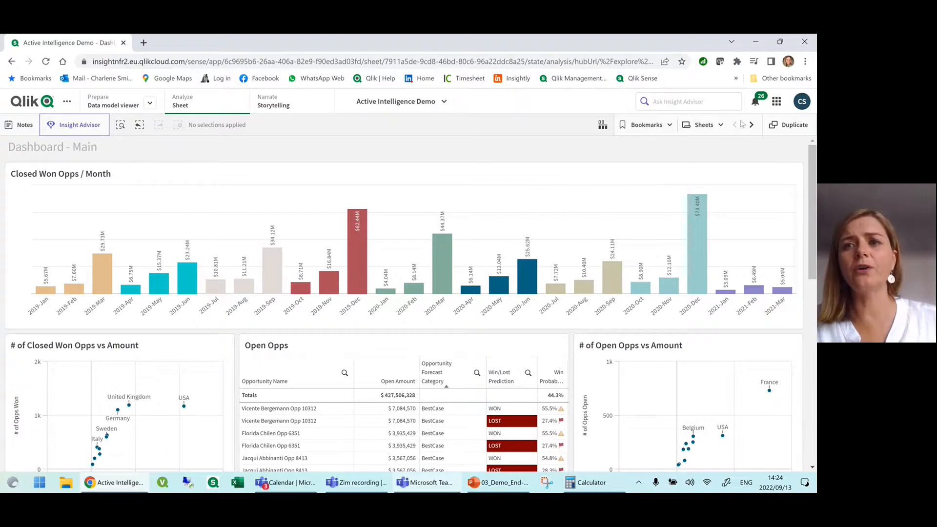
# Duplicate the public Opportunities sheet and open the private copy for editing
pyautogui.click(706, 128)
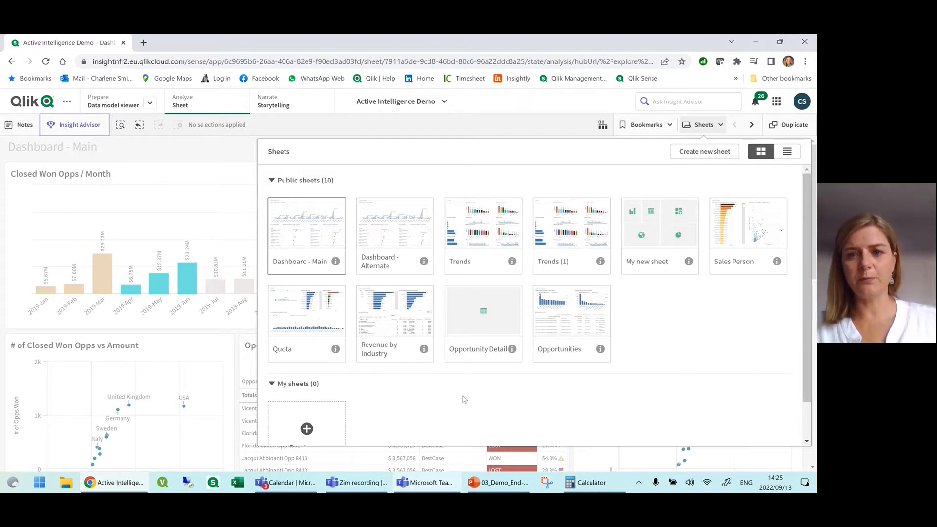
pyautogui.rightClick(562, 320)
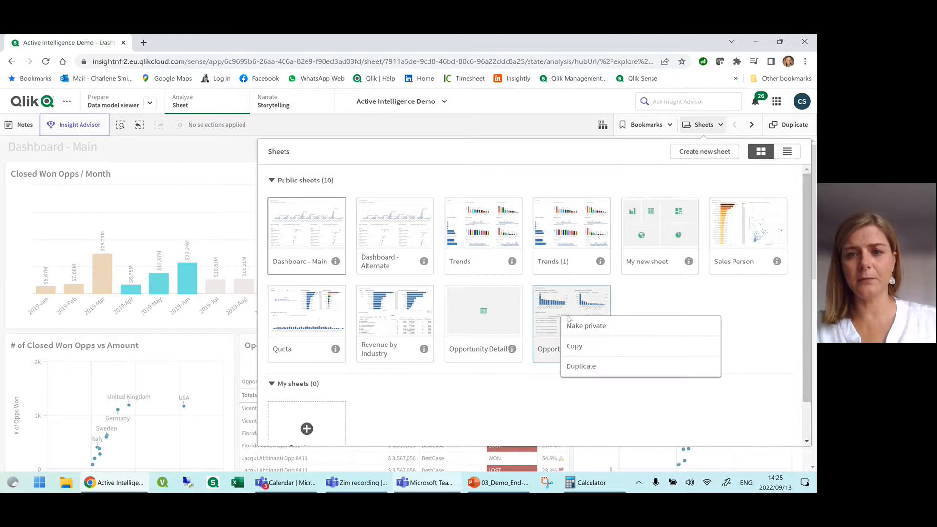
pyautogui.click(590, 371)
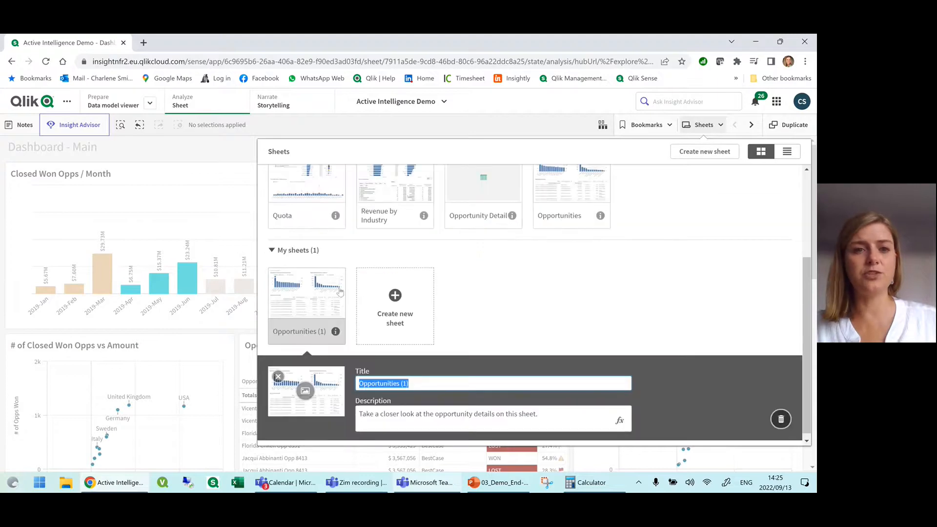
pyautogui.click(302, 300)
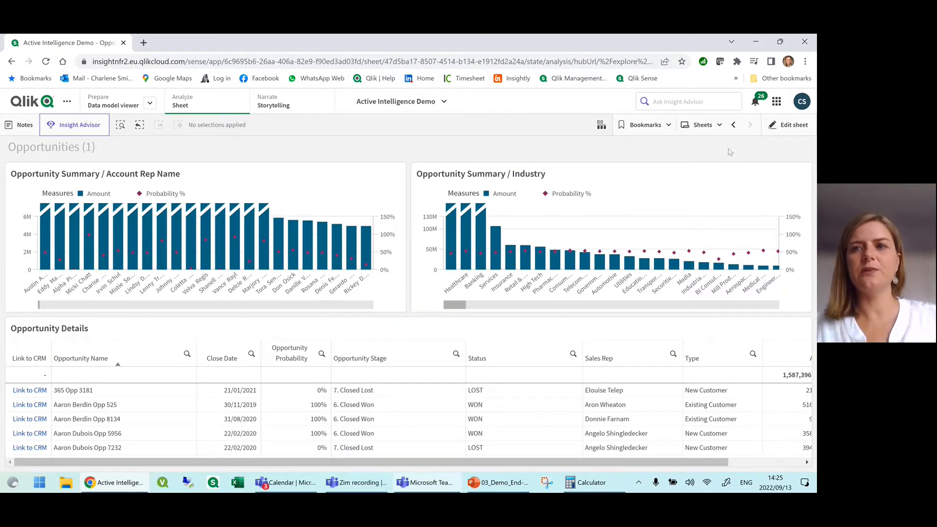
pyautogui.click(788, 127)
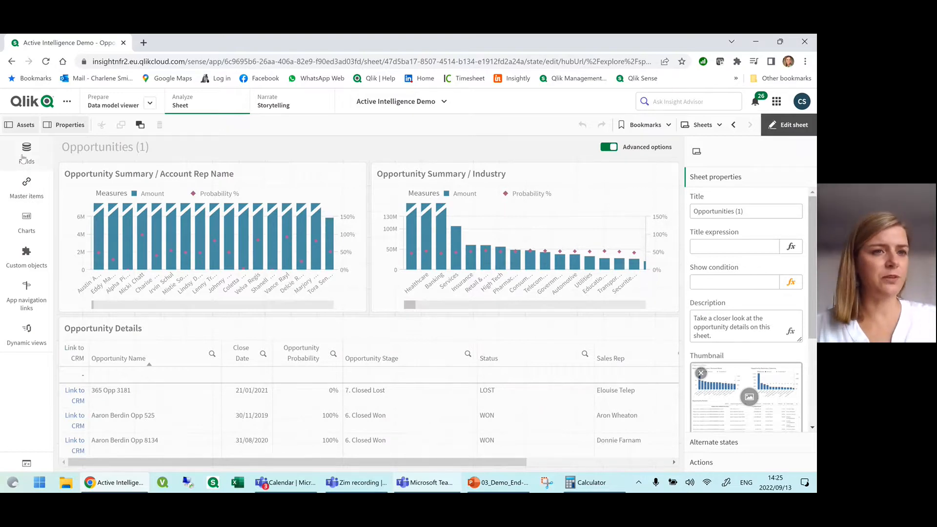
# Review the master dimensions and the # of Customers measure definition, and add the # of Opps measure to the Opportunity Details table
pyautogui.click(27, 189)
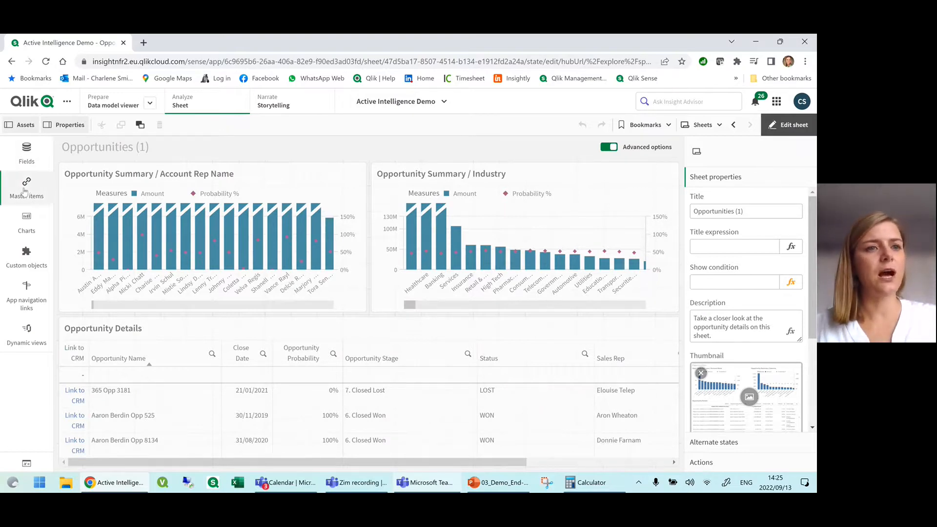
pyautogui.click(78, 167)
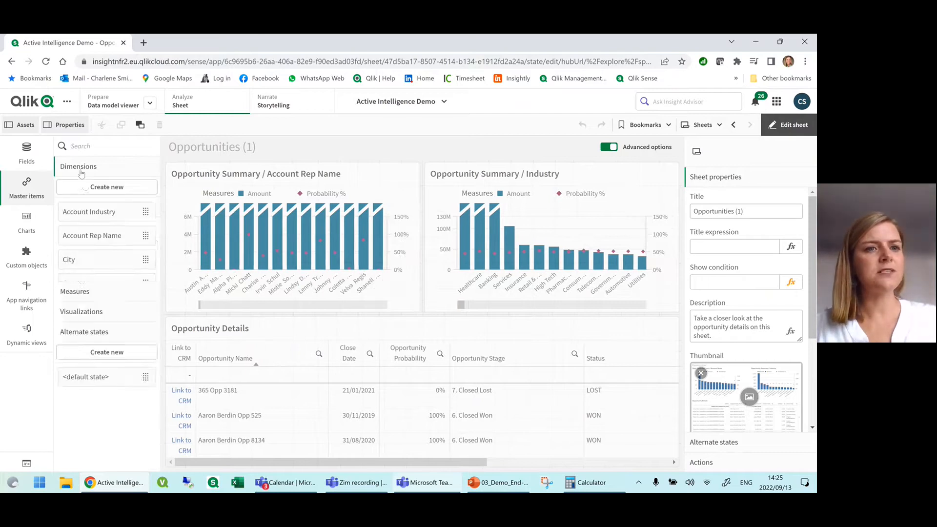
pyautogui.scroll(-1, 77, 377)
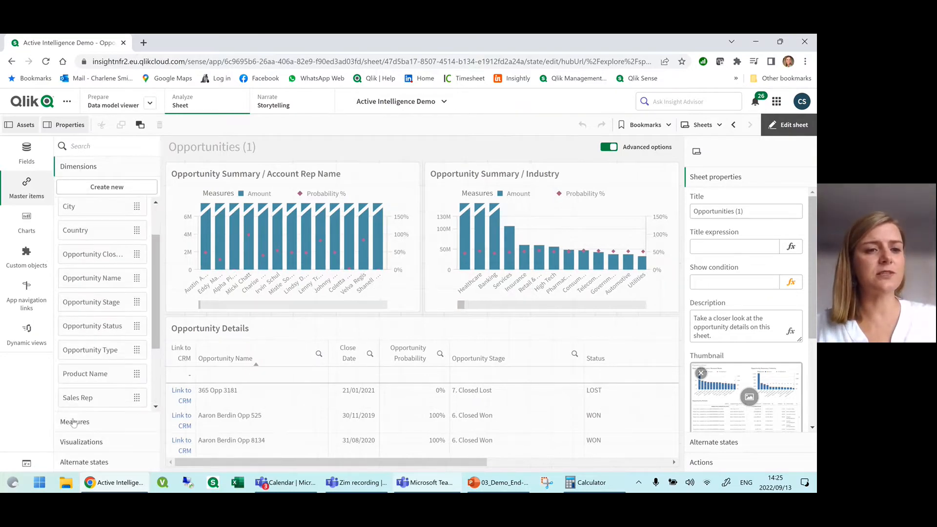
pyautogui.click(73, 422)
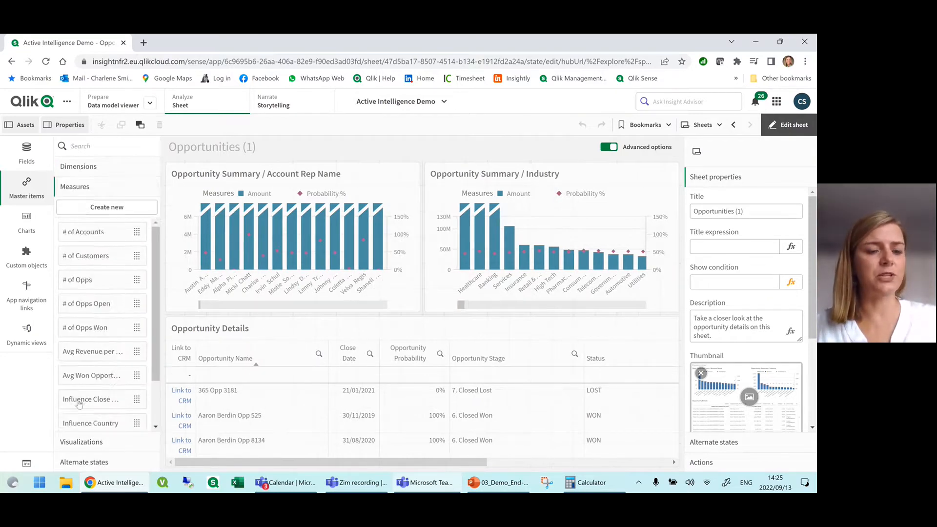
pyautogui.click(78, 258)
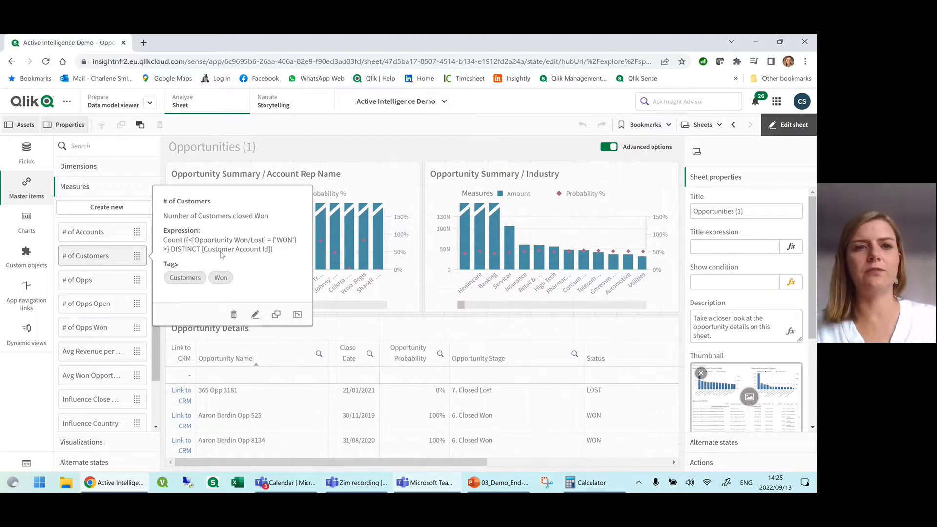
pyautogui.click(232, 136)
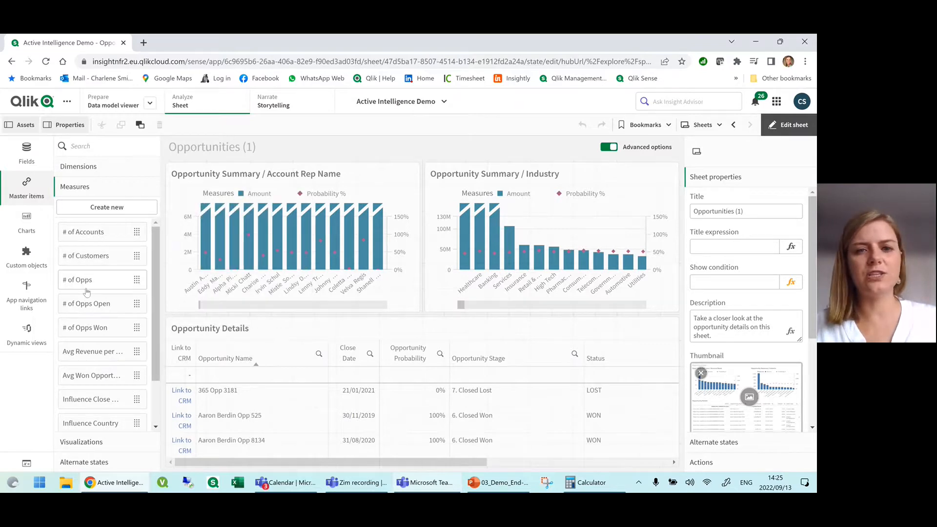
pyautogui.moveTo(79, 288); pyautogui.dragTo(359, 394)
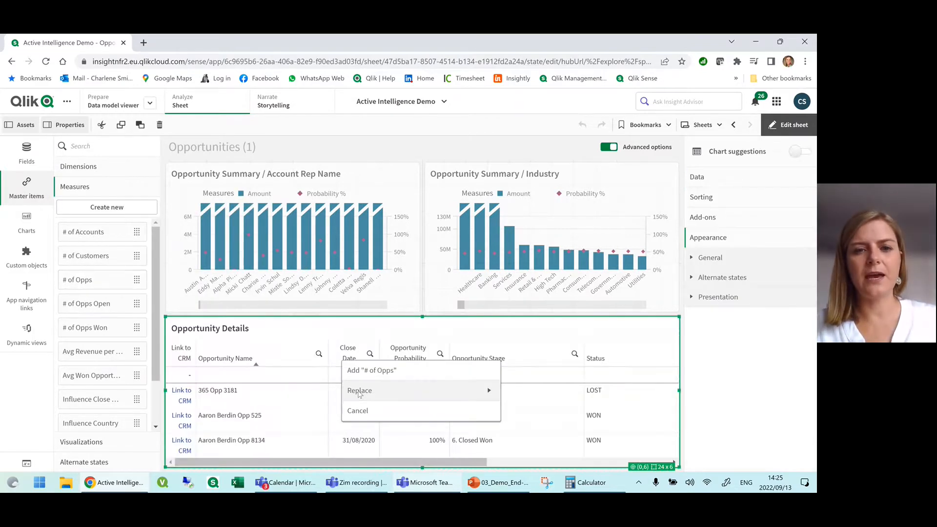
pyautogui.click(371, 371)
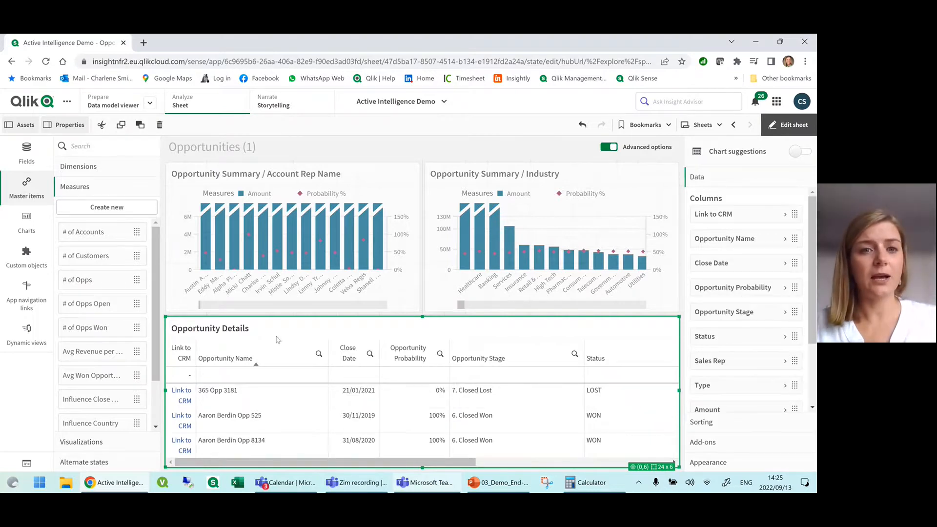
# Delete the Opportunity Summary / Account Rep Name chart and place an empty pie chart in its space
pyautogui.click(358, 185)
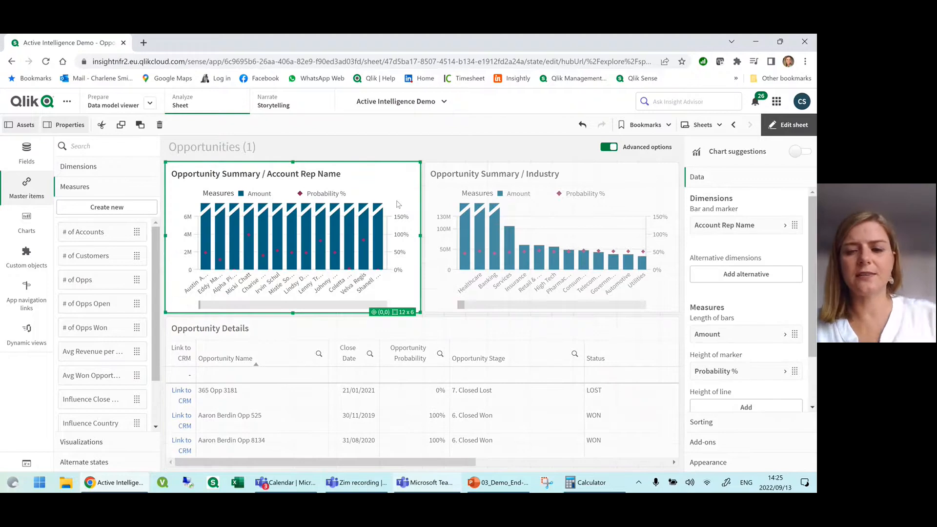
pyautogui.press('Delete')
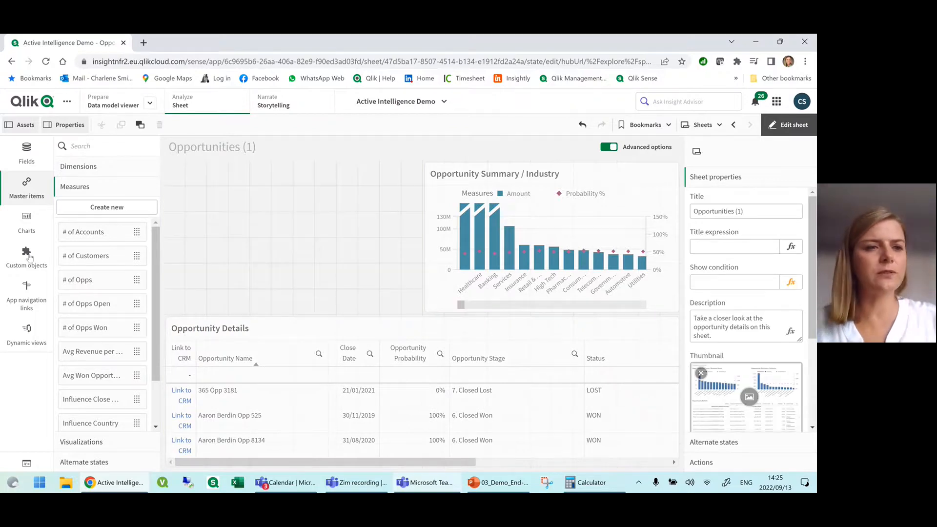
pyautogui.click(26, 225)
pyautogui.scroll(-5, 94, 342)
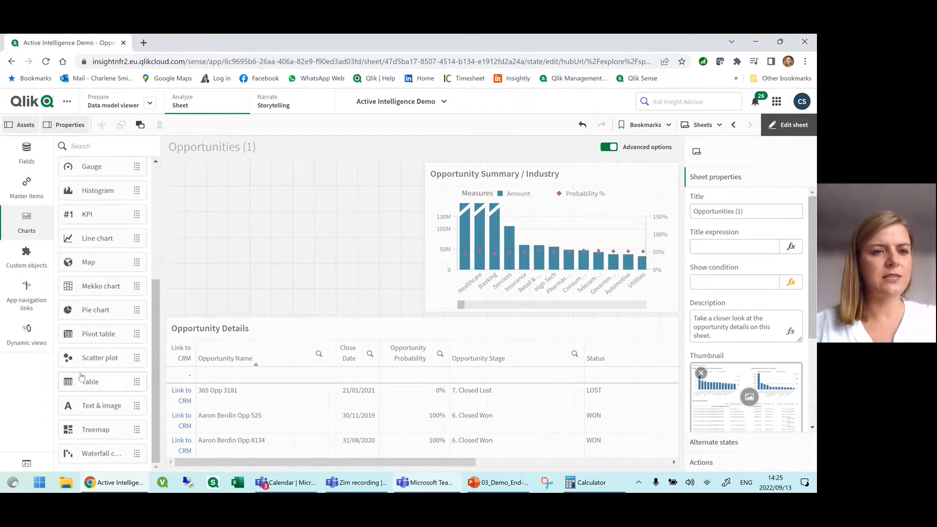
pyautogui.moveTo(91, 312); pyautogui.dragTo(275, 227)
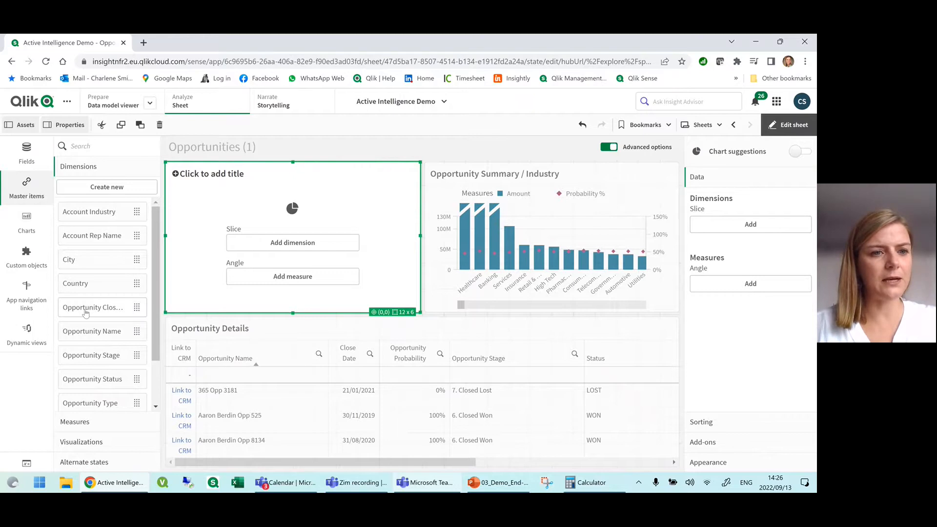
# Add the Country dimension and the # of Opps Won measure to the pie chart
pyautogui.moveTo(78, 290); pyautogui.dragTo(274, 234)
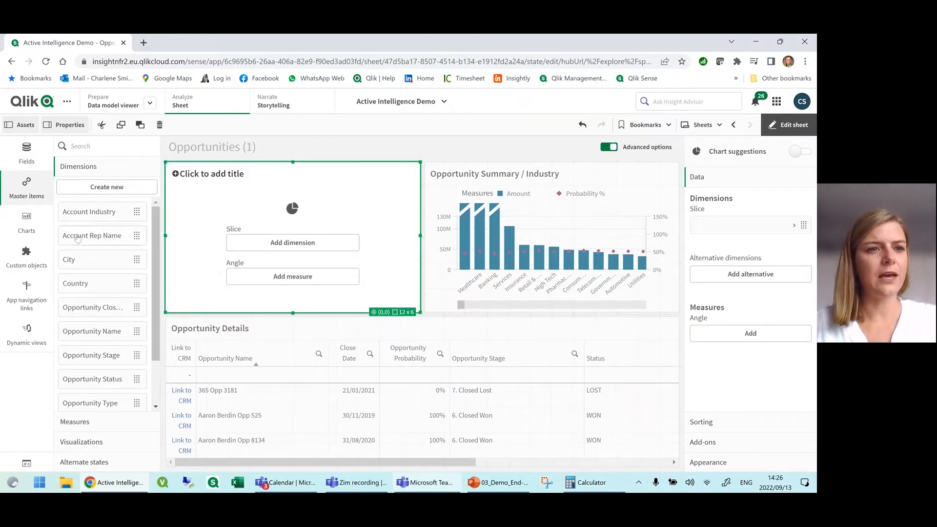
pyautogui.click(78, 423)
pyautogui.moveTo(111, 332); pyautogui.dragTo(257, 259)
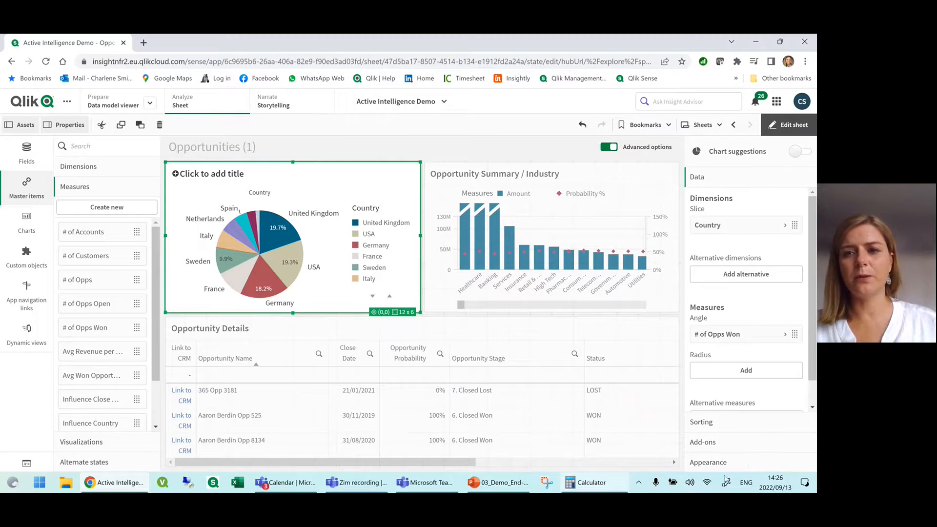
# Limit the pie chart's Country dimension to the top 5 values and exclude the Others slice
pyautogui.click(739, 227)
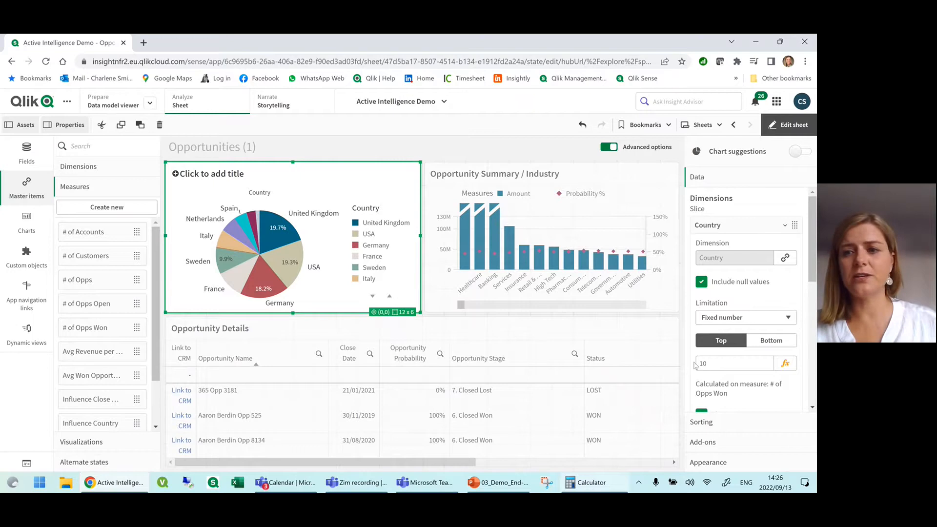
pyautogui.doubleClick(732, 369)
pyautogui.write('5')
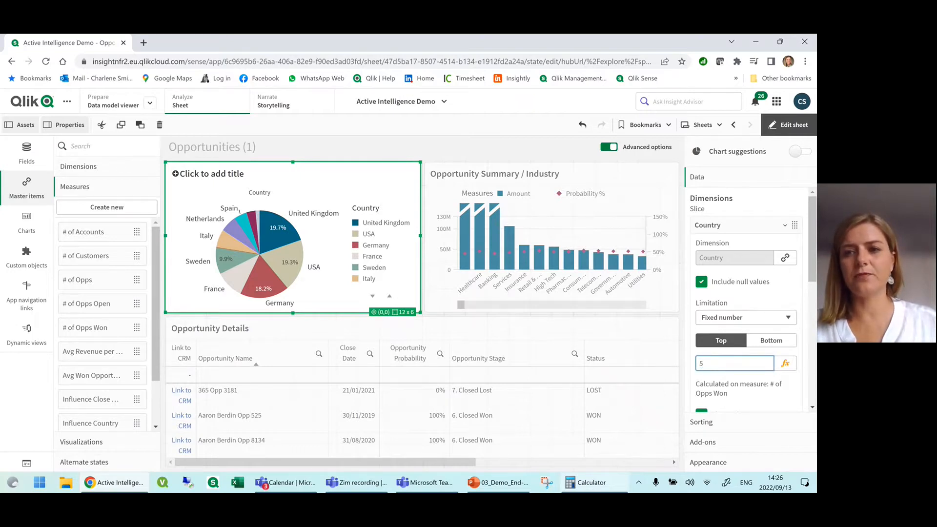
pyautogui.click(790, 294)
pyautogui.scroll(-1, 708, 370)
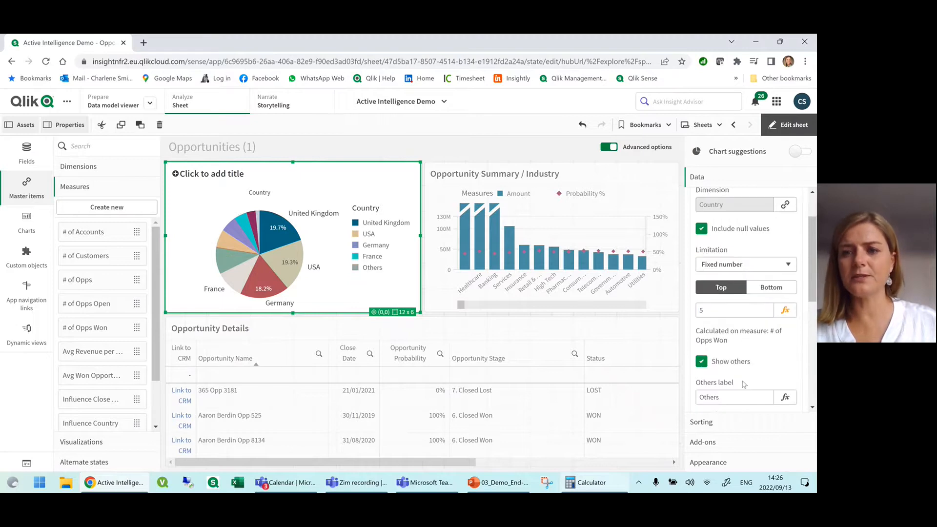
pyautogui.click(707, 367)
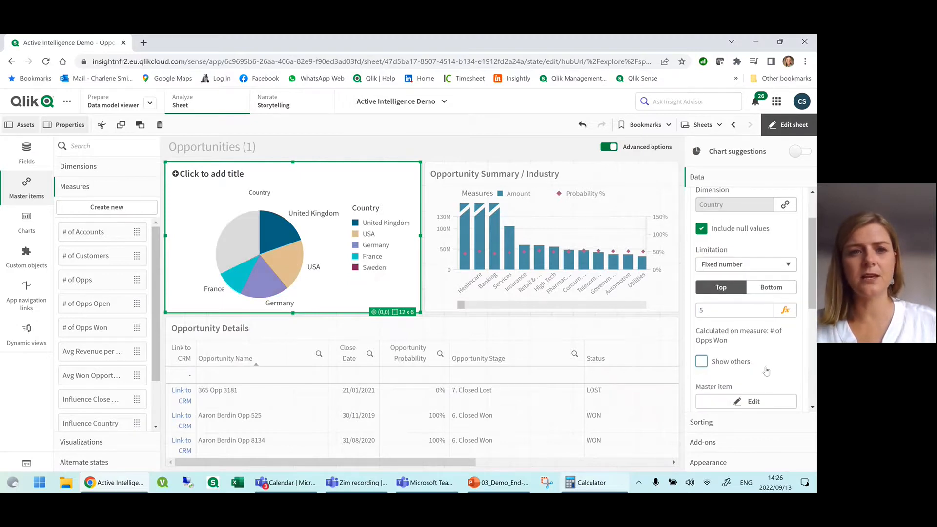
# Change the pie chart to the Donut shape and raise its corner radius to about a third of the range
pyautogui.scroll(-1, 768, 371)
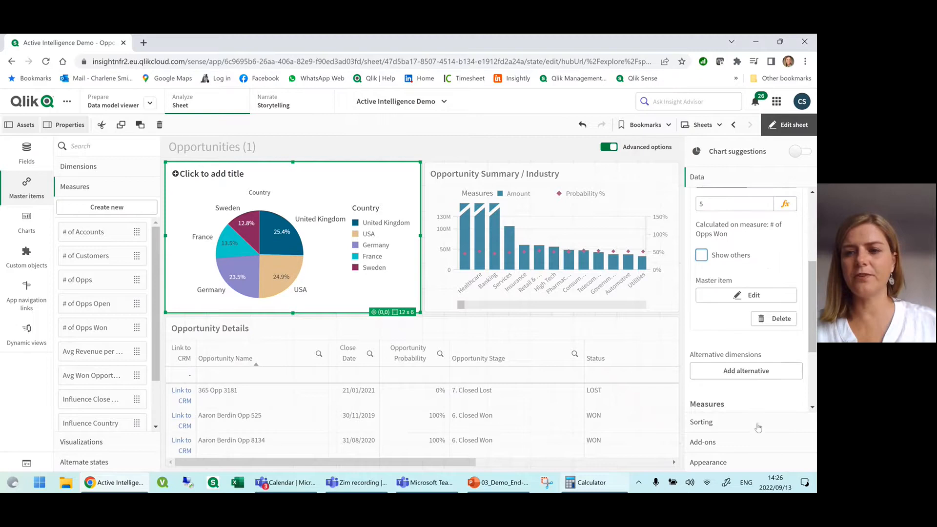
pyautogui.click(719, 462)
pyautogui.click(711, 301)
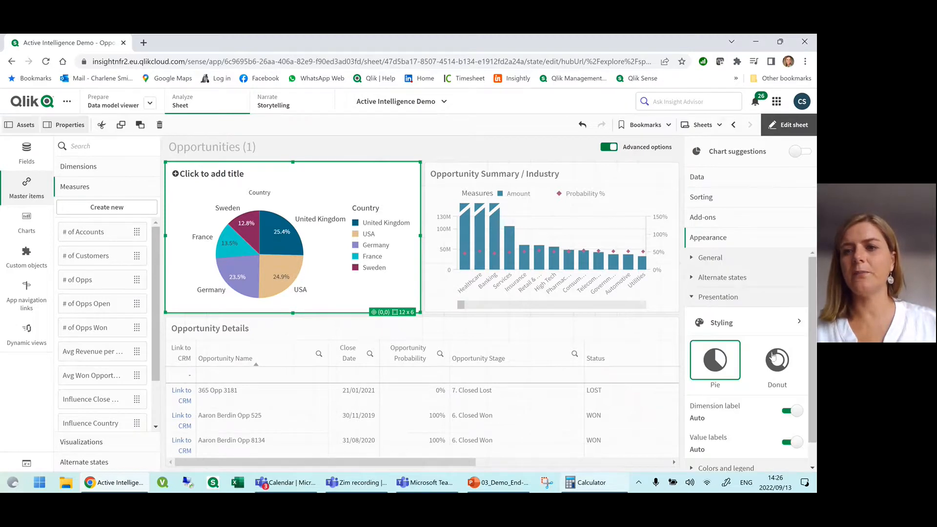
pyautogui.click(728, 324)
pyautogui.click(755, 170)
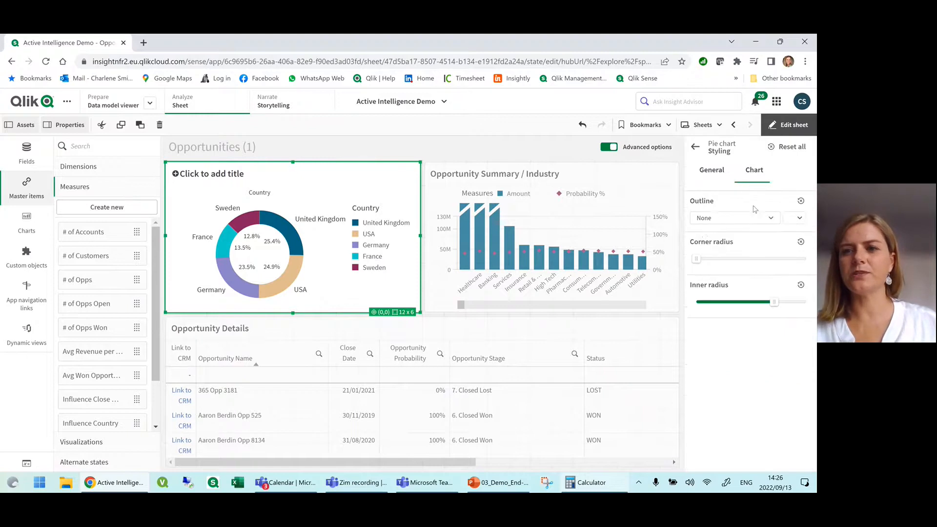
pyautogui.moveTo(697, 258); pyautogui.dragTo(731, 259)
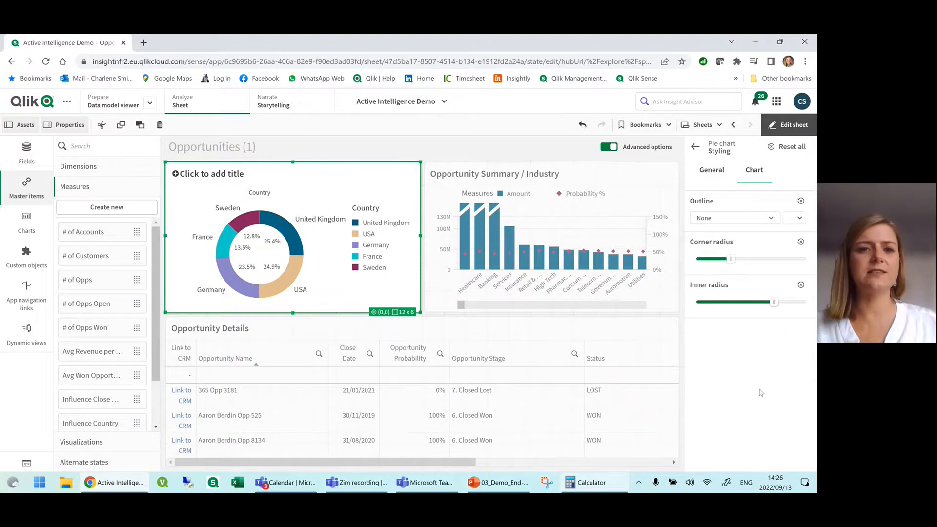
pyautogui.click(695, 148)
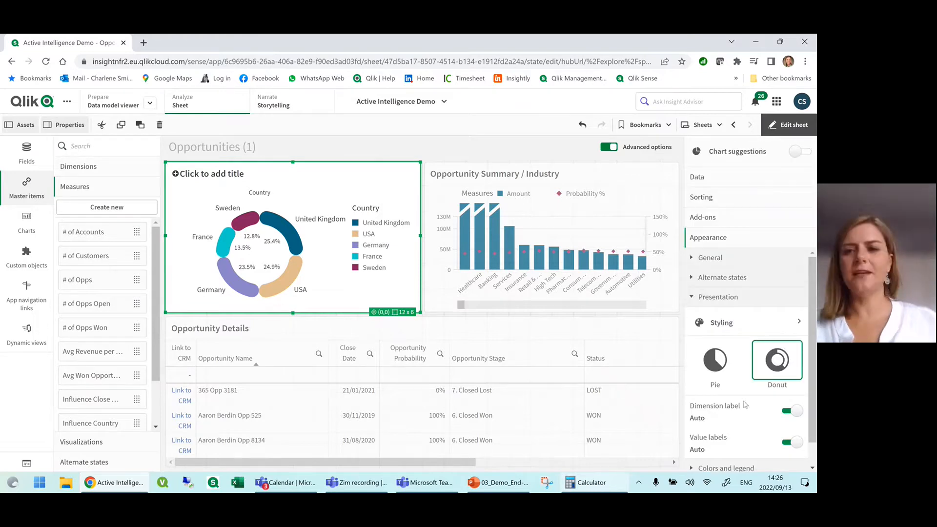
# Turn off the legend of the donut chart in its colors and legend settings
pyautogui.scroll(-1, 738, 439)
pyautogui.click(731, 442)
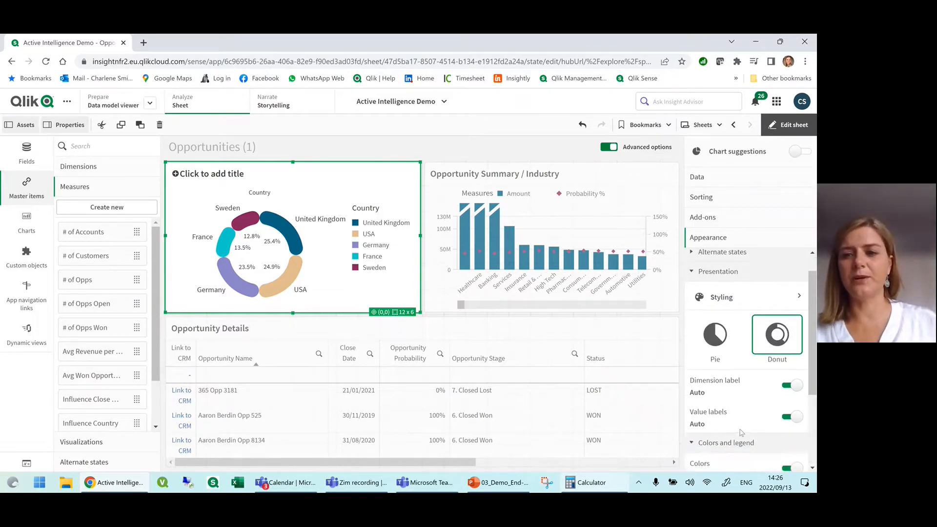
pyautogui.click(788, 377)
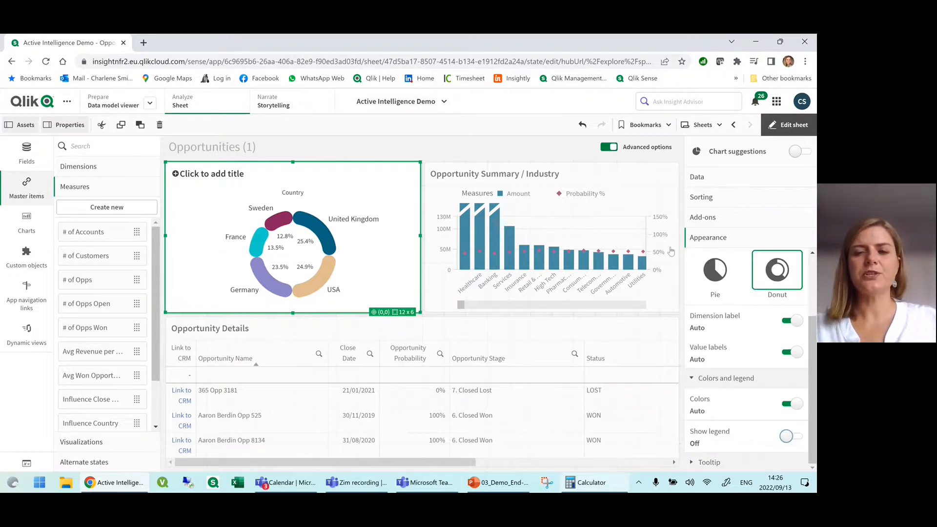
# Convert the Opportunity Summary / Industry combo chart to a table
pyautogui.click(558, 249)
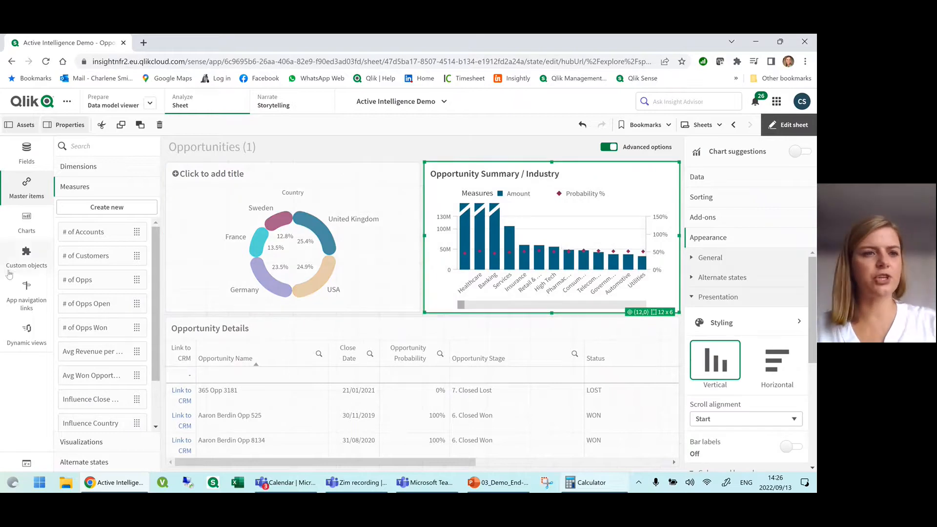
pyautogui.click(25, 229)
pyautogui.scroll(-3, 87, 418)
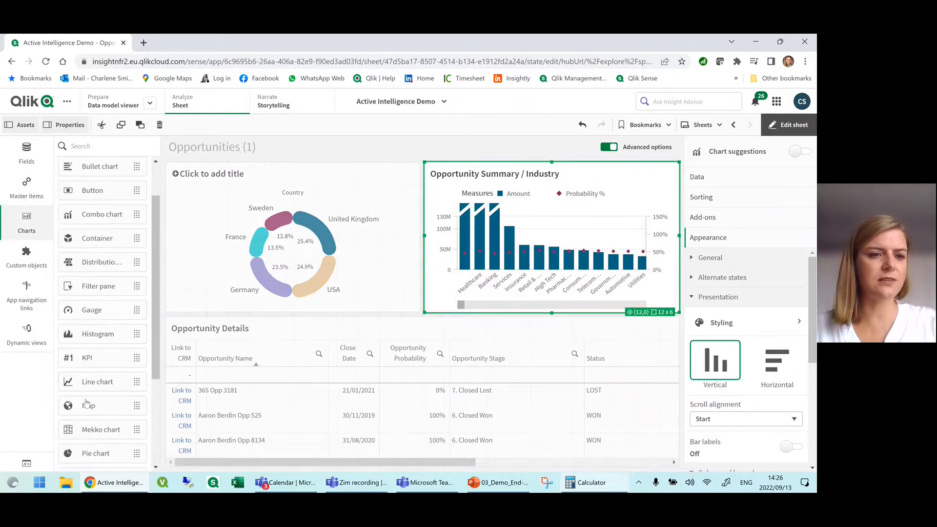
pyautogui.scroll(-3, 88, 418)
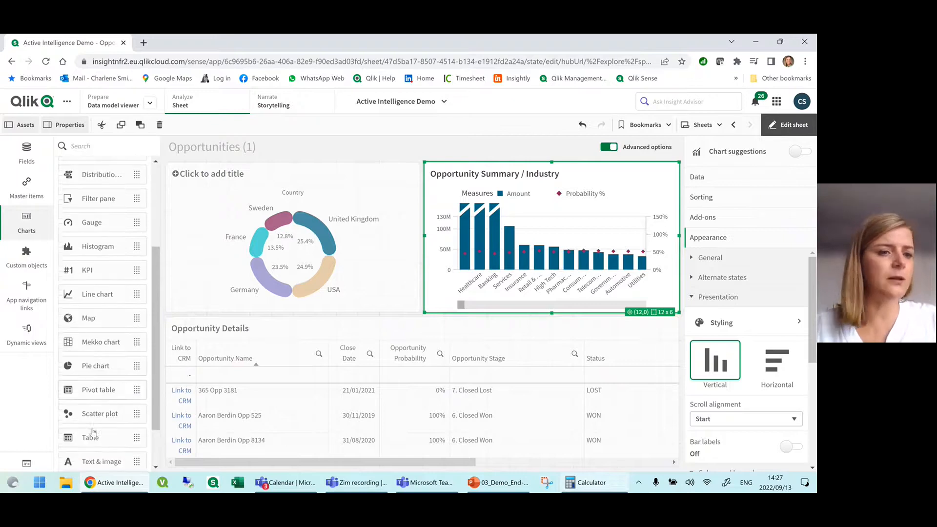
pyautogui.moveTo(92, 384); pyautogui.dragTo(569, 215)
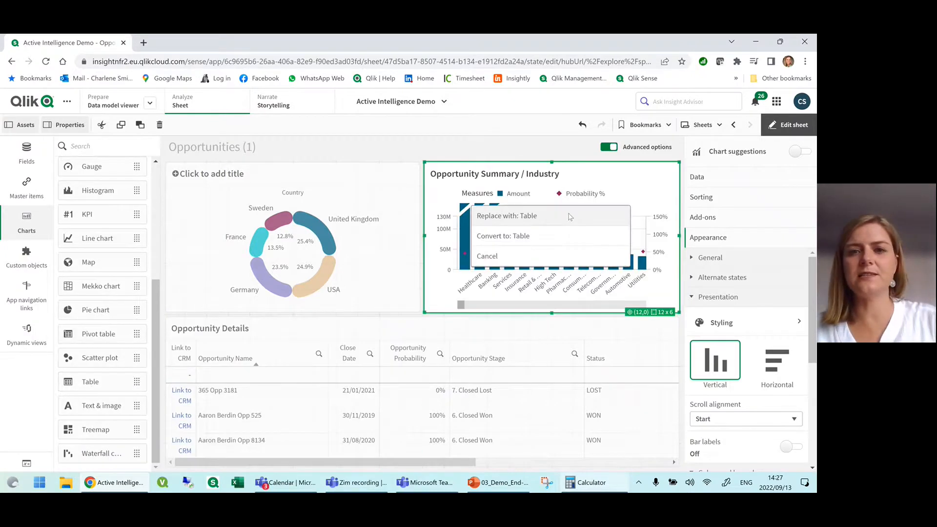
pyautogui.click(580, 256)
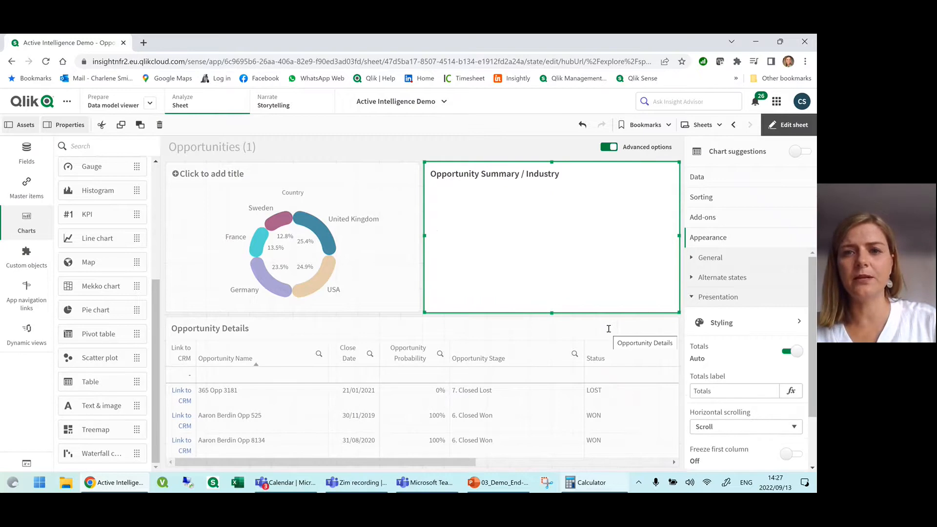
# Finish editing the sheet and test the donut chart by filtering to United Kingdom and clearing that selection
pyautogui.click(796, 125)
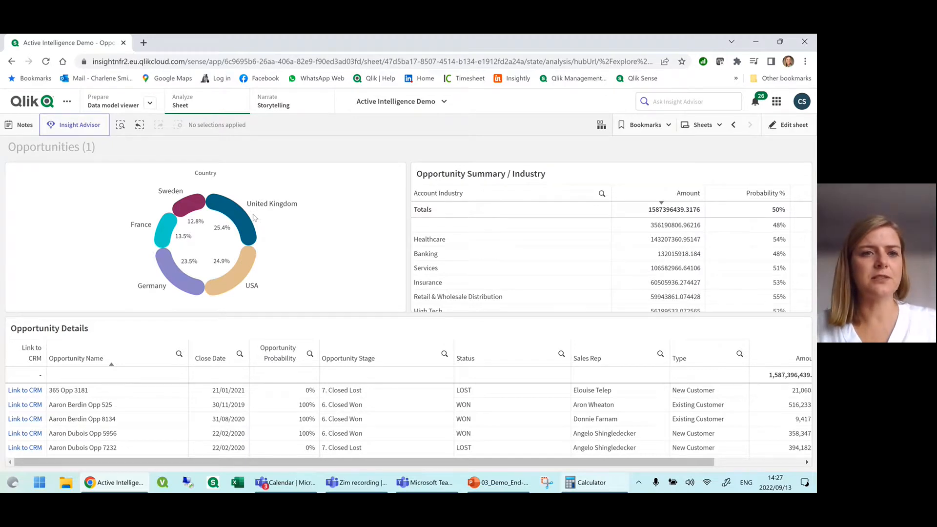
pyautogui.click(239, 220)
pyautogui.click(388, 148)
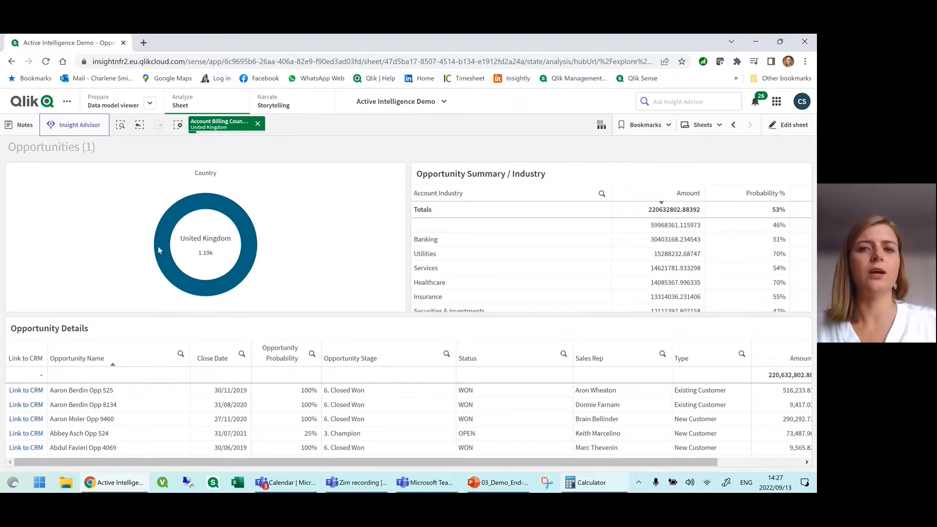
pyautogui.click(259, 125)
# Create a new personal sheet with the default title My new sheet and open it for editing
pyautogui.click(710, 125)
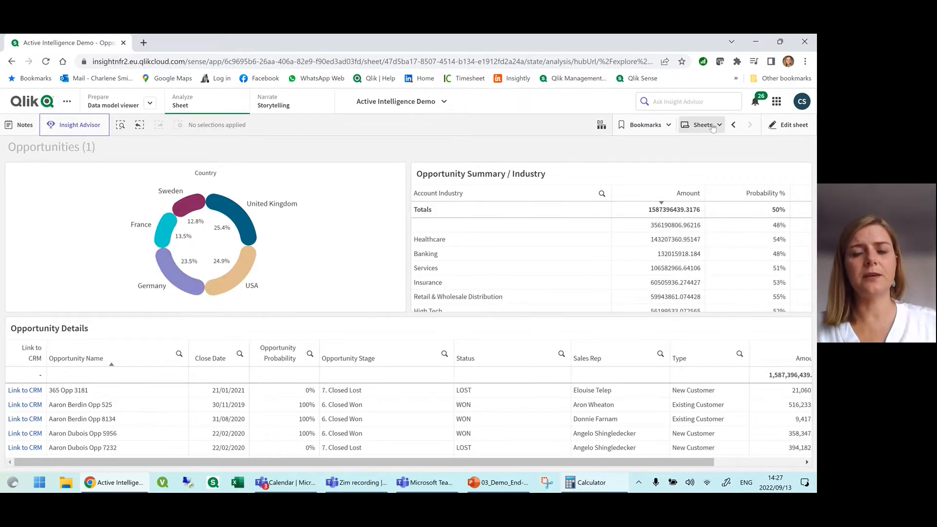
pyautogui.scroll(-1, 494, 306)
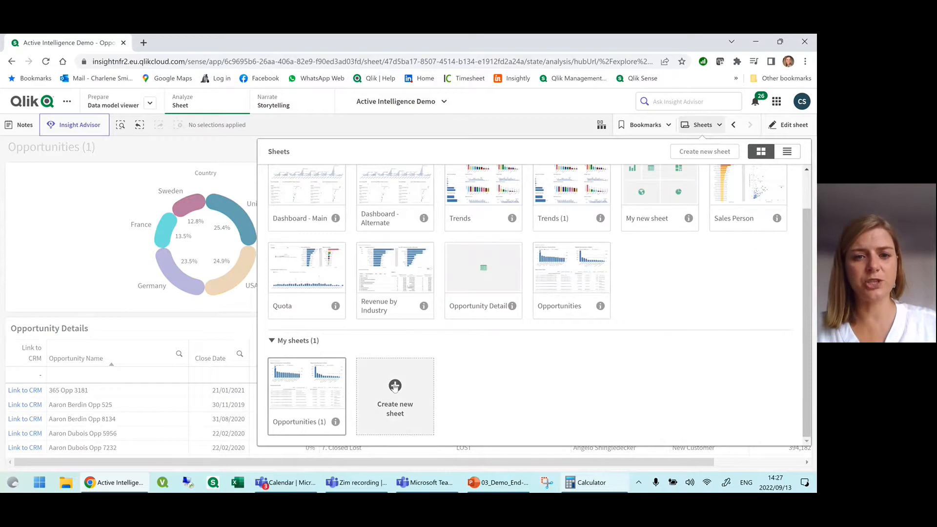
pyautogui.click(396, 387)
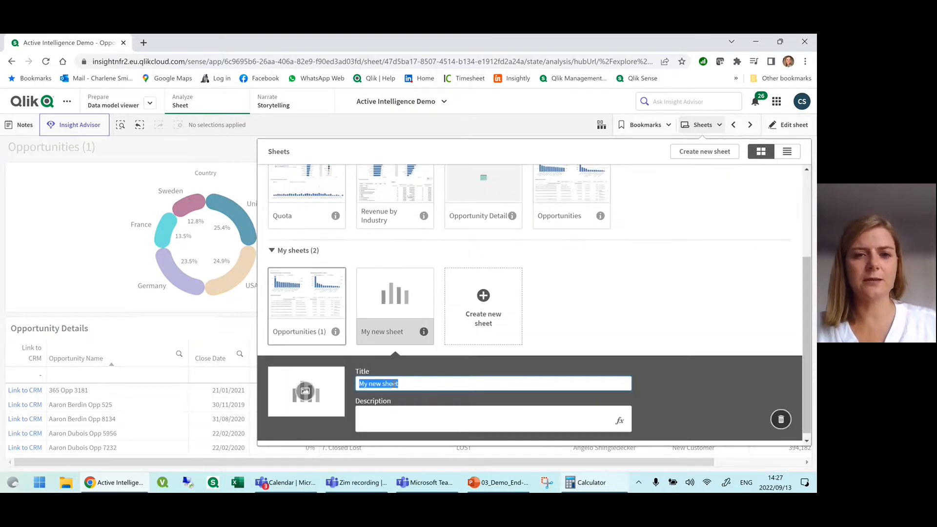
pyautogui.click(394, 326)
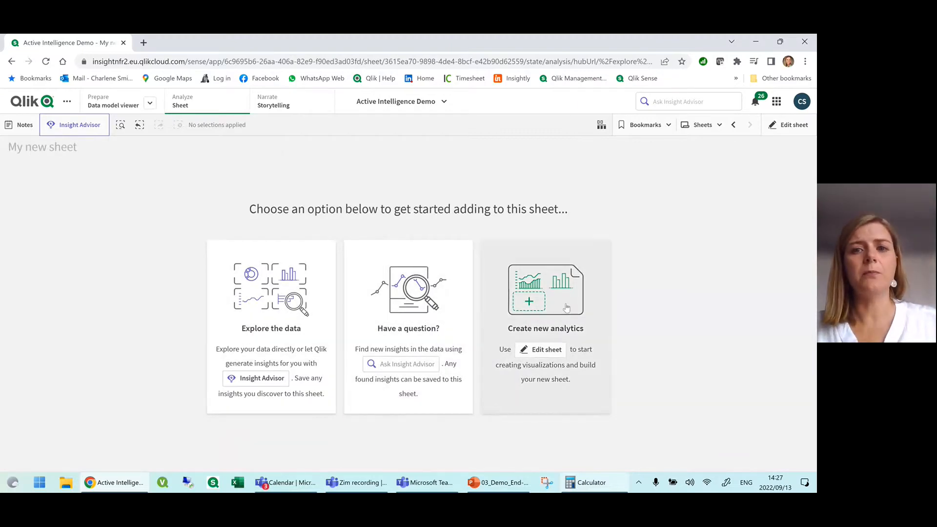
pyautogui.click(564, 308)
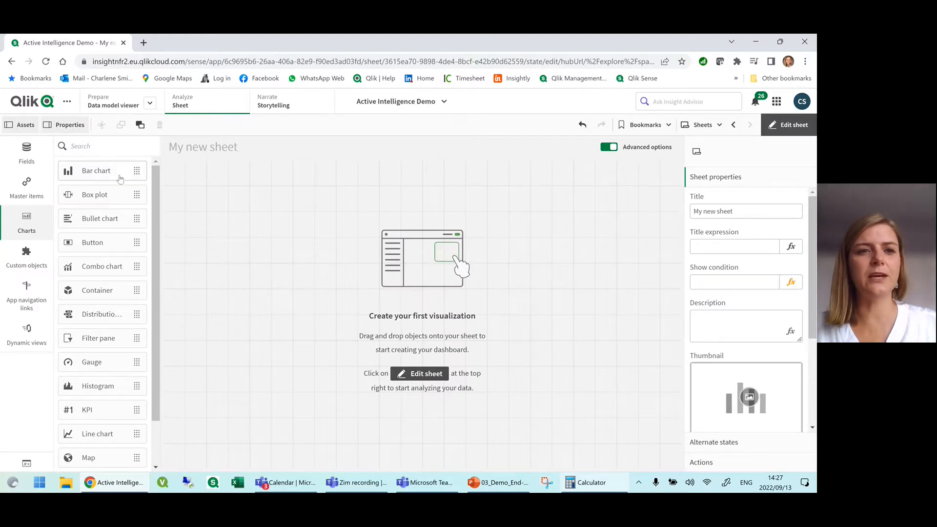
# Add a bar chart to the sheet with the master dimension Opportunity Type and the master measure # of Customers
pyautogui.moveTo(106, 176); pyautogui.dragTo(260, 223)
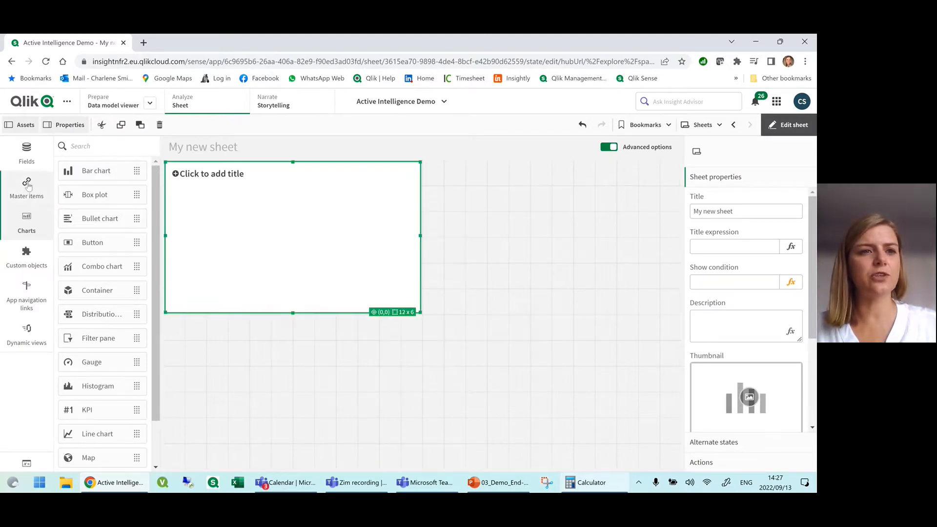
pyautogui.click(51, 187)
pyautogui.scroll(-3, 88, 378)
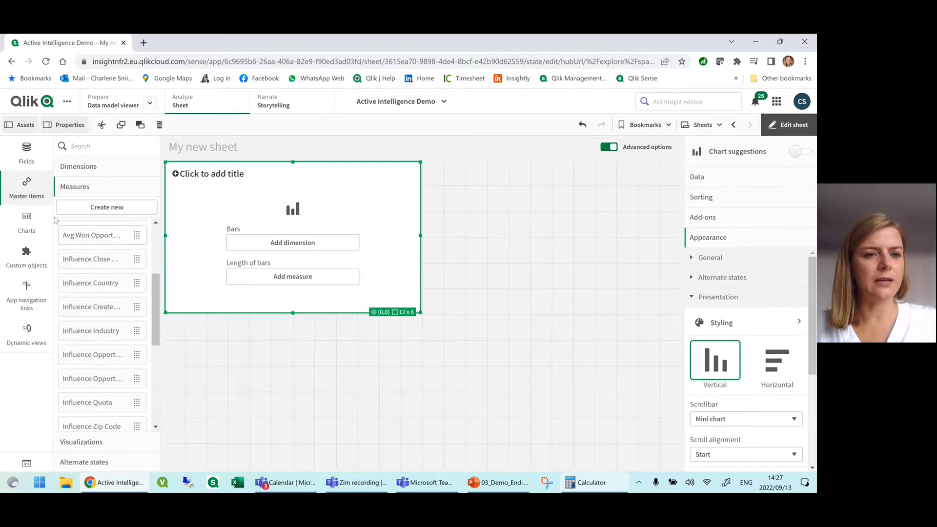
pyautogui.click(98, 166)
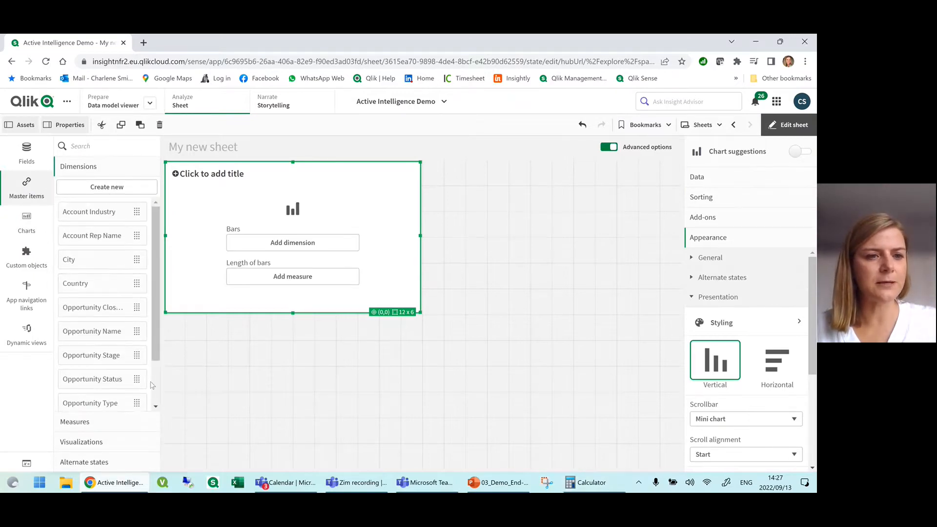
pyautogui.scroll(-5, 81, 341)
pyautogui.scroll(2, 112, 341)
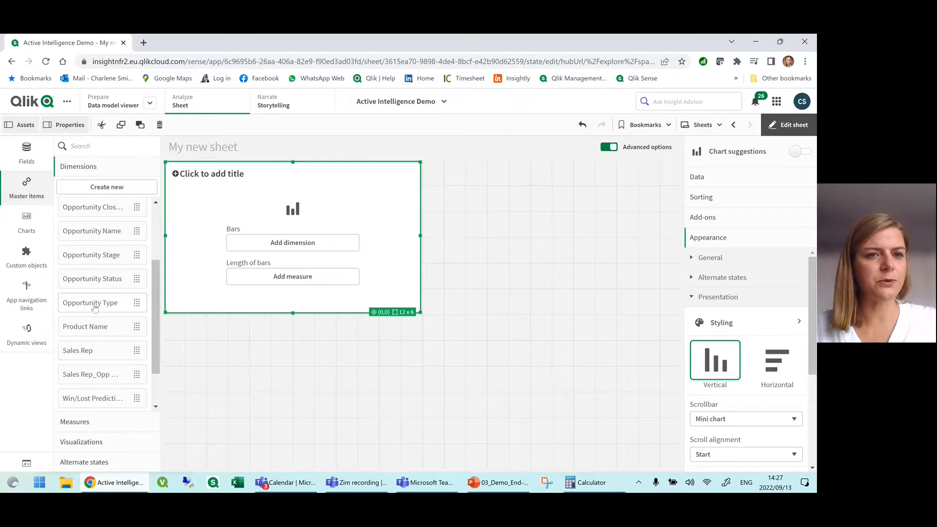
pyautogui.moveTo(105, 303); pyautogui.dragTo(115, 225)
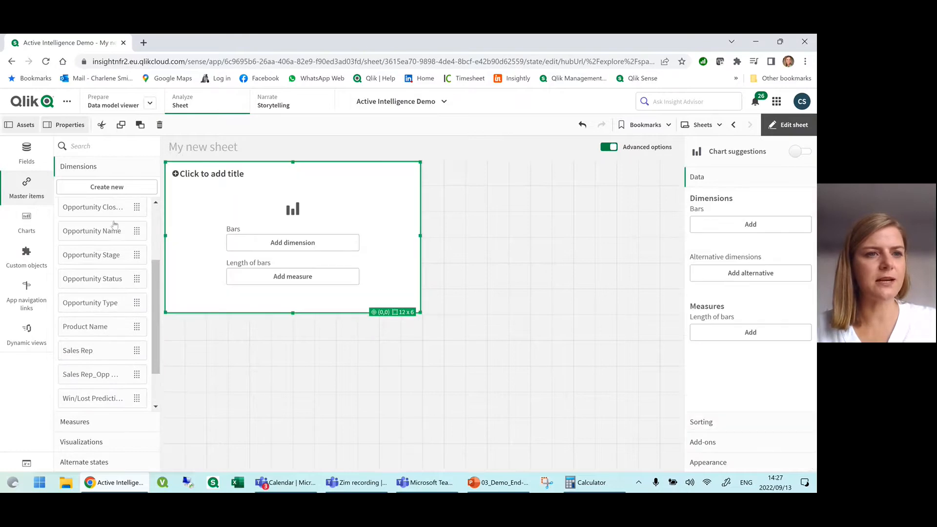
pyautogui.click(78, 422)
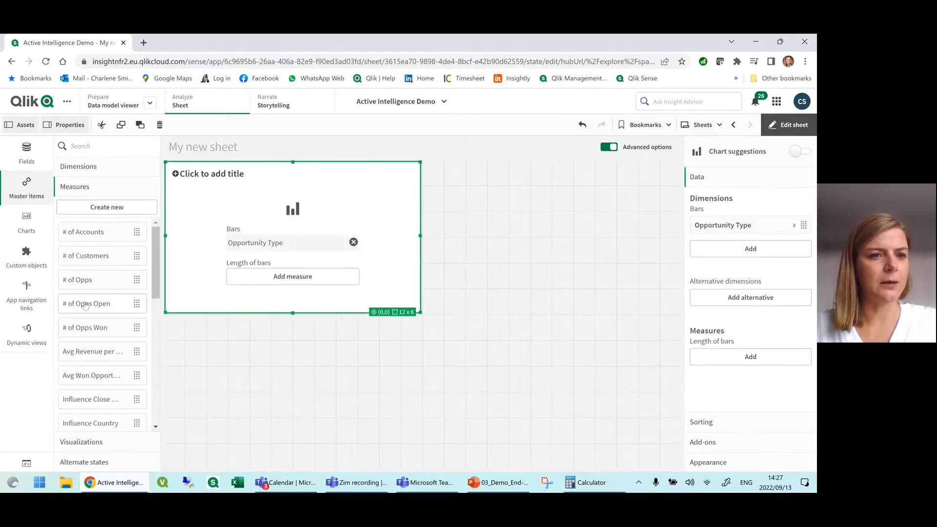
pyautogui.moveTo(121, 258); pyautogui.dragTo(255, 236)
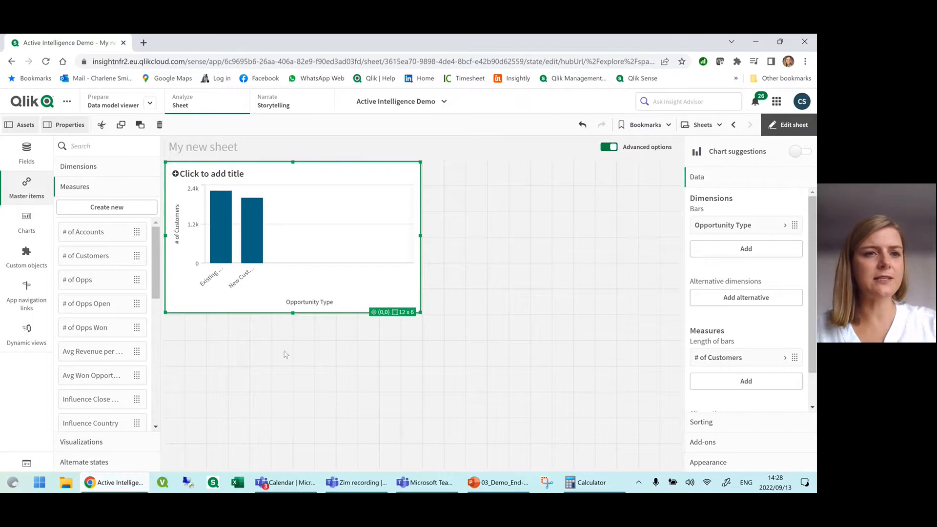
# Add a map below the bar chart and place the Country master dimension on it as a point layer
pyautogui.click(45, 233)
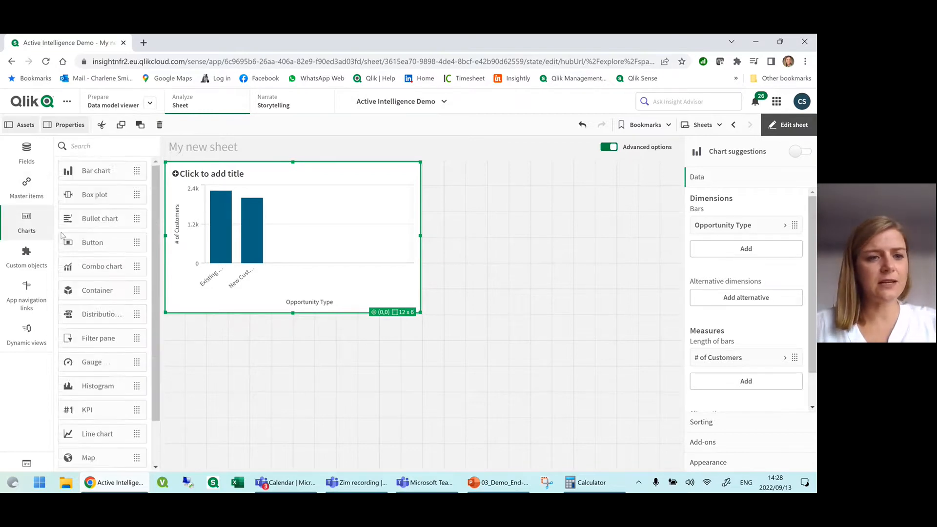
pyautogui.scroll(-3, 98, 293)
pyautogui.moveTo(89, 300); pyautogui.dragTo(320, 387)
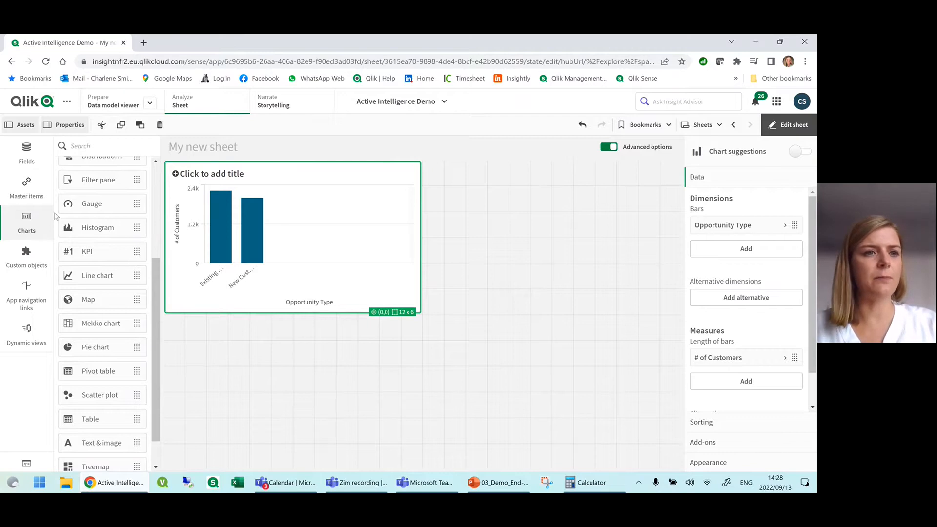
pyautogui.click(26, 186)
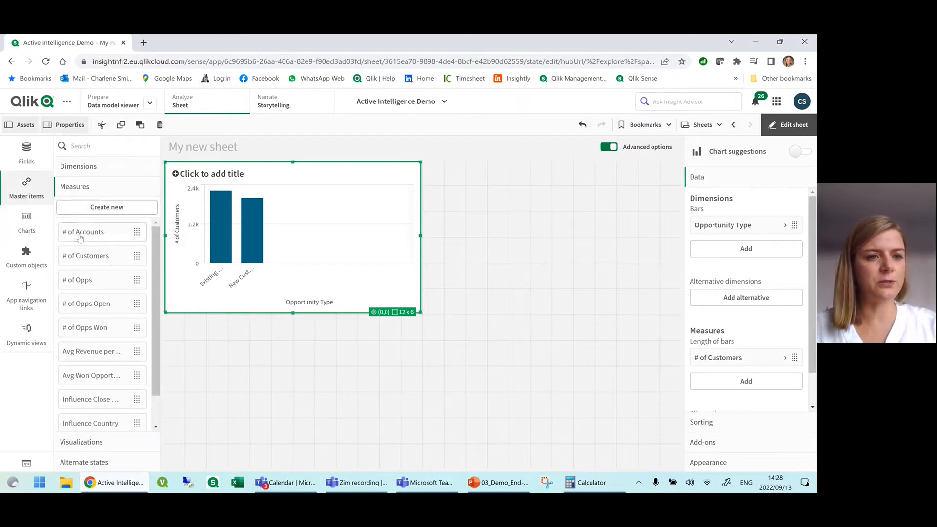
pyautogui.click(78, 166)
pyautogui.moveTo(83, 284); pyautogui.dragTo(274, 385)
pyautogui.click(263, 381)
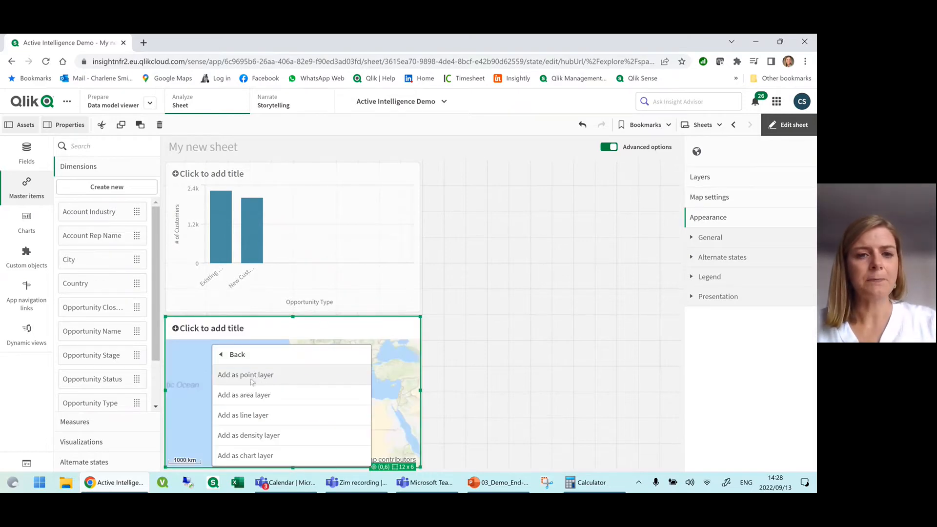
pyautogui.click(240, 376)
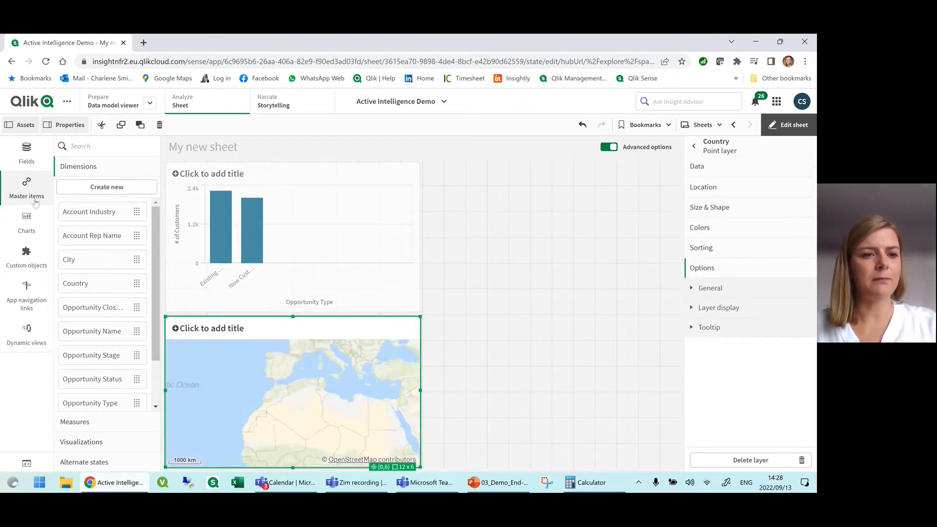
# Size the map's Country points by the master measure # of Opps Won
pyautogui.click(70, 422)
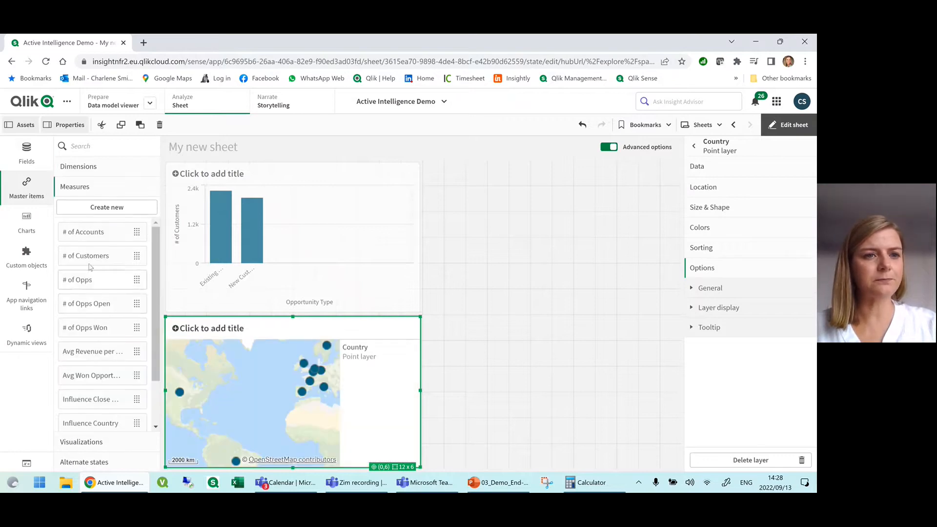
pyautogui.moveTo(76, 334); pyautogui.dragTo(256, 383)
pyautogui.click(252, 383)
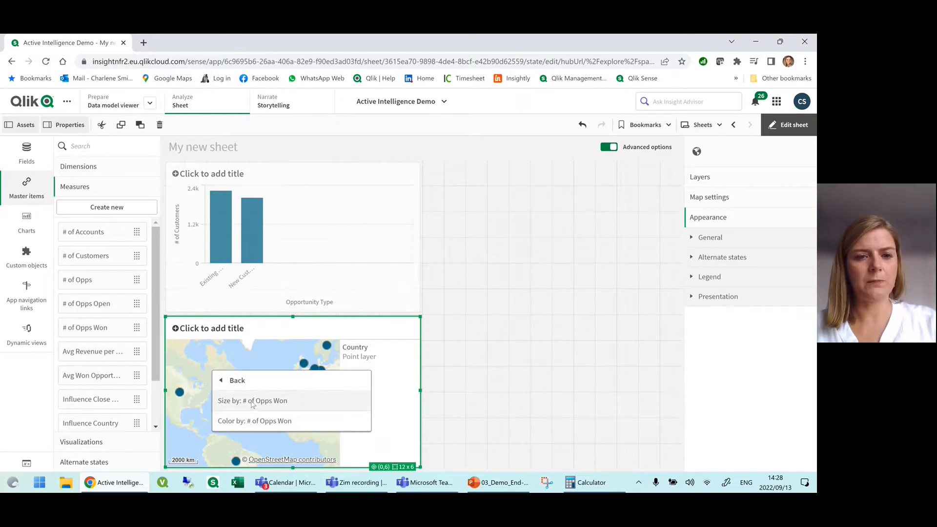
pyautogui.click(253, 402)
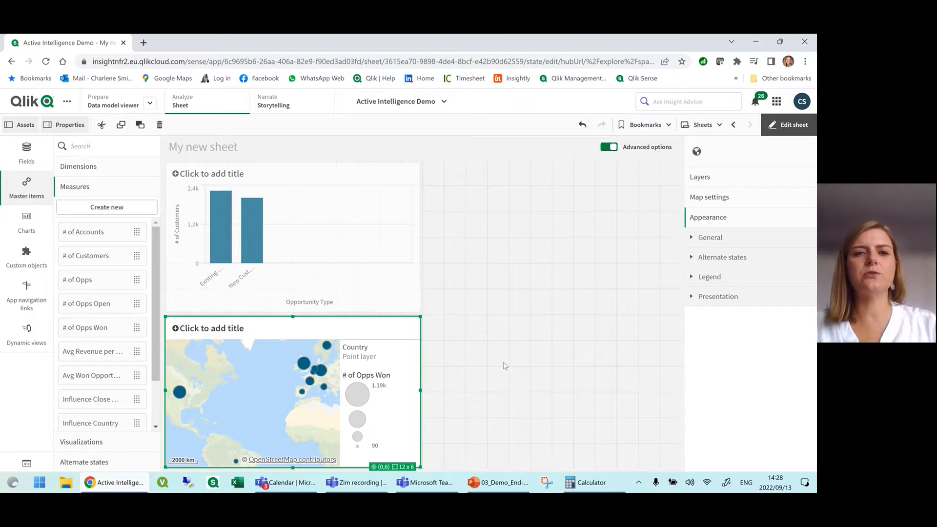
# Finish editing the sheet and filter it to New Customer through the bar chart
pyautogui.click(788, 126)
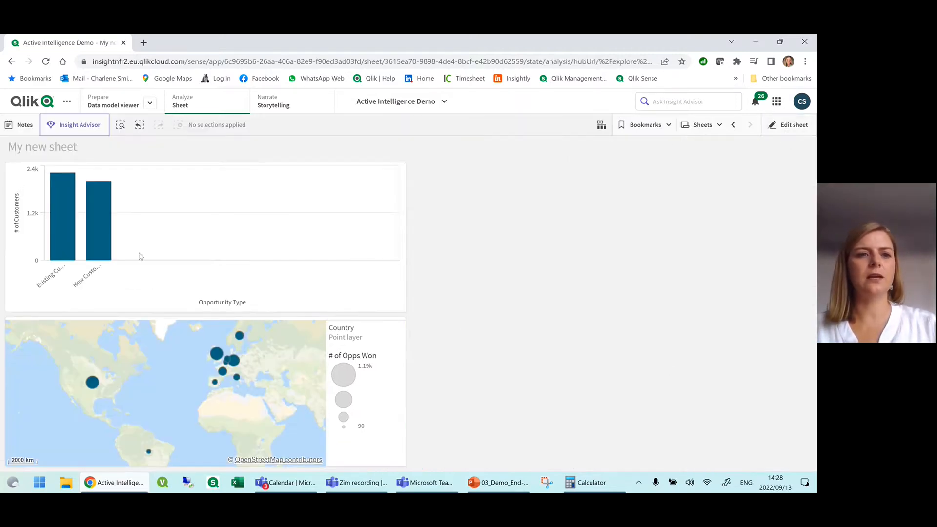
pyautogui.click(88, 245)
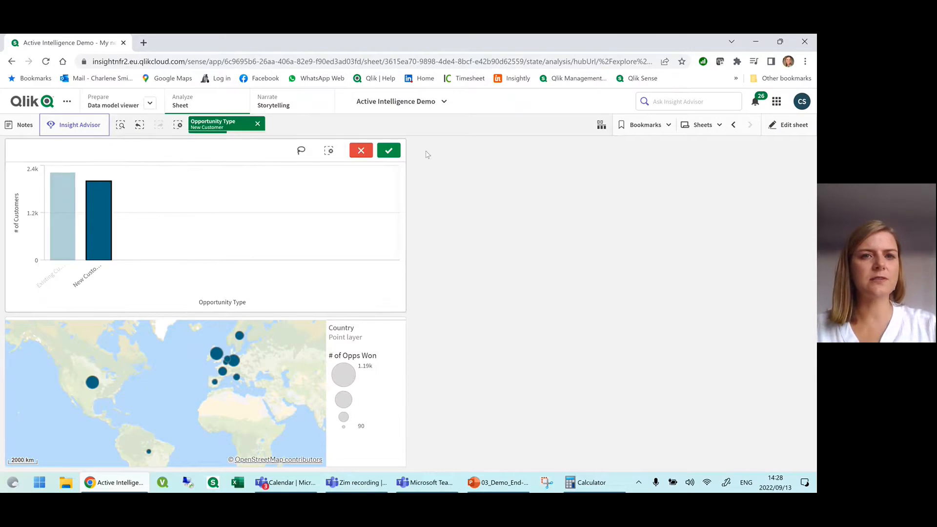
pyautogui.click(389, 152)
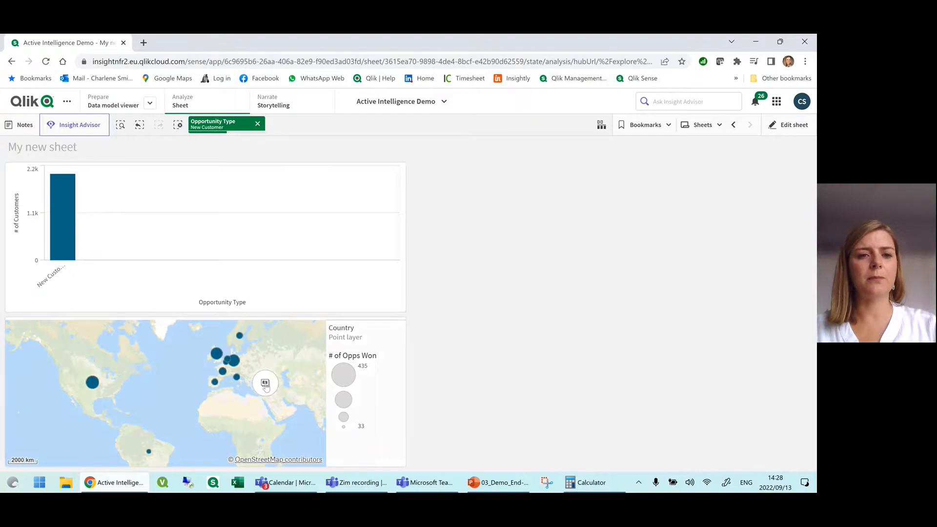
# Expand the map to full view, lasso the cluster of European country points and confirm the selection
pyautogui.click(265, 383)
pyautogui.click(232, 357)
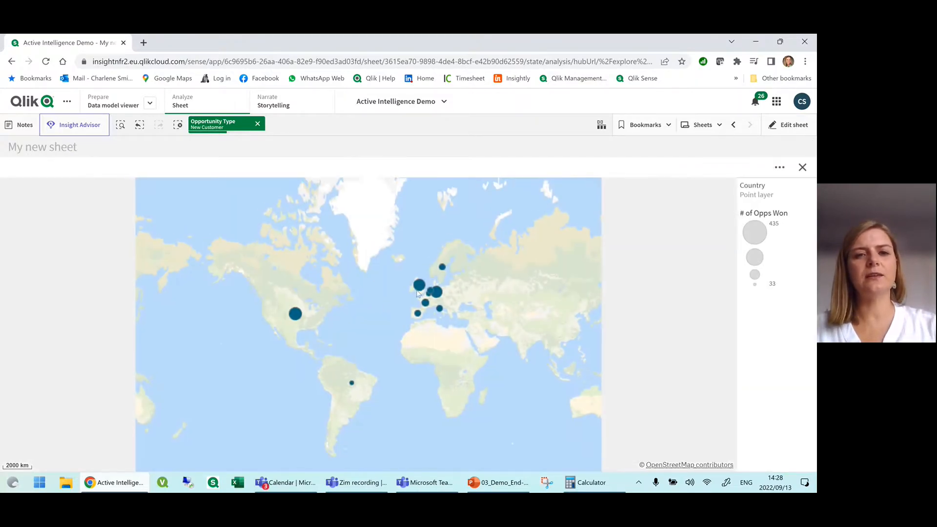
pyautogui.click(436, 335)
pyautogui.click(680, 146)
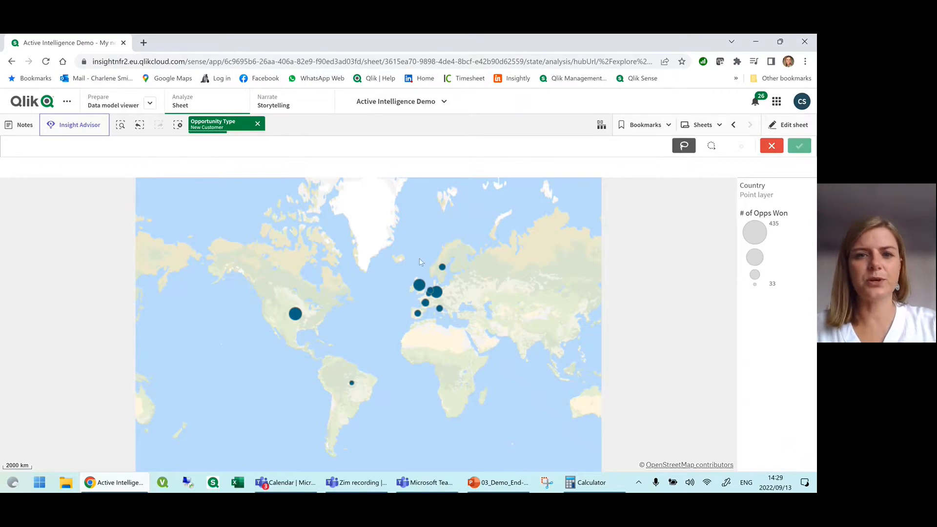
pyautogui.moveTo(414, 259)
pyautogui.mouseDown()
pyautogui.moveTo(389, 289)
pyautogui.moveTo(461, 300)
pyautogui.moveTo(413, 260)
pyautogui.mouseUp()
pyautogui.click(799, 145)
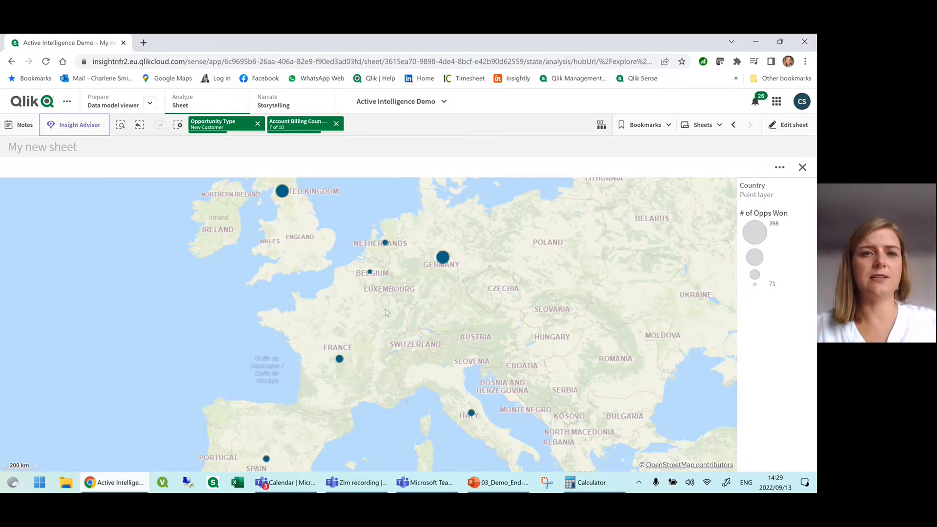
# Switch to the public Trends sheet and clear all active selections
pyautogui.click(705, 125)
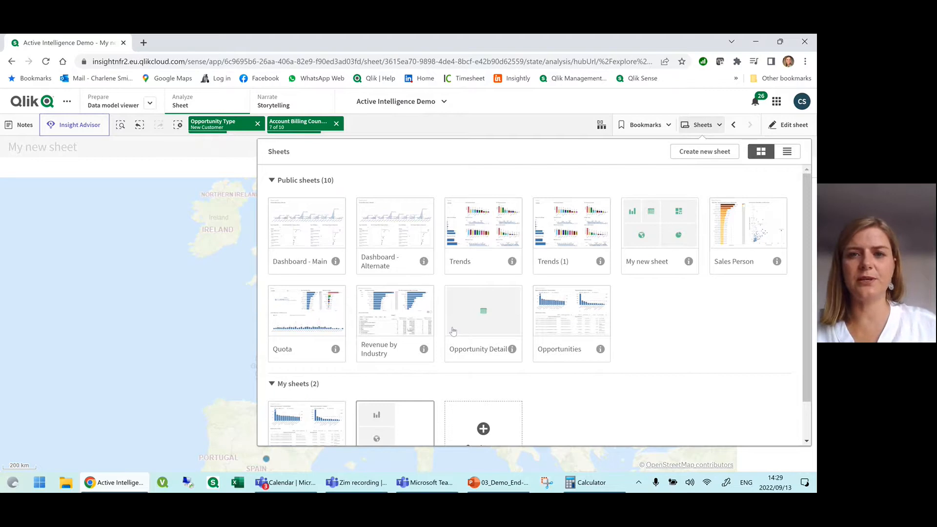
pyautogui.click(483, 225)
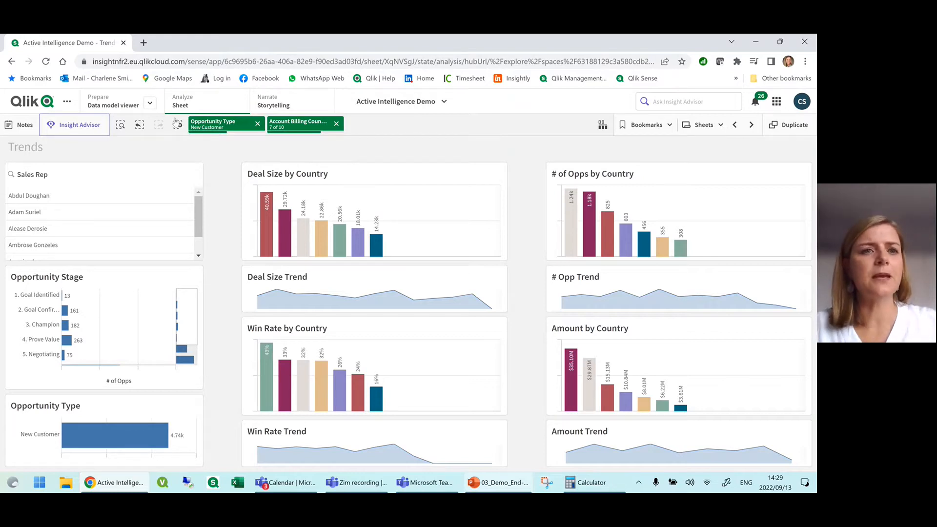
pyautogui.click(178, 125)
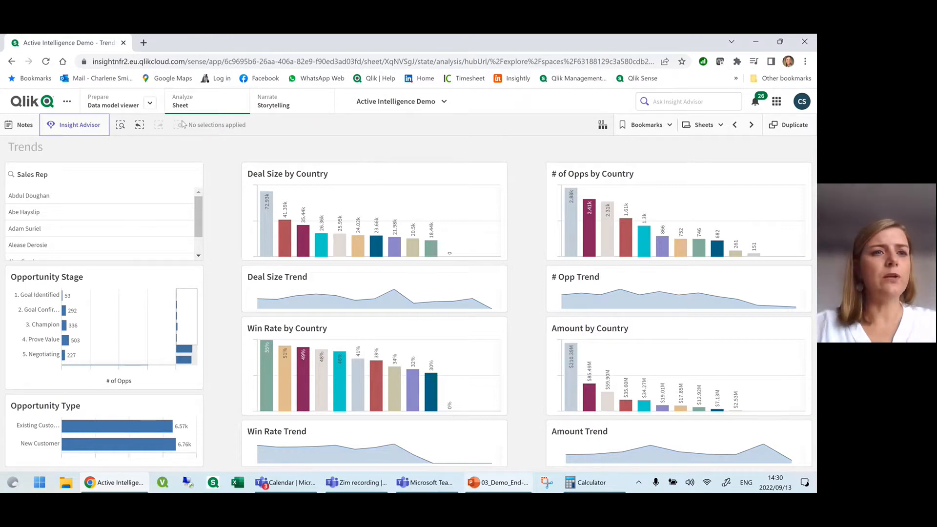
# Open Insight Advisor, generate an auto-analysis for the master measure # of Customers and review the suggested charts
pyautogui.click(70, 128)
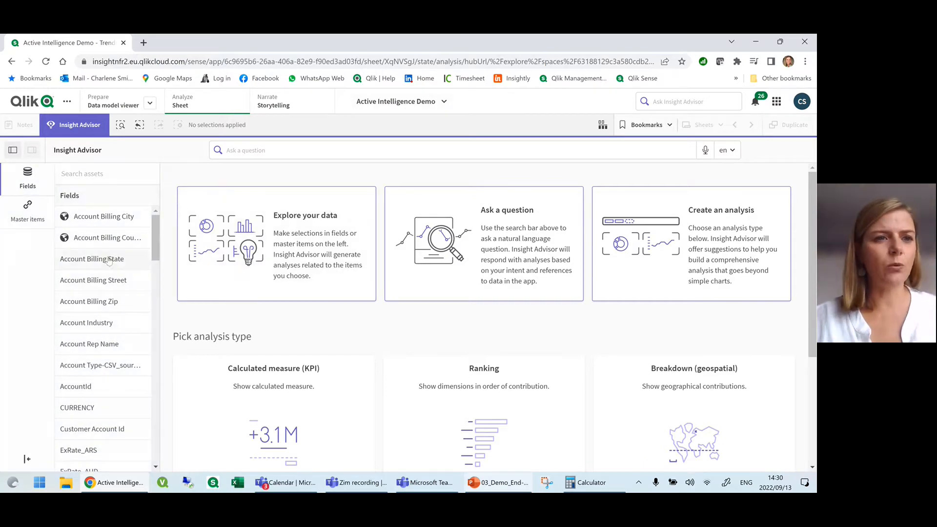
pyautogui.click(26, 207)
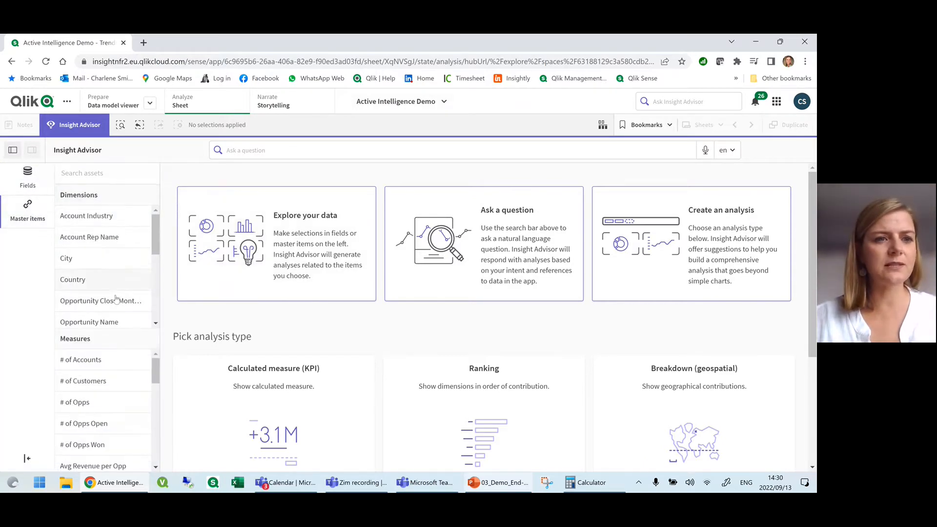
pyautogui.click(71, 285)
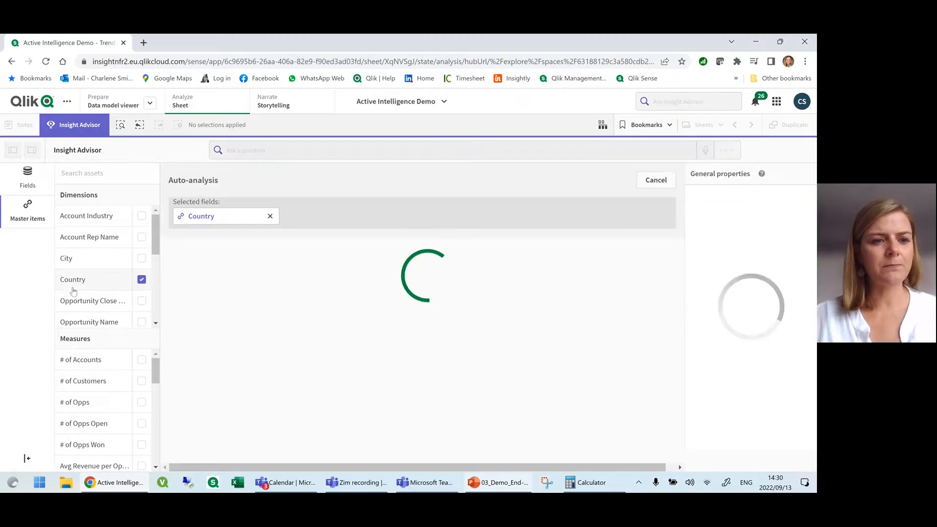
pyautogui.click(102, 382)
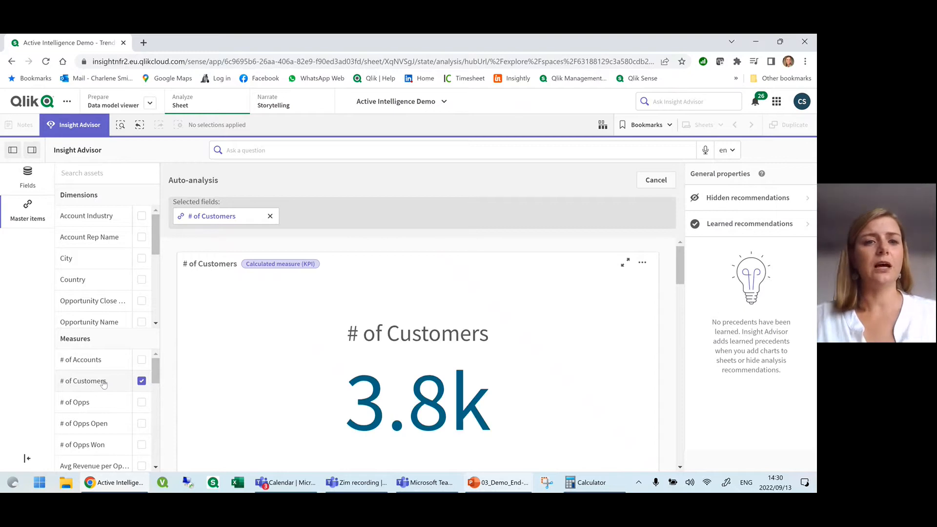
pyautogui.scroll(-5, 364, 378)
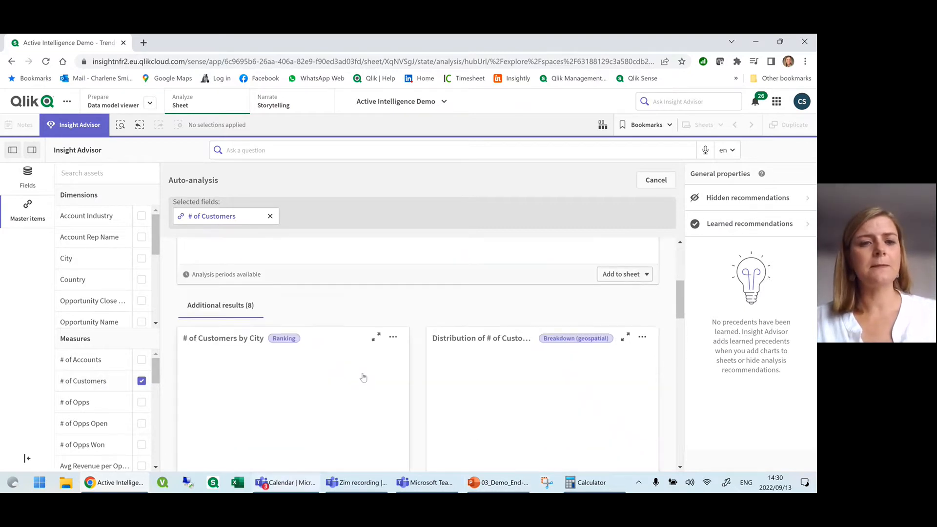
pyautogui.scroll(-3, 545, 363)
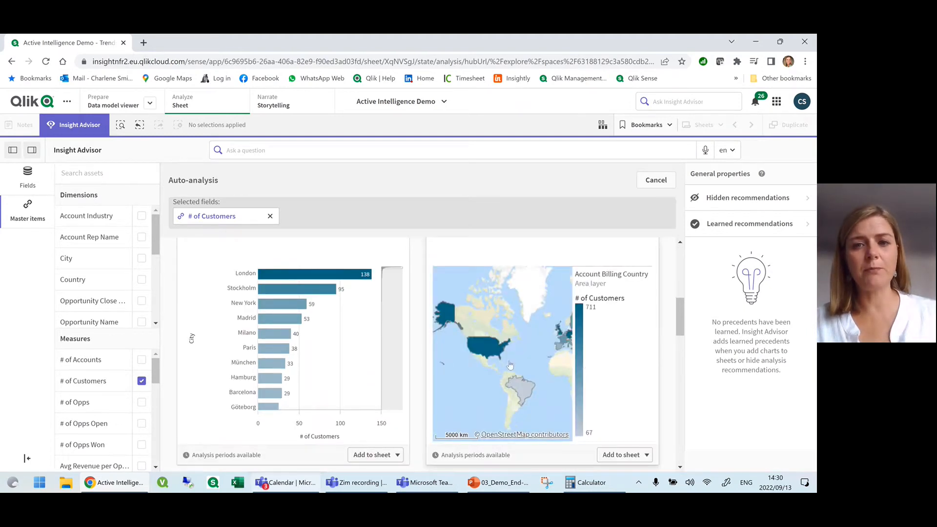
pyautogui.scroll(-3, 649, 347)
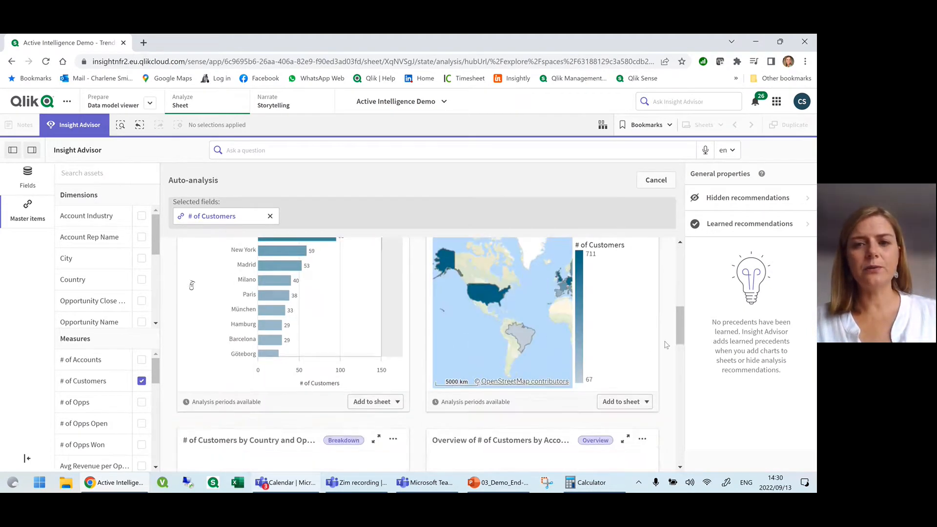
pyautogui.scroll(-2, 665, 362)
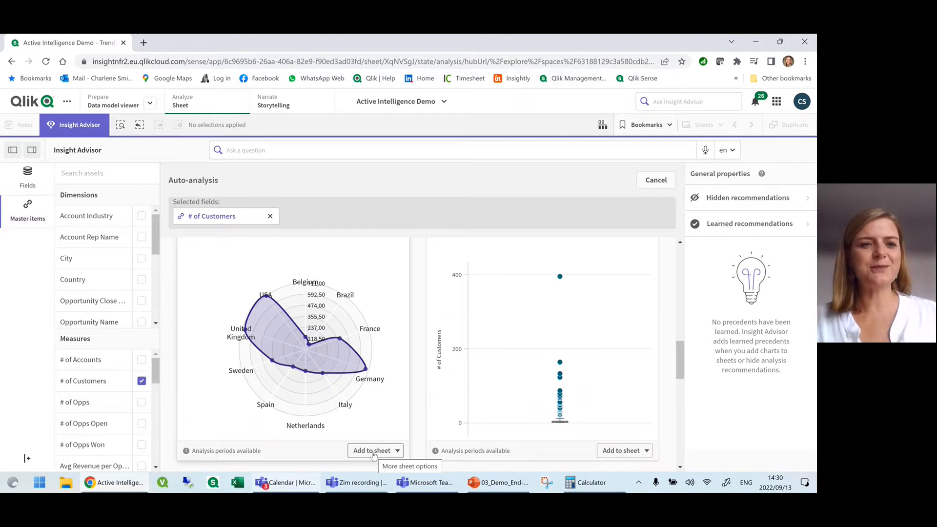
# Extend the # of Customers auto-analysis with the master dimensions Country and Account Industry
pyautogui.click(142, 280)
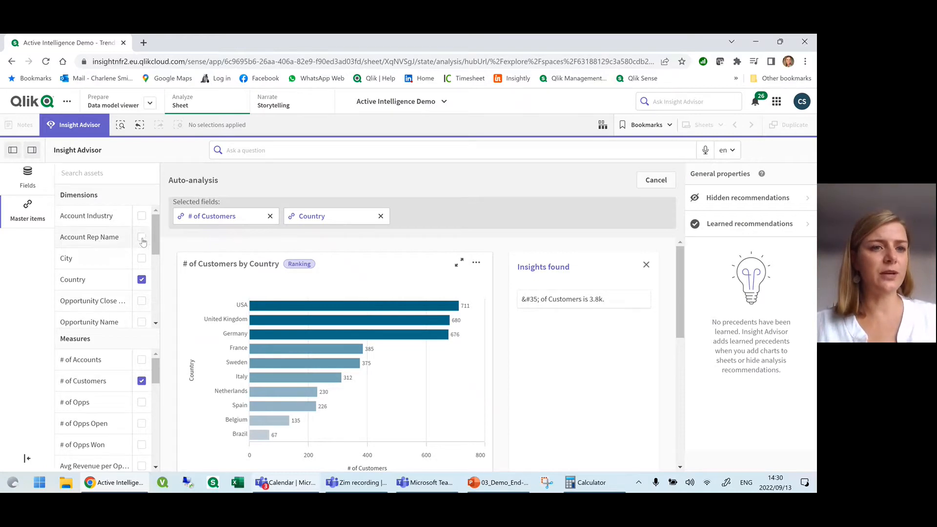
pyautogui.click(142, 218)
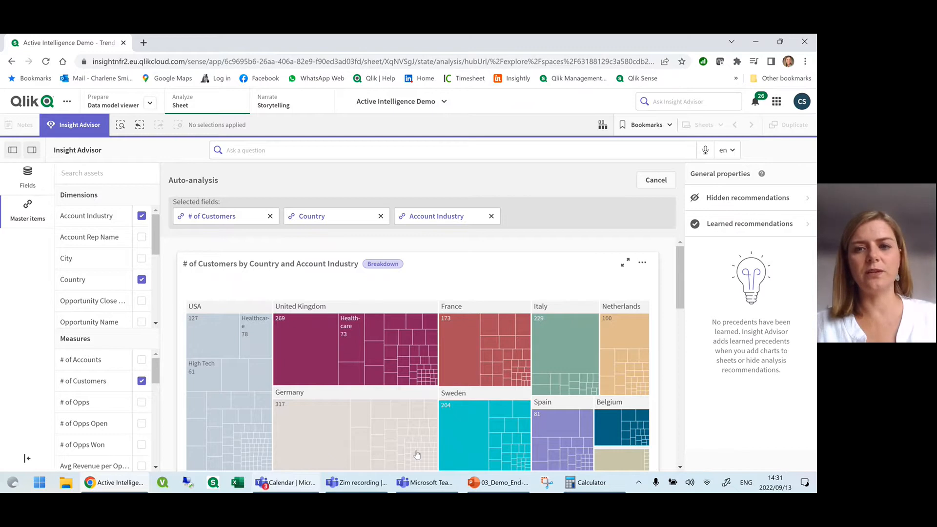
pyautogui.moveTo(681, 260); pyautogui.dragTo(681, 294)
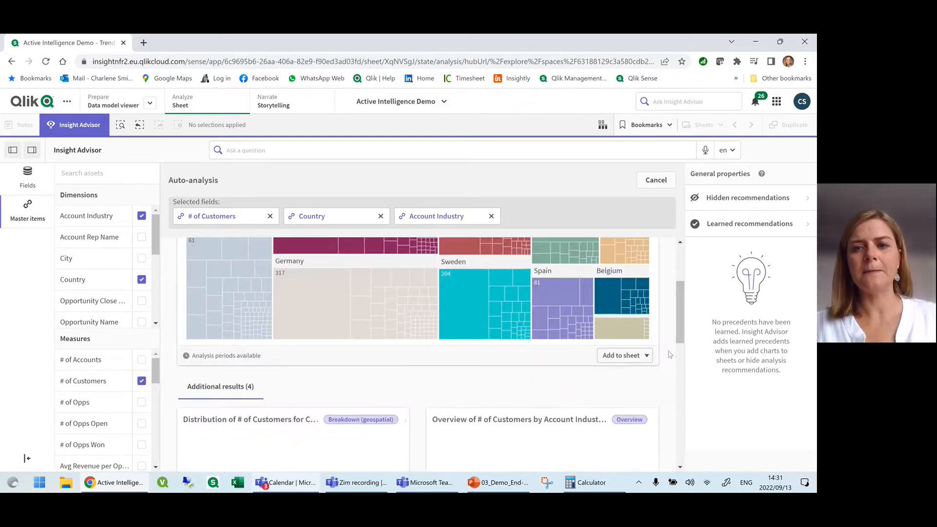
# Replace the treemap's Account Industry dimension with Account Rep Name and discard the auto-analysis
pyautogui.click(547, 363)
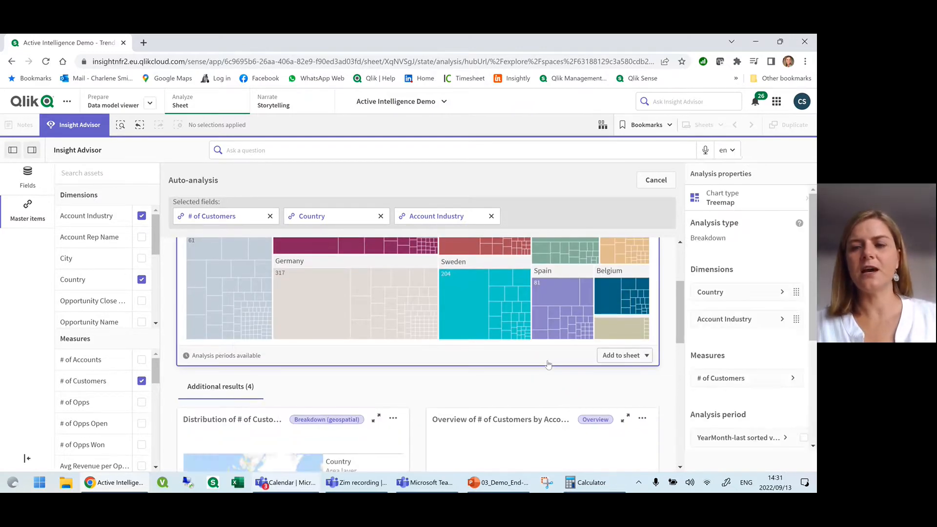
pyautogui.click(782, 320)
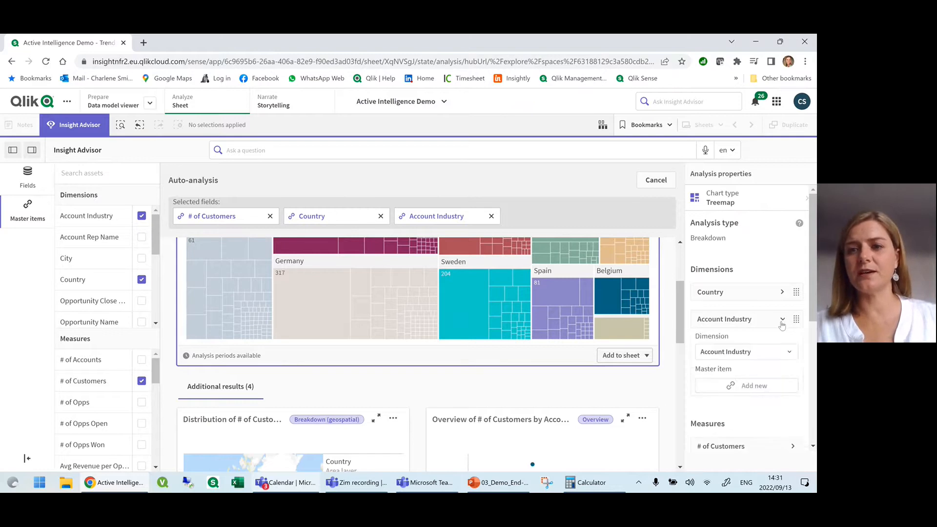
pyautogui.click(788, 355)
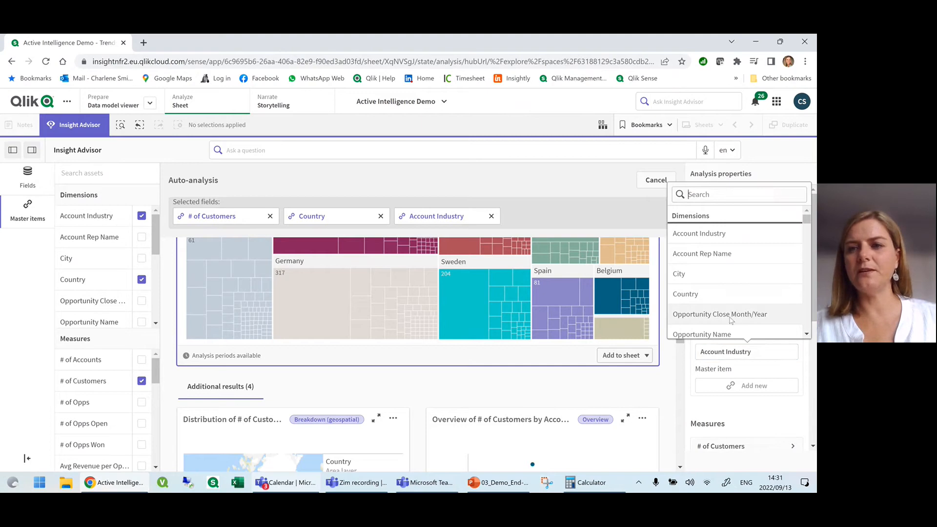
pyautogui.click(703, 254)
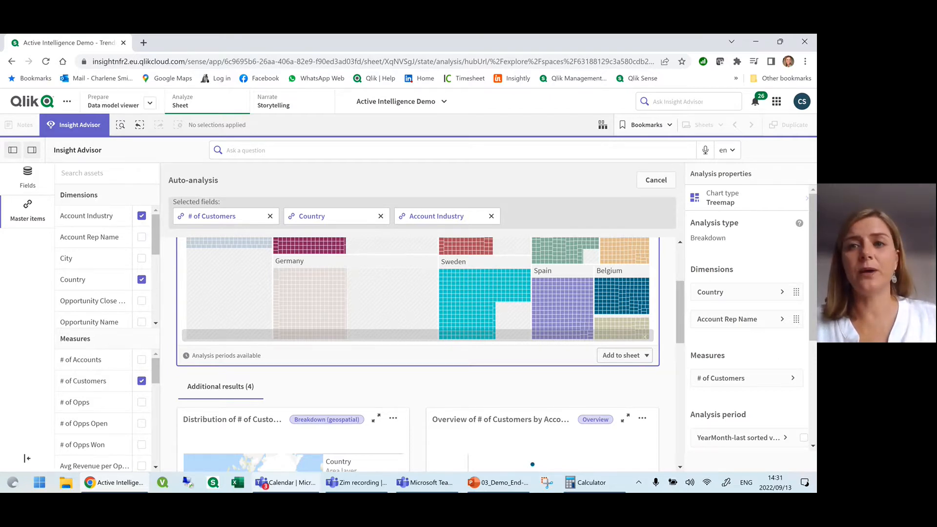
pyautogui.click(656, 182)
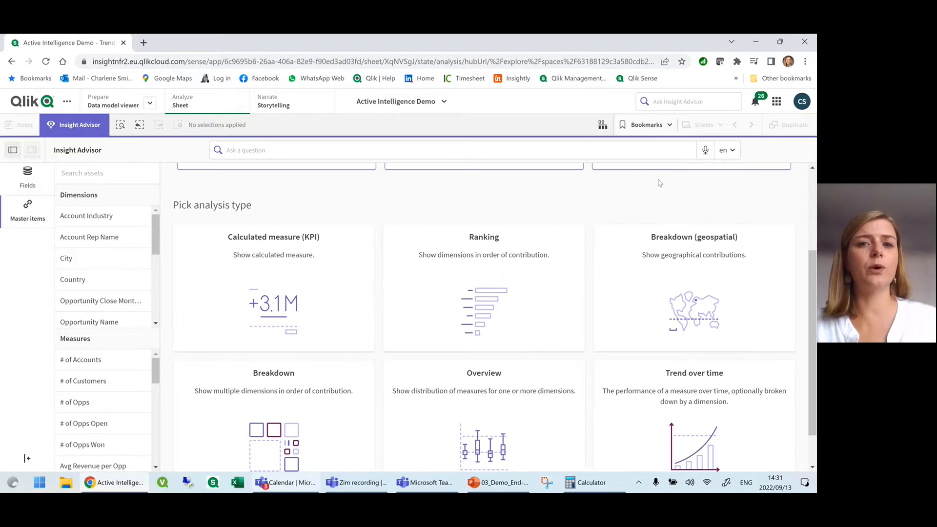
# Ask Insight Advisor the earlier question "open amount by close month year we will win" from the search history
pyautogui.scroll(3, 642, 202)
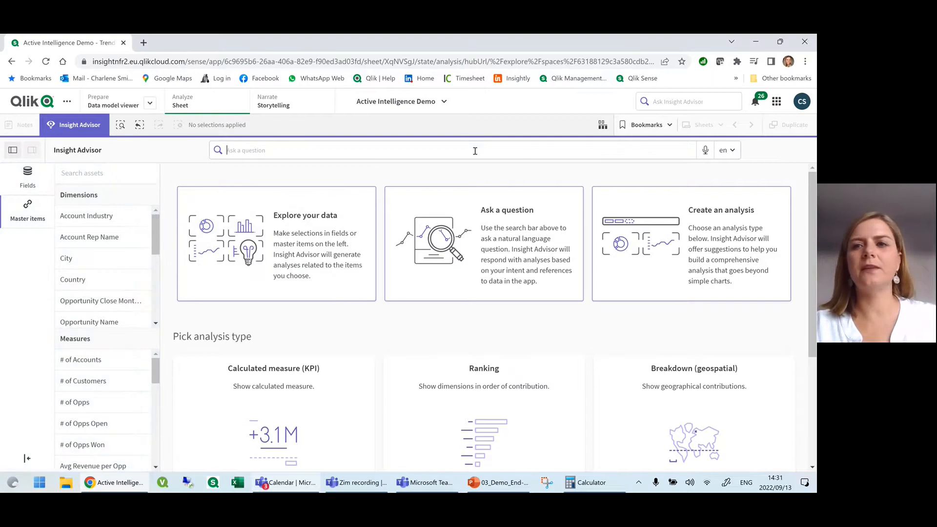
pyautogui.click(321, 150)
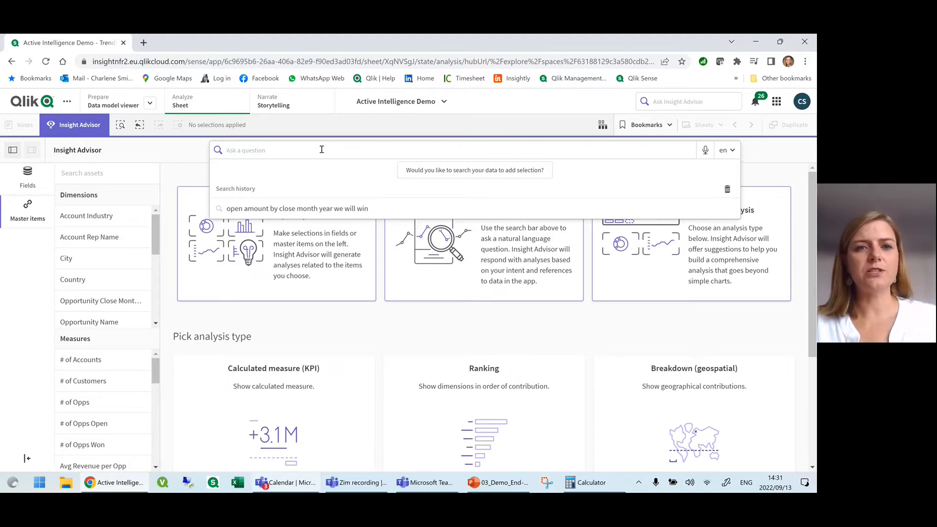
pyautogui.click(278, 209)
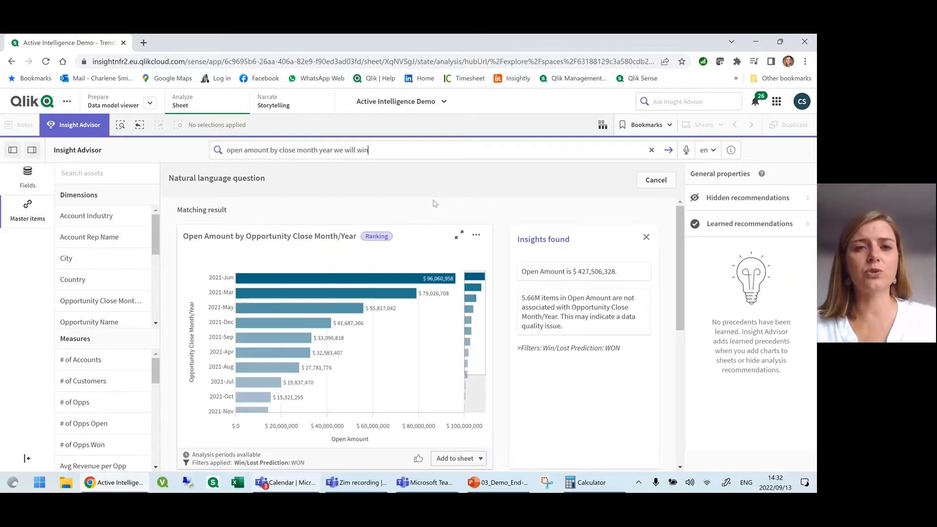
pyautogui.doubleClick(362, 150)
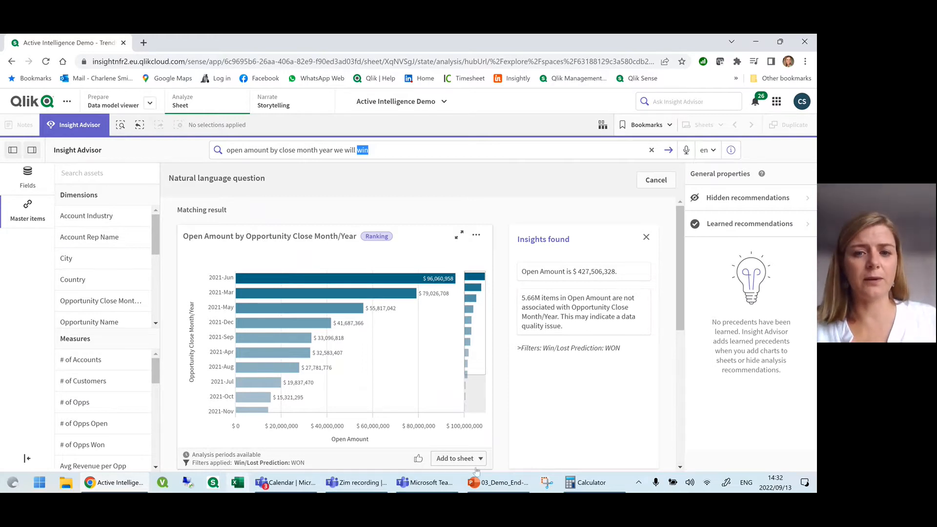
# Add the Open Amount by Opportunity Close Month/Year ranking chart to My new sheet, review the additional results and close the analysis
pyautogui.click(454, 459)
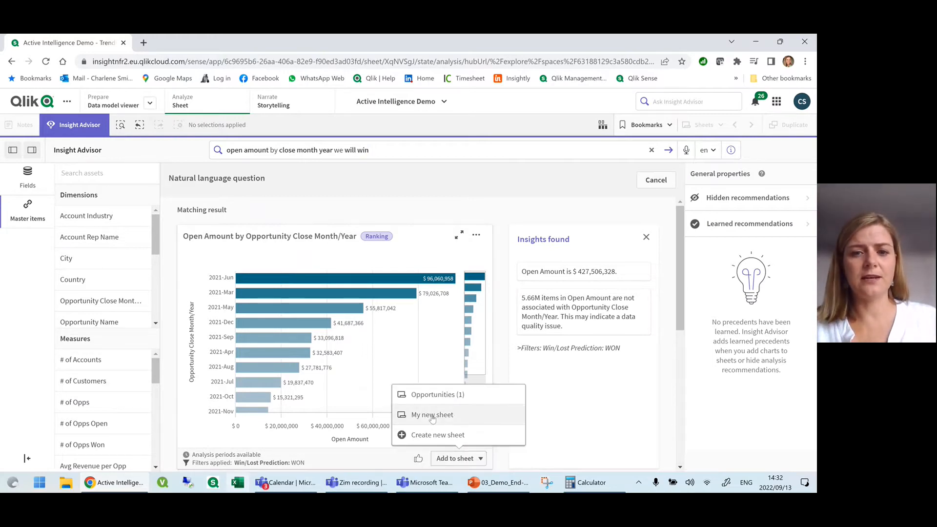
pyautogui.click(432, 415)
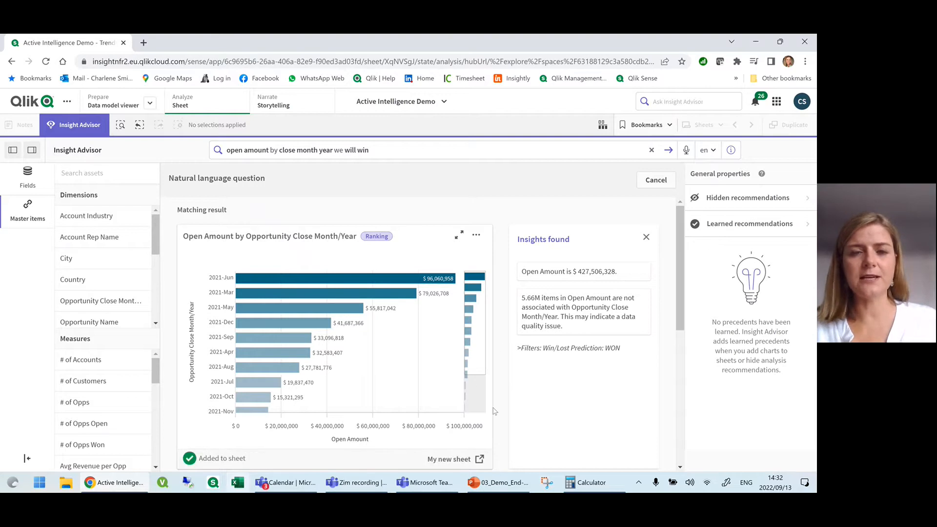
pyautogui.scroll(-4, 495, 412)
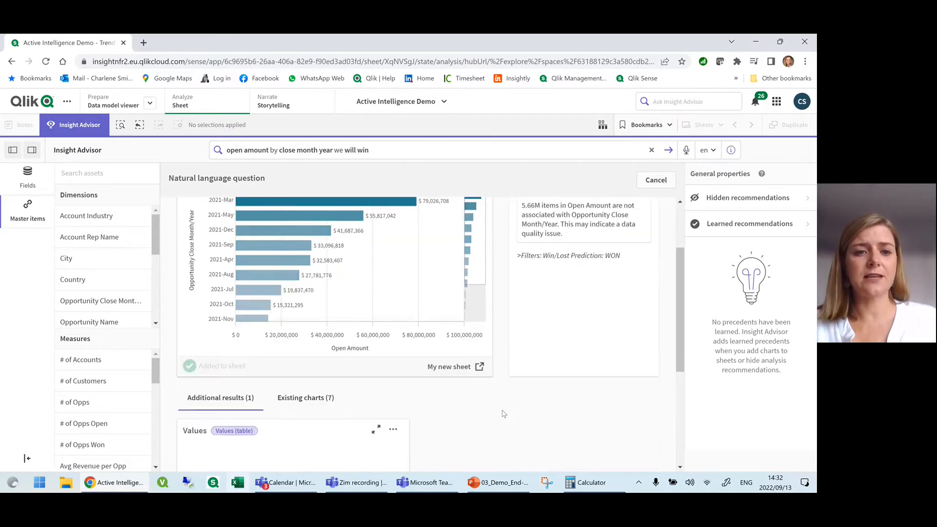
pyautogui.scroll(-2, 504, 416)
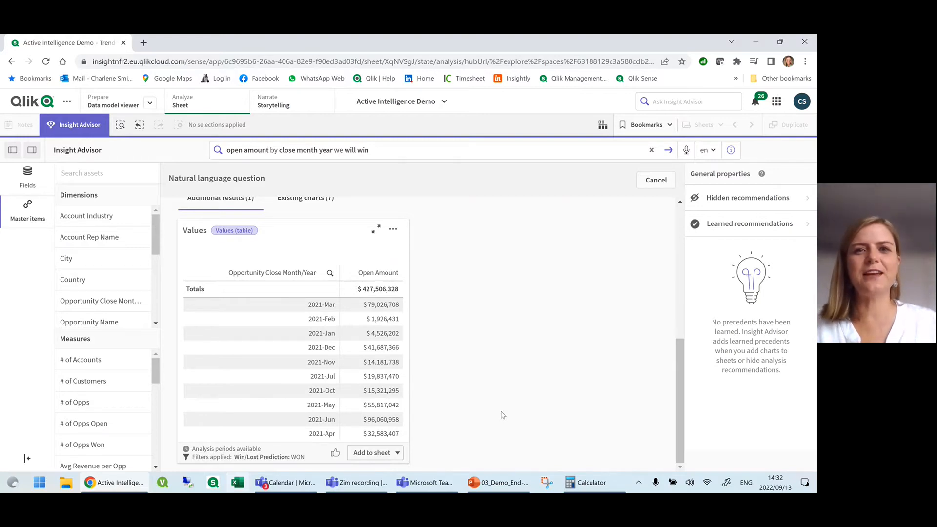
pyautogui.scroll(5, 503, 415)
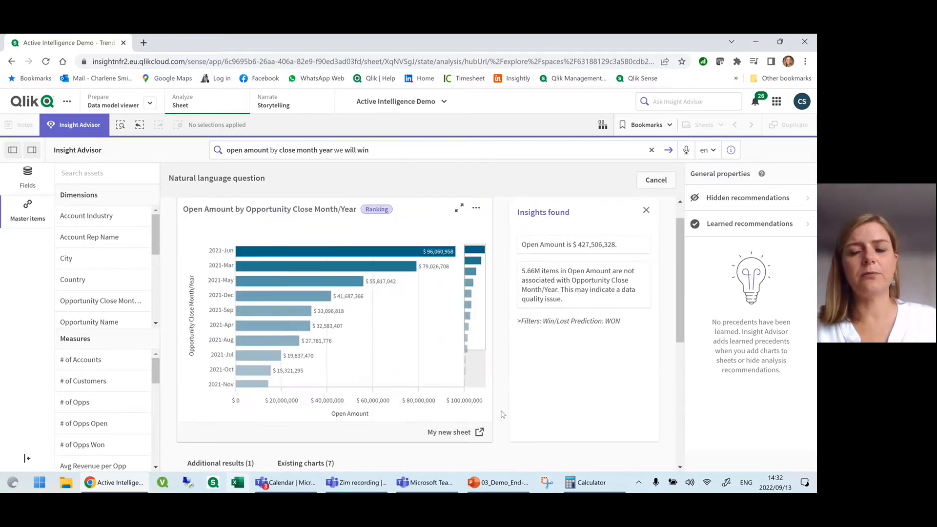
pyautogui.scroll(1, 501, 374)
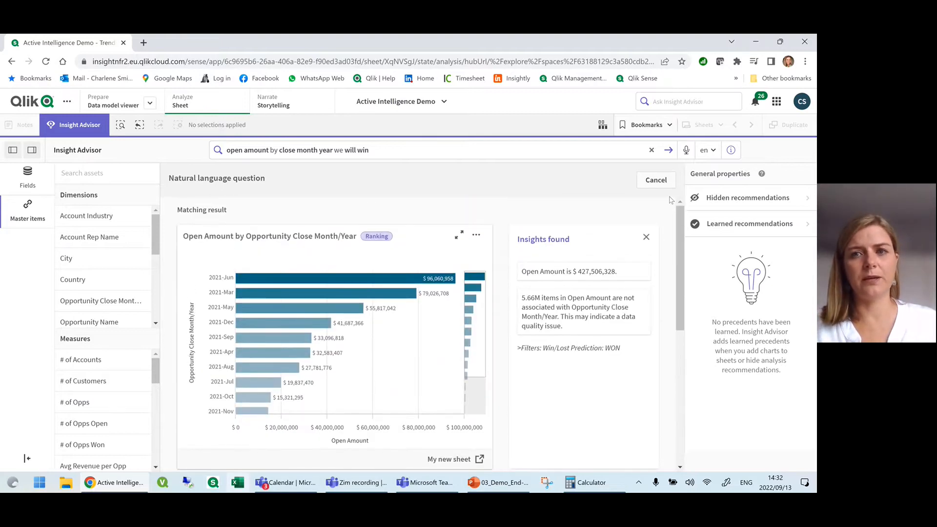
pyautogui.click(658, 183)
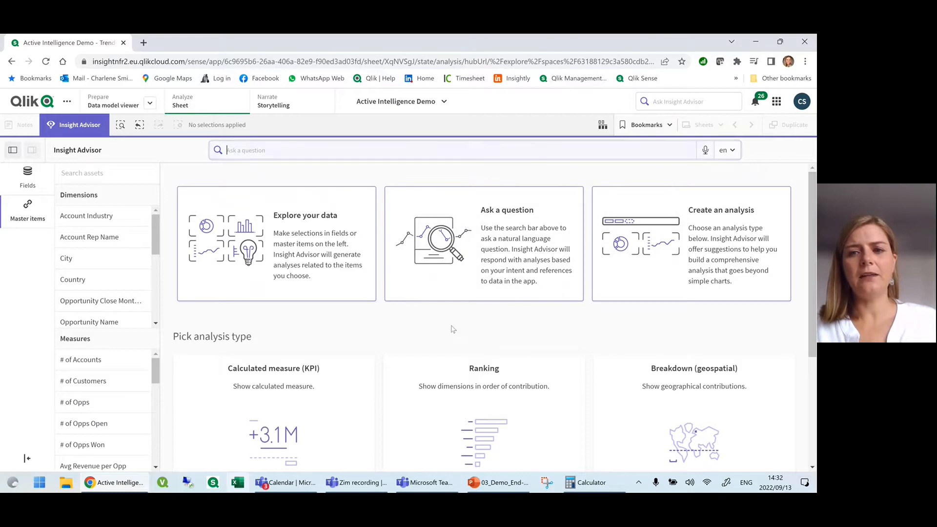
# Look through the analysis types, leave Insight Advisor and open the personal sheet My new sheet to view its charts
pyautogui.scroll(-2, 459, 329)
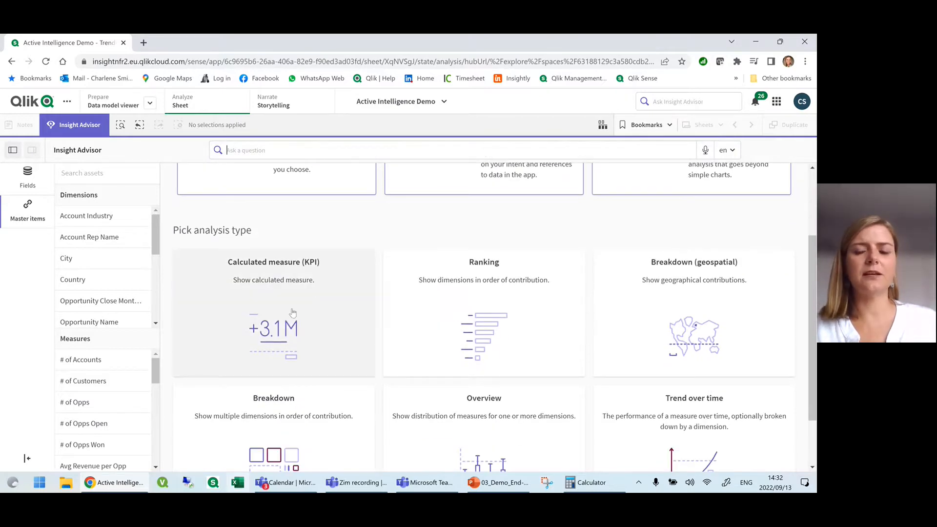
pyautogui.scroll(-2, 487, 319)
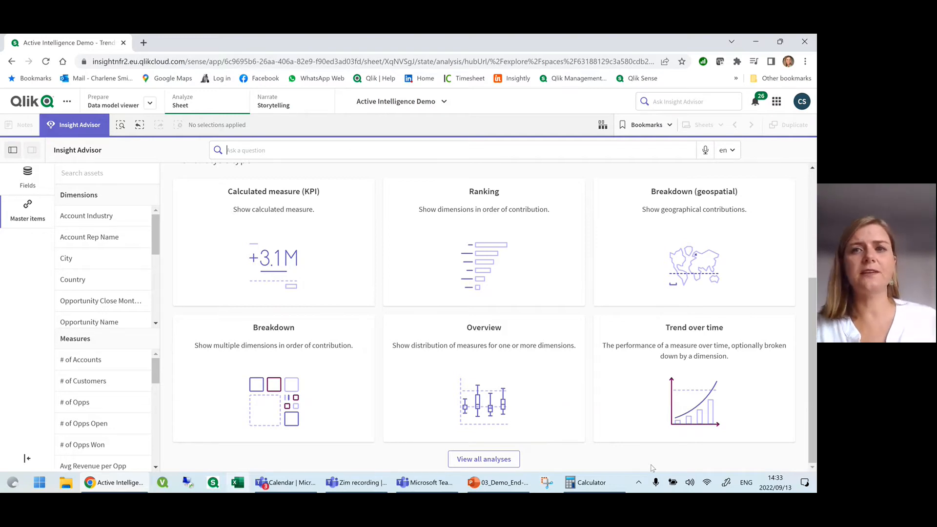
pyautogui.click(74, 126)
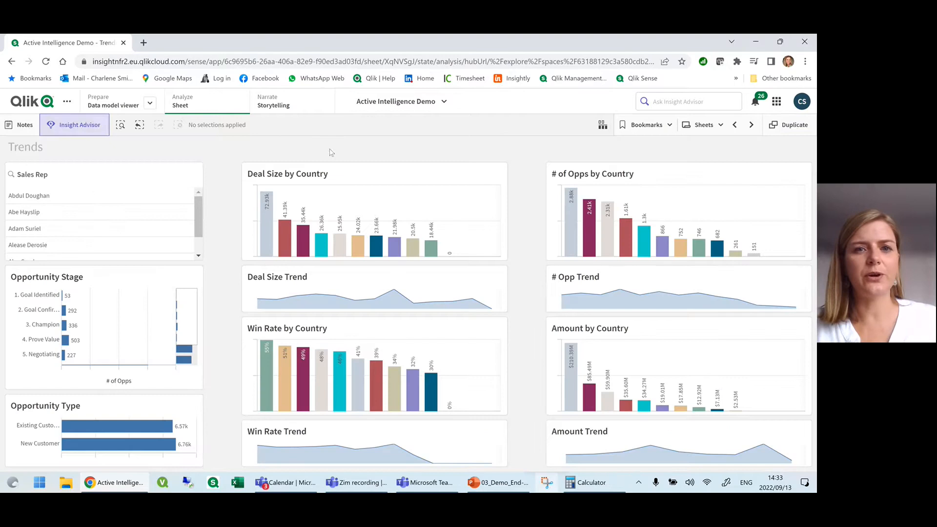
pyautogui.click(704, 125)
pyautogui.click(405, 397)
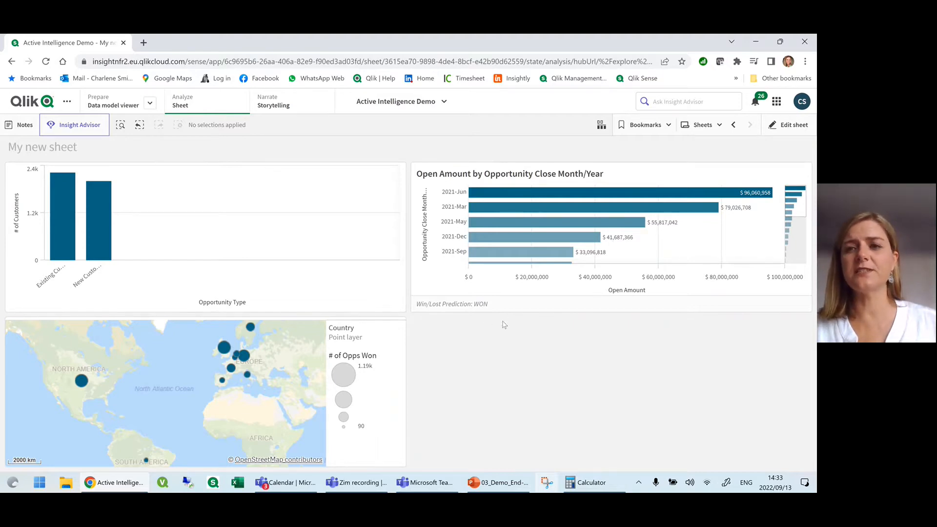
pyautogui.scroll(-5, 623, 239)
pyautogui.scroll(5, 622, 247)
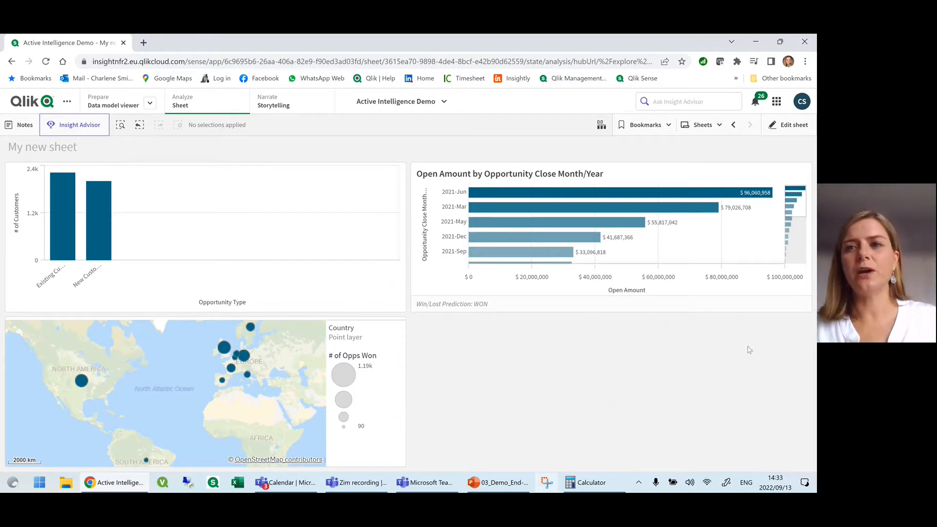
# Open the public sheet Dashboard - Main and expand its Open Opps table to full screen
pyautogui.click(720, 125)
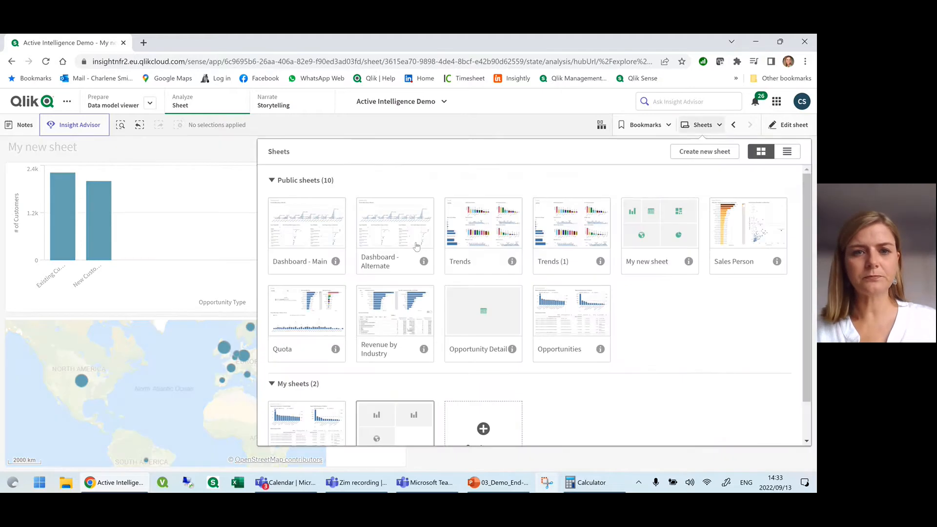
pyautogui.click(320, 240)
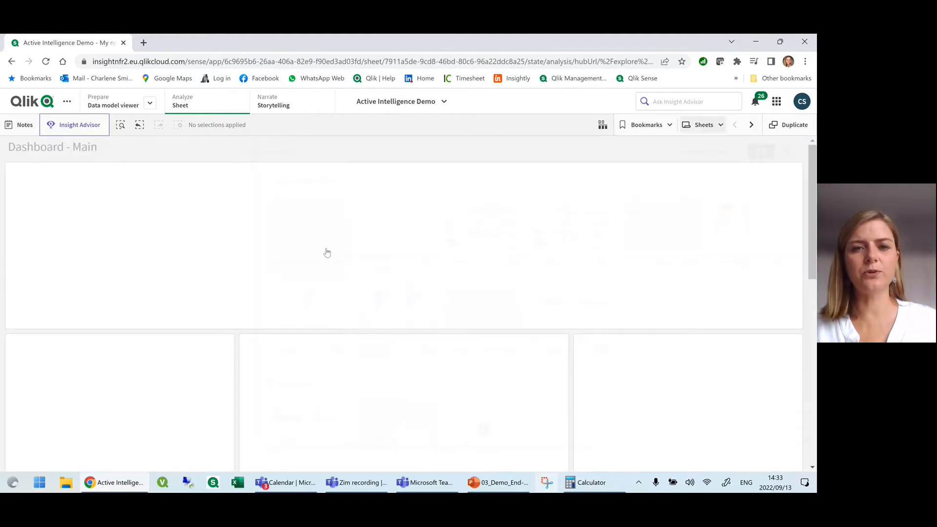
pyautogui.click(391, 362)
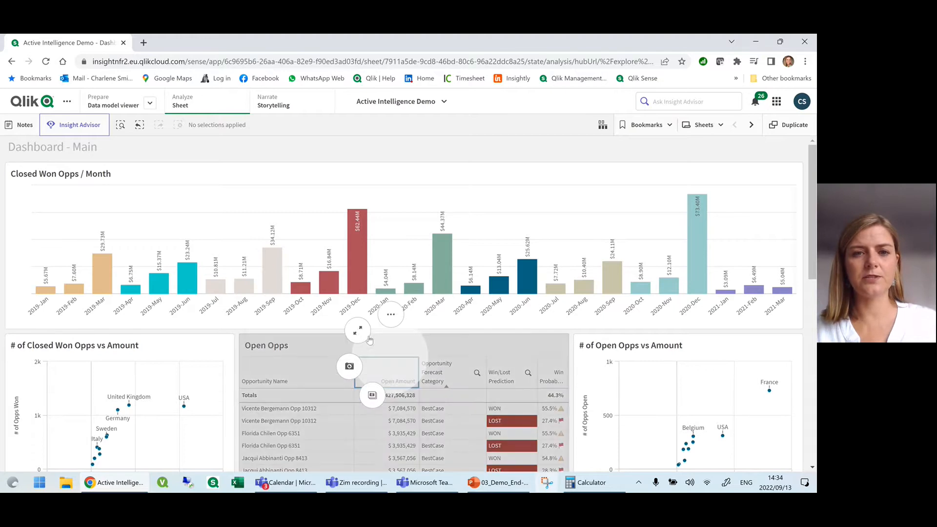
pyautogui.click(359, 332)
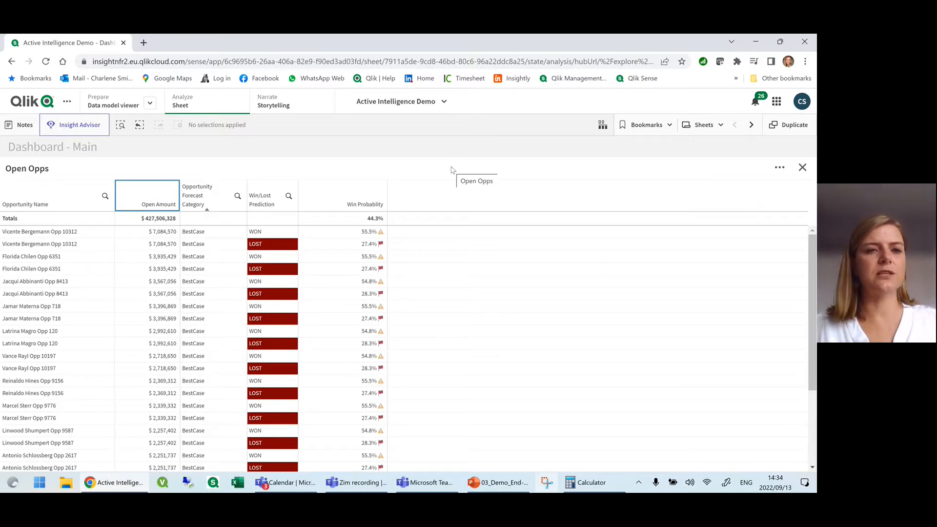
# Start a new alert from the Open Opps table and title it "Open Opps - R450m"
pyautogui.click(337, 192)
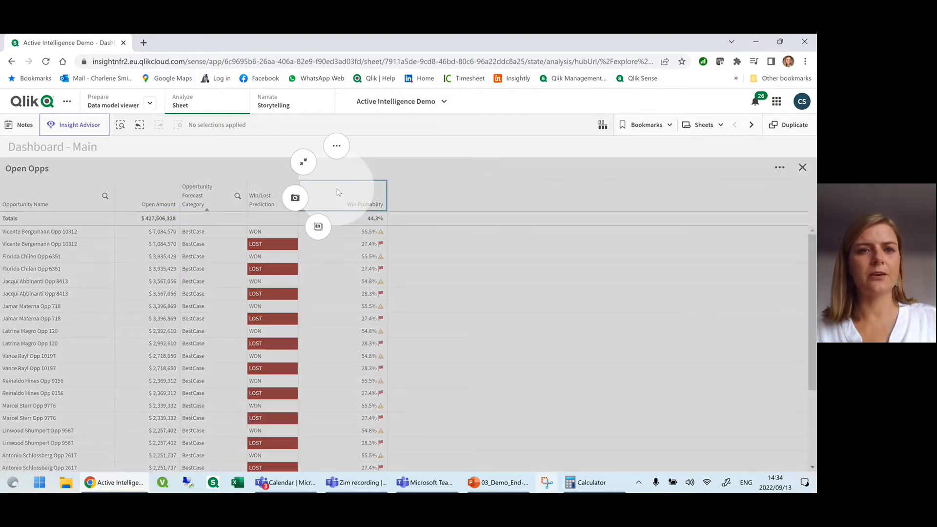
pyautogui.click(337, 147)
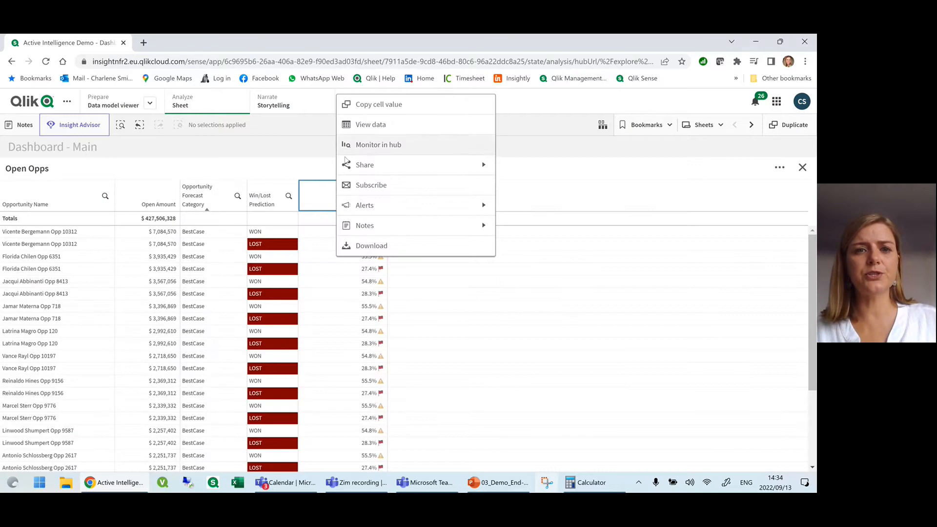
pyautogui.click(367, 206)
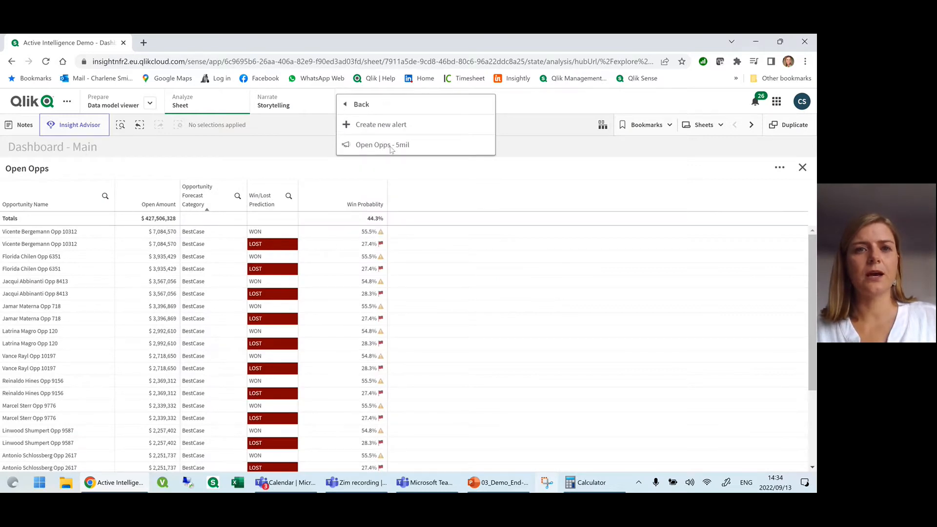
pyautogui.click(380, 126)
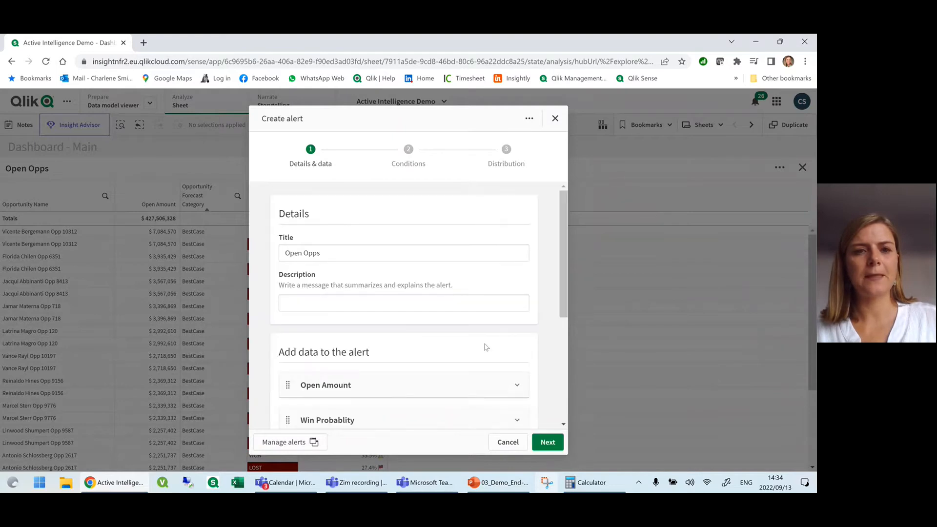
pyautogui.click(349, 250)
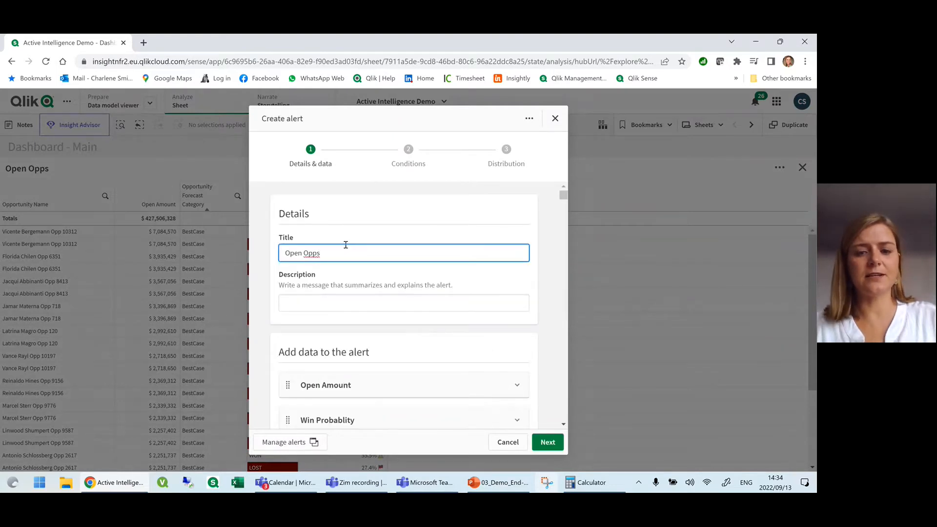
pyautogui.write('- R450')
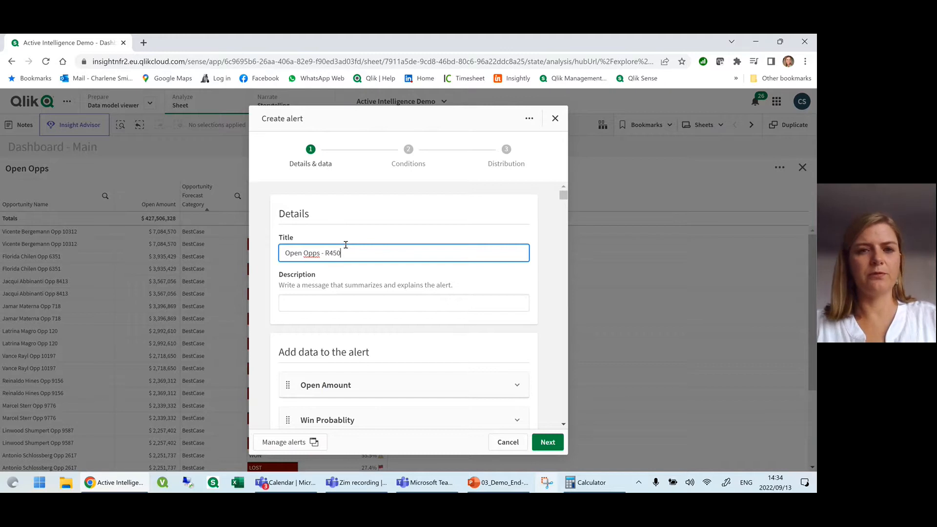
pyautogui.write('m op')
pyautogui.press('BackSpace')
pyautogui.press('BackSpace')
pyautogui.press('BackSpace')
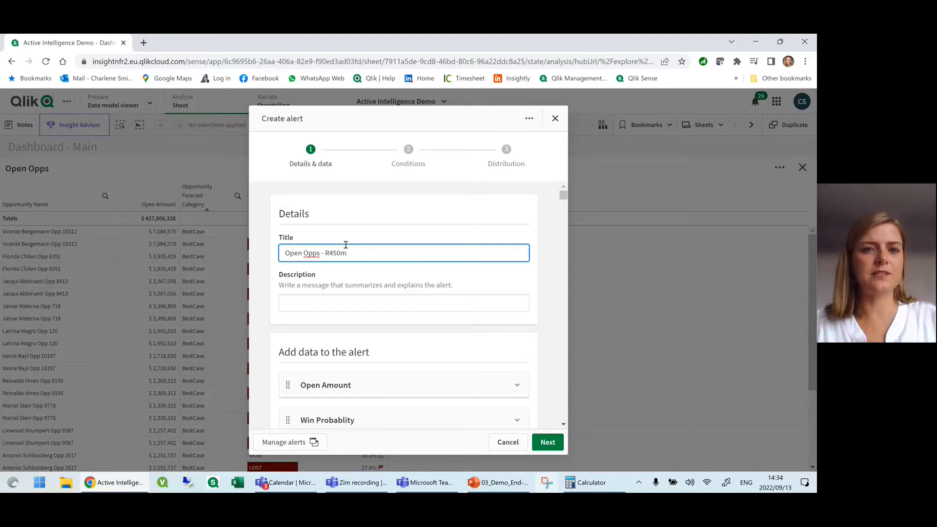
# Review the alert's measures, Opportunity Name dimension and data preview, keep them as they are and proceed to the conditions
pyautogui.scroll(-1, 354, 259)
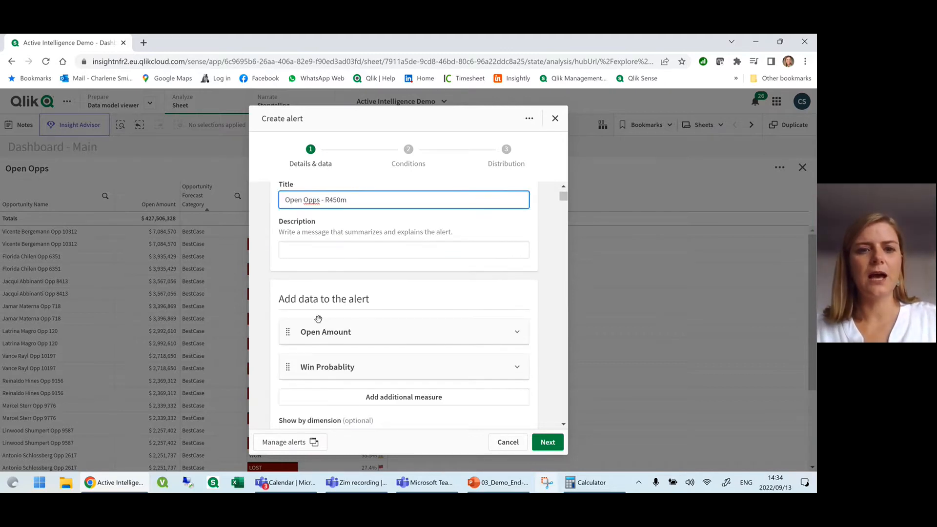
pyautogui.scroll(-1, 307, 310)
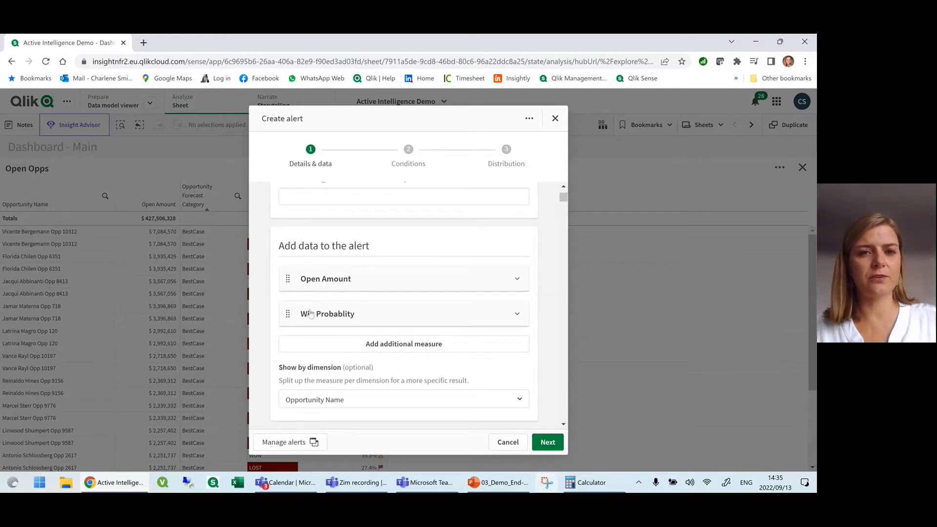
pyautogui.scroll(-5, 345, 337)
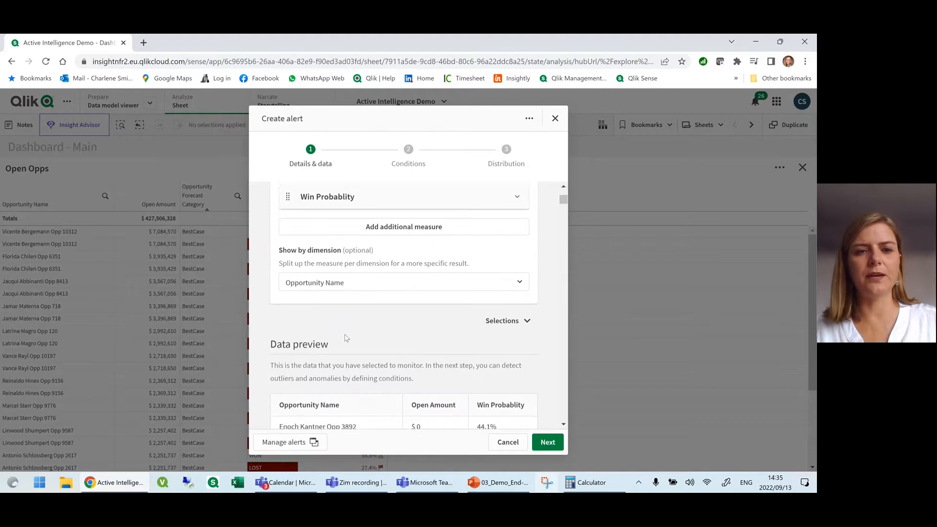
pyautogui.scroll(-6, 441, 340)
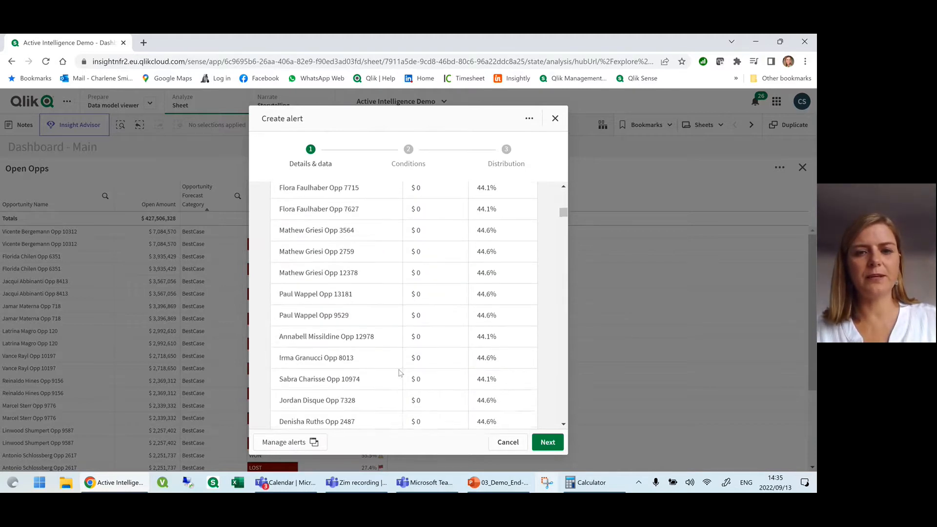
pyautogui.scroll(-3, 440, 395)
pyautogui.click(547, 442)
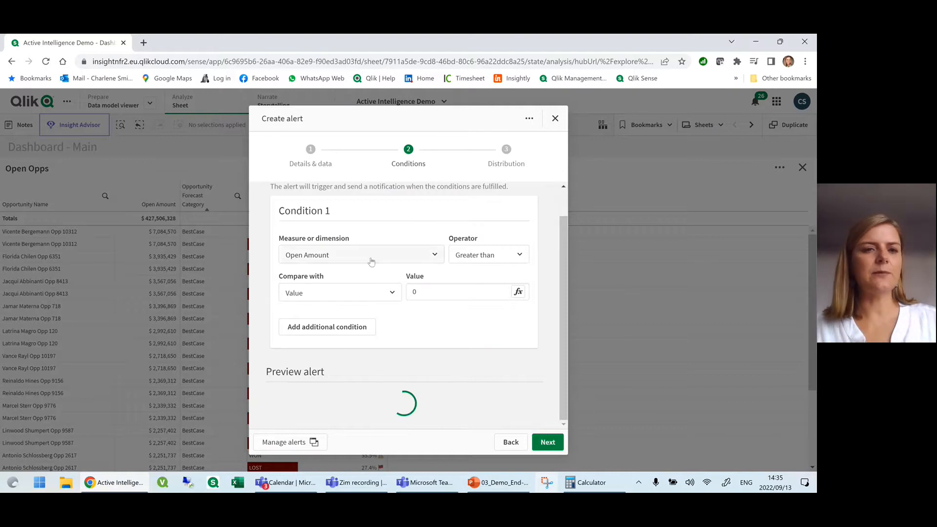
# Set the alert's Condition 1 to Open Amount greater than the value 450000000, checking the available measures and operators
pyautogui.click(434, 256)
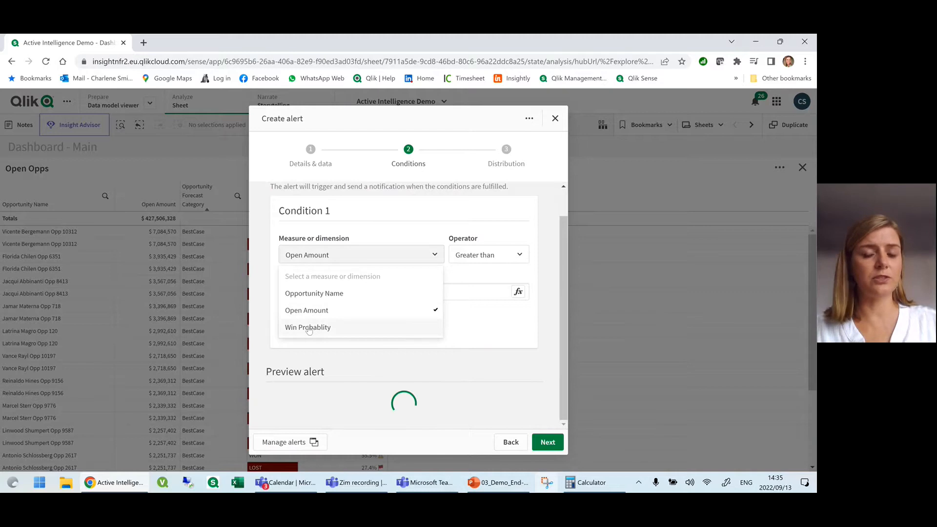
pyautogui.click(310, 310)
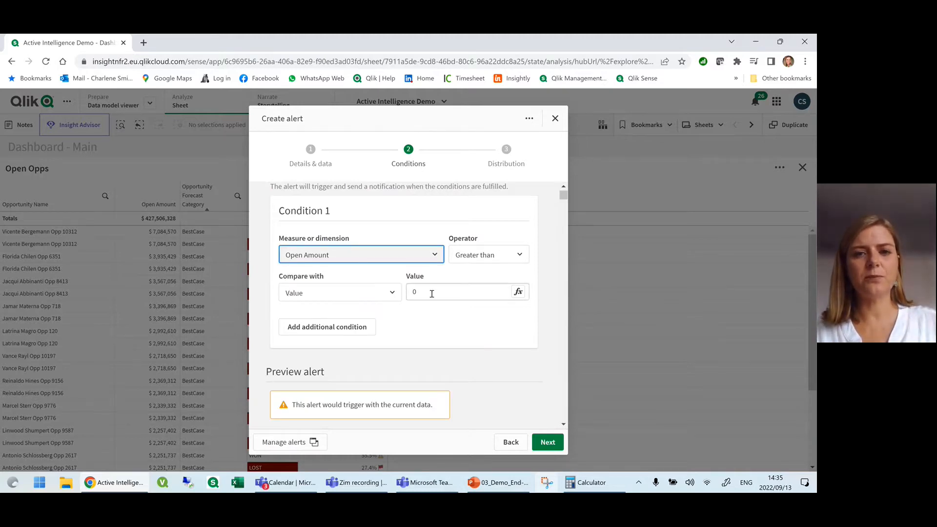
pyautogui.click(429, 292)
pyautogui.write('450000')
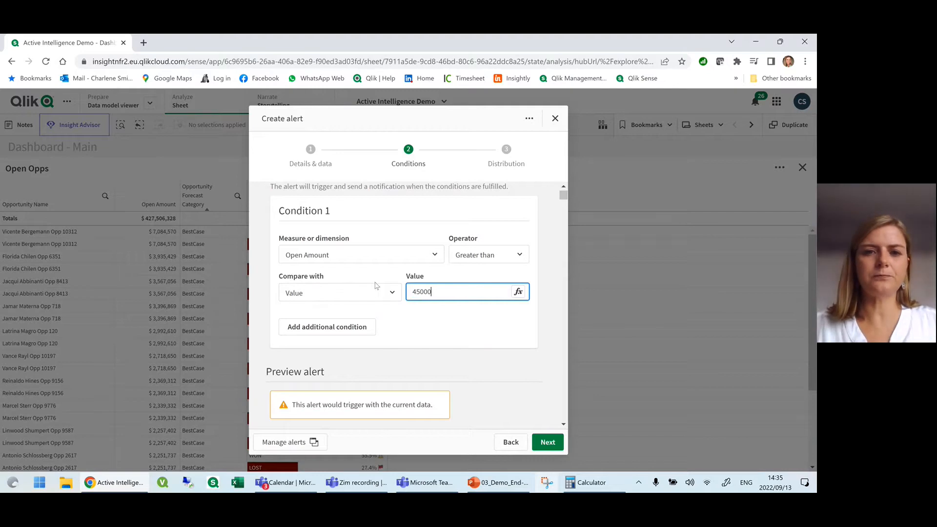
pyautogui.write('000')
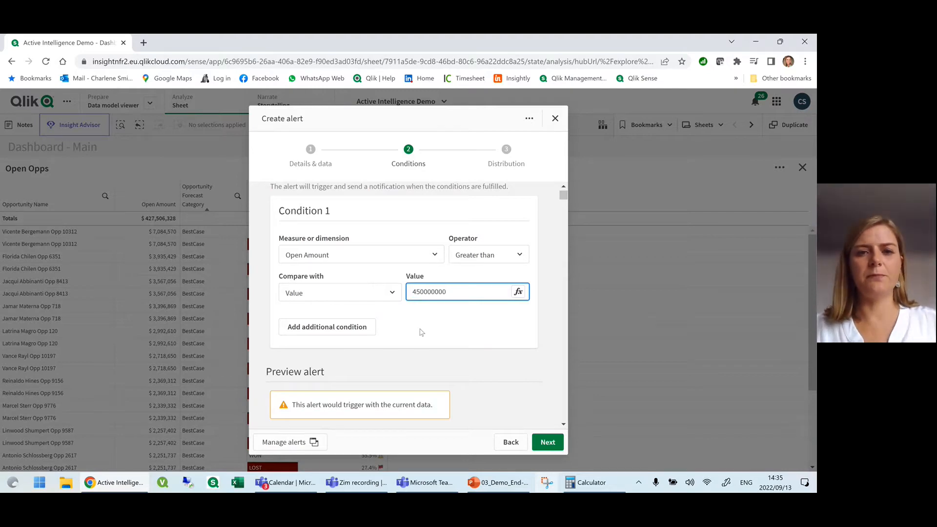
pyautogui.click(423, 329)
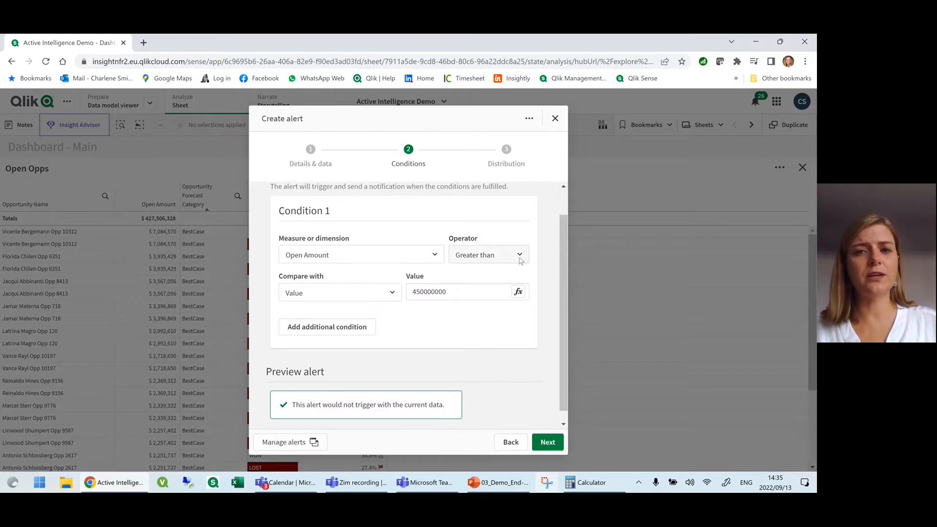
pyautogui.click(521, 258)
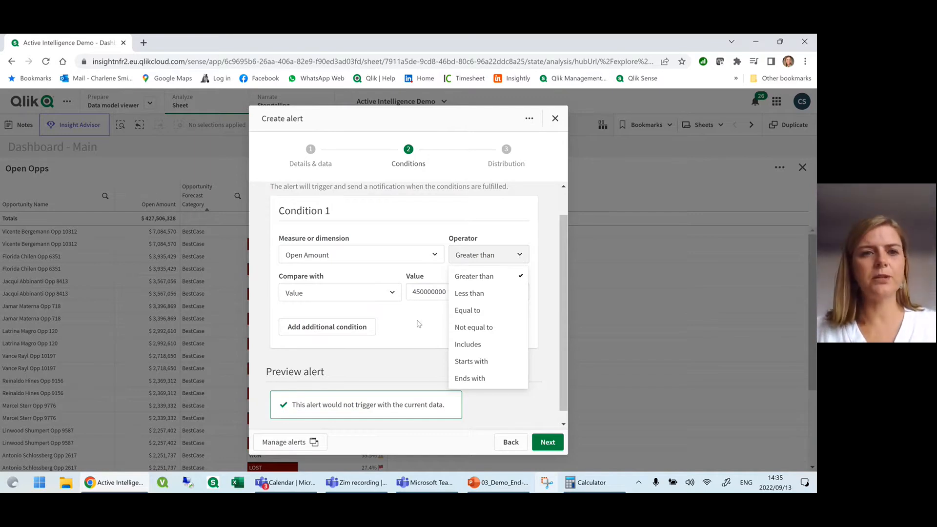
pyautogui.click(418, 321)
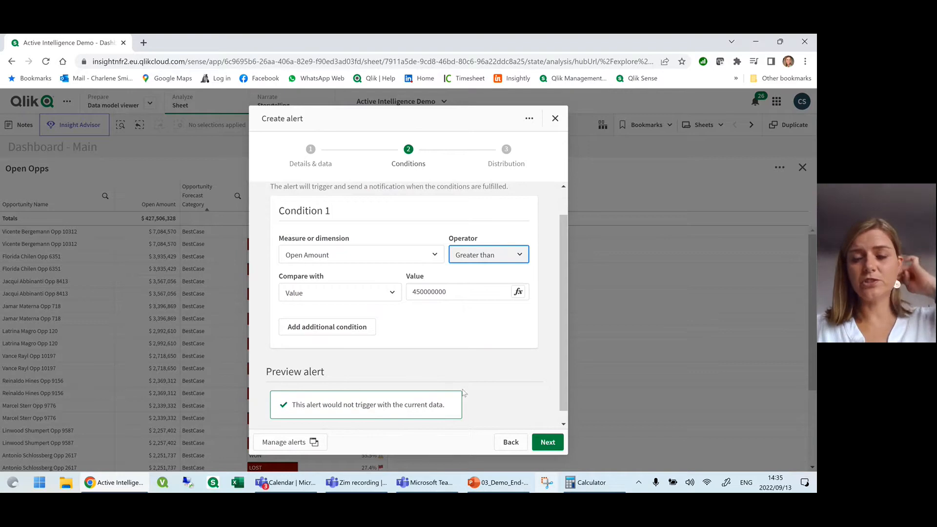
# Proceed to the alert's distribution, keep evaluation on data refresh with snooze off and no sharing, and create the alert
pyautogui.scroll(-1, 476, 393)
pyautogui.click(547, 442)
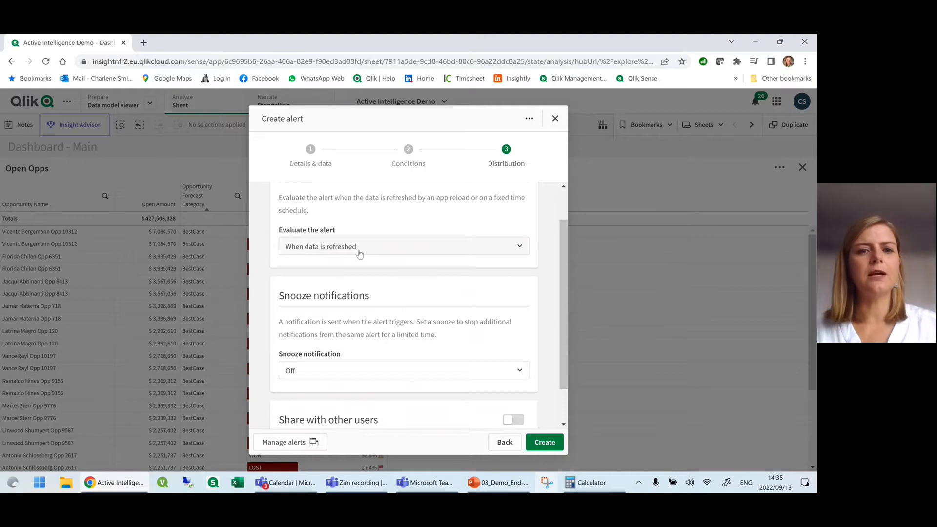
pyautogui.scroll(-2, 360, 254)
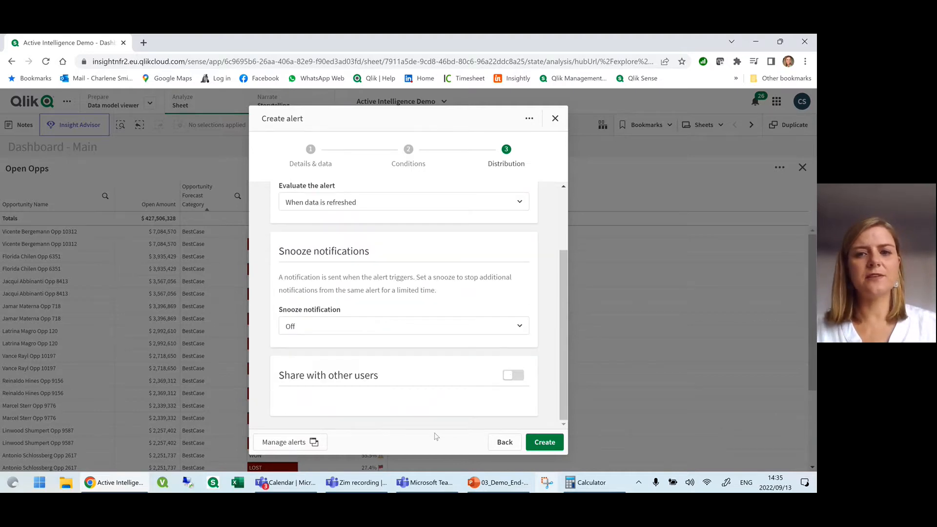
pyautogui.click(547, 443)
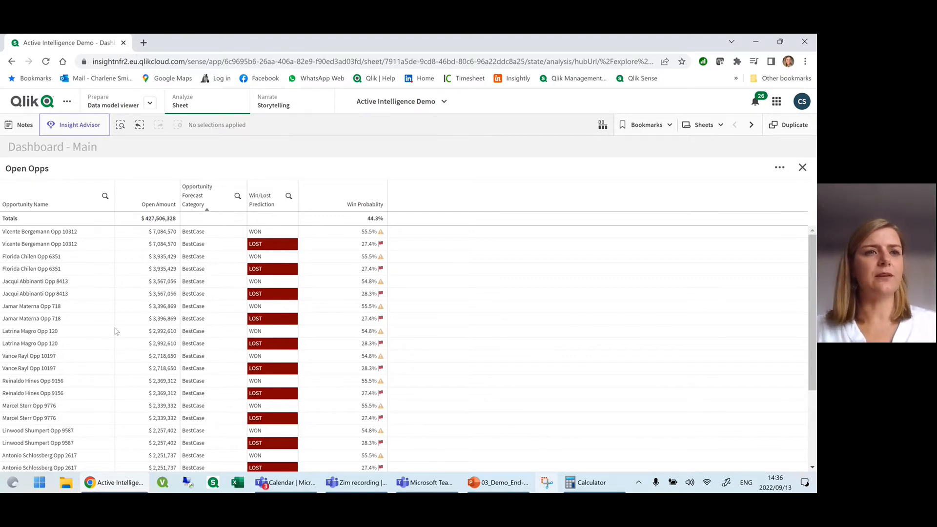
# Return to the Qlik Cloud catalog and filter it to the Personal space and only the Automations type
pyautogui.click(26, 103)
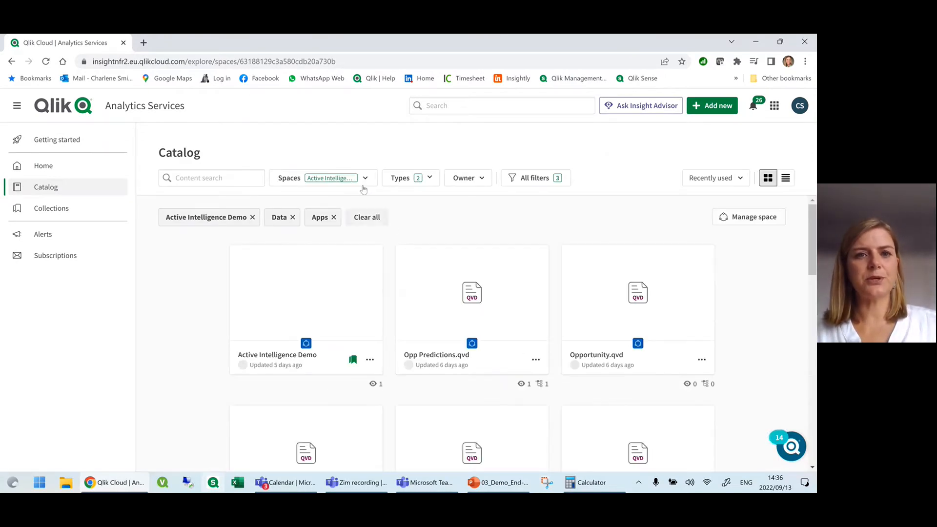
pyautogui.click(365, 180)
pyautogui.click(308, 250)
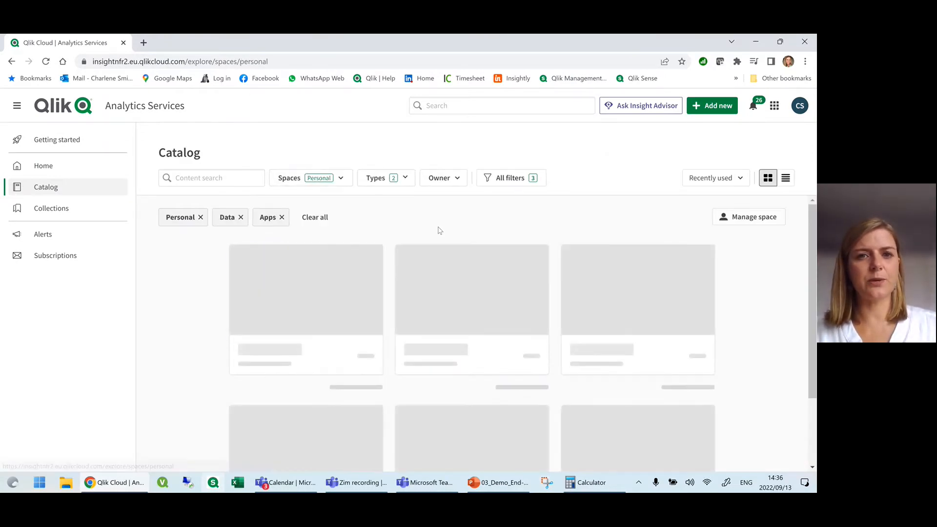
pyautogui.click(405, 179)
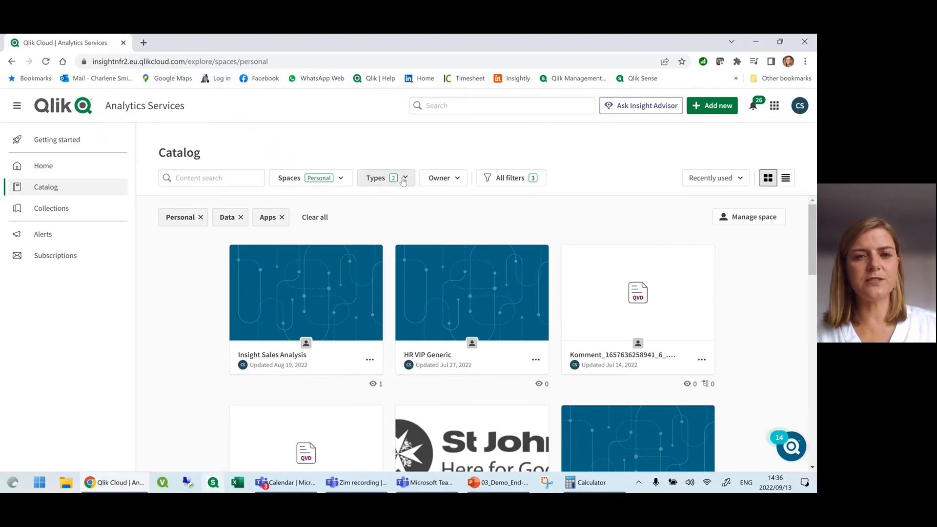
pyautogui.click(371, 241)
pyautogui.click(370, 228)
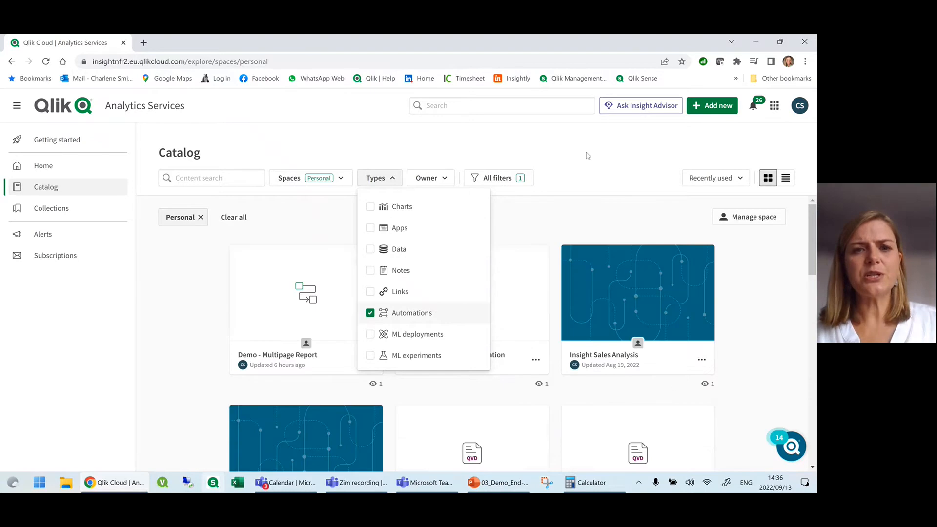
pyautogui.click(588, 154)
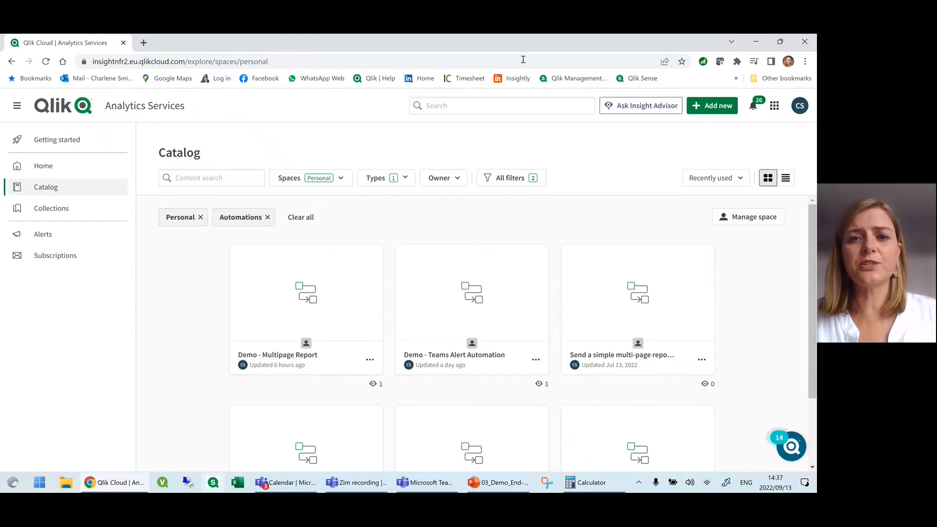
# Open Demo - Teams Alert Automation, check its run history and schedule, and open it for editing
pyautogui.click(472, 281)
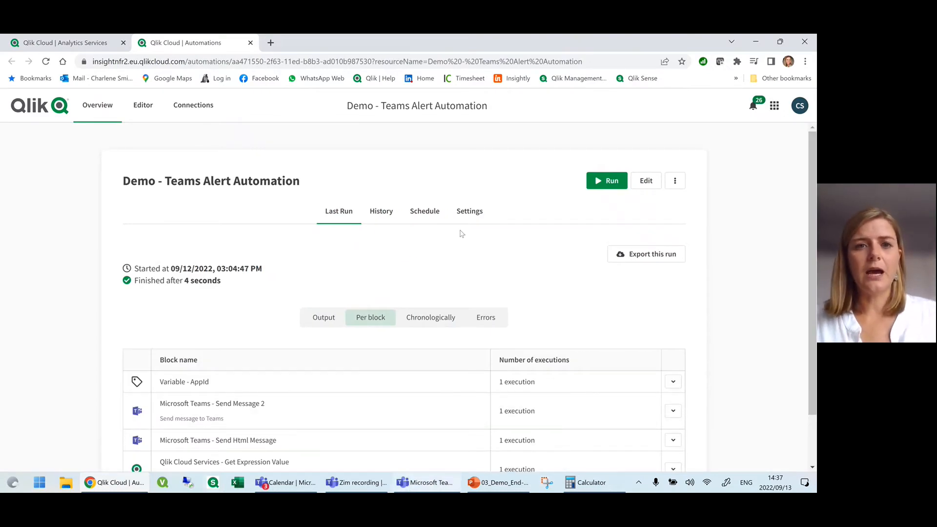
pyautogui.click(387, 218)
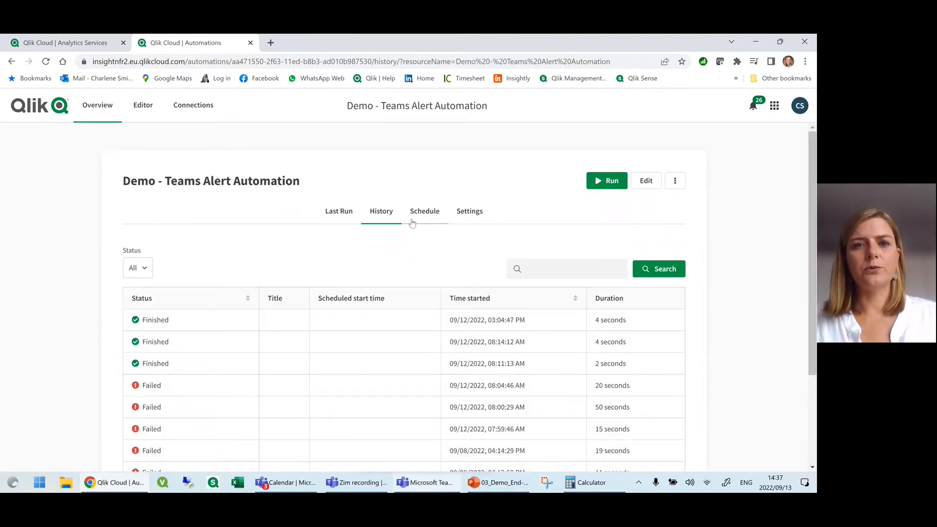
pyautogui.click(429, 217)
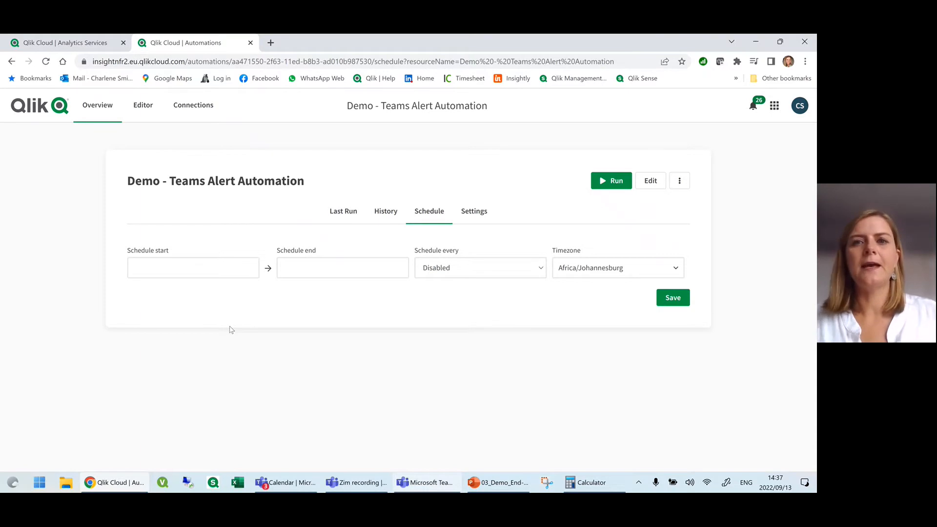
pyautogui.click(652, 182)
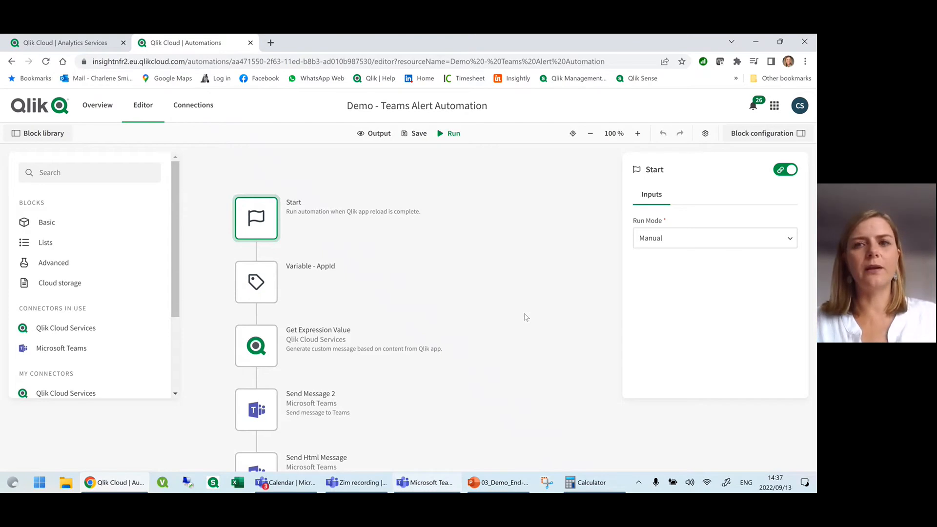
# Inspect the Get Expression Value block's app and expression, run the Teams alert automation, and close its output
pyautogui.scroll(-3, 526, 317)
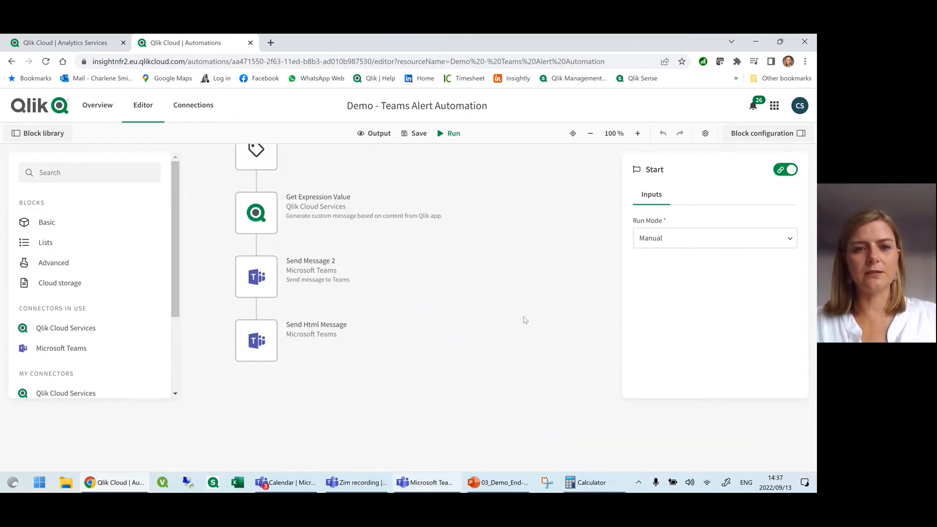
pyautogui.click(261, 215)
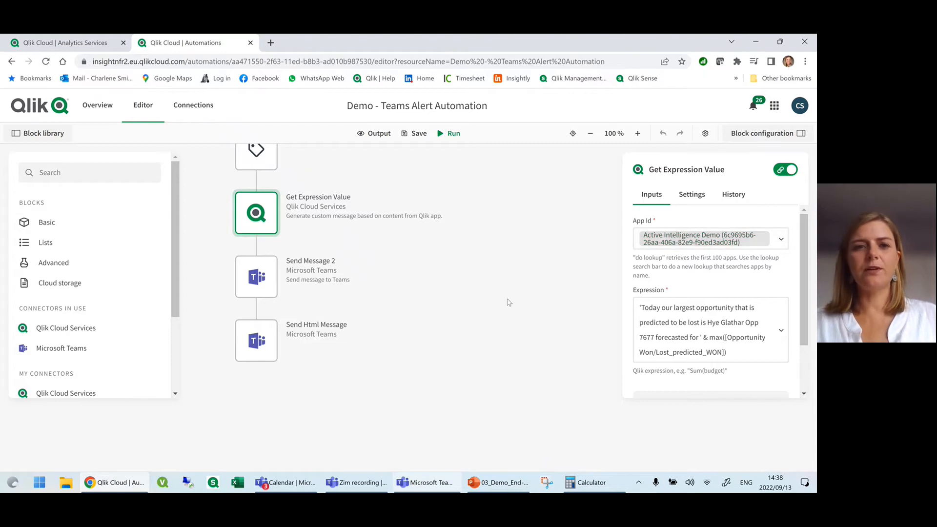
pyautogui.moveTo(265, 280)
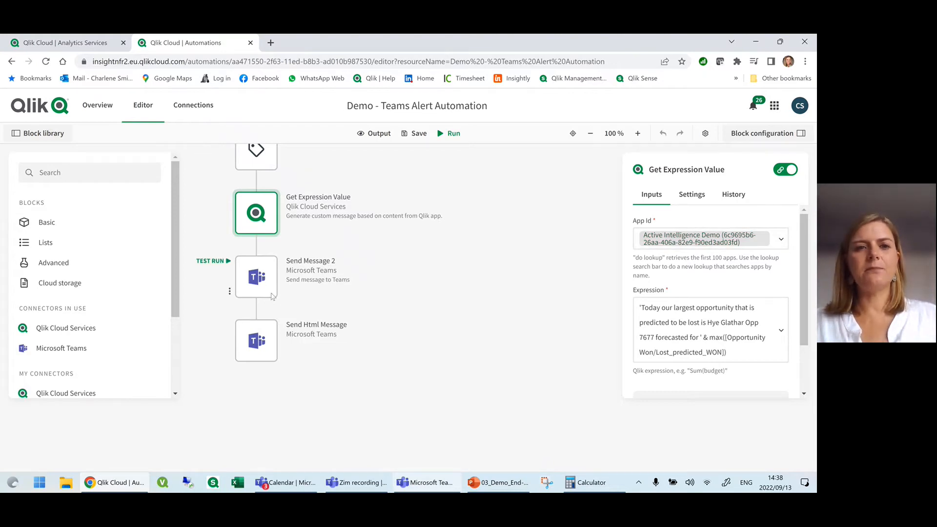
pyautogui.scroll(3, 272, 341)
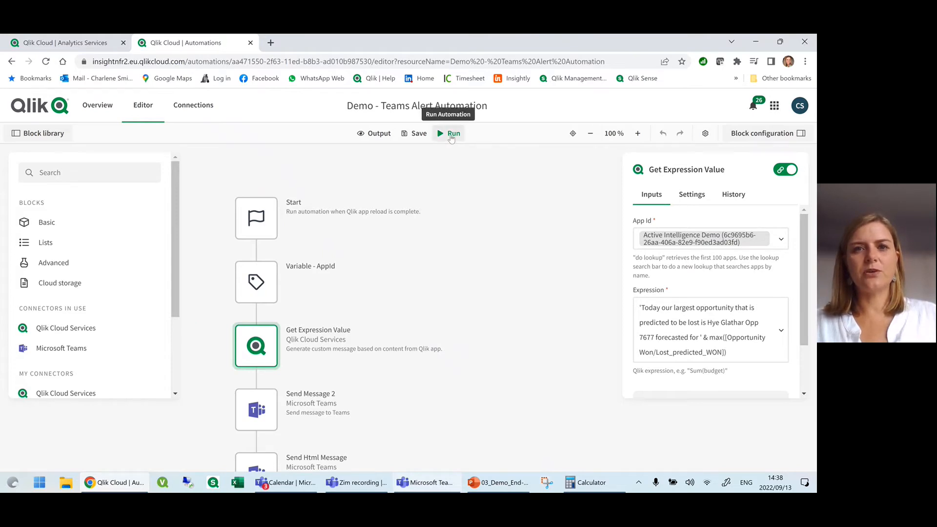
pyautogui.click(453, 137)
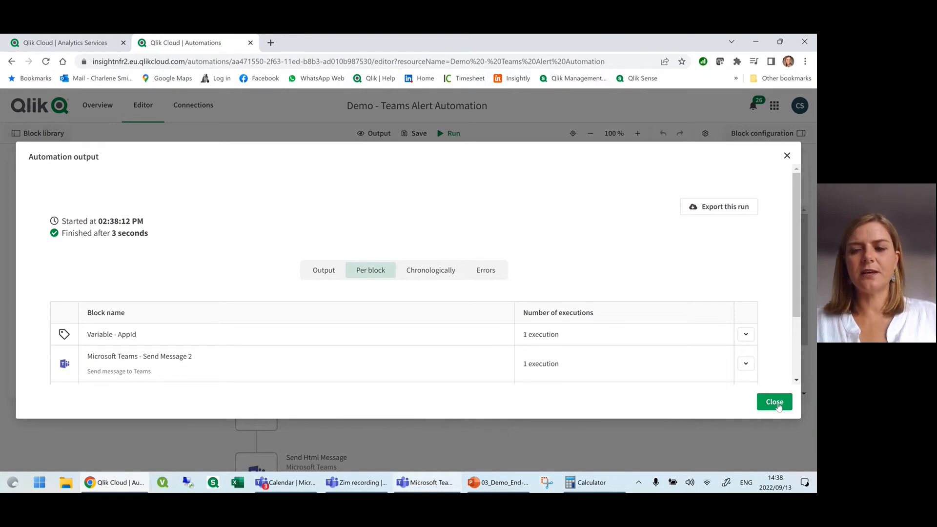
pyautogui.click(775, 402)
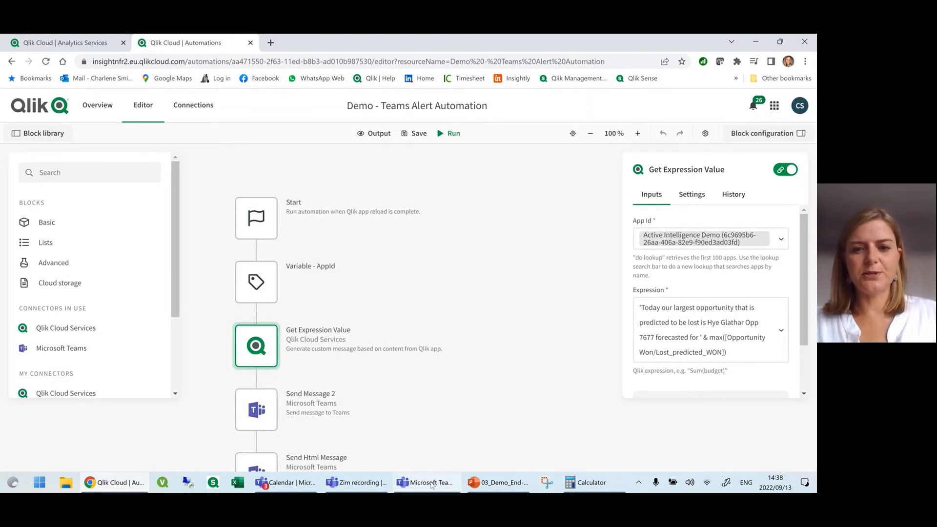
# Switch to Microsoft Teams and examine the newest automated posts in the General channel of Active Intelligence Demo
pyautogui.click(433, 486)
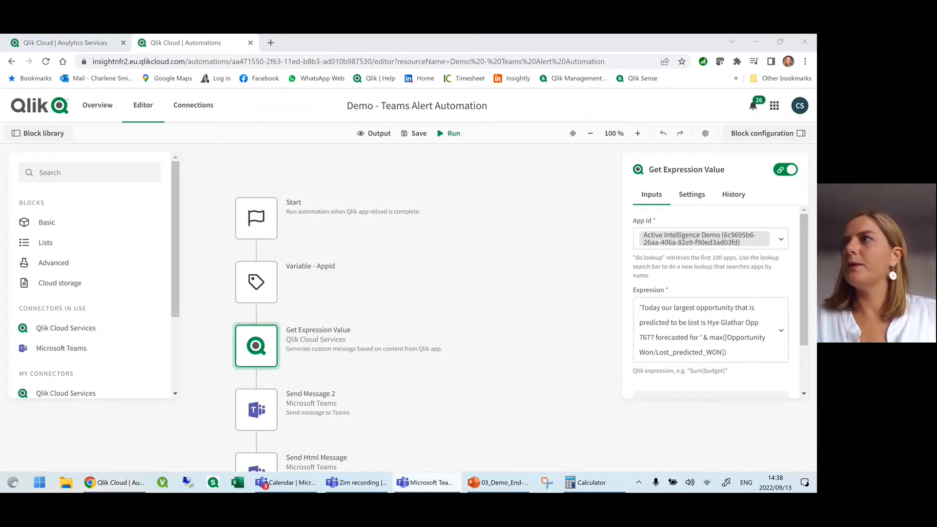
pyautogui.moveTo(816, 312); pyautogui.dragTo(430, 35)
pyautogui.click(18, 131)
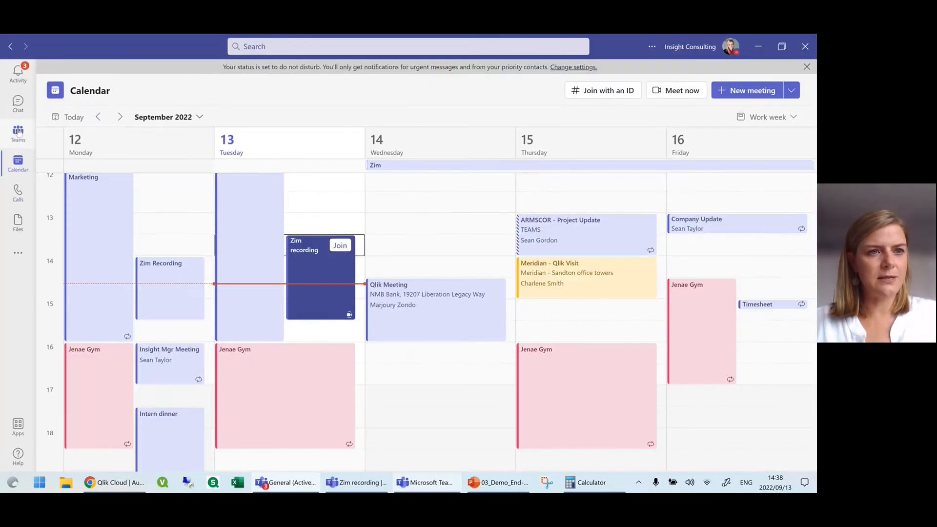
pyautogui.scroll(-10, 137, 406)
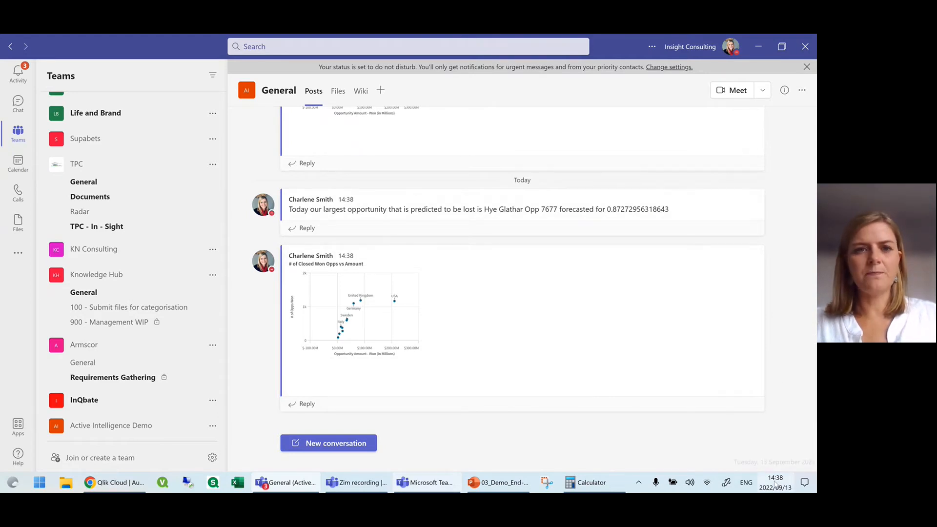
pyautogui.moveTo(292, 209); pyautogui.dragTo(677, 210)
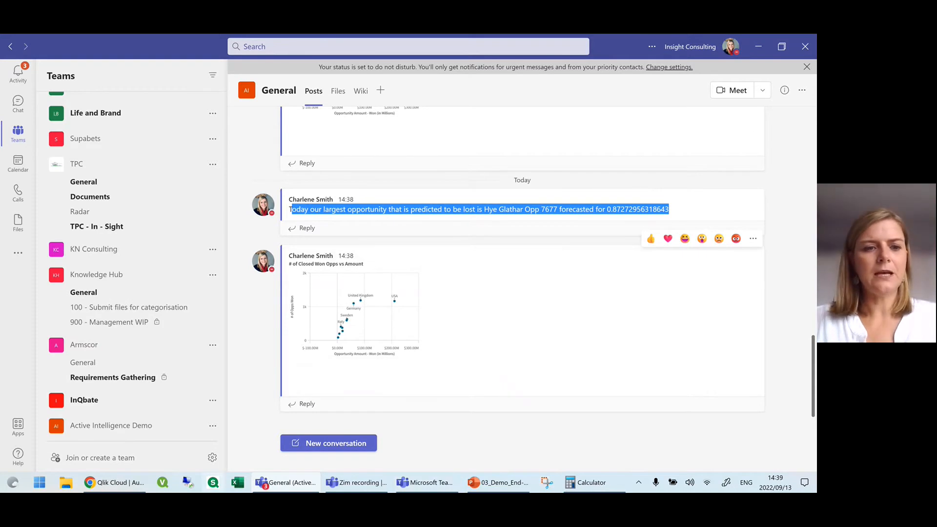
# Switch back to Qlik Cloud in the browser and open the Demo - Multipage Report automation from the catalog
pyautogui.click(114, 482)
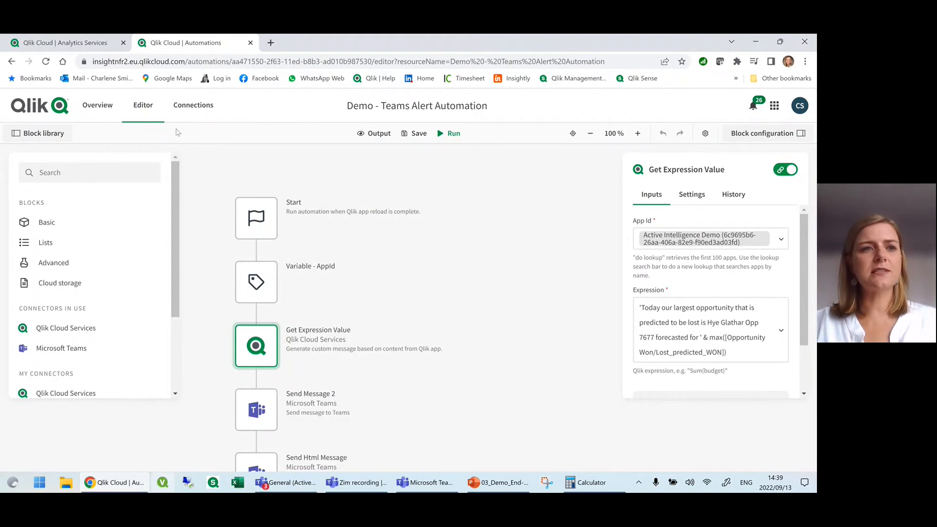
pyautogui.click(38, 108)
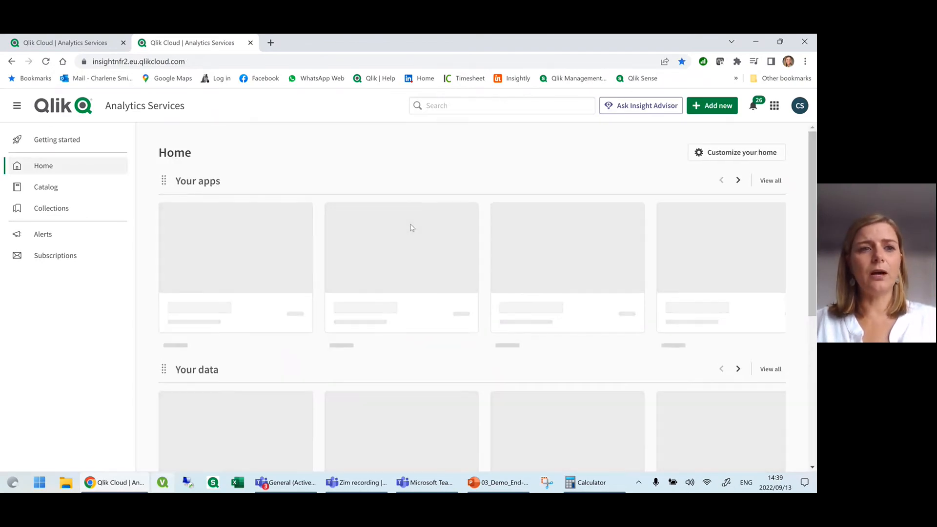
pyautogui.click(48, 189)
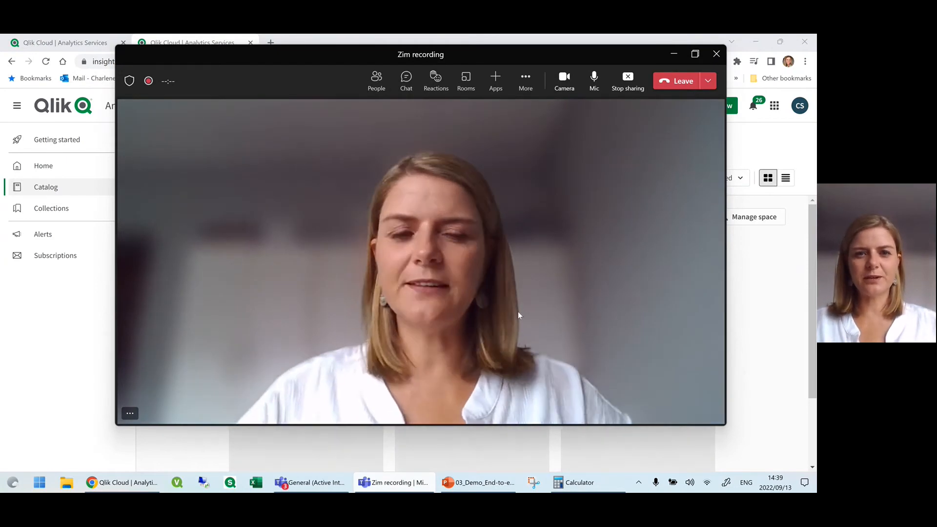
pyautogui.click(674, 56)
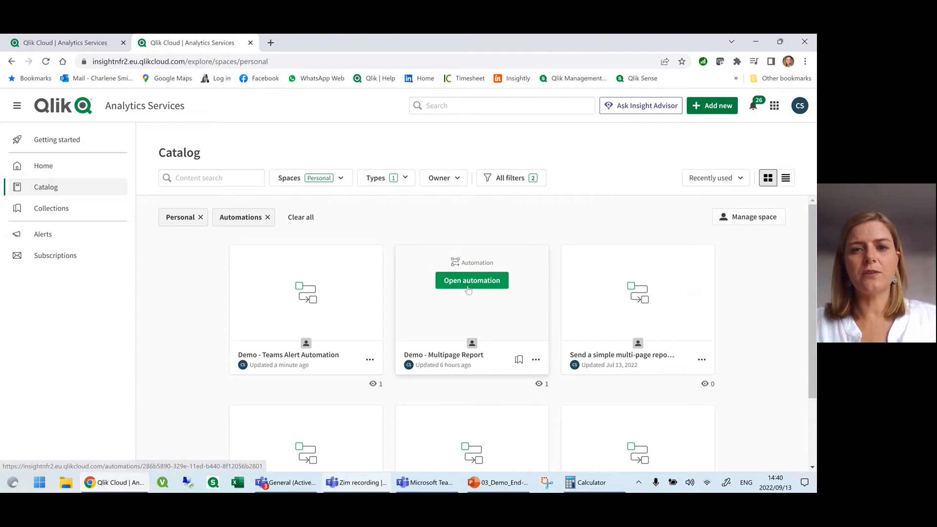
pyautogui.click(469, 288)
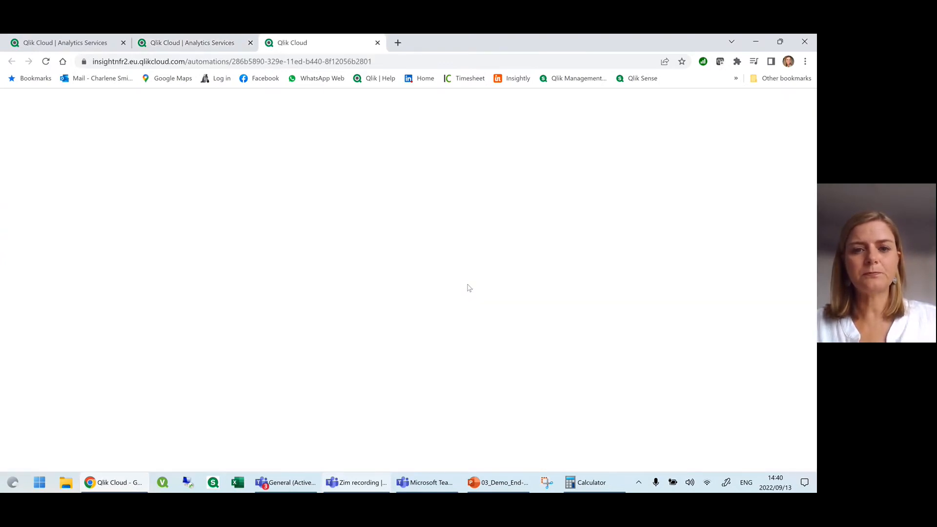
# Review the multipage report automation's last run per block, run history, schedule and settings
pyautogui.click(377, 317)
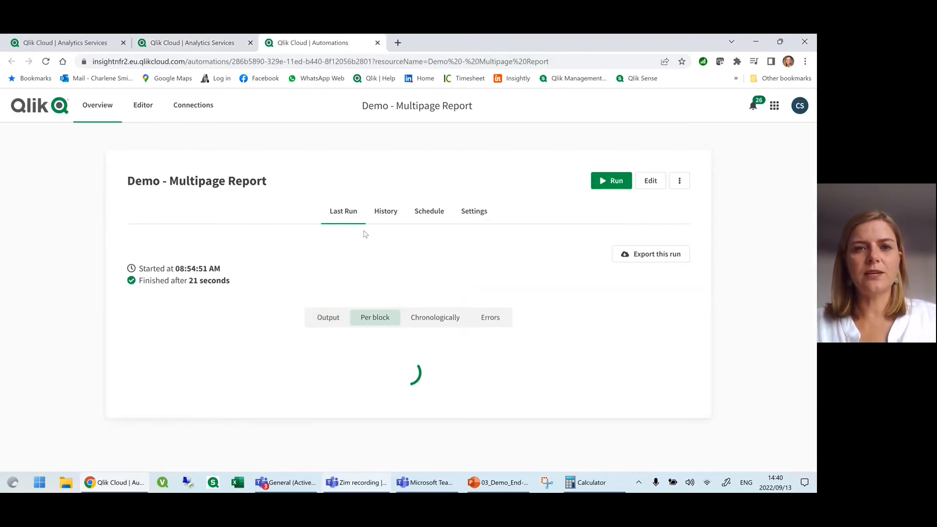
pyautogui.click(383, 214)
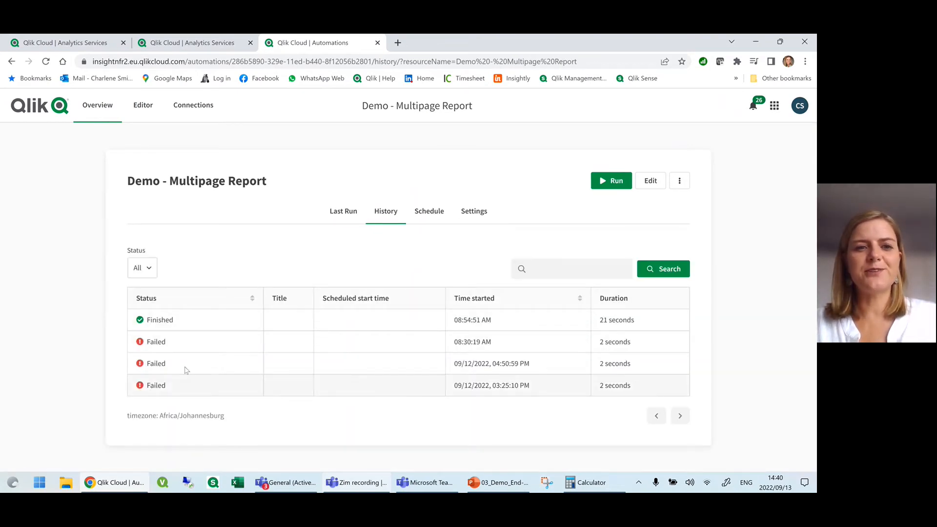
pyautogui.click(430, 214)
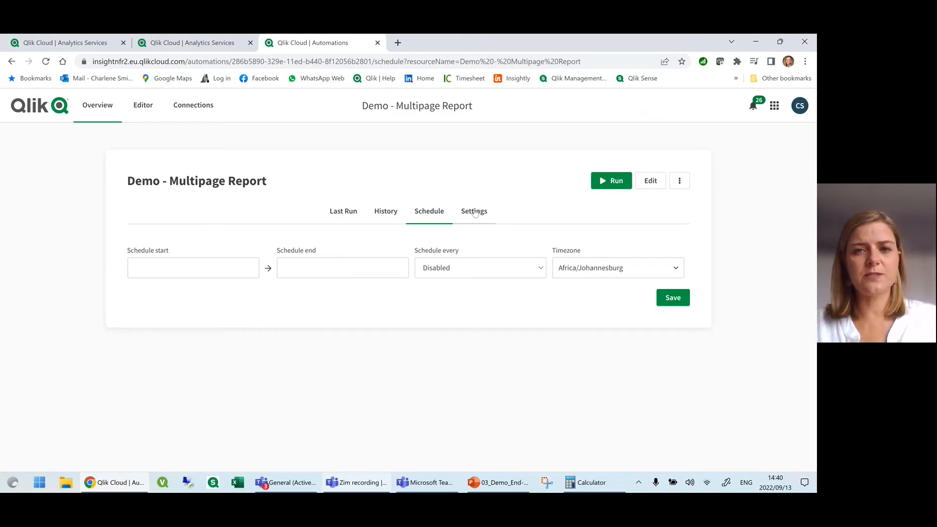
pyautogui.click(475, 213)
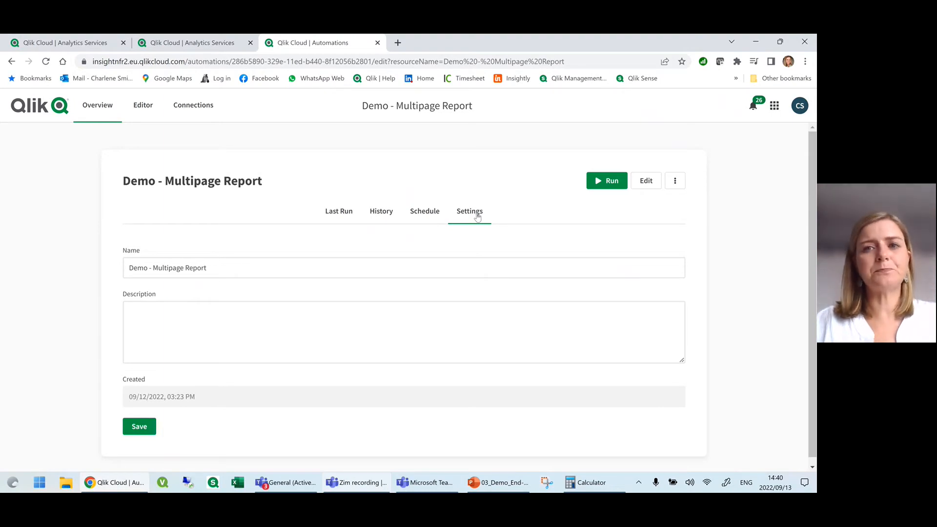
# Open the Demo - Multipage Report automation for editing and inspect its Create Report and Add Sheet To Report blocks
pyautogui.click(646, 181)
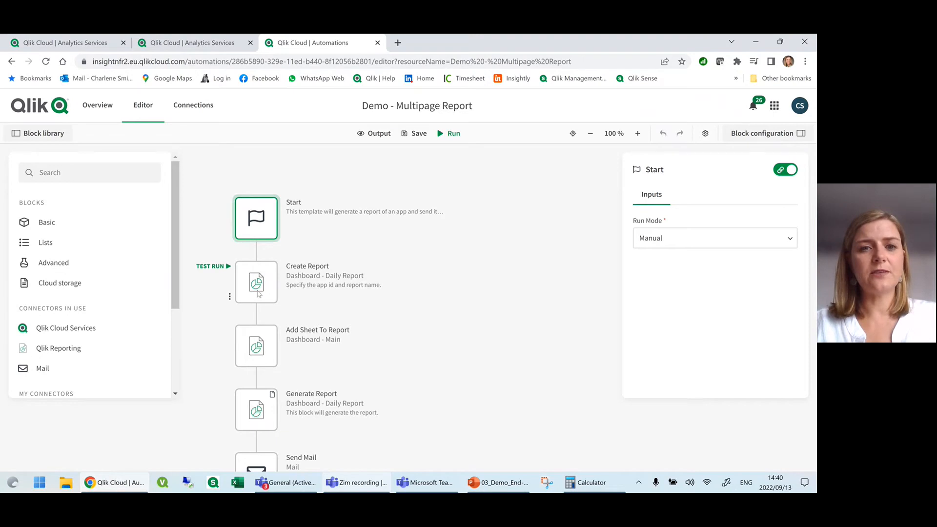
pyautogui.click(257, 291)
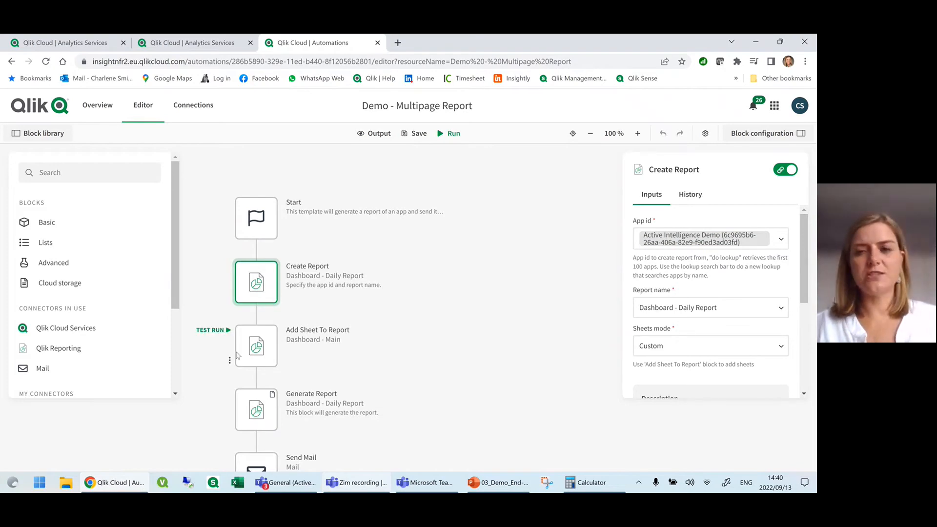
pyautogui.click(238, 355)
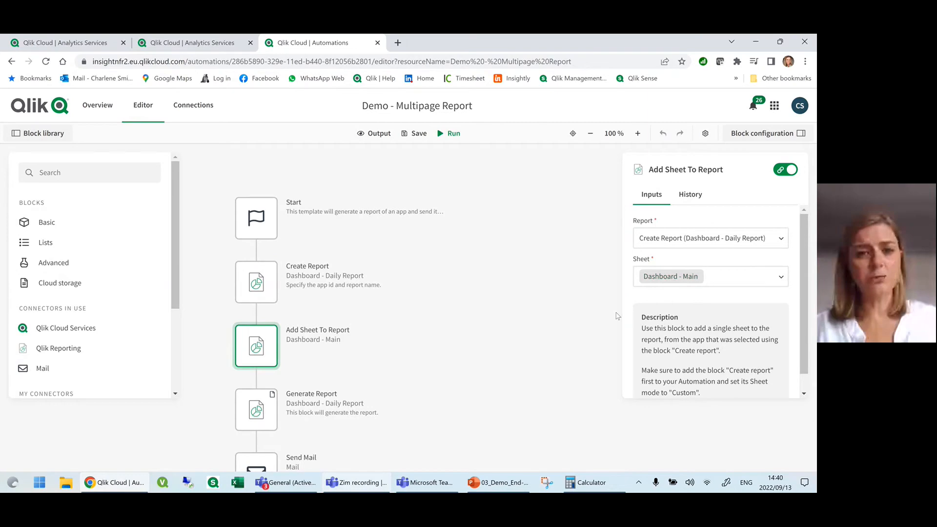
pyautogui.scroll(-5, 413, 355)
pyautogui.scroll(5, 405, 349)
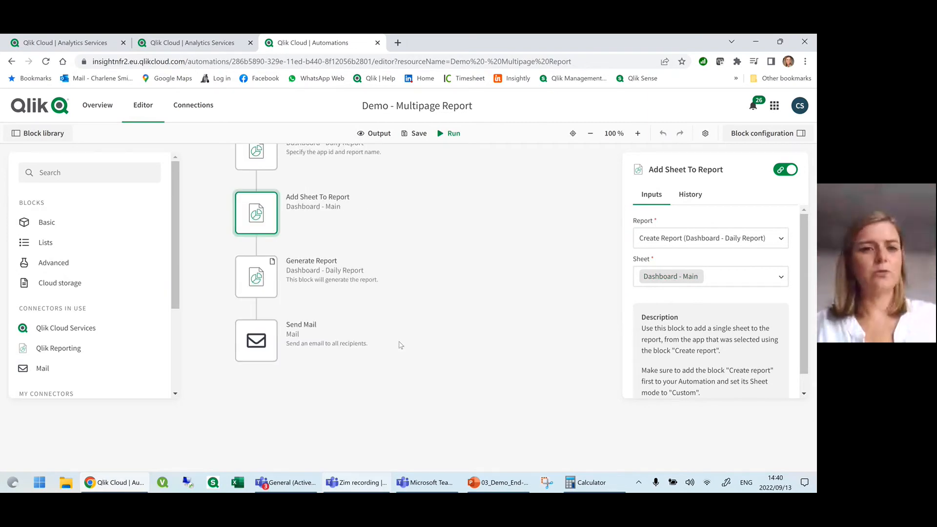
pyautogui.scroll(-3, 290, 390)
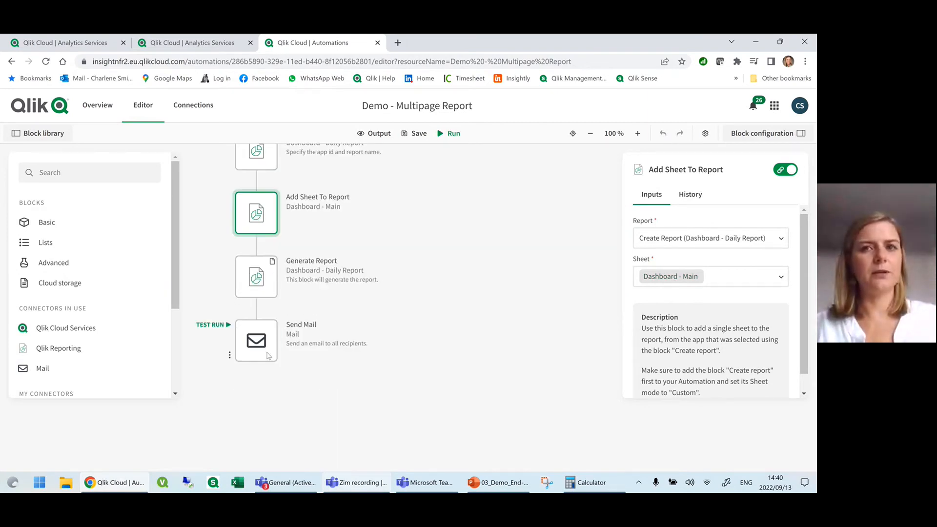
# Run the multipage report automation, with the Outlook mailbox opened in a new tab, and check and close the run's per-block output
pyautogui.click(450, 133)
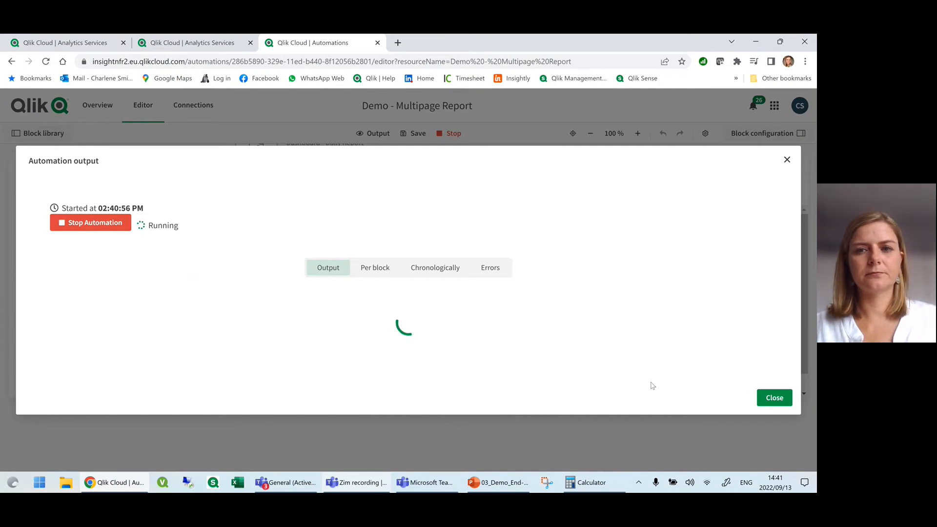
pyautogui.click(398, 42)
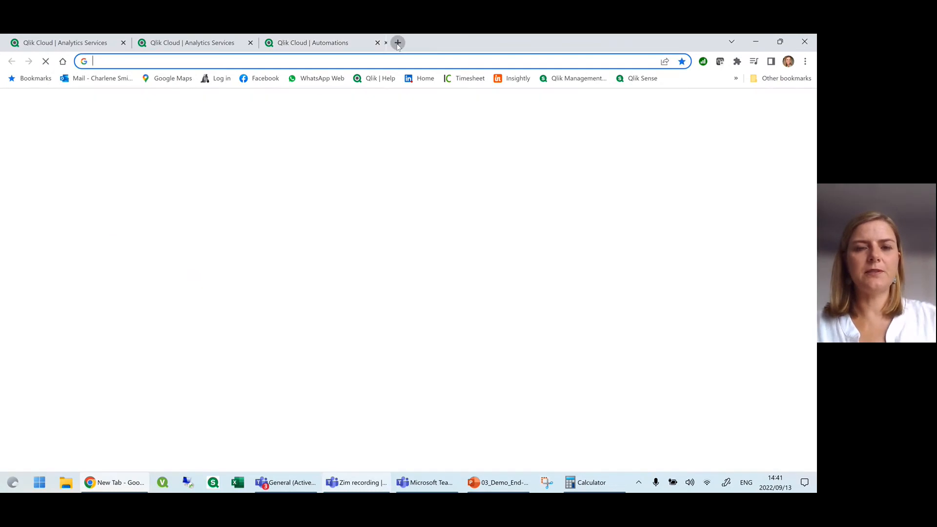
pyautogui.click(87, 81)
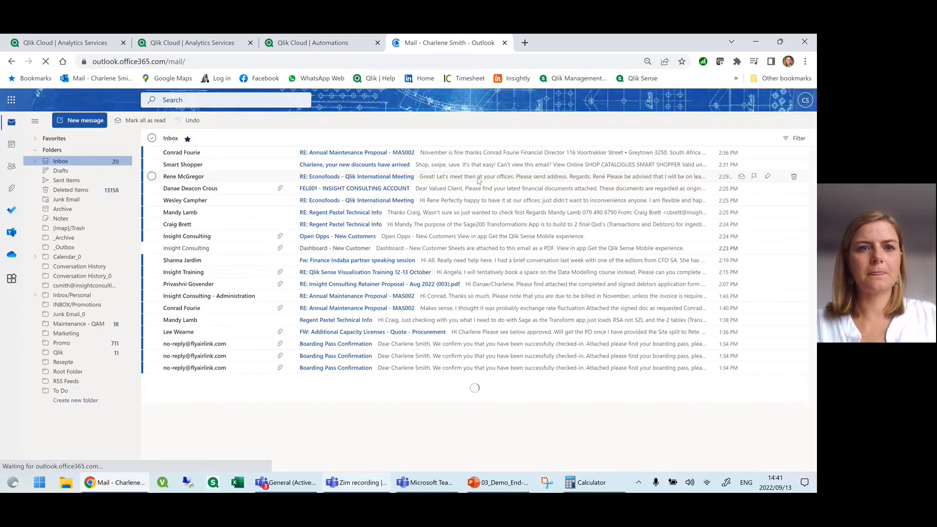
pyautogui.click(312, 43)
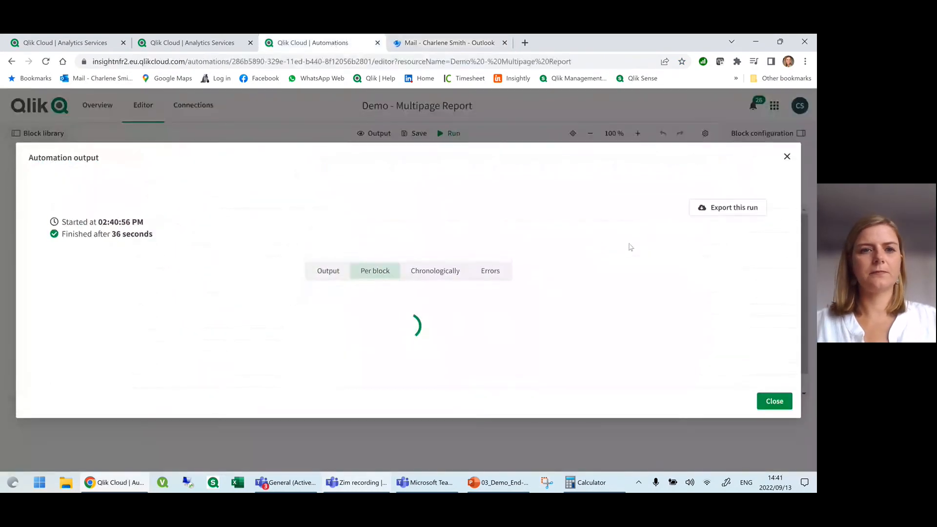
pyautogui.scroll(-3, 469, 350)
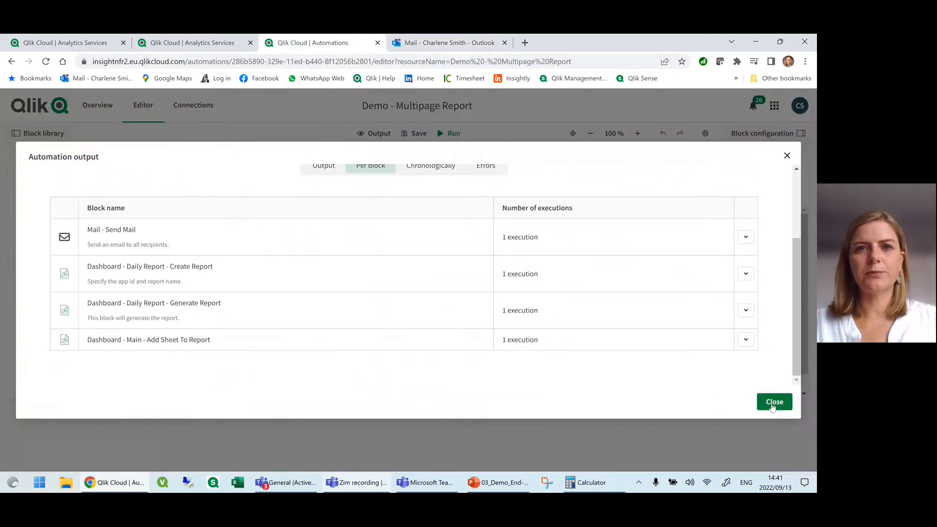
pyautogui.click(772, 404)
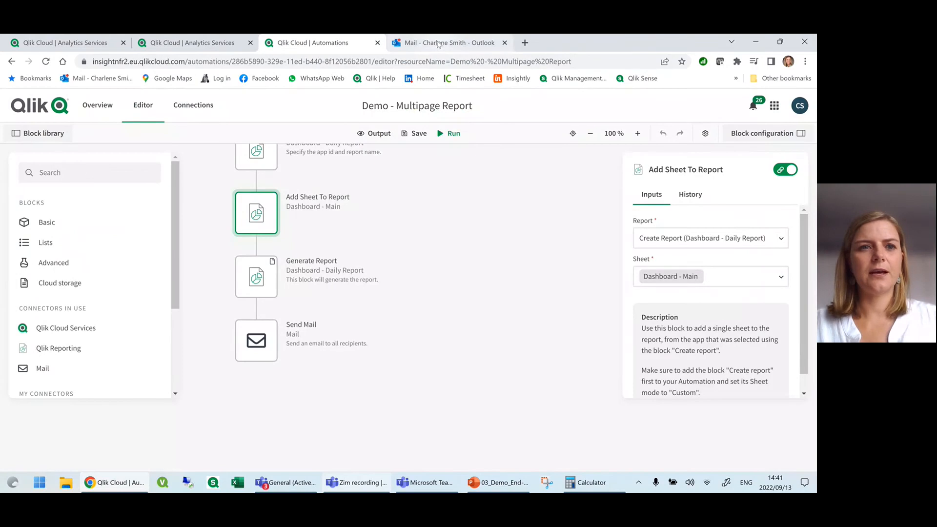
# Open the Dashboard Daily Report 13-09-22 email in Outlook and examine its attachment Dashboard - Daily Report.pdf through to the end
pyautogui.click(439, 44)
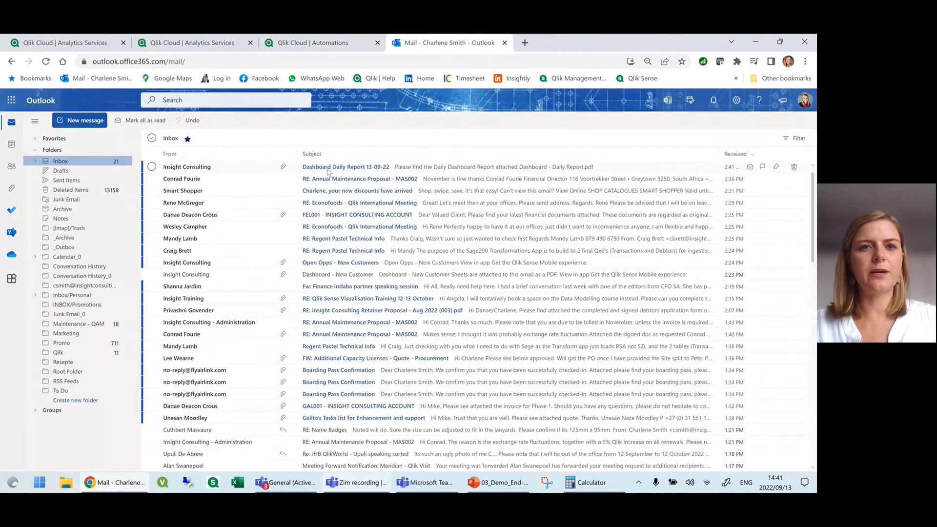
pyautogui.click(439, 166)
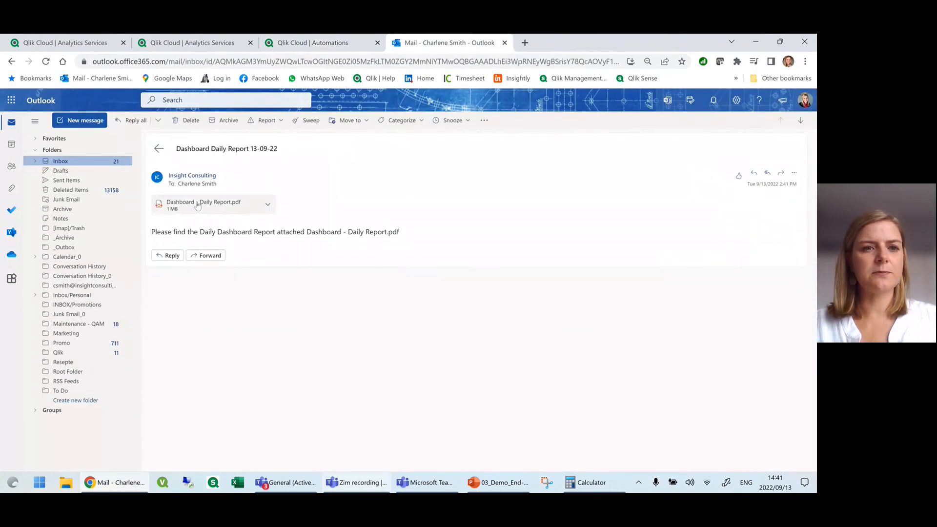
pyautogui.click(226, 205)
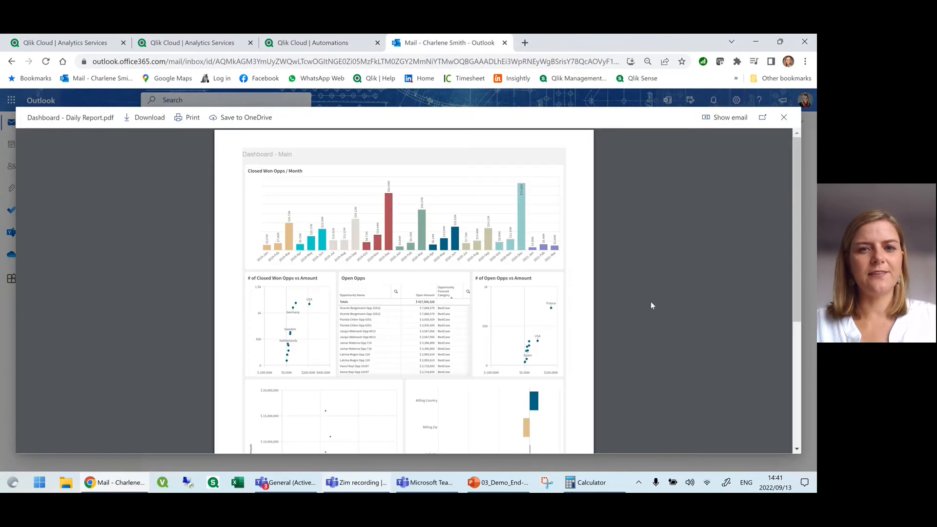
pyautogui.scroll(-5, 418, 298)
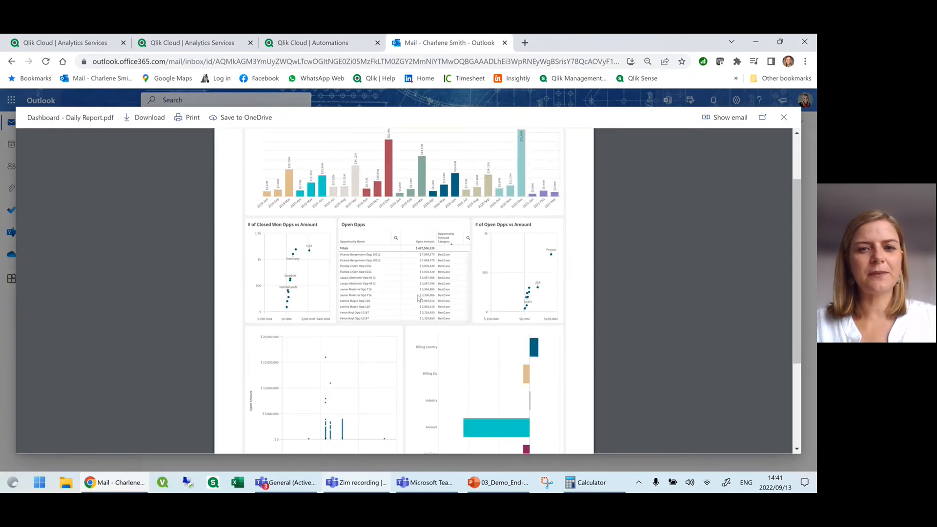
pyautogui.scroll(-1, 419, 298)
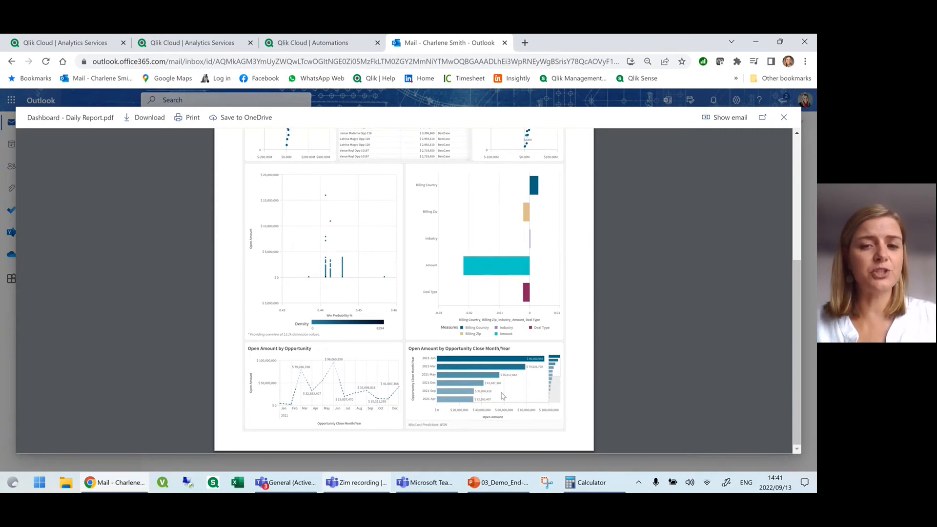
# Go back to the first page of Dashboard - Daily Report.pdf, close the attachment preview and return to the Inbox message list
pyautogui.scroll(1, 510, 401)
pyautogui.scroll(3, 511, 400)
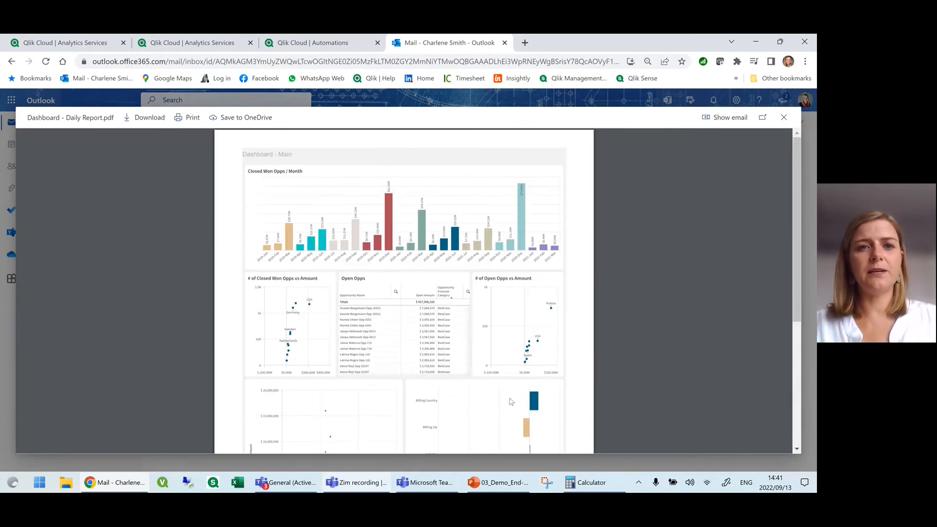
pyautogui.click(784, 118)
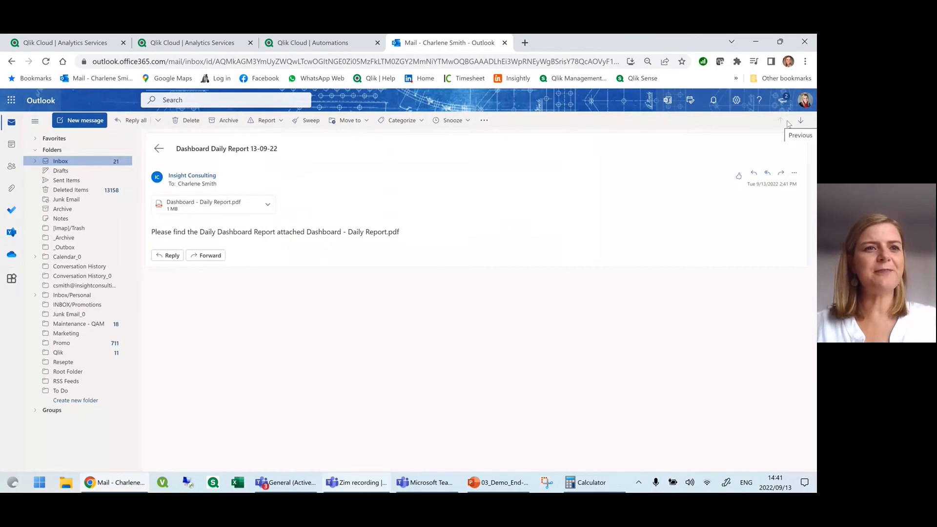
pyautogui.click(61, 163)
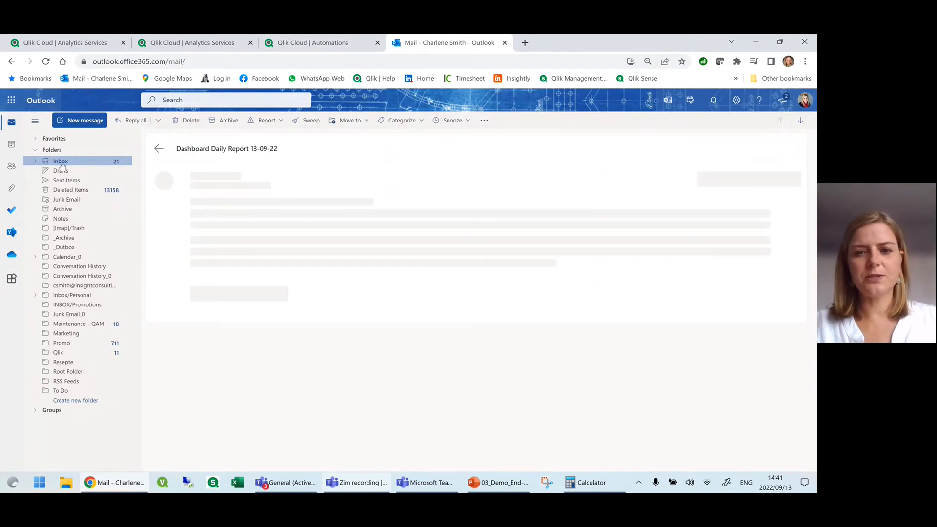
# Switch to the 03_Demo_End-to-end analytic data pipeline presentation in PowerPoint and present the slide This Drives More Business Value full screen
pyautogui.click(495, 484)
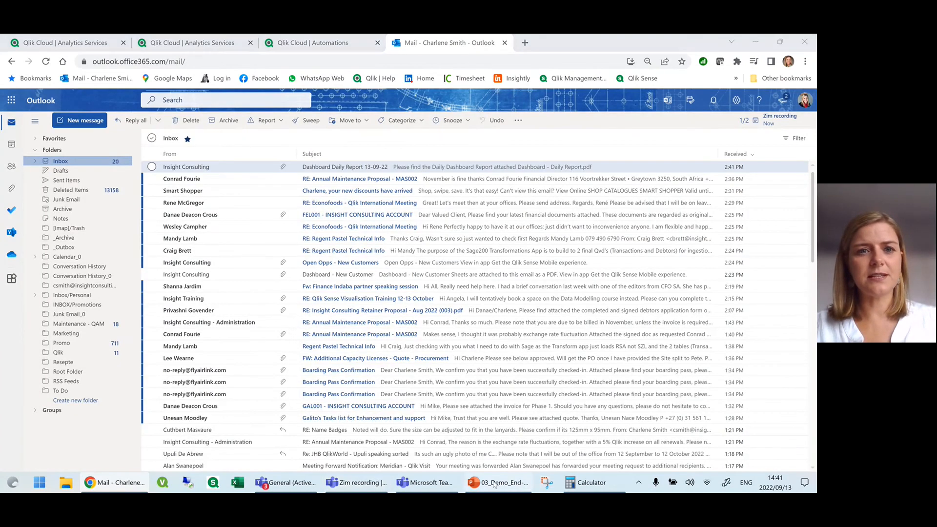
pyautogui.press('Down')
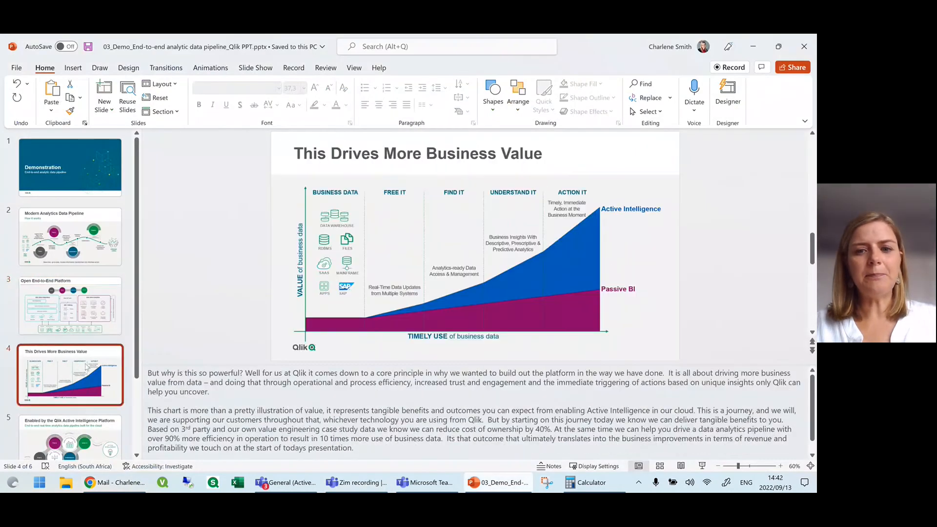
pyautogui.click(702, 466)
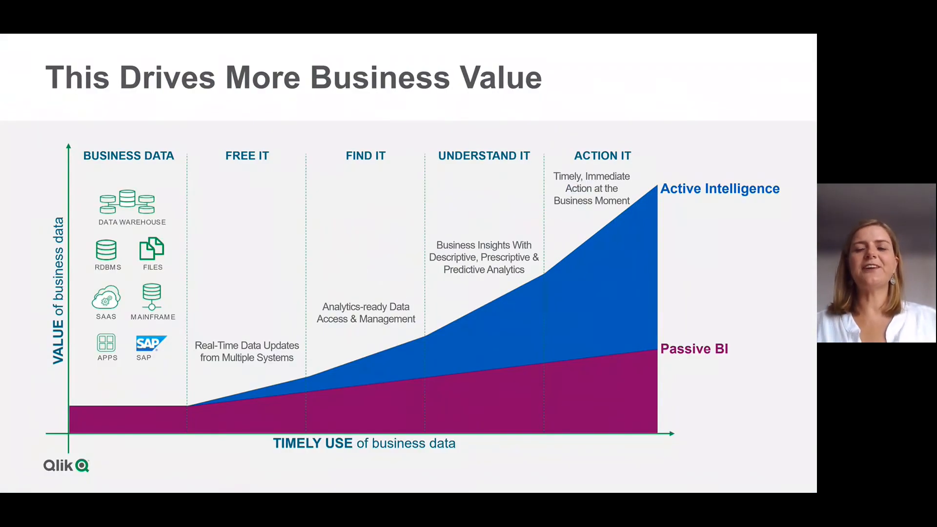